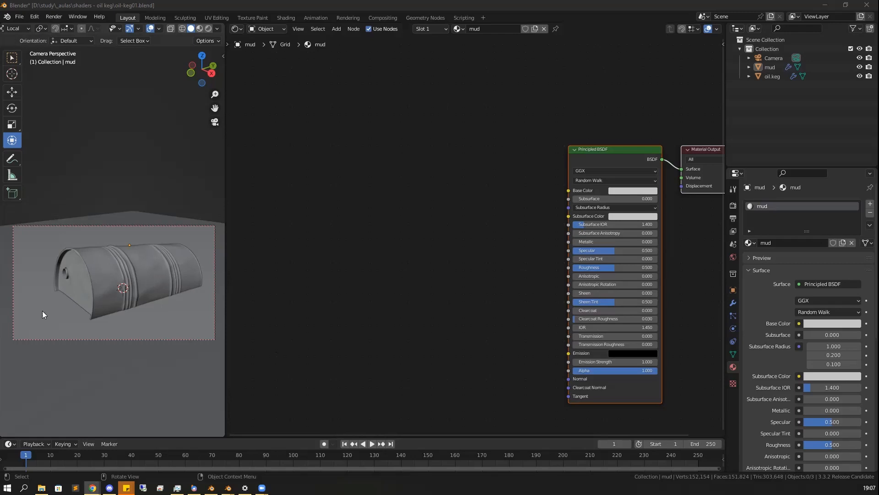
Show the scene in the main area's 3D viewport, view the whole ground plane, and review the render settings
{"action": "left_click", "coordinate": [237, 28]}
{"action": "left_click", "coordinate": [259, 55]}
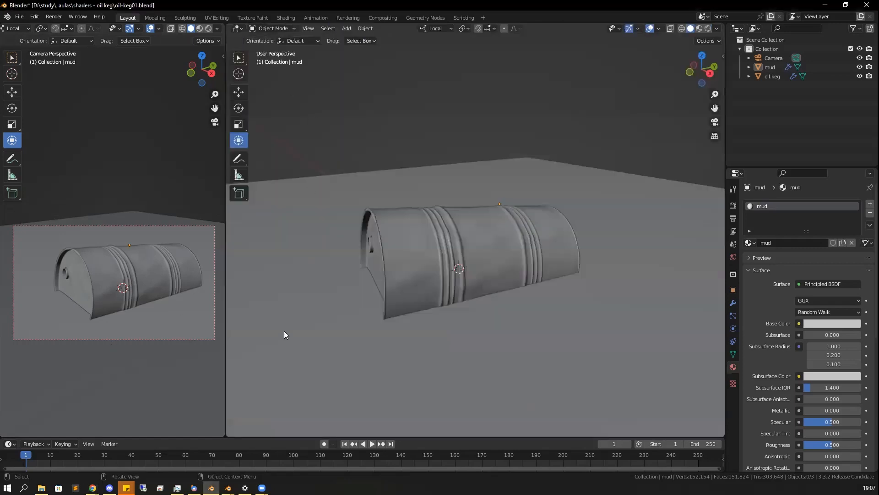
{"action": "scroll", "coordinate": [590, 310], "scroll_direction": "down", "scroll_amount": 4}
{"action": "middle_click_drag", "start_coordinate": [477, 310], "coordinate": [500, 318]}
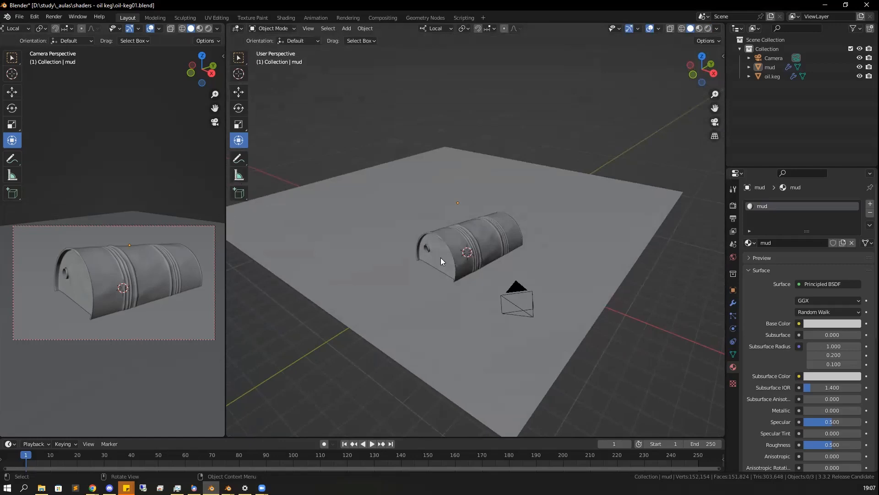
{"action": "left_click", "coordinate": [733, 205]}
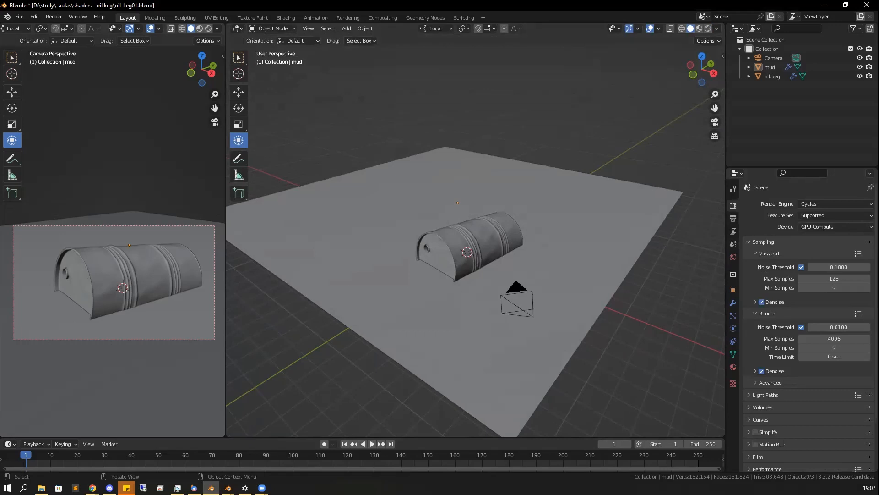
{"action": "key", "text": "alt+Tab"}
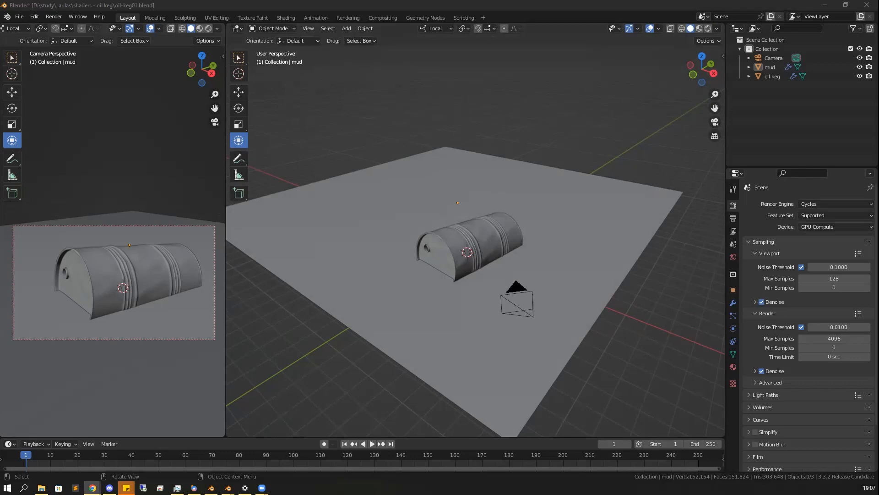
Display the mud material's properties and switch the main area back to the Shader Editor
{"action": "left_click", "coordinate": [733, 367]}
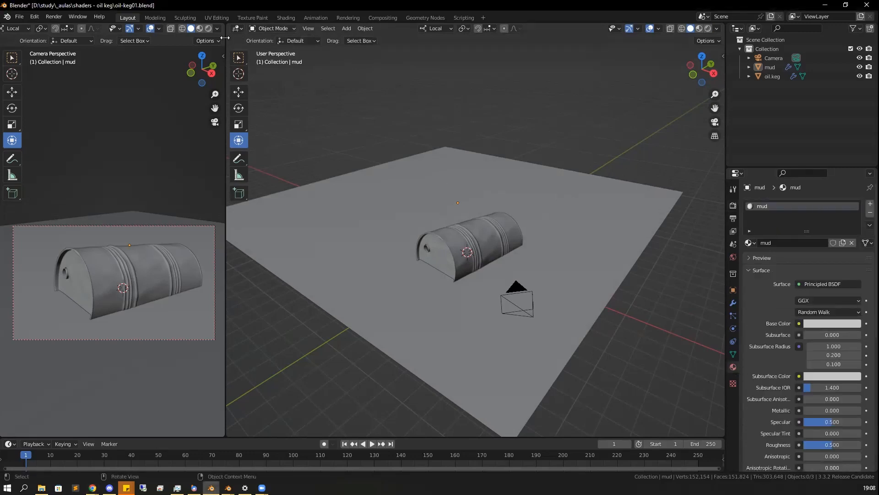
{"action": "left_click", "coordinate": [241, 28]}
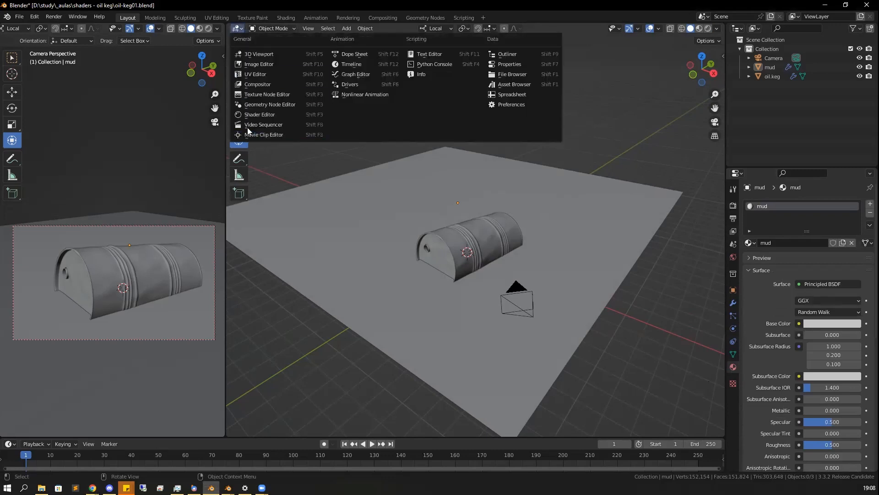
{"action": "left_click", "coordinate": [266, 114]}
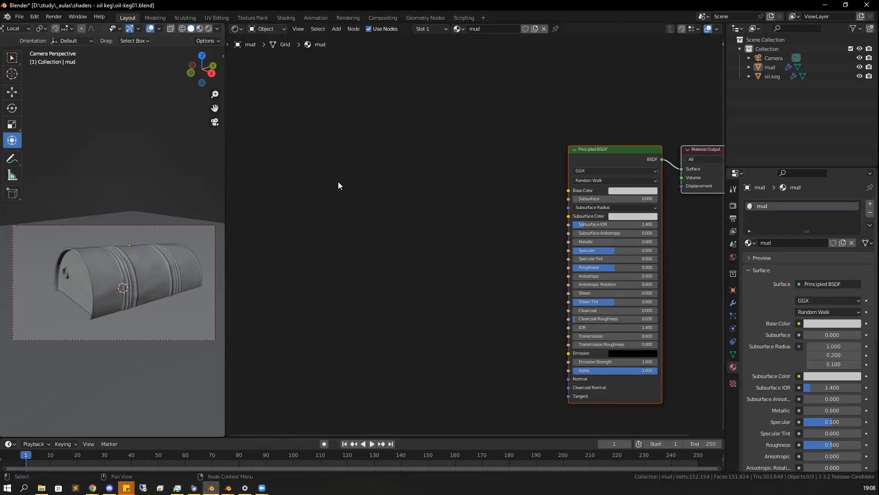
Add a Texture Coordinate node to the mud material and place it well before the Principled BSDF
{"action": "key", "text": "ctrl+a"}
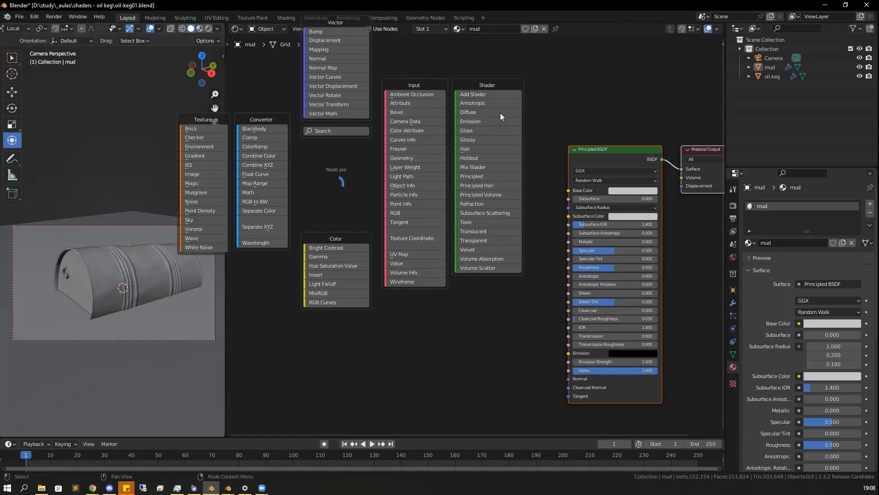
{"action": "key", "text": "Escape"}
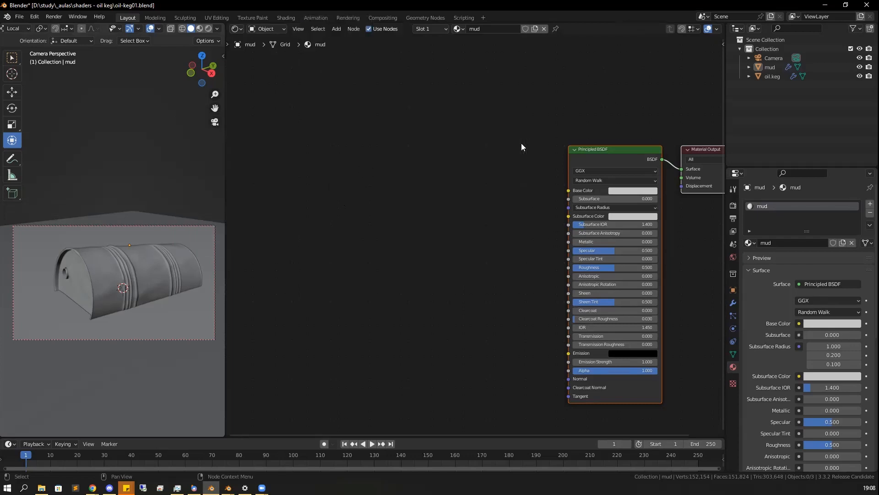
{"action": "key", "text": "shift+a"}
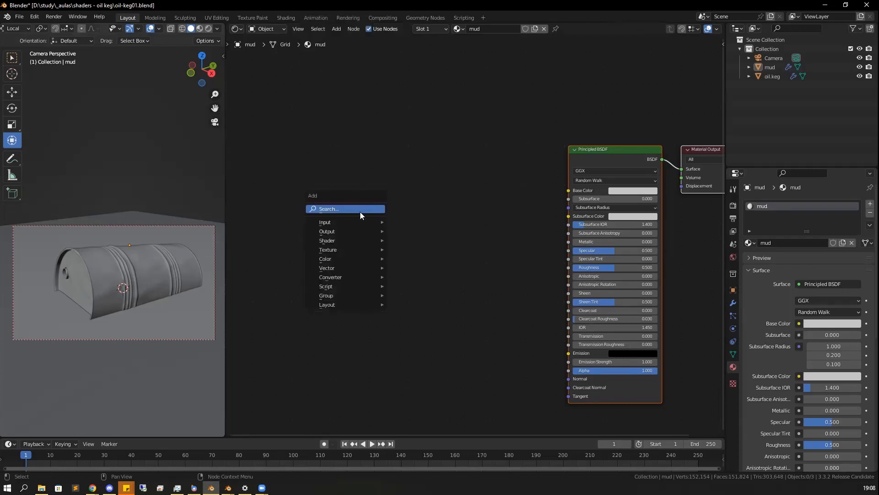
{"action": "mouse_move", "coordinate": [345, 222]}
{"action": "left_click", "coordinate": [435, 372]}
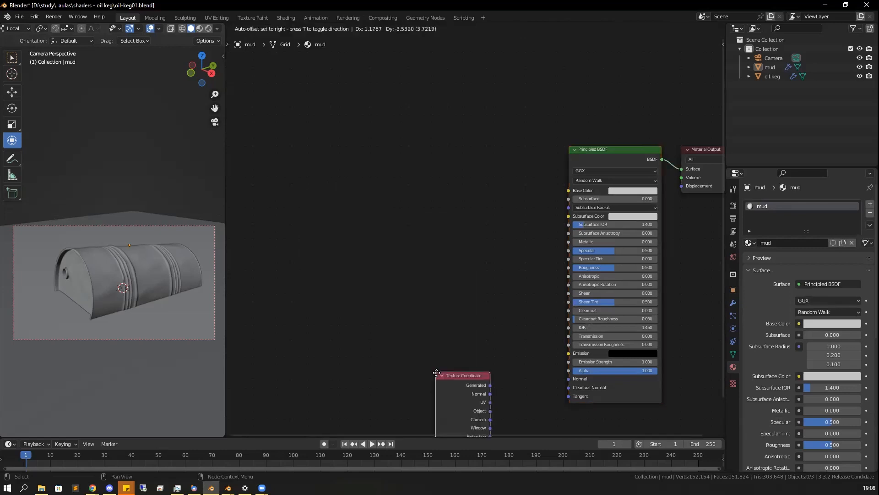
{"action": "left_click", "coordinate": [244, 166]}
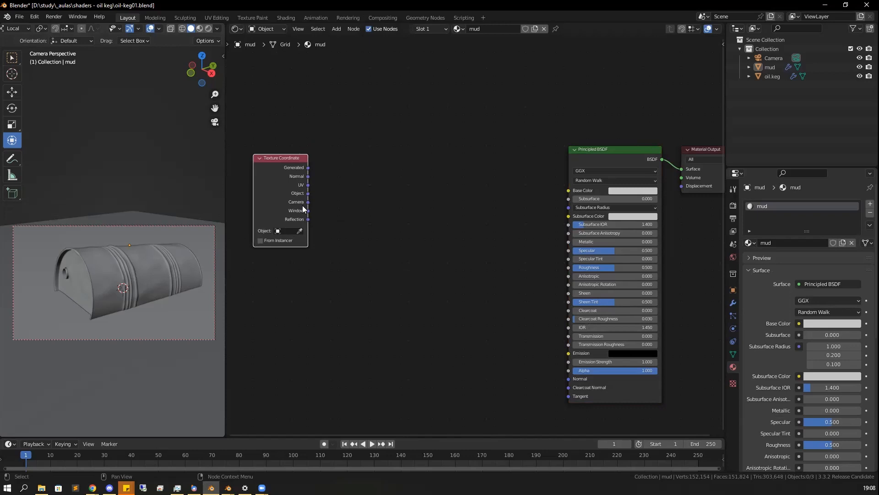
{"action": "left_click_drag", "start_coordinate": [308, 194], "coordinate": [333, 197]}
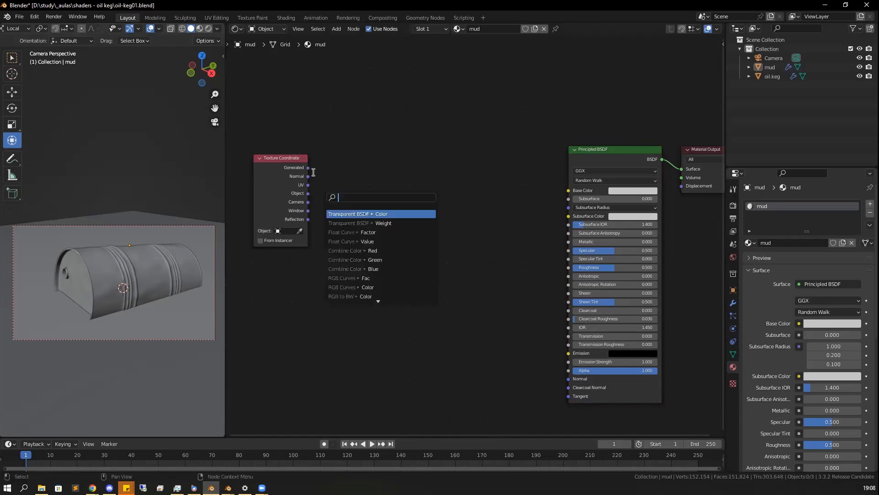
{"action": "left_click", "coordinate": [330, 166]}
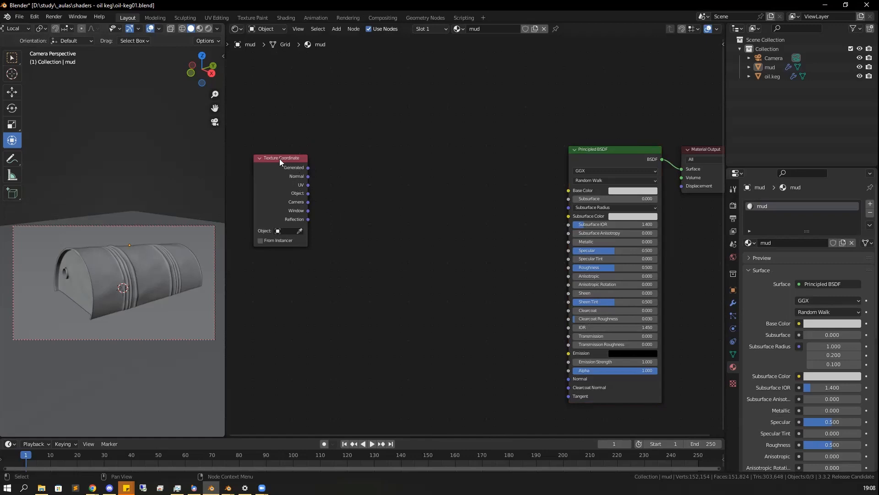
{"action": "left_click_drag", "start_coordinate": [279, 158], "coordinate": [277, 163]}
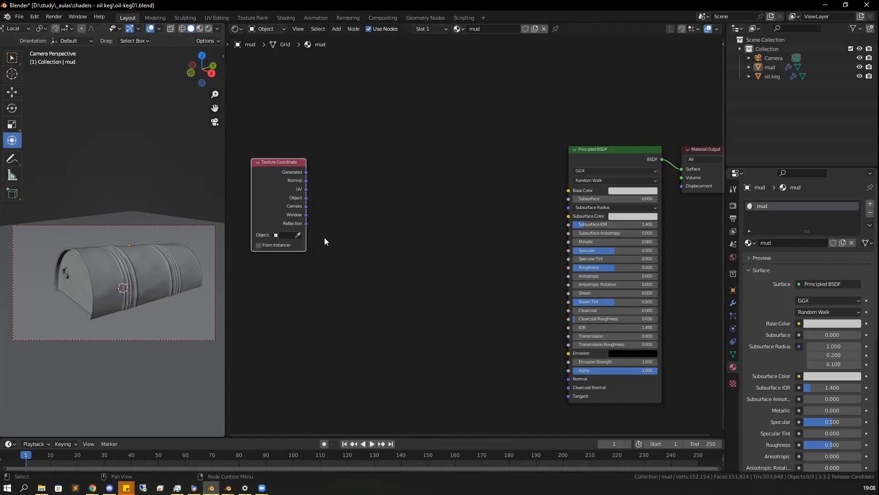
{"action": "left_click_drag", "start_coordinate": [282, 161], "coordinate": [278, 200]}
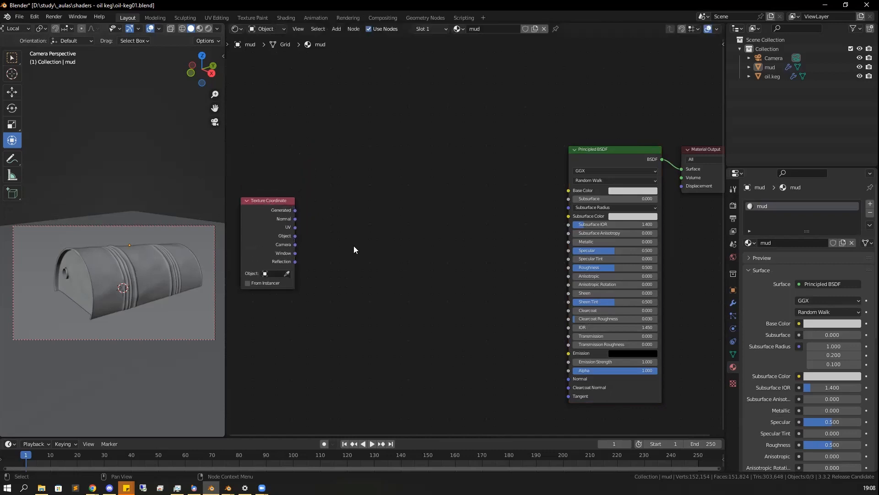
Add a Noise Texture node between the Texture Coordinate and Principled BSDF nodes
{"action": "key", "text": "shift+a"}
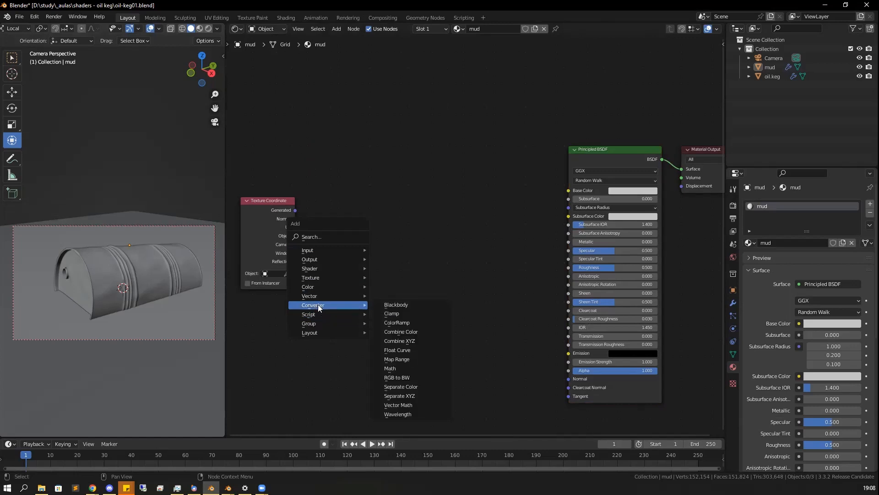
{"action": "mouse_move", "coordinate": [320, 277]}
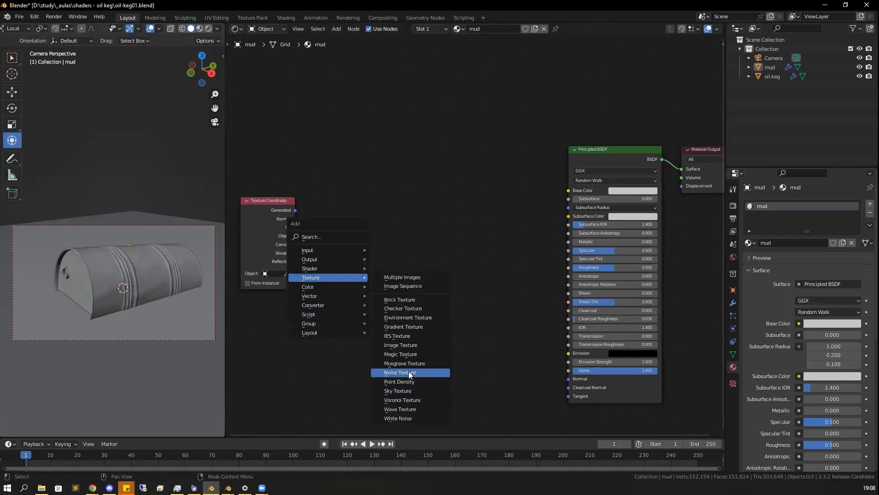
{"action": "left_click", "coordinate": [400, 373]}
{"action": "left_click", "coordinate": [345, 201]}
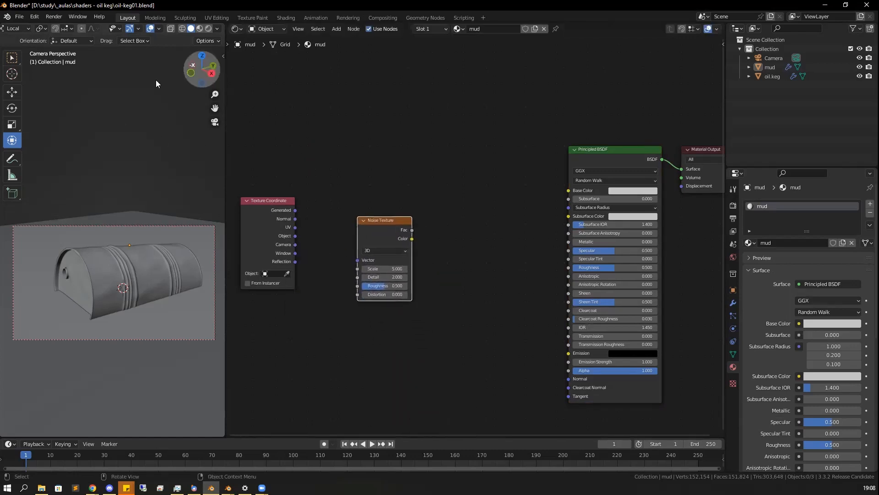
Drive the Noise Texture's Vector with Object coordinates and preview the noise in the camera viewport with rendered shading
{"action": "left_click", "coordinate": [209, 29]}
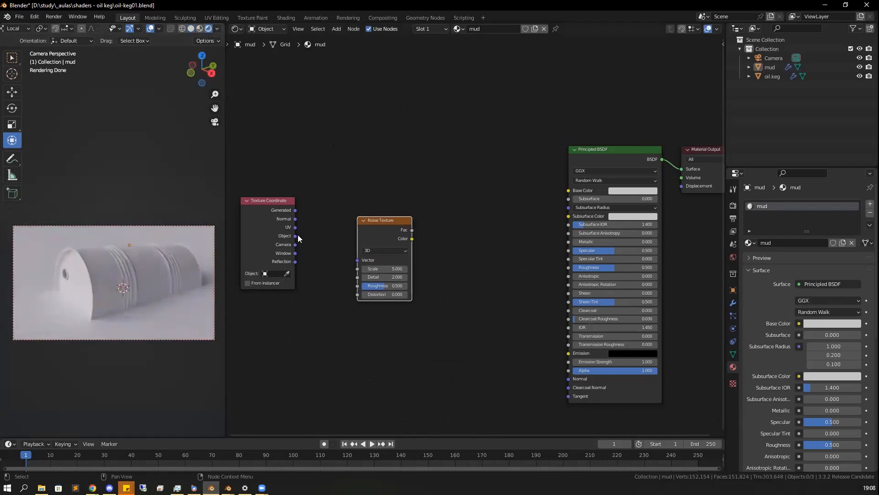
{"action": "left_click_drag", "start_coordinate": [298, 235], "coordinate": [358, 260]}
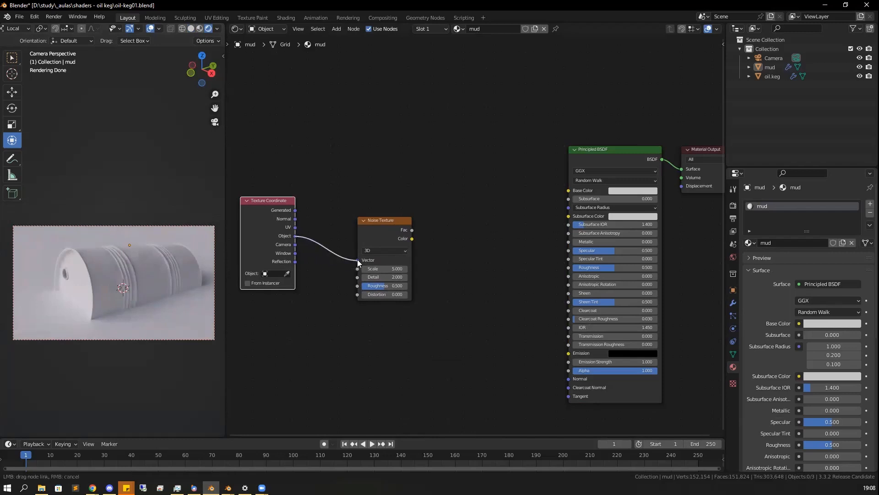
{"action": "left_click", "coordinate": [385, 228], "text": "ctrl+shift"}
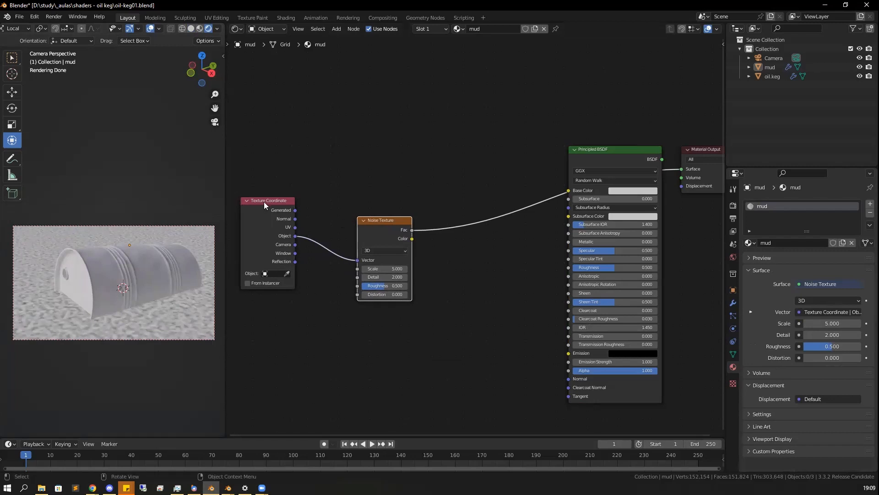
Add a Geometry node below the Texture Coordinate node and link its Position output to the Noise Texture's Vector
{"action": "left_click_drag", "start_coordinate": [261, 199], "coordinate": [288, 172]}
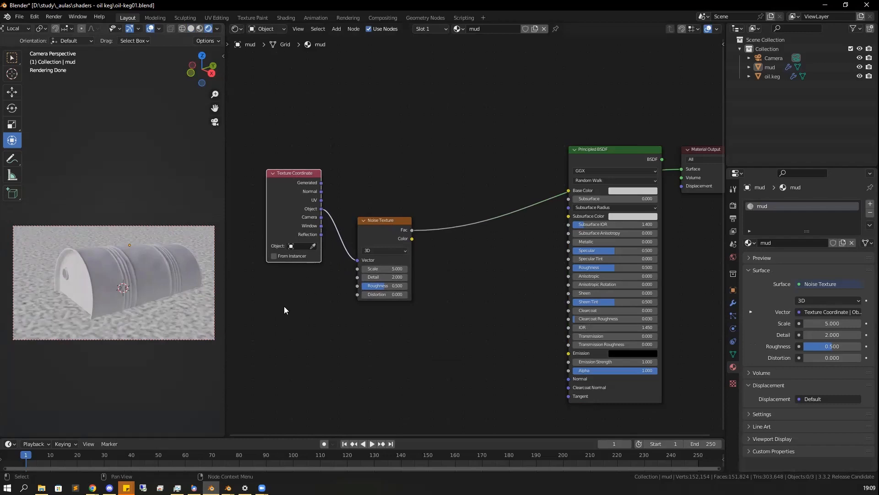
{"action": "key", "text": "shift+a"}
{"action": "mouse_move", "coordinate": [259, 306]}
{"action": "mouse_move", "coordinate": [248, 281]}
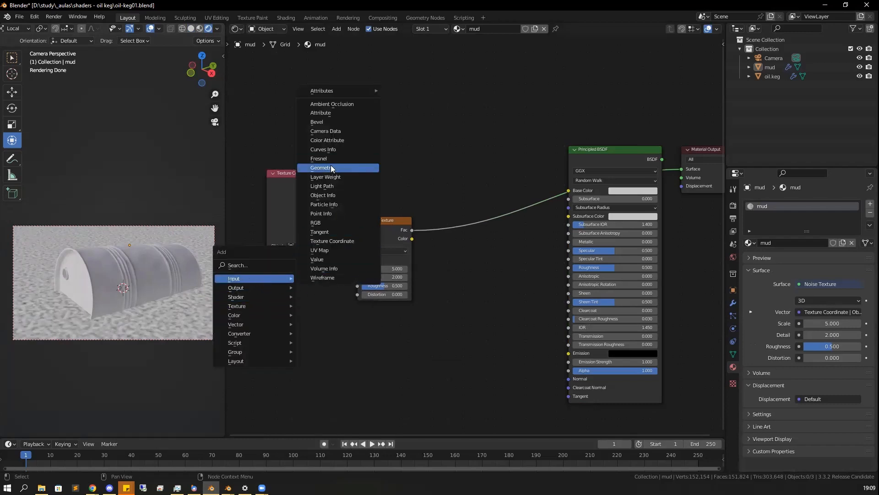
{"action": "left_click", "coordinate": [332, 168]}
{"action": "left_click", "coordinate": [269, 275]}
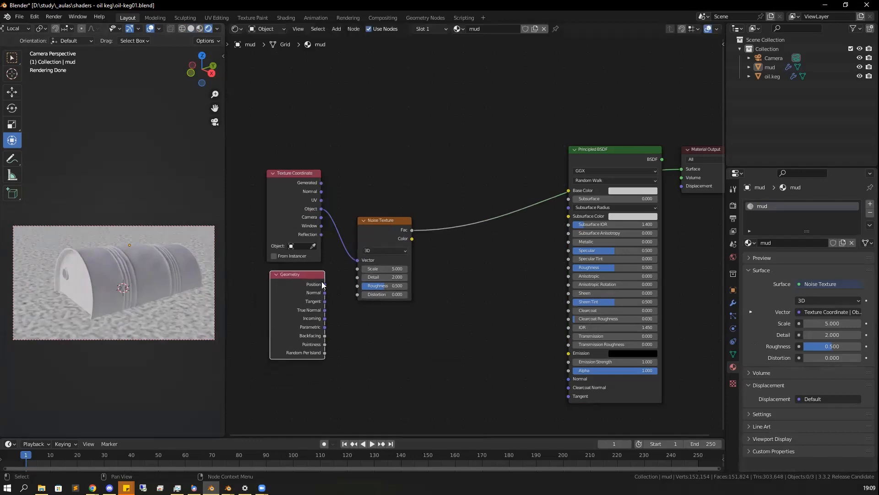
{"action": "left_click_drag", "start_coordinate": [322, 283], "coordinate": [354, 270]}
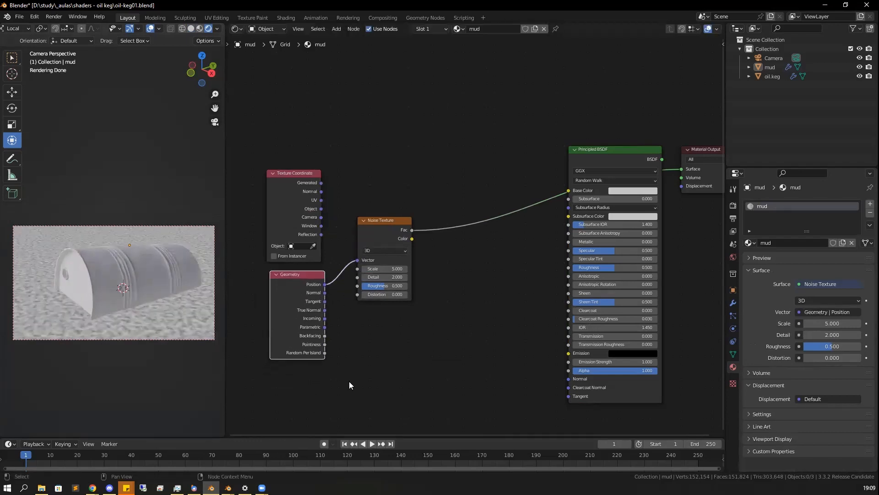
Delete the Texture Coordinate node and realign the Geometry and Noise Texture nodes side by side
{"action": "left_click", "coordinate": [291, 174]}
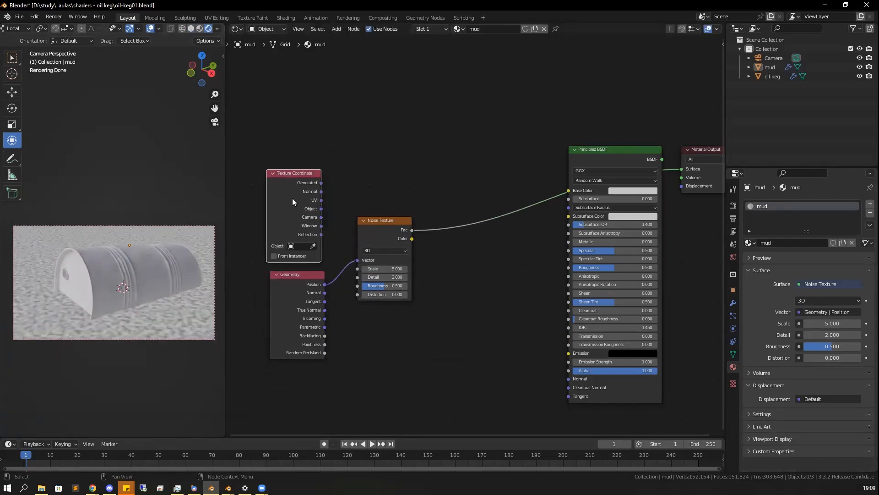
{"action": "key", "text": "x"}
{"action": "left_click_drag", "start_coordinate": [308, 279], "coordinate": [301, 186]}
{"action": "left_click_drag", "start_coordinate": [370, 223], "coordinate": [355, 199]}
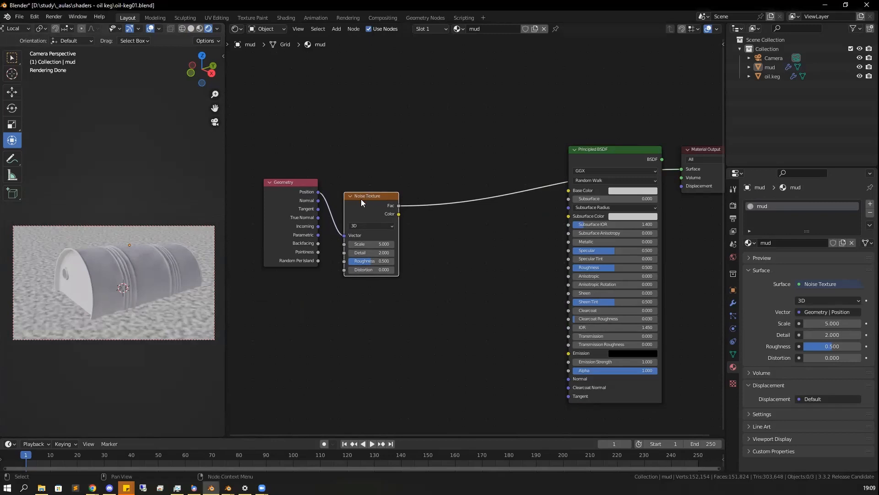
{"action": "left_click_drag", "start_coordinate": [365, 200], "coordinate": [365, 201]}
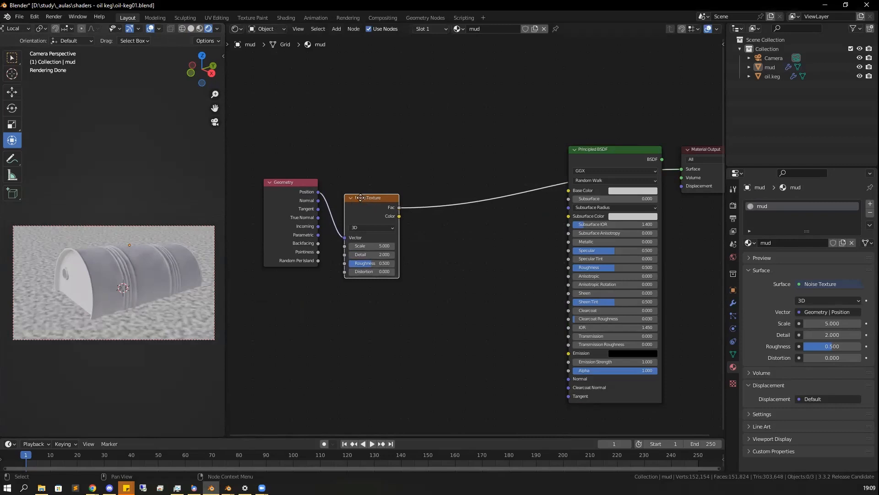
{"action": "left_click_drag", "start_coordinate": [366, 199], "coordinate": [360, 198]}
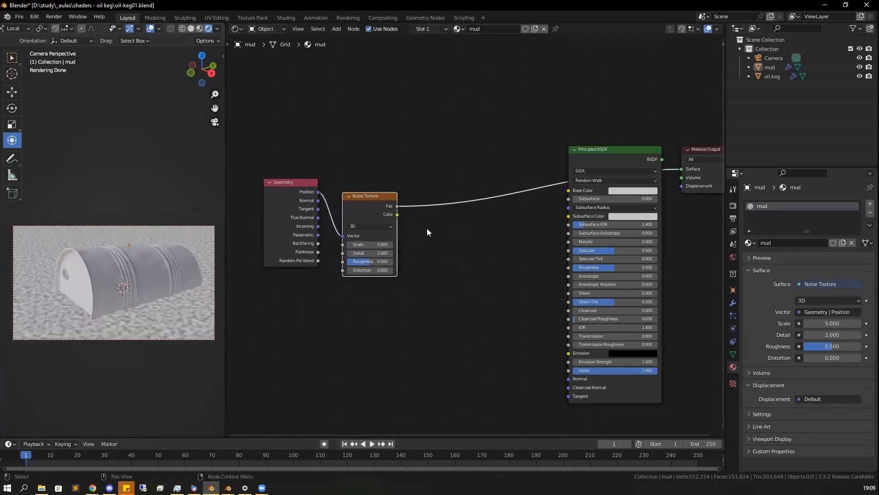
Insert a ColorRamp node into the link from the Noise Texture's Fac output to the Material Output
{"action": "key", "text": "shift+a"}
{"action": "mouse_move", "coordinate": [389, 277]}
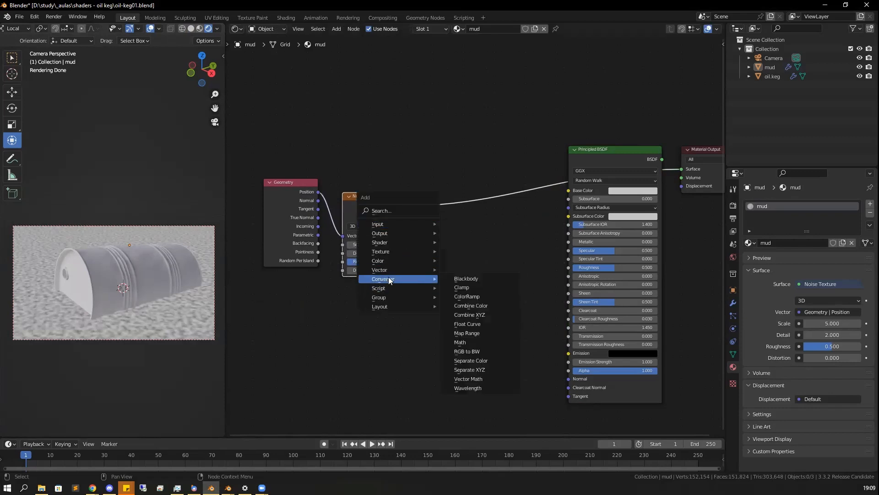
{"action": "left_click", "coordinate": [469, 296]}
{"action": "left_click", "coordinate": [431, 201]}
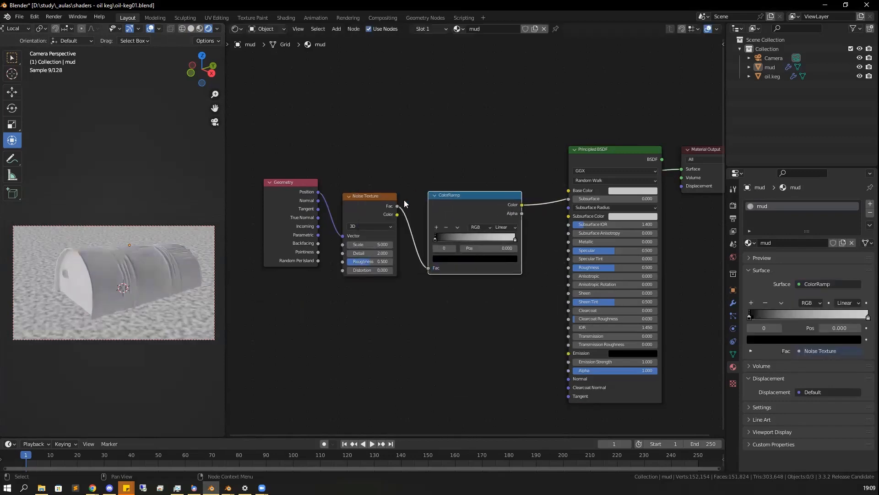
Increase the ColorRamp's contrast by moving the black stop to about 0.336 and the white stop to about 0.805
{"action": "left_click", "coordinate": [436, 238]}
{"action": "left_click_drag", "start_coordinate": [435, 238], "coordinate": [463, 241]}
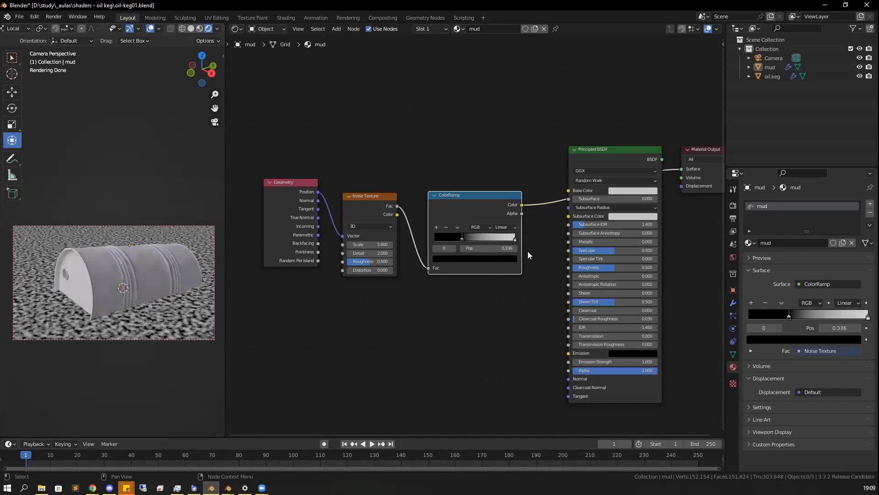
{"action": "left_click_drag", "start_coordinate": [514, 239], "coordinate": [501, 239]}
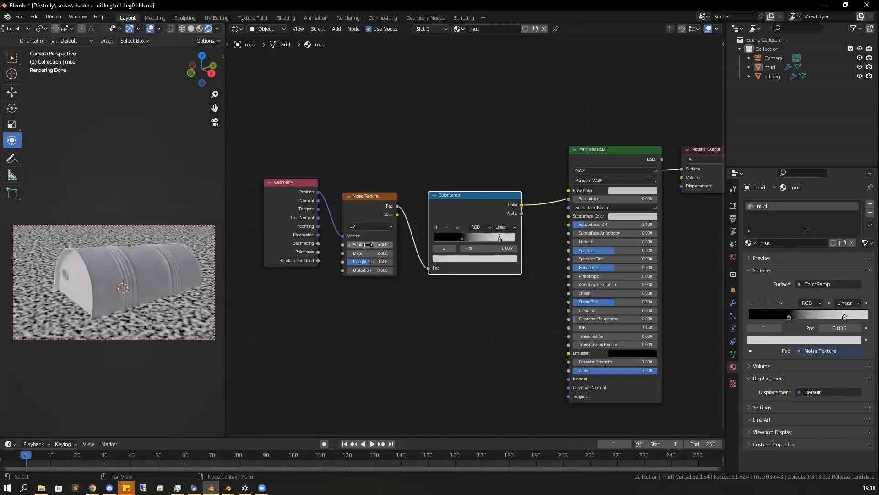
Set the Noise Texture's Scale to 7
{"action": "left_click", "coordinate": [369, 245]}
{"action": "key", "text": "Return"}
{"action": "left_click", "coordinate": [367, 244]}
{"action": "type", "text": "7"}
{"action": "key", "text": "Return"}
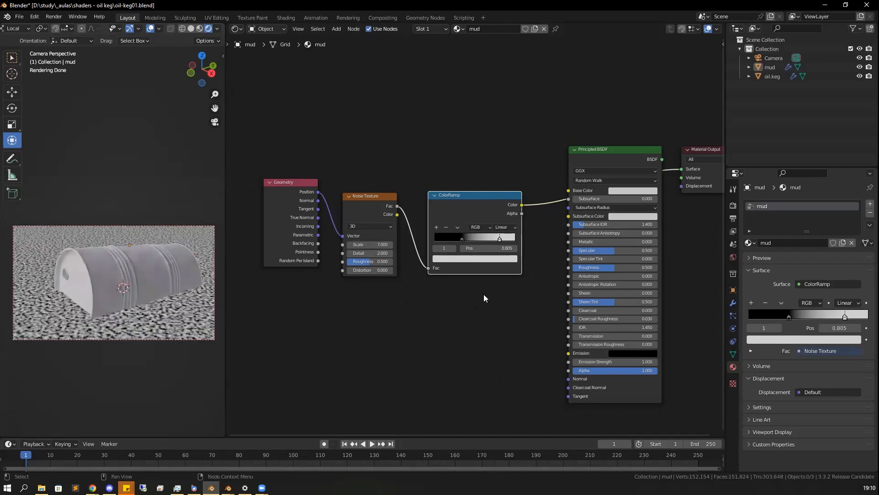
Move the Geometry, Noise Texture and ColorRamp nodes away from the Principled BSDF and line them up in a row
{"action": "left_click_drag", "start_coordinate": [453, 199], "coordinate": [449, 198]}
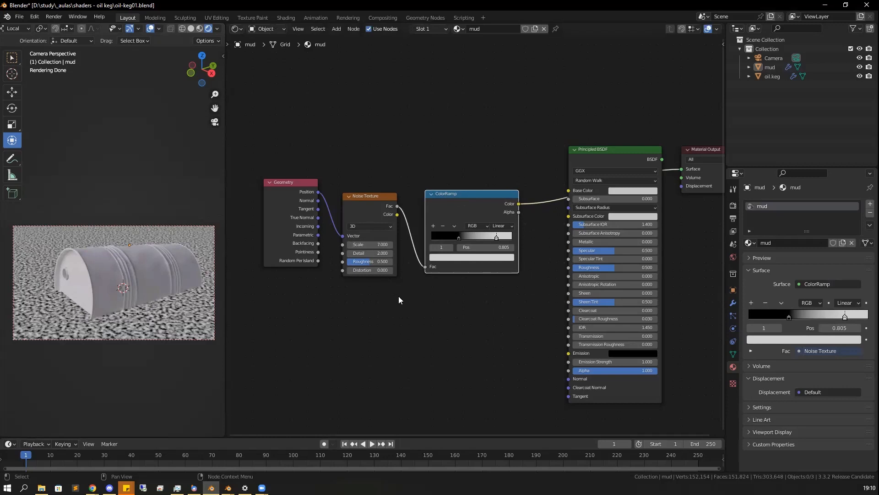
{"action": "left_click_drag", "start_coordinate": [278, 168], "coordinate": [432, 223]}
{"action": "left_click_drag", "start_coordinate": [462, 192], "coordinate": [396, 178]}
{"action": "left_click_drag", "start_coordinate": [315, 181], "coordinate": [316, 177]}
{"action": "left_click", "coordinate": [365, 149]}
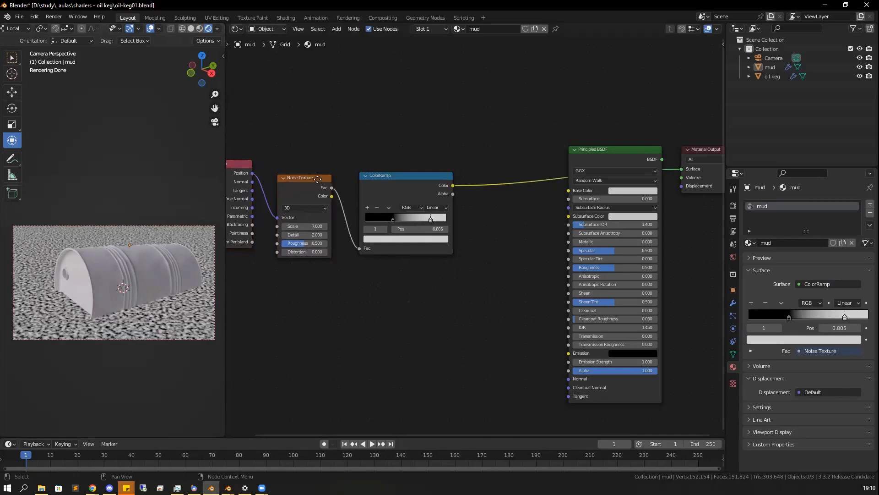
{"action": "left_click_drag", "start_coordinate": [318, 179], "coordinate": [320, 174]}
{"action": "left_click", "coordinate": [398, 176]}
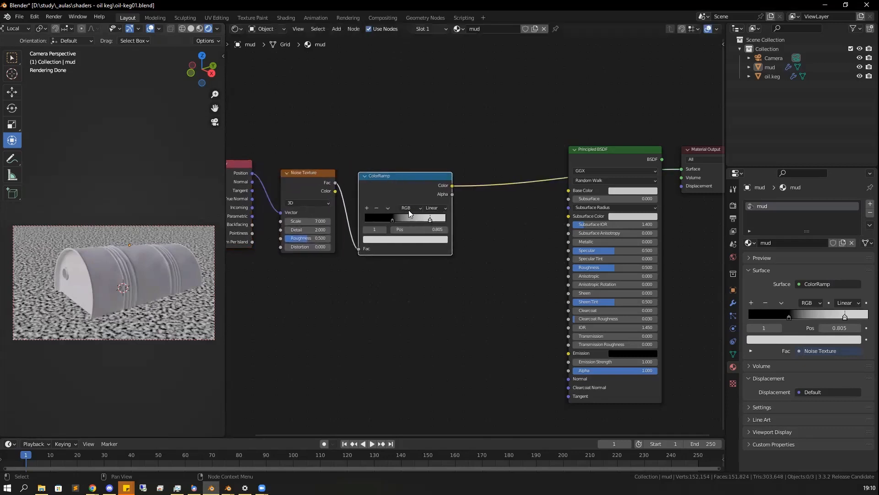
{"action": "left_click_drag", "start_coordinate": [385, 175], "coordinate": [388, 173]}
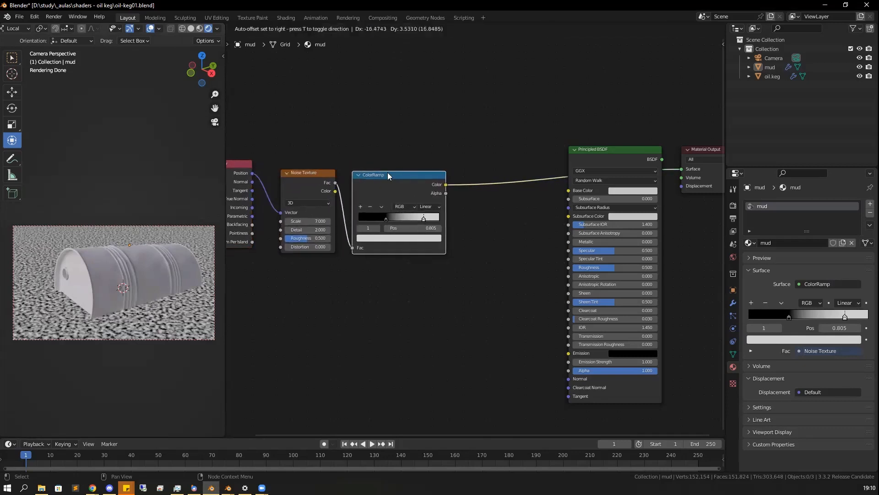
Insert a MixRGB node into the link between the ColorRamp's Color output and the Material Output
{"action": "key", "text": "shift+a"}
{"action": "mouse_move", "coordinate": [419, 274]}
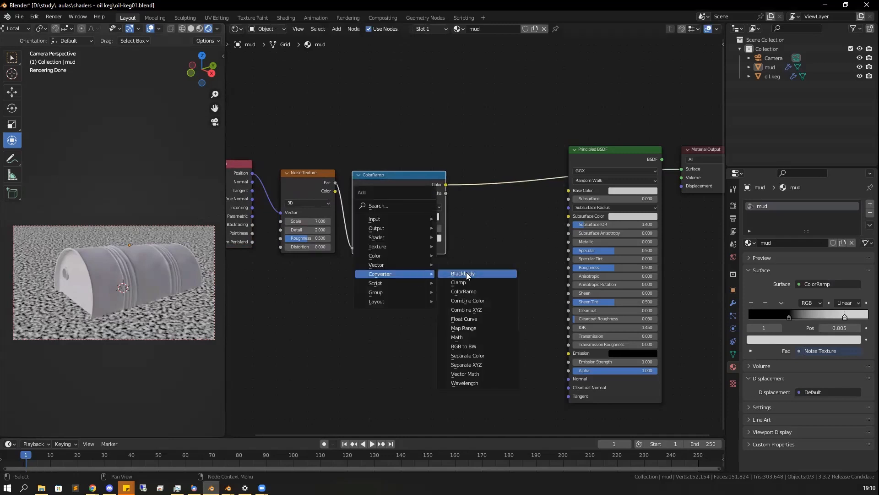
{"action": "mouse_move", "coordinate": [394, 237]}
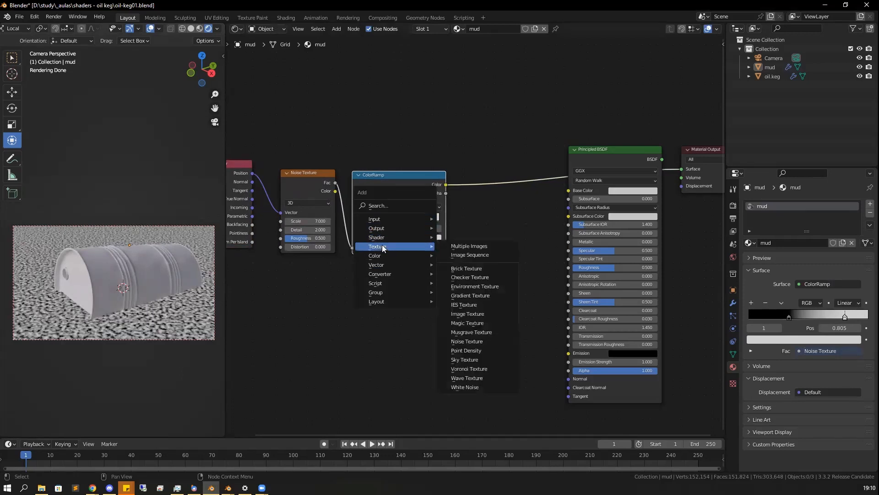
{"action": "mouse_move", "coordinate": [383, 257]}
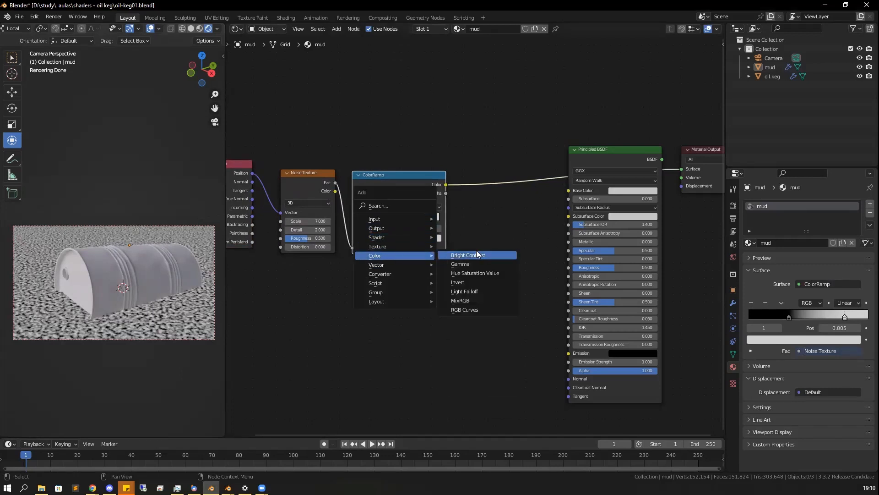
{"action": "left_click", "coordinate": [460, 300]}
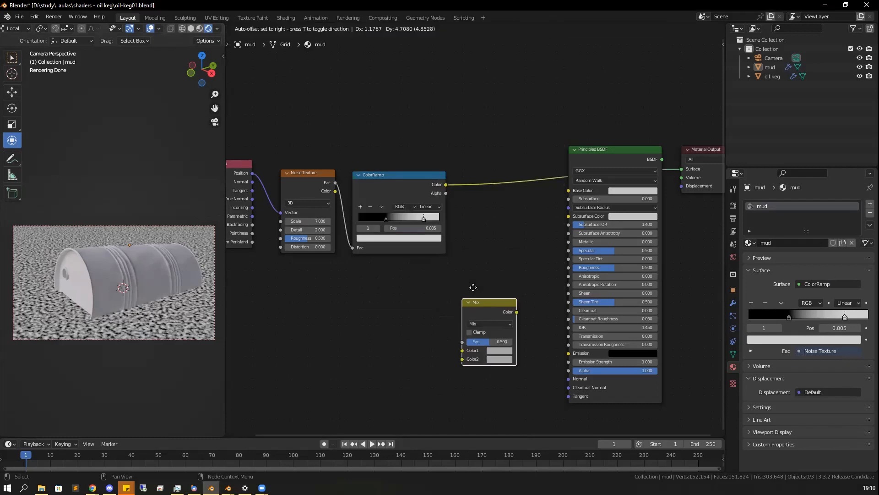
{"action": "left_click", "coordinate": [453, 177]}
{"action": "left_click_drag", "start_coordinate": [494, 183], "coordinate": [485, 184]}
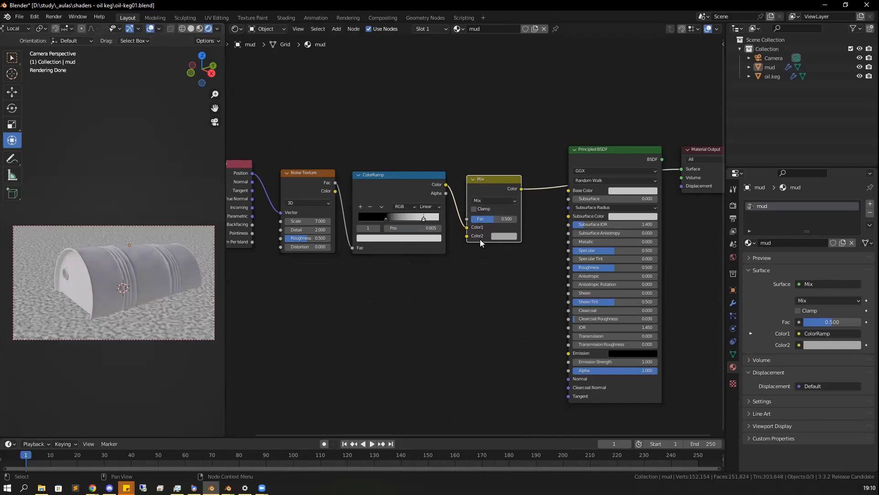
Set the Mix node's blending mode to Color Burn and darken its Color2 to black
{"action": "left_click", "coordinate": [501, 201]}
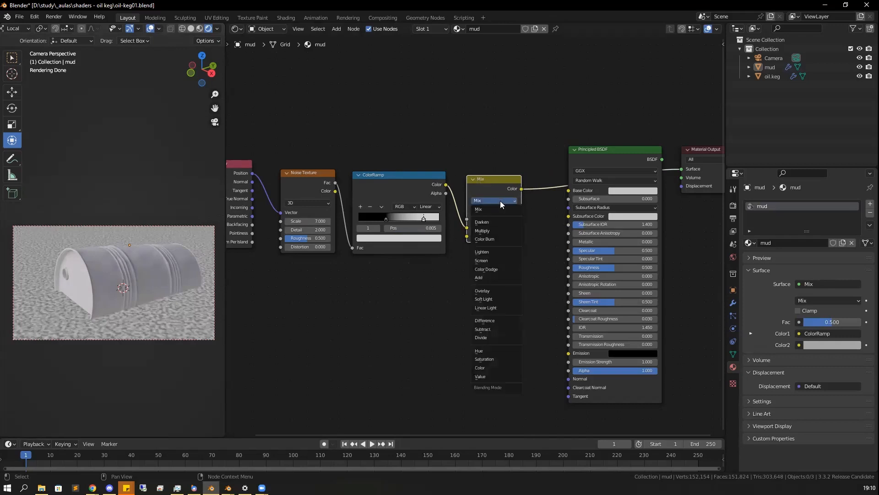
{"action": "left_click", "coordinate": [492, 238]}
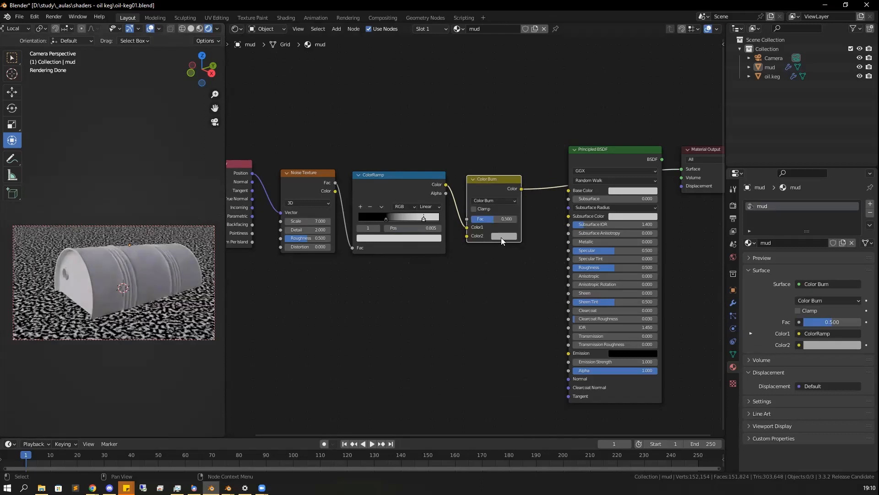
{"action": "left_click", "coordinate": [505, 236]}
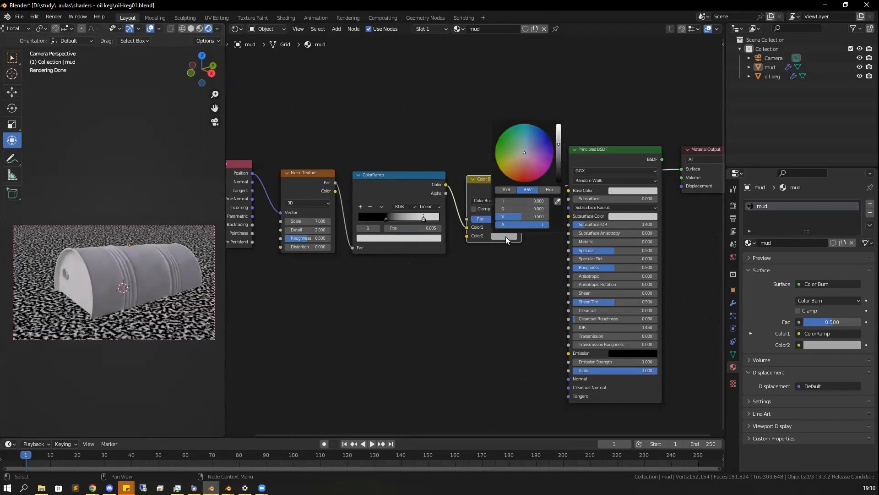
{"action": "left_click_drag", "start_coordinate": [522, 215], "coordinate": [472, 219]}
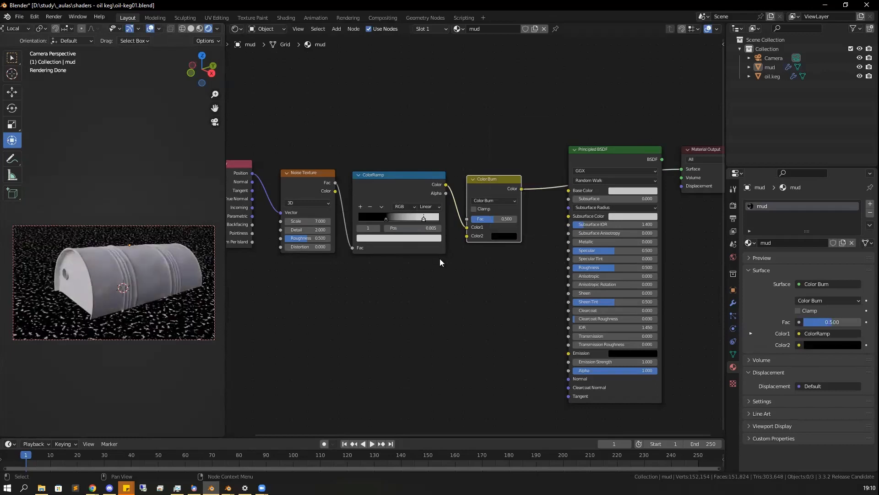
Set the Noise Texture's Scale to 1.4 and realign the Color Burn and Geometry nodes with the row
{"action": "left_click_drag", "start_coordinate": [489, 182], "coordinate": [481, 178]}
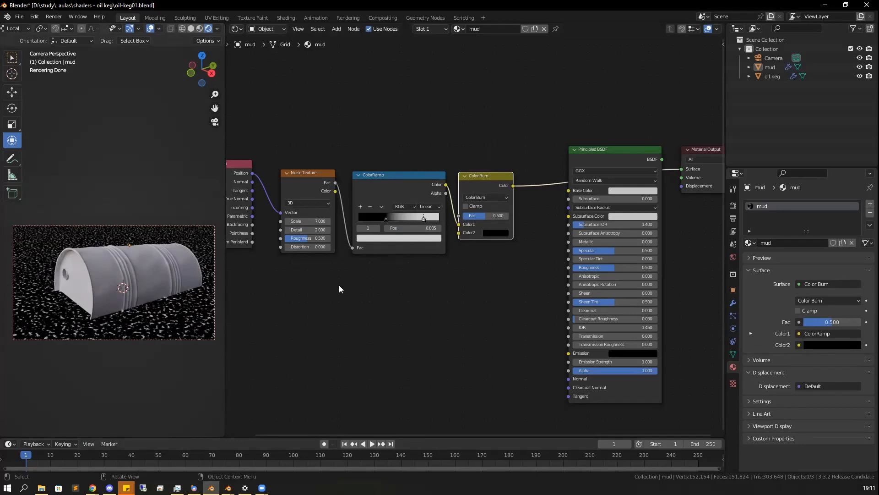
{"action": "left_click_drag", "start_coordinate": [473, 175], "coordinate": [475, 176]}
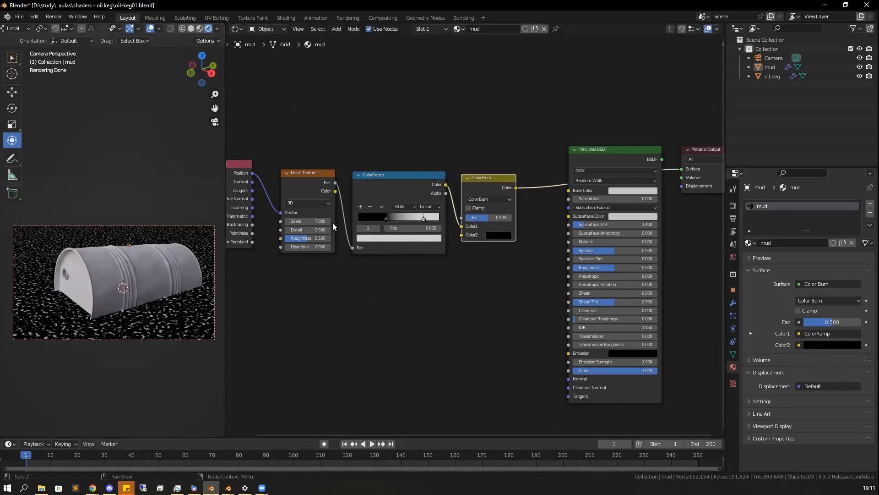
{"action": "left_click_drag", "start_coordinate": [307, 220], "coordinate": [244, 220]}
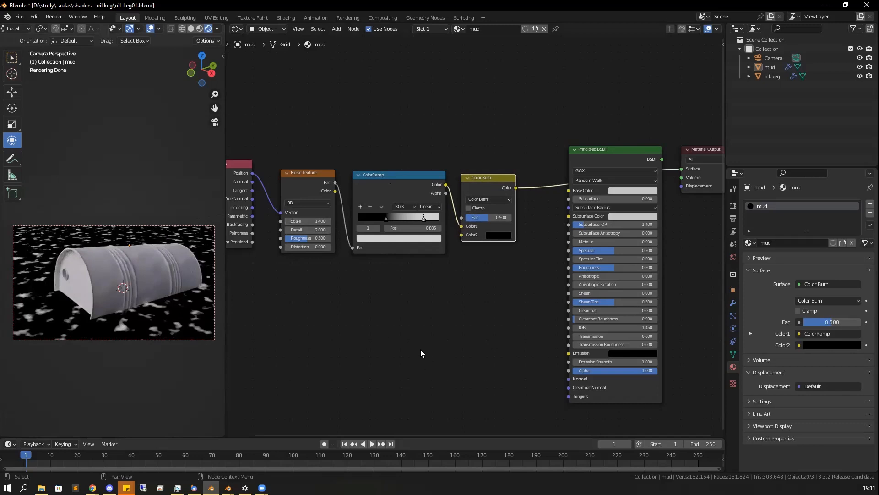
{"action": "left_click_drag", "start_coordinate": [478, 177], "coordinate": [477, 176]}
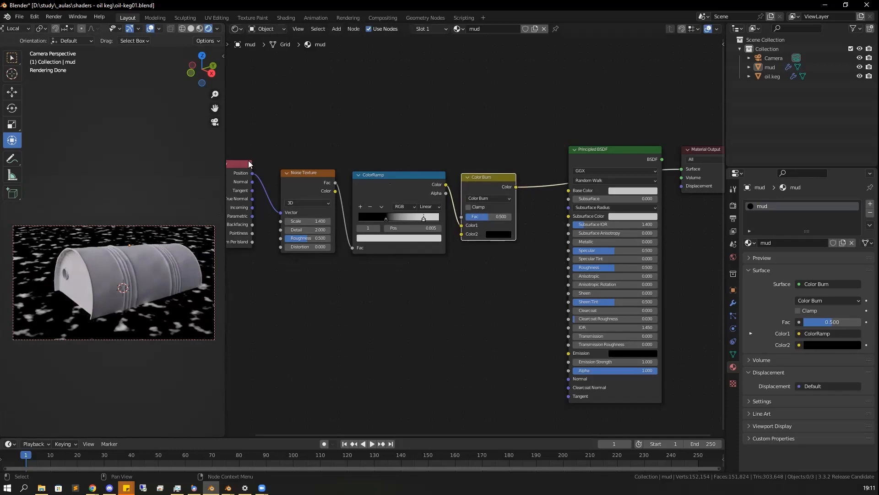
{"action": "left_click_drag", "start_coordinate": [236, 161], "coordinate": [243, 167]}
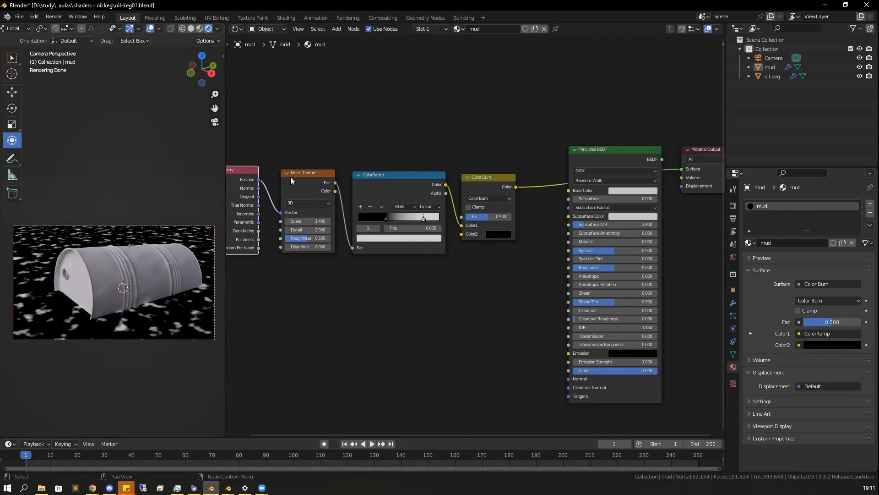
Enclose the Noise Texture, ColorRamp and Color Burn nodes in a shared frame
{"action": "mouse_move", "coordinate": [270, 144]}
{"action": "left_mouse_down"}
{"action": "mouse_move", "coordinate": [518, 284]}
{"action": "mouse_move", "coordinate": [532, 280]}
{"action": "left_mouse_up"}
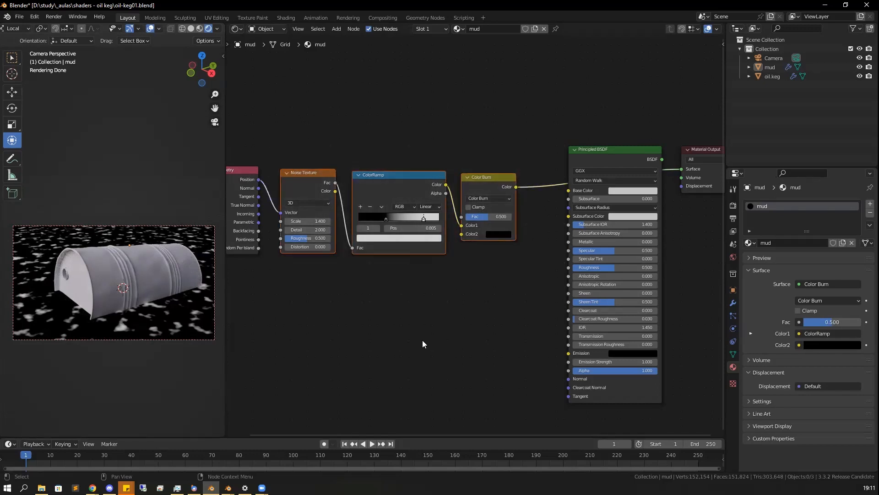
{"action": "key", "text": "ctrl+j"}
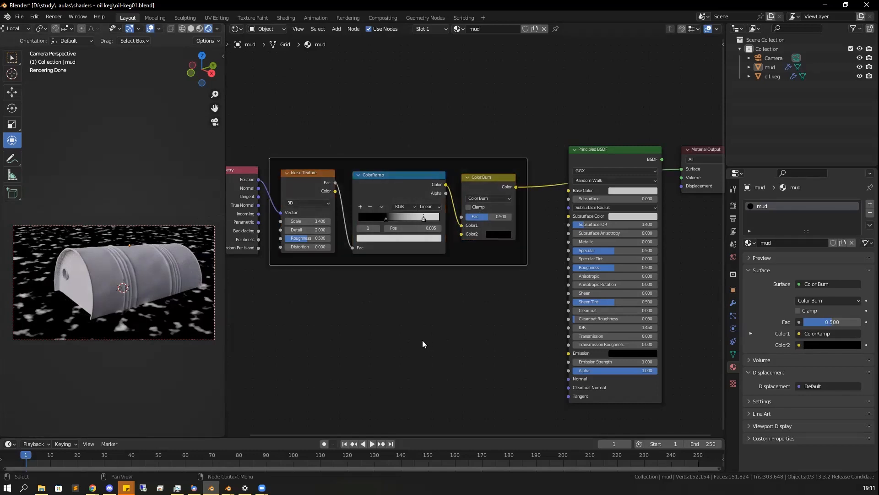
{"action": "key", "text": "F3"}
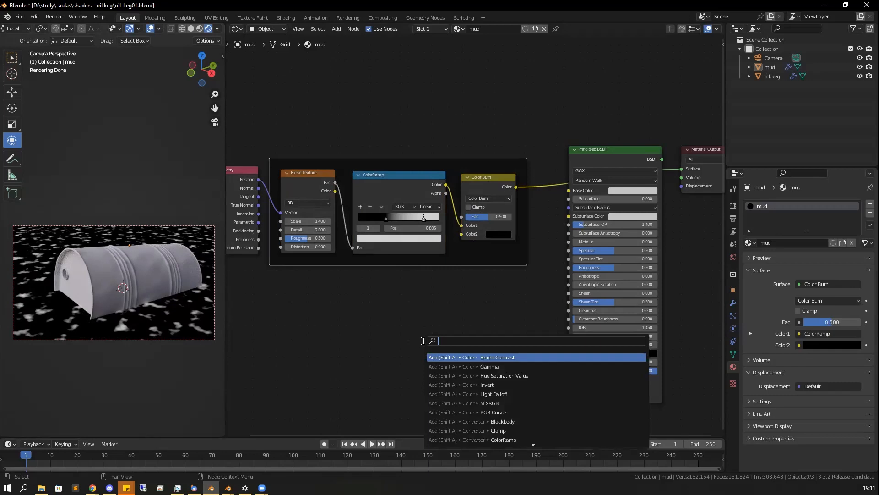
{"action": "key", "text": "Escape"}
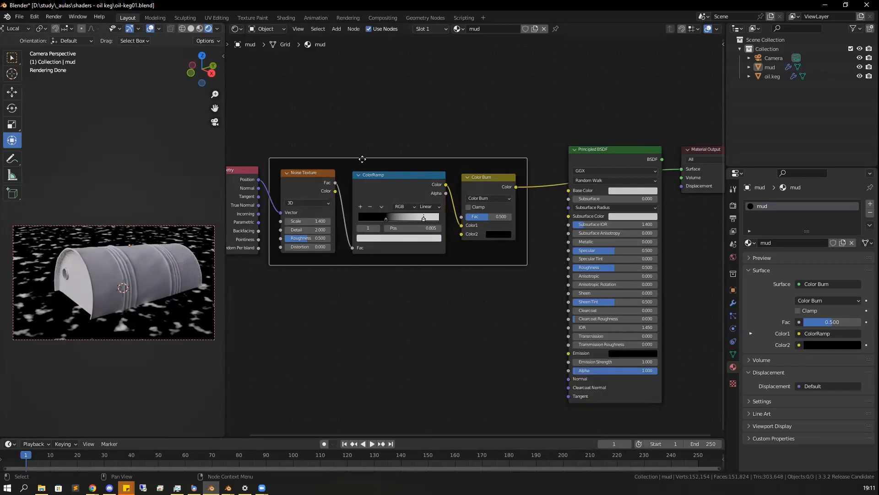
{"action": "key", "text": "F3"}
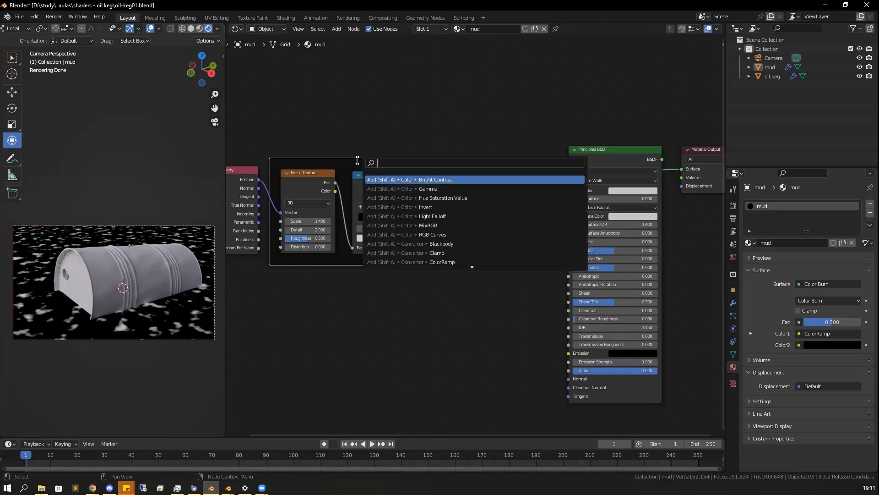
{"action": "type", "text": "mud mask"}
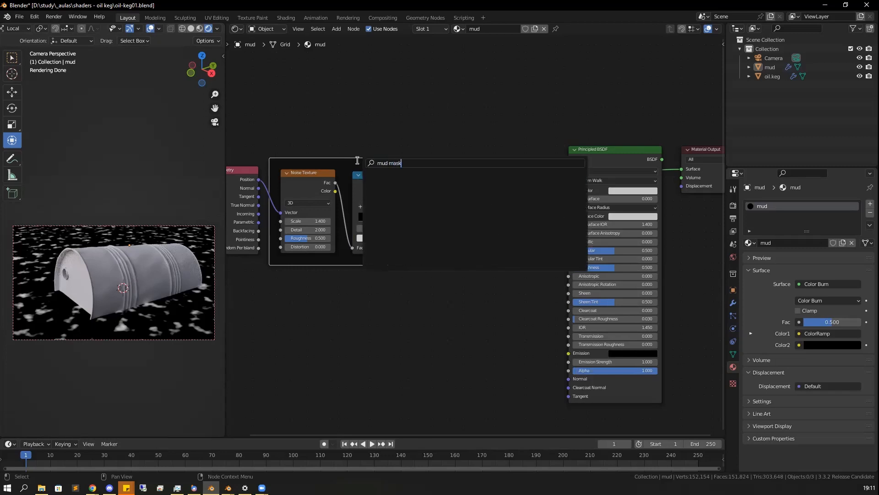
{"action": "key", "text": "Return"}
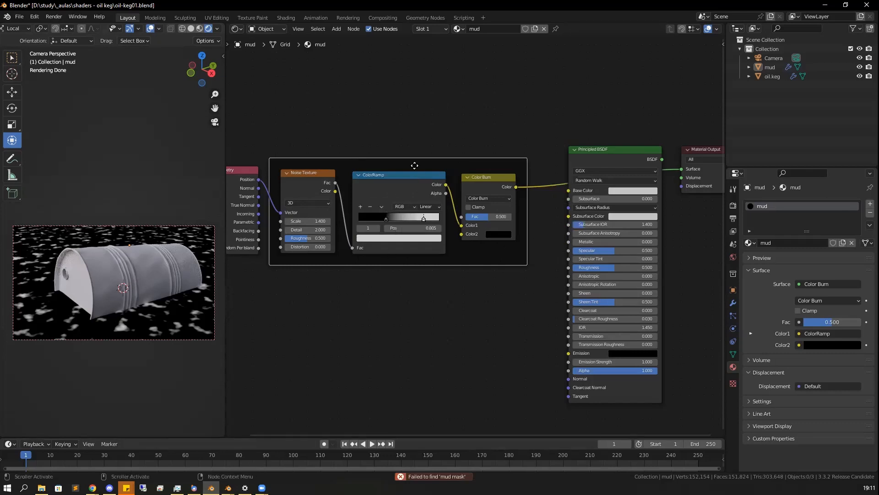
{"action": "key", "text": "F3"}
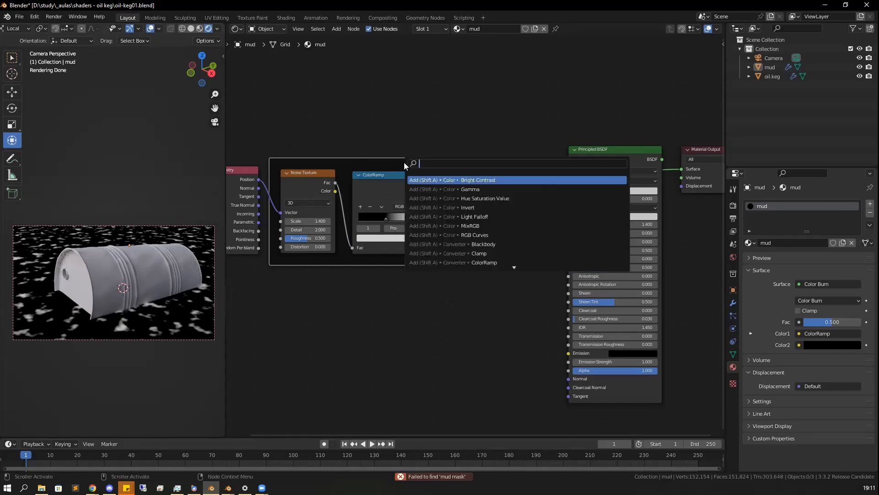
{"action": "key", "text": "Escape"}
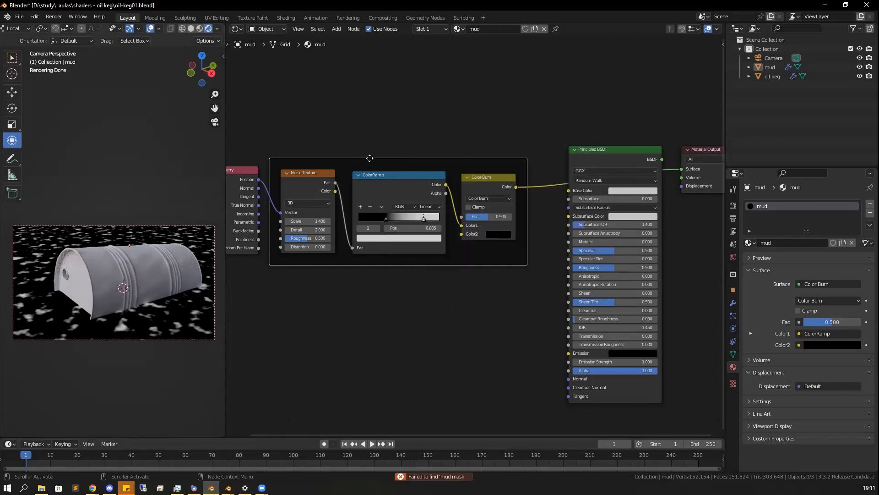
Label the new frame around the three nodes "mud mask"
{"action": "key", "text": "F2"}
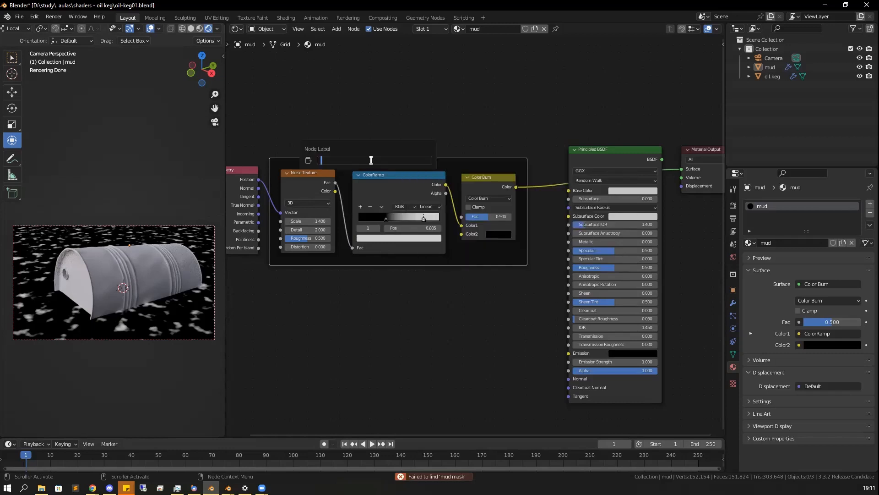
{"action": "type", "text": "mud mask"}
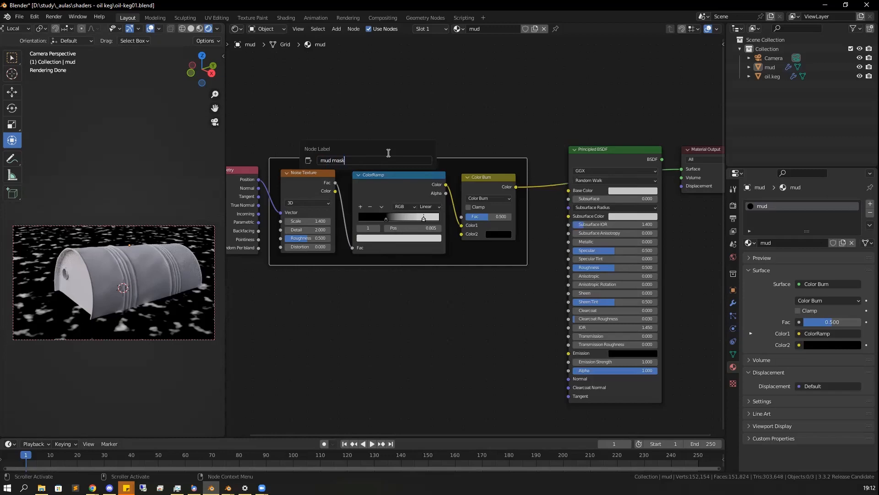
{"action": "key", "text": "Return"}
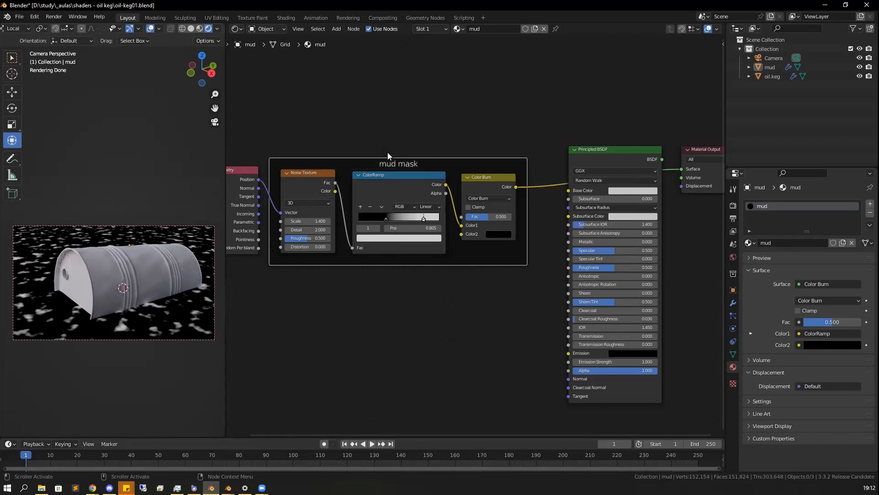
{"action": "key", "text": "alt+Tab"}
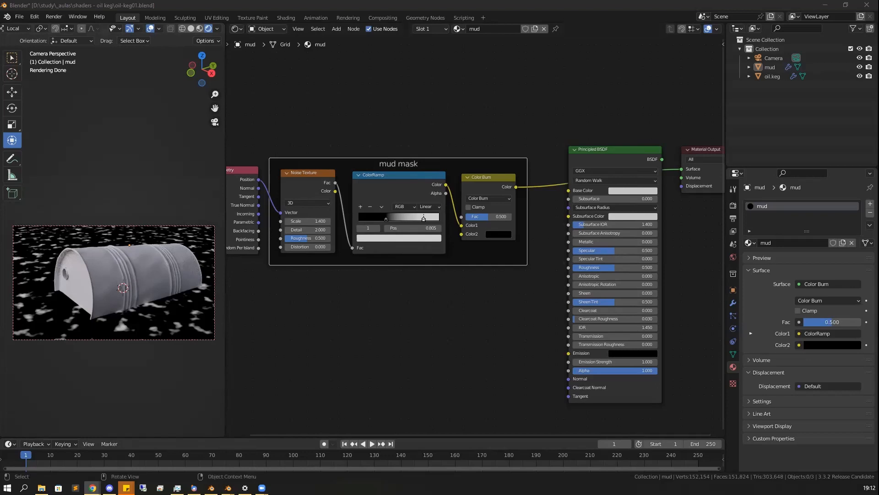
{"action": "key", "text": "alt+Tab"}
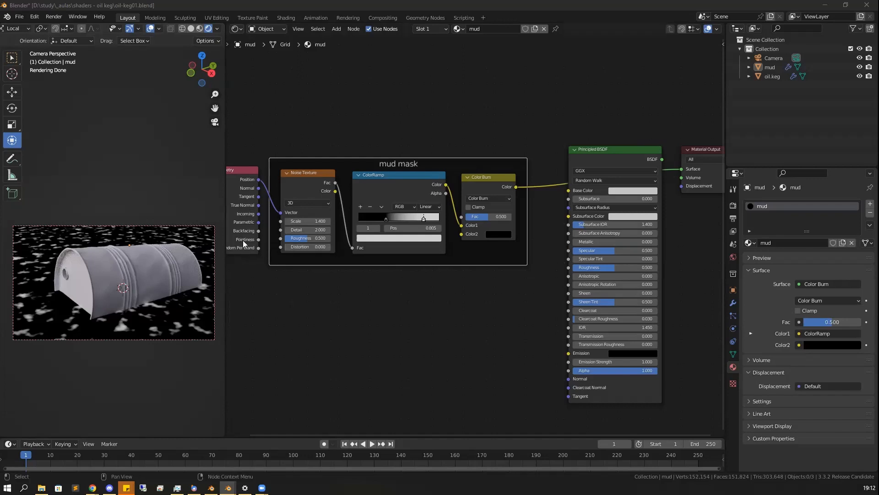
Add a second Noise Texture node below the mud mask frame, lined up under the first Noise Texture
{"action": "left_click", "coordinate": [282, 204]}
{"action": "key", "text": "shift+a"}
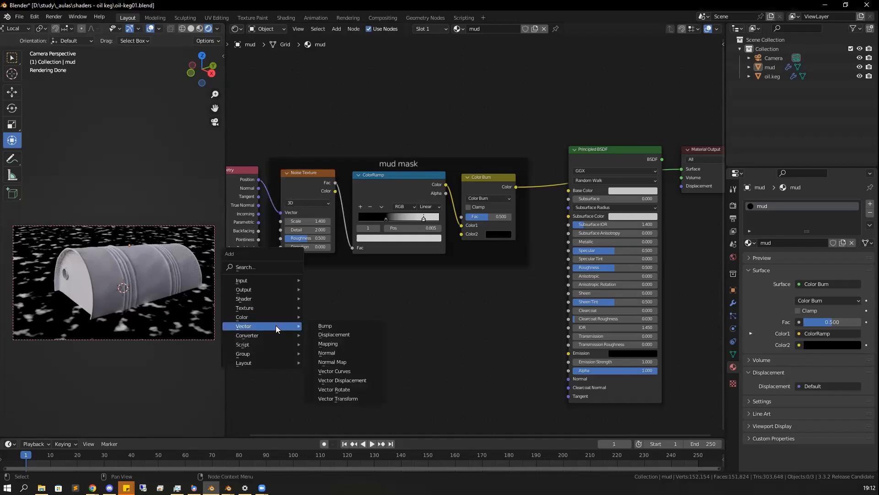
{"action": "mouse_move", "coordinate": [259, 307]}
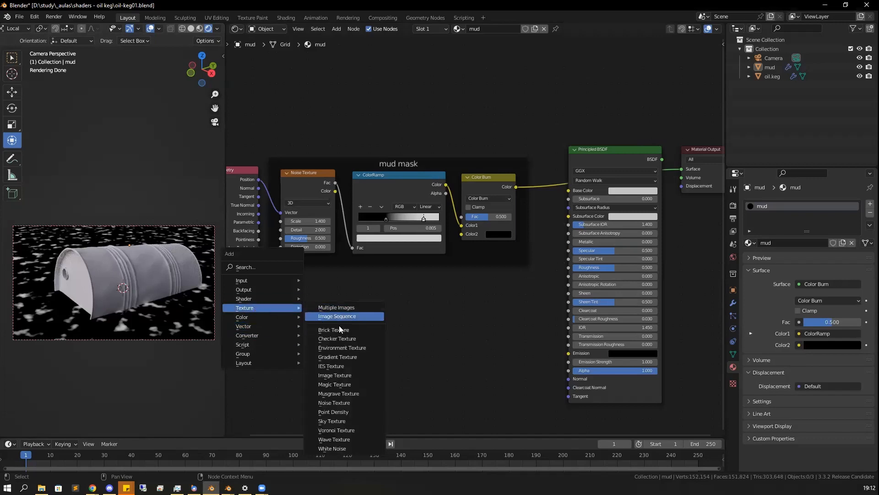
{"action": "left_click", "coordinate": [340, 402]}
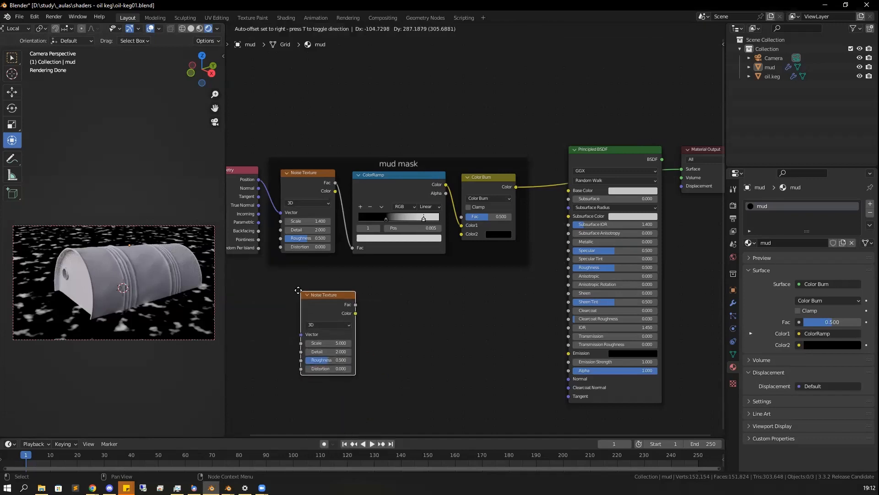
{"action": "left_click", "coordinate": [297, 300]}
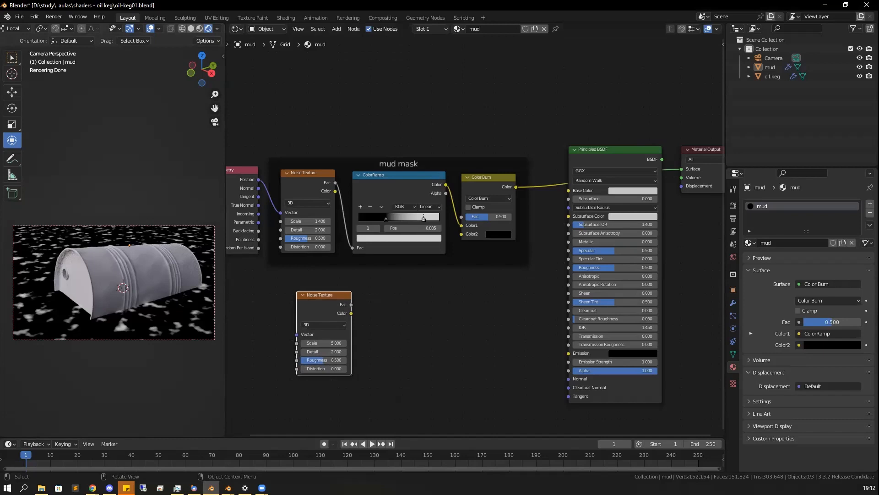
{"action": "key", "text": "alt+Tab"}
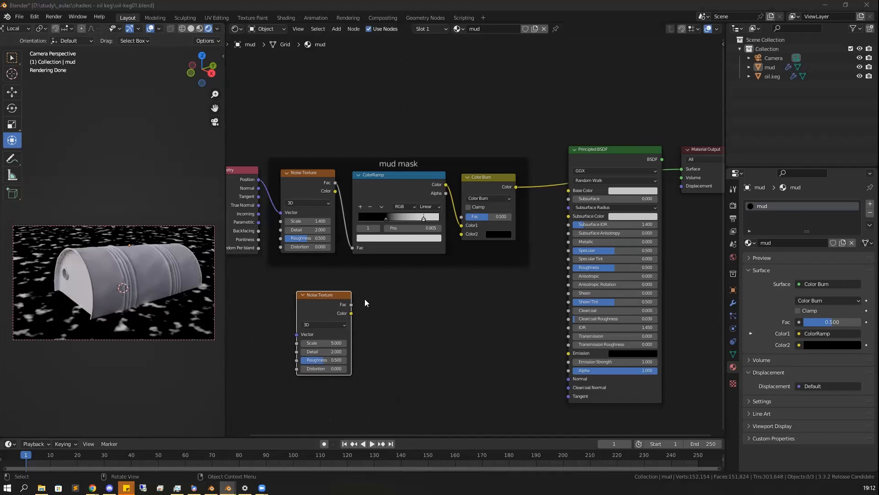
{"action": "left_click_drag", "start_coordinate": [321, 295], "coordinate": [305, 297]}
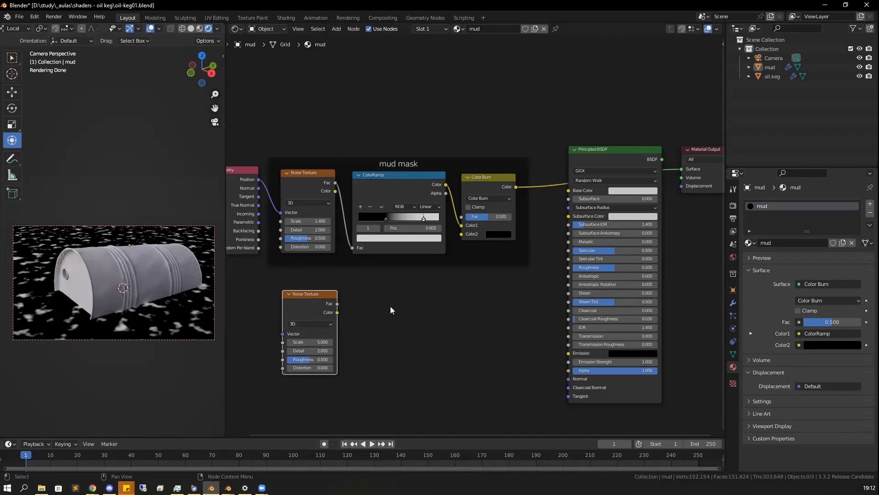
Add a MixRGB node beside the new Noise Texture, below the mud mask frame
{"action": "key", "text": "shift+a"}
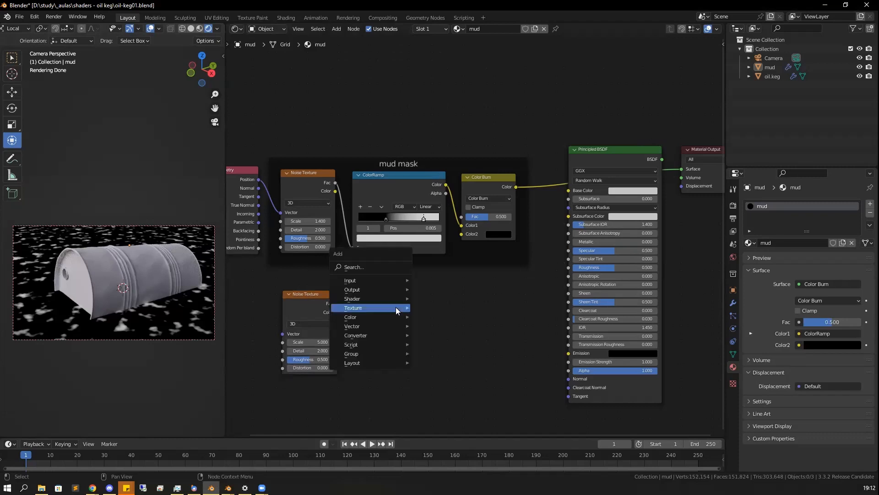
{"action": "mouse_move", "coordinate": [396, 309]}
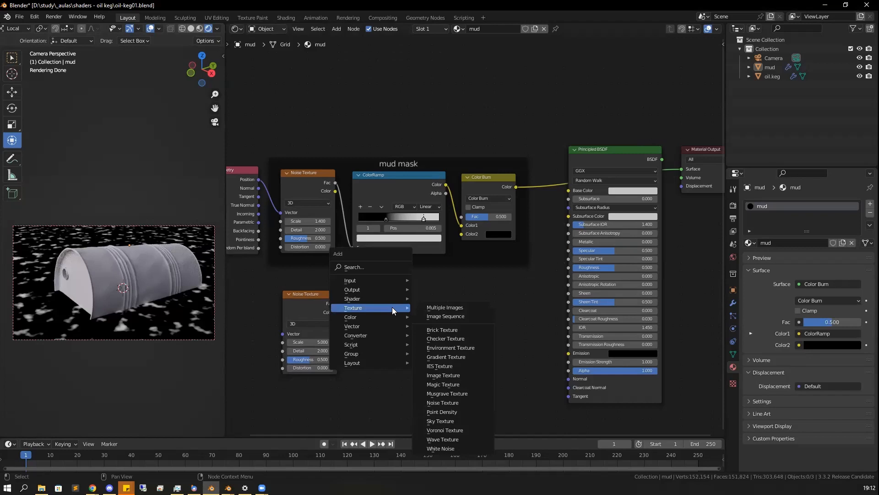
{"action": "mouse_move", "coordinate": [369, 316]}
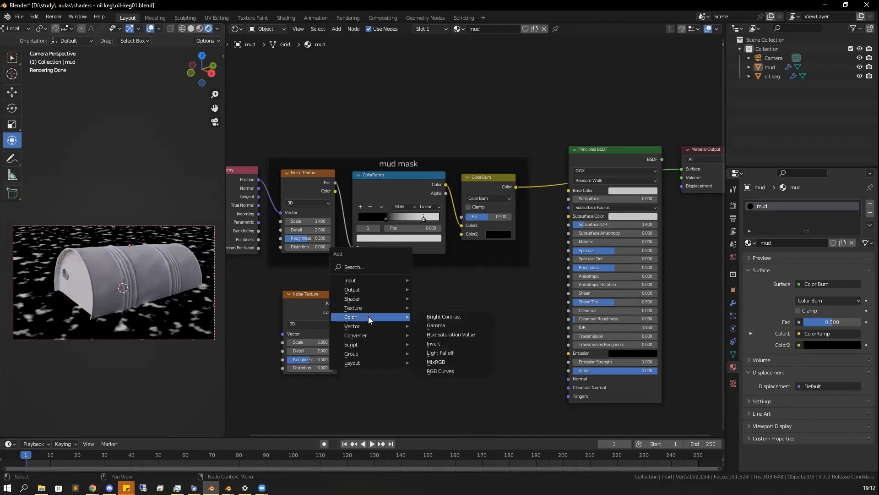
{"action": "left_click", "coordinate": [453, 362]}
{"action": "left_click", "coordinate": [365, 283]}
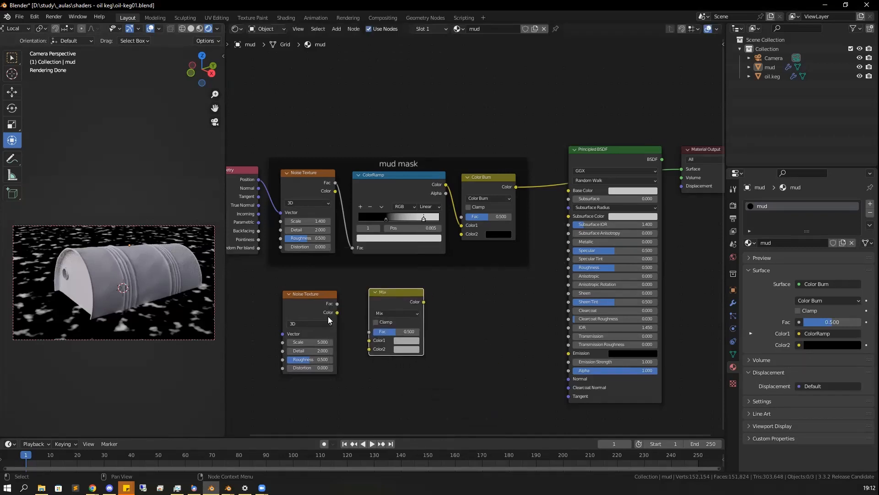
Preview the new Noise Texture on the ground and connect its Fac output to the Mix node's Color2
{"action": "left_click", "coordinate": [318, 308], "text": "ctrl+shift"}
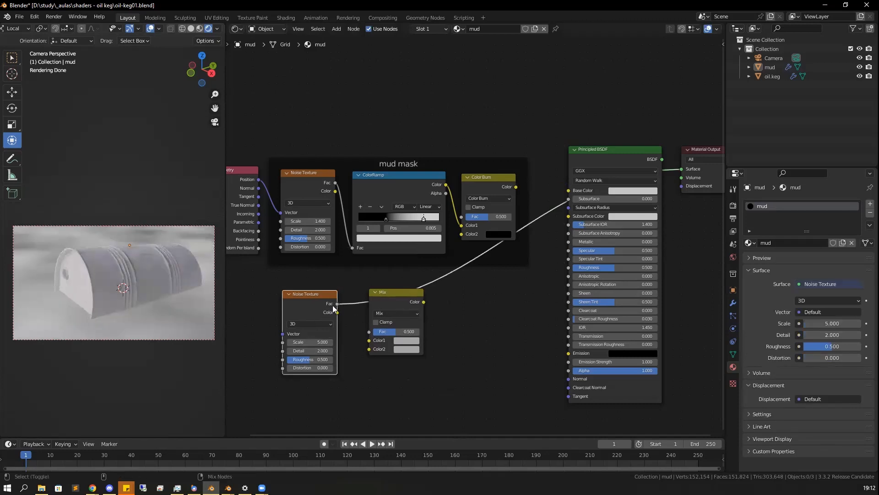
{"action": "left_click", "coordinate": [345, 310]}
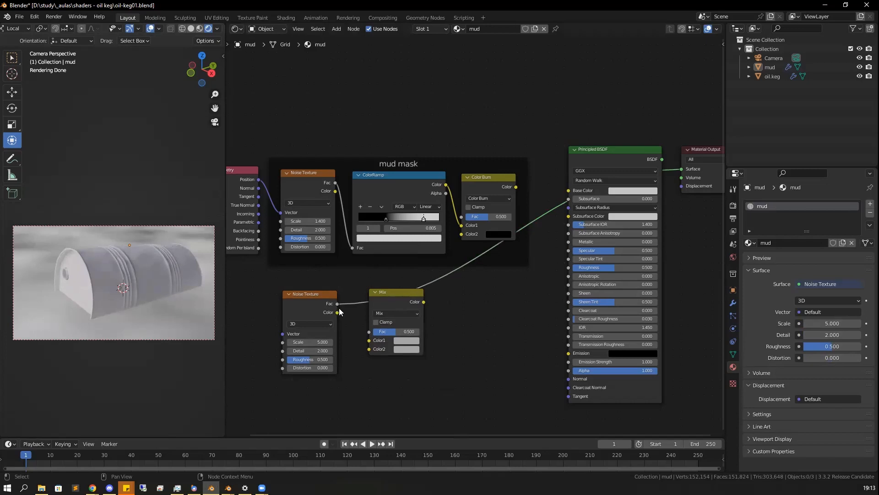
{"action": "left_click_drag", "start_coordinate": [337, 303], "coordinate": [403, 344]}
Set the Mix node's Color1 to a dark brown and preview the Mix result on the ground
{"action": "left_click", "coordinate": [405, 340]}
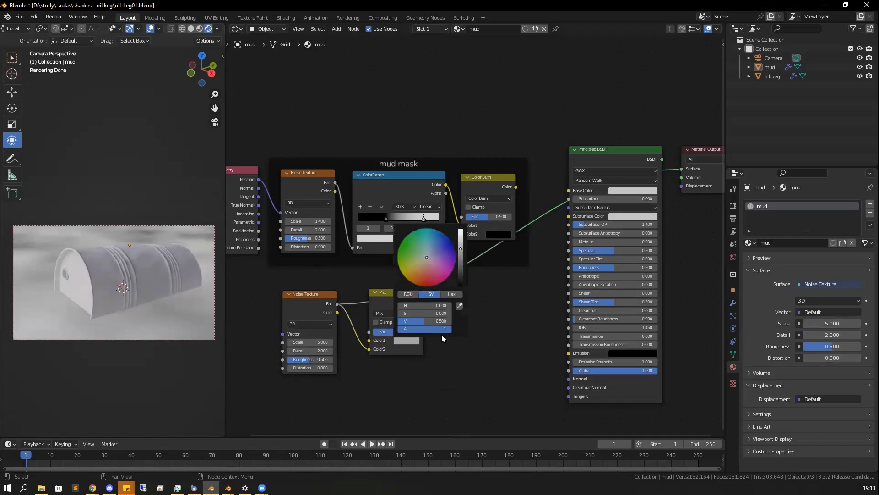
{"action": "left_click", "coordinate": [417, 274]}
{"action": "left_click_drag", "start_coordinate": [461, 254], "coordinate": [461, 266]}
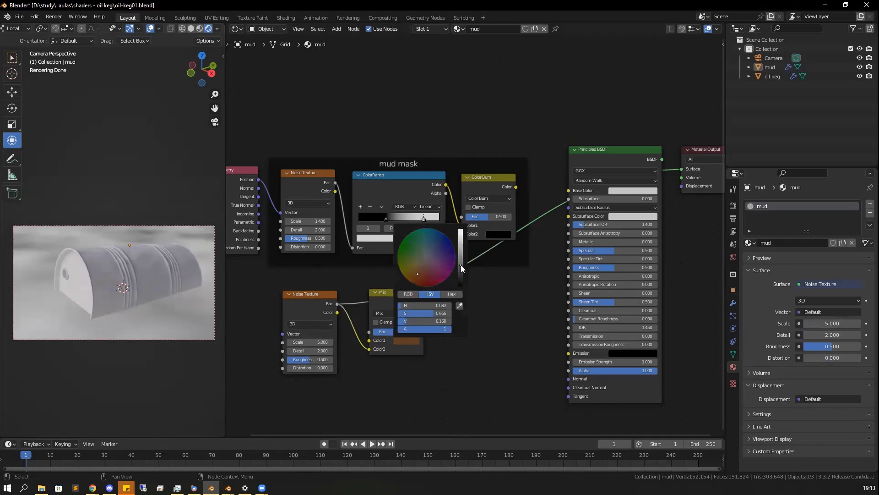
{"action": "left_click", "coordinate": [393, 294], "text": "ctrl+shift"}
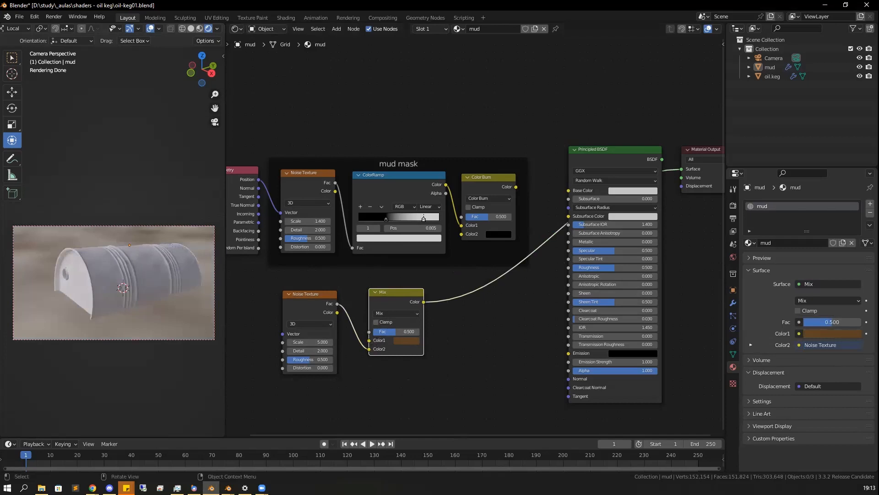
{"action": "key", "text": "alt+Tab"}
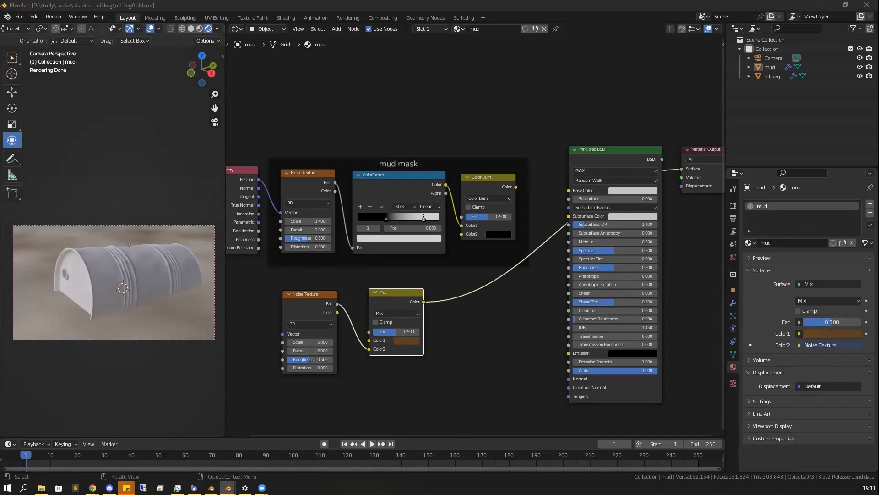
{"action": "key", "text": "alt+Tab"}
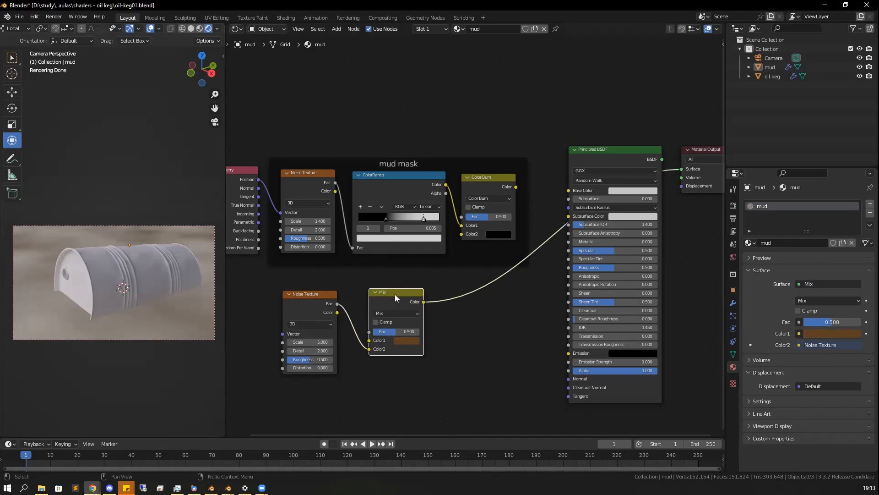
{"action": "left_click_drag", "start_coordinate": [391, 294], "coordinate": [396, 275]}
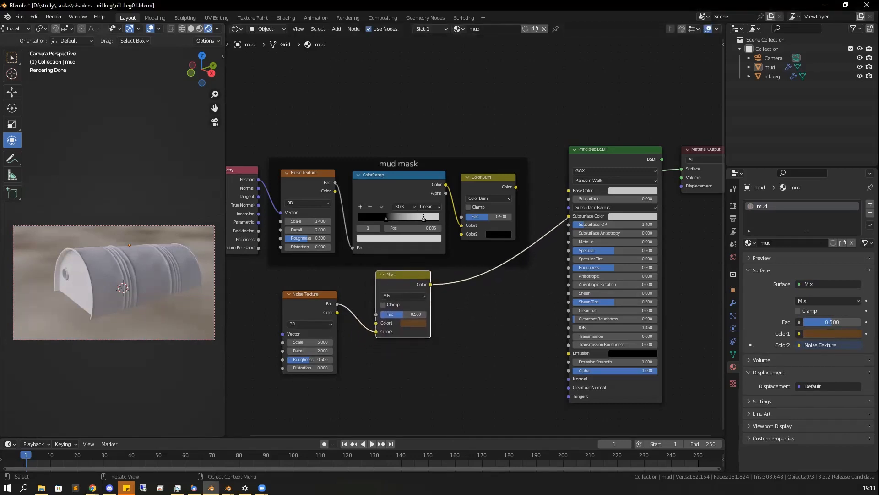
{"action": "key", "text": "alt+Tab"}
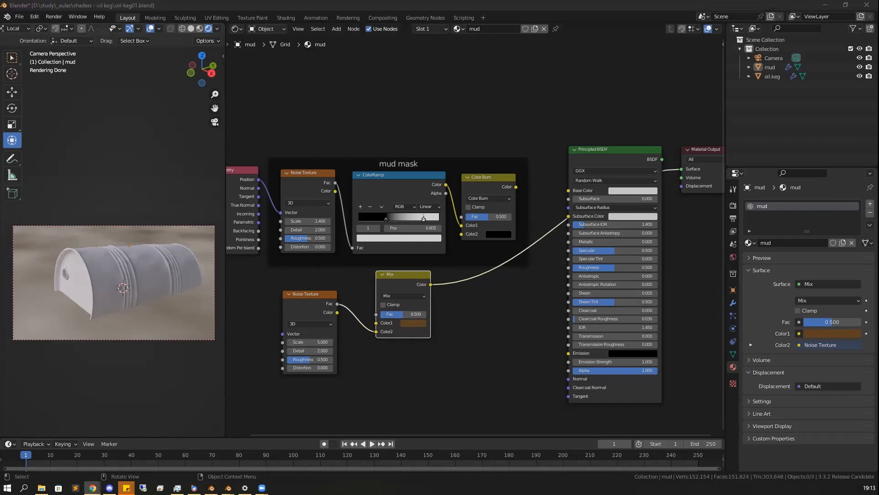
{"action": "left_click_drag", "start_coordinate": [399, 281], "coordinate": [382, 301]}
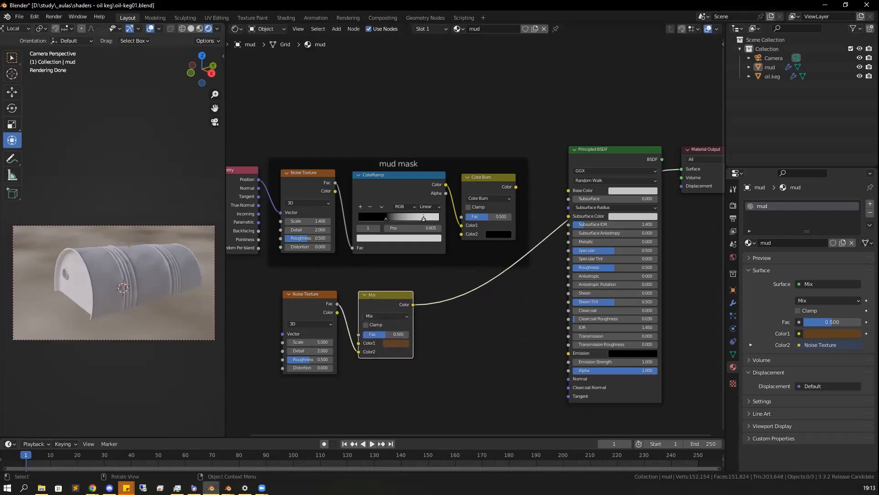
{"action": "key", "text": "alt+Tab"}
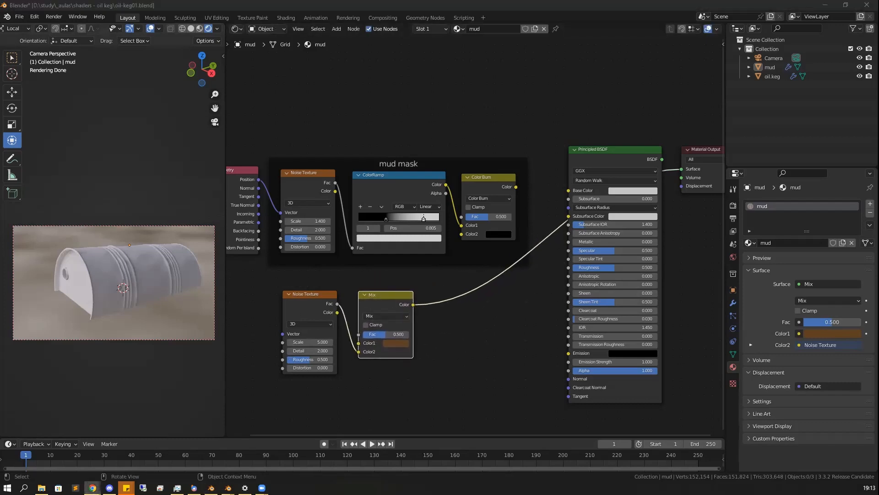
{"action": "left_click_drag", "start_coordinate": [382, 303], "coordinate": [390, 294]}
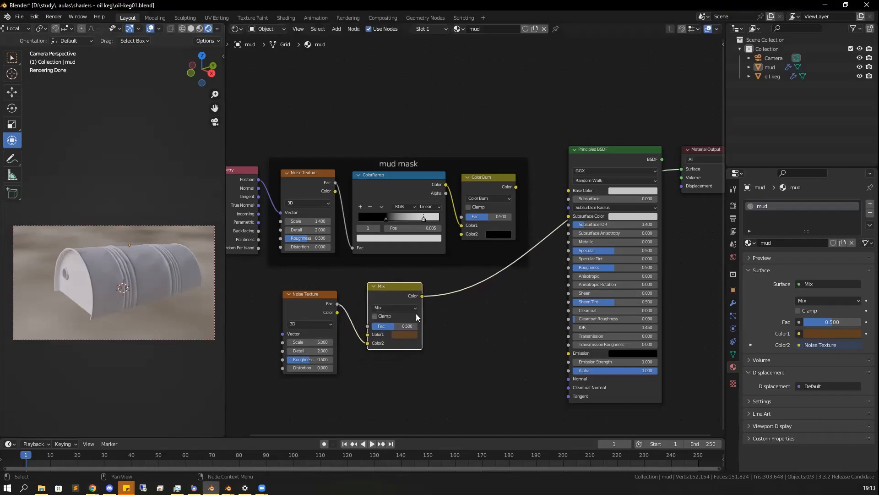
{"action": "left_click_drag", "start_coordinate": [408, 285], "coordinate": [406, 281]}
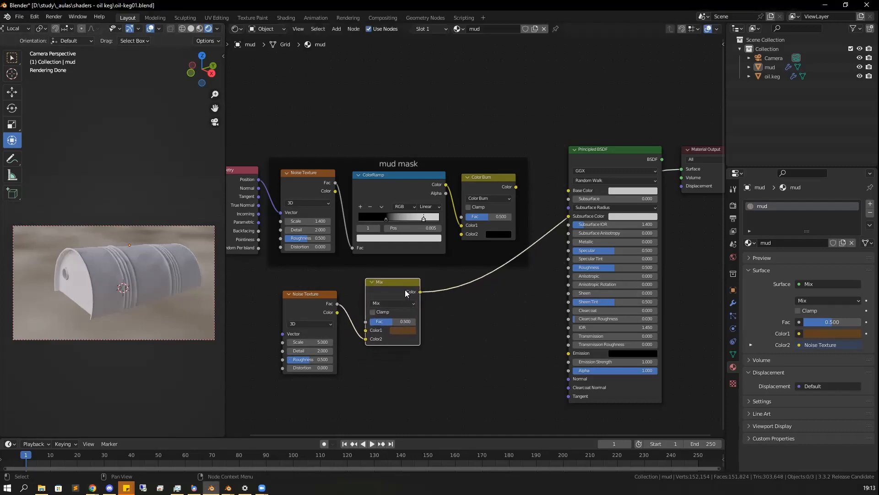
Add a second MixRGB node between the brown Mix node and the Principled BSDF
{"action": "key", "text": "shift+a"}
{"action": "mouse_move", "coordinate": [399, 285]}
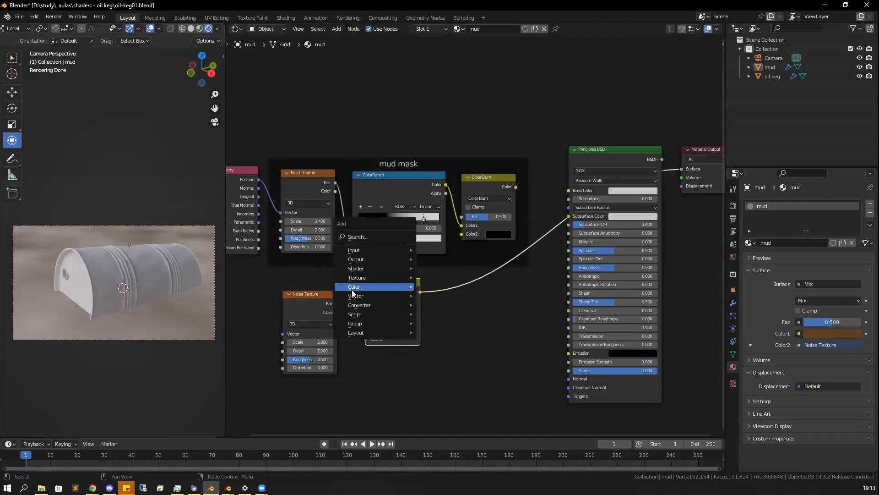
{"action": "left_click", "coordinate": [435, 331]}
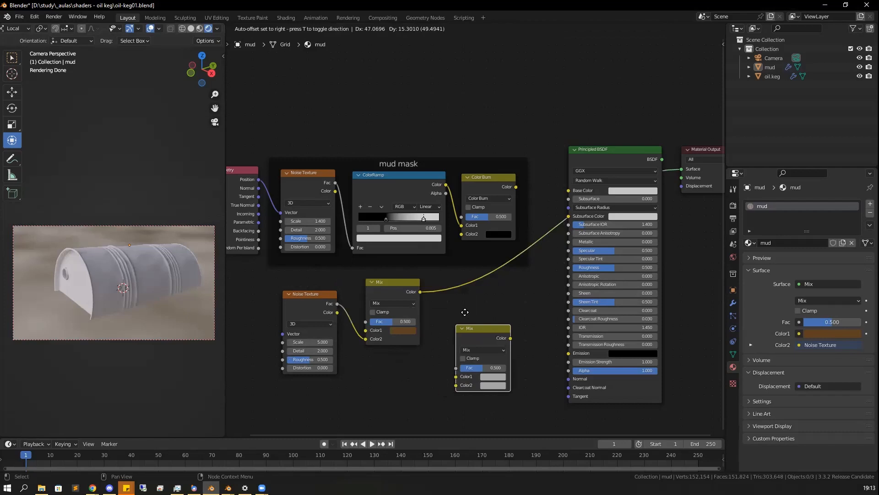
{"action": "left_click", "coordinate": [466, 286]}
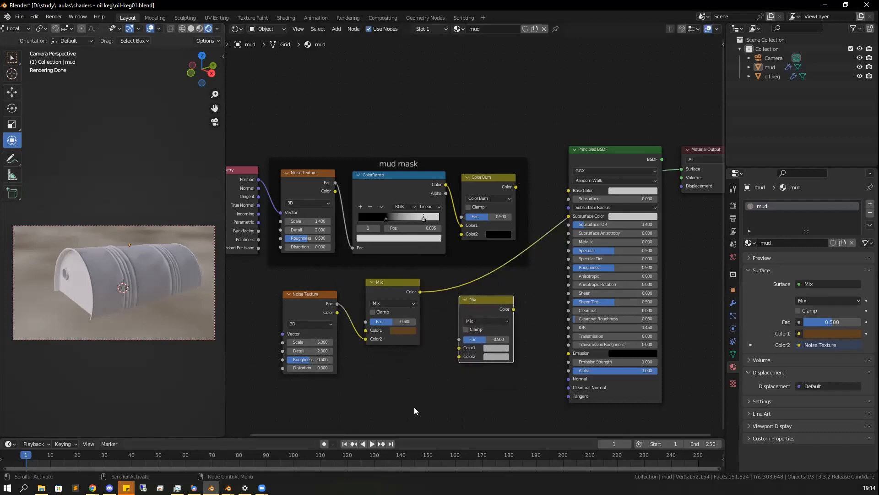
Connect the mud mask's Color Burn output to the second Mix node's Fac and the first Mix's Color to its Color1
{"action": "middle_click_drag", "start_coordinate": [414, 407], "coordinate": [438, 340]}
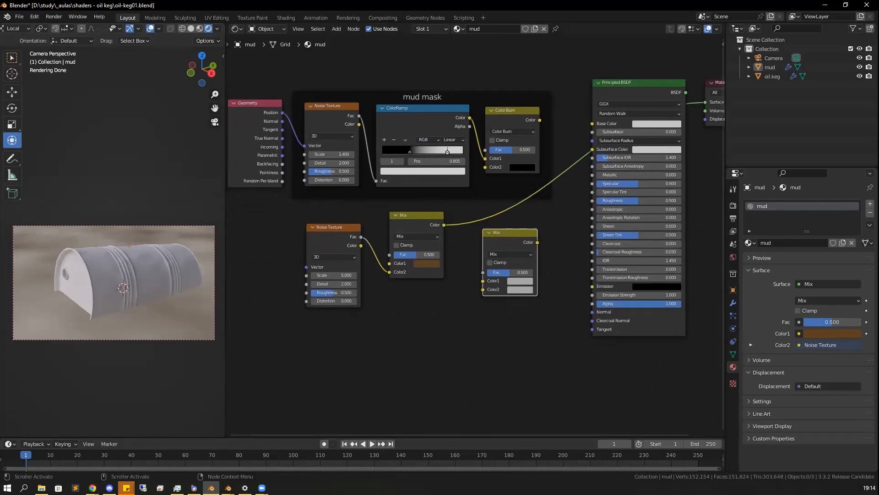
{"action": "key", "text": "alt+Tab"}
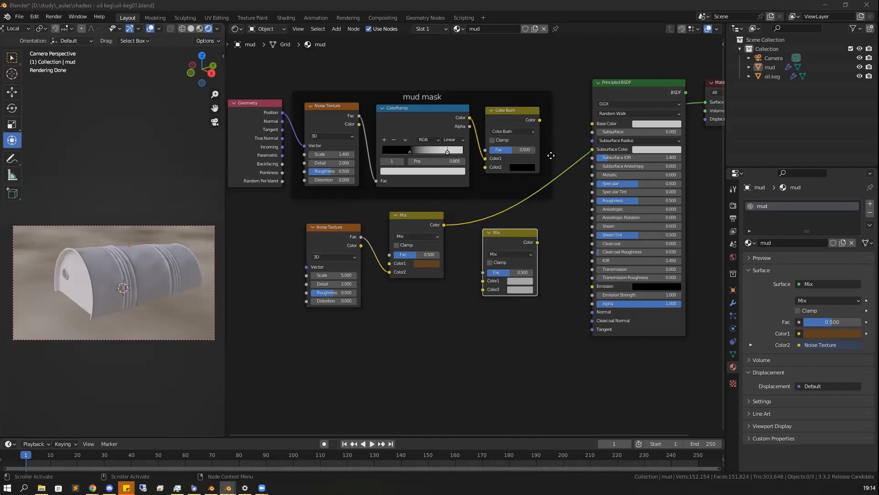
{"action": "mouse_move", "coordinate": [540, 120]}
{"action": "left_mouse_down"}
{"action": "mouse_move", "coordinate": [539, 138]}
{"action": "mouse_move", "coordinate": [443, 251]}
{"action": "mouse_move", "coordinate": [452, 277]}
{"action": "mouse_move", "coordinate": [483, 272]}
{"action": "left_mouse_up"}
{"action": "left_click_drag", "start_coordinate": [444, 225], "coordinate": [483, 281]}
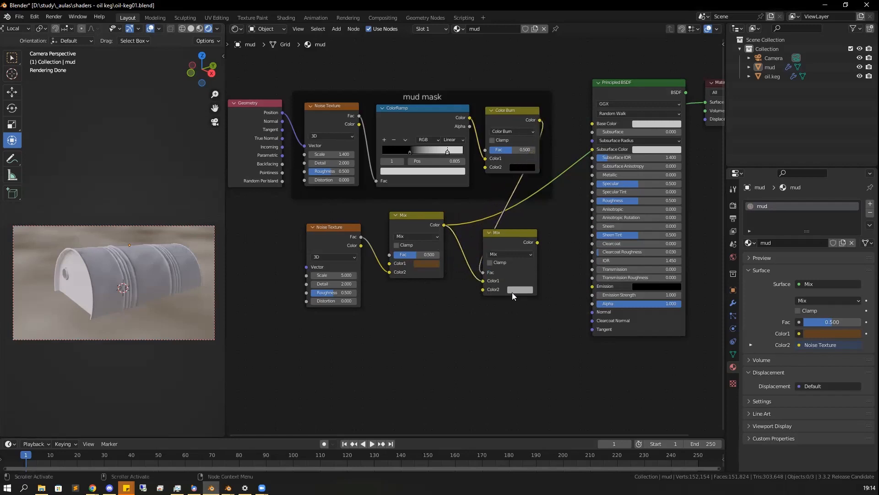
Set the second Mix node's Color2 to a very dark brown and preview its result on the ground
{"action": "left_click", "coordinate": [519, 290]}
{"action": "left_click", "coordinate": [530, 226]}
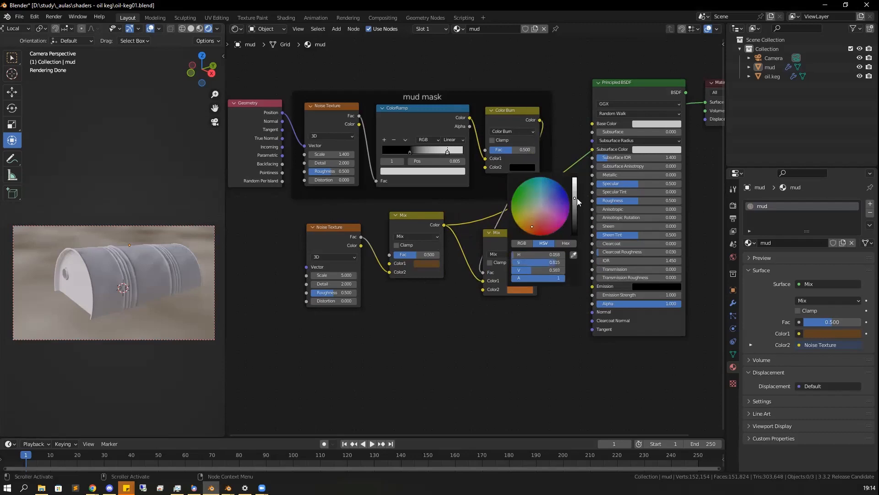
{"action": "left_click_drag", "start_coordinate": [577, 198], "coordinate": [575, 228]}
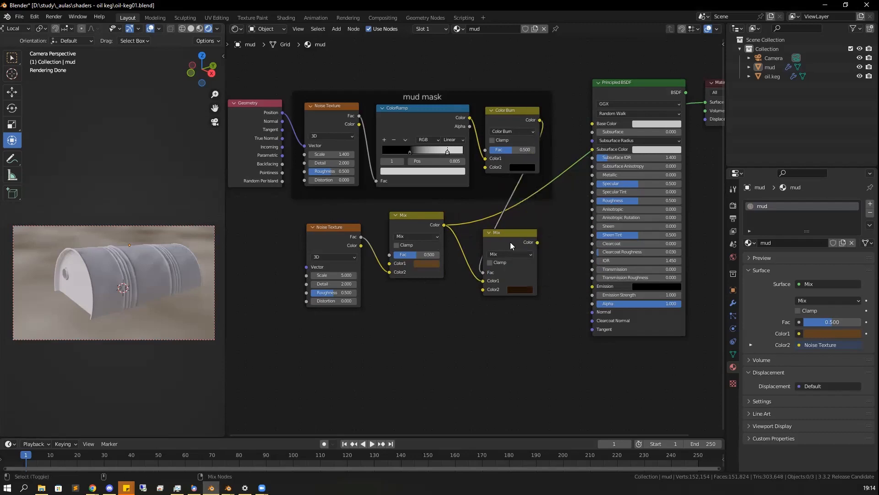
{"action": "left_click", "coordinate": [512, 242], "text": "ctrl+shift"}
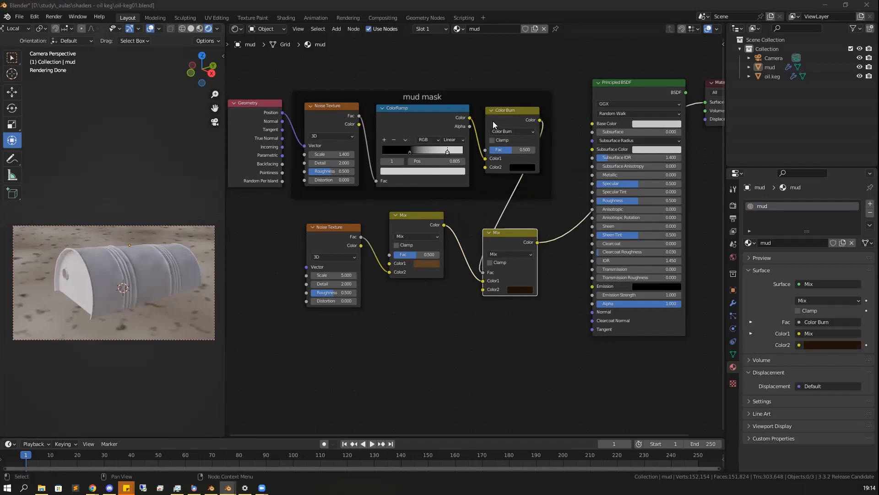
Shift the mud mask frame away from the shader and line up the lower Noise Texture and first Mix with the second Mix
{"action": "left_click_drag", "start_coordinate": [417, 101], "coordinate": [234, 88]}
{"action": "right_click", "coordinate": [343, 90]}
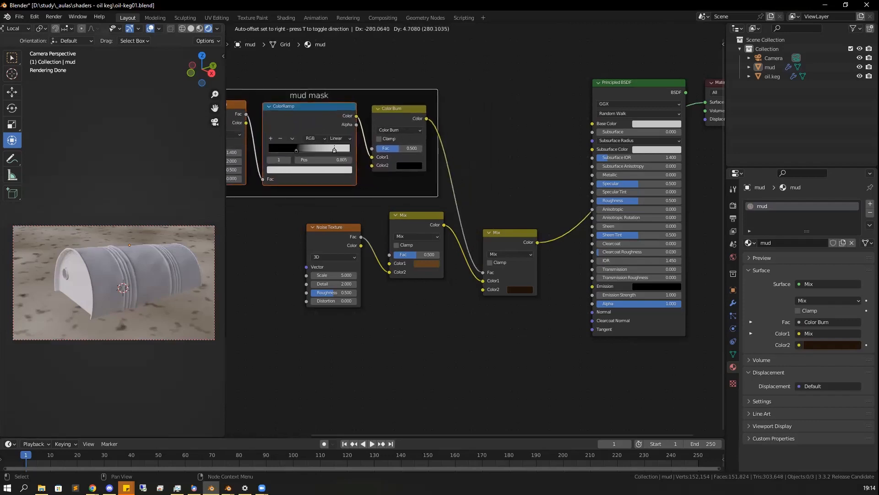
{"action": "left_click_drag", "start_coordinate": [341, 249], "coordinate": [341, 251]}
{"action": "left_click_drag", "start_coordinate": [415, 215], "coordinate": [378, 251]}
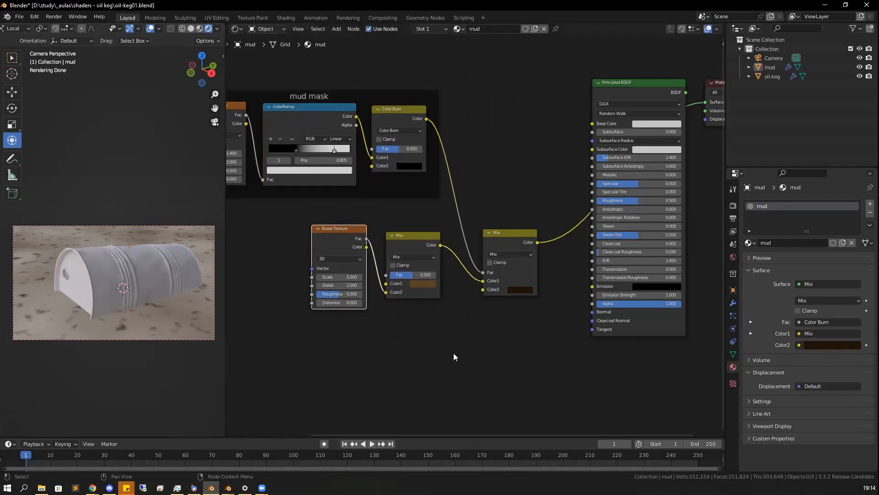
{"action": "middle_click_drag", "start_coordinate": [464, 345], "coordinate": [429, 337]}
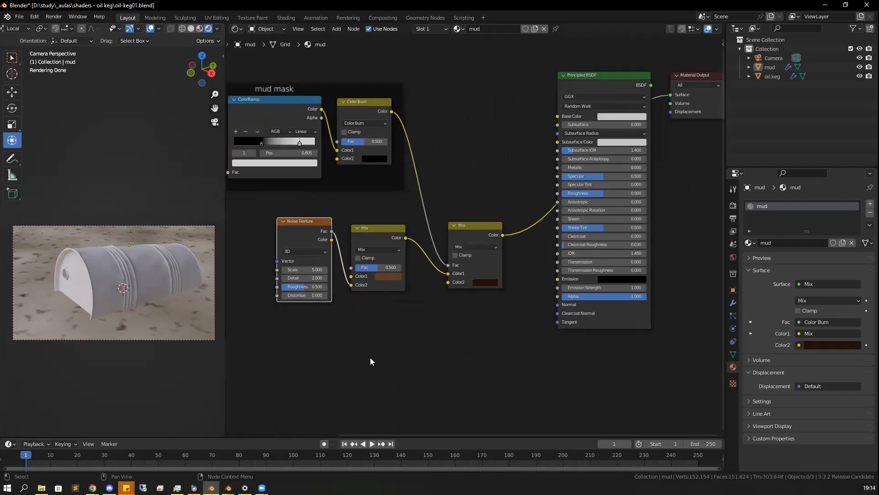
Reconnect the Principled BSDF to the Material Output, feed the second Mix into Base Color, and reposition the two Mix nodes
{"action": "middle_click_drag", "start_coordinate": [370, 357], "coordinate": [343, 354]}
{"action": "middle_click_drag", "start_coordinate": [460, 226], "coordinate": [436, 240]}
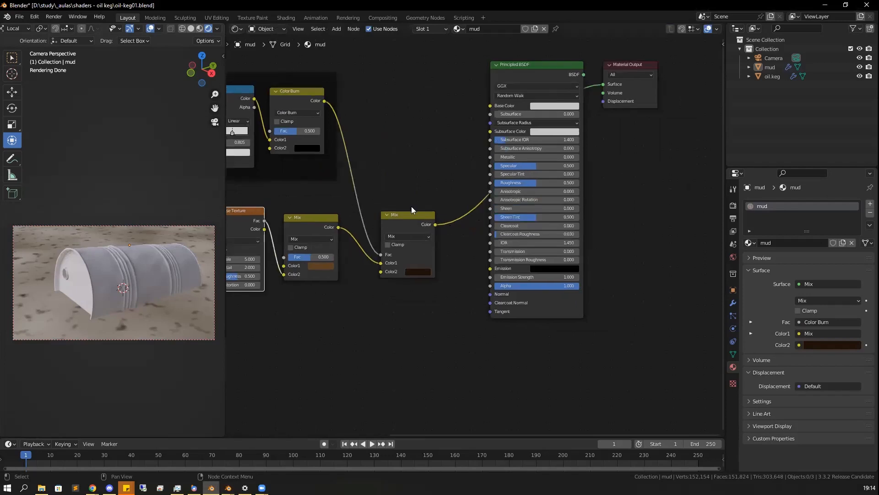
{"action": "middle_click_drag", "start_coordinate": [397, 268], "coordinate": [366, 267]}
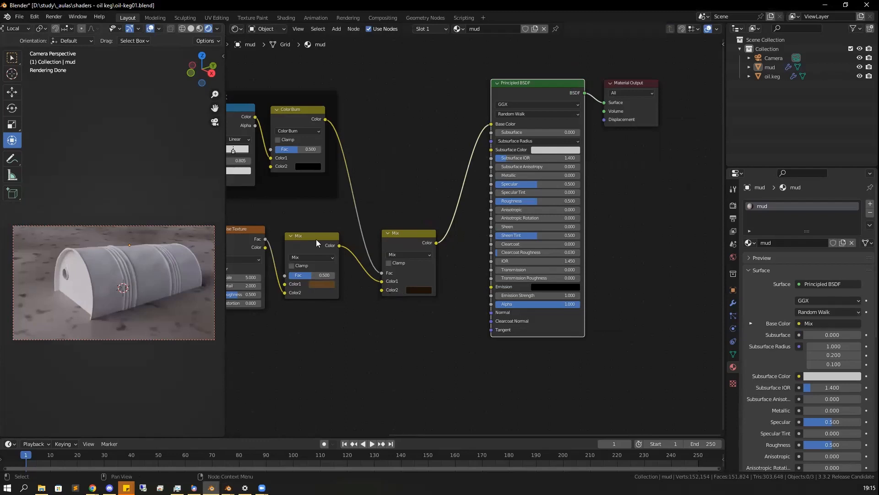
{"action": "left_click_drag", "start_coordinate": [320, 234], "coordinate": [325, 222]}
{"action": "left_click_drag", "start_coordinate": [397, 233], "coordinate": [399, 240]}
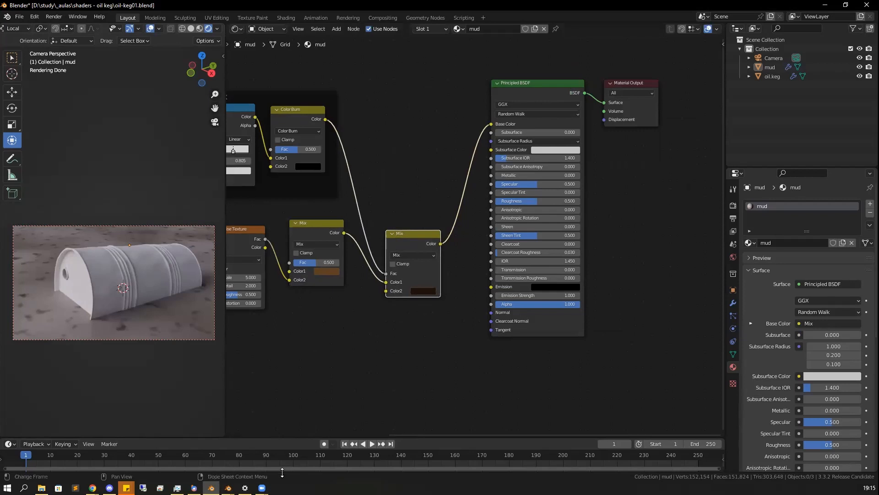
Move the mud mask frame and its Geometry node below the Noise Texture and Mix nodes
{"action": "middle_click_drag", "start_coordinate": [337, 392], "coordinate": [489, 395]}
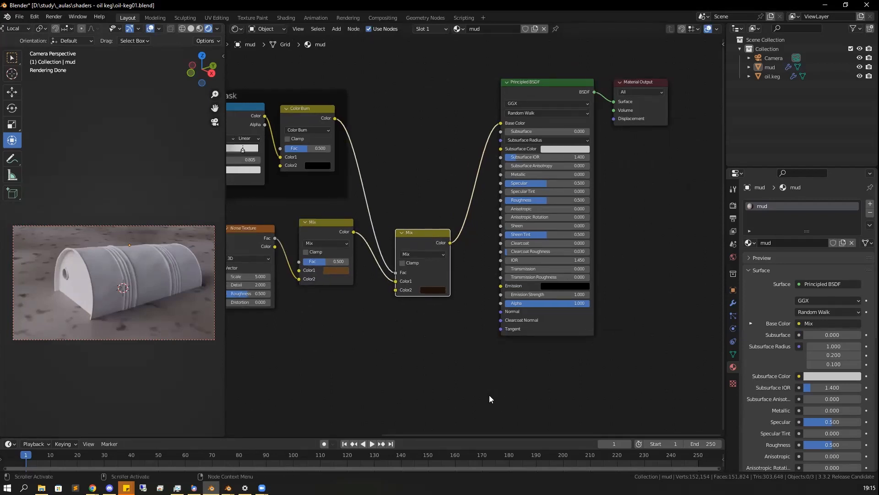
{"action": "middle_click_drag", "start_coordinate": [282, 124], "coordinate": [460, 132]}
{"action": "mouse_move", "coordinate": [397, 102]}
{"action": "middle_mouse_down"}
{"action": "mouse_move", "coordinate": [417, 97]}
{"action": "mouse_move", "coordinate": [397, 98]}
{"action": "middle_mouse_up"}
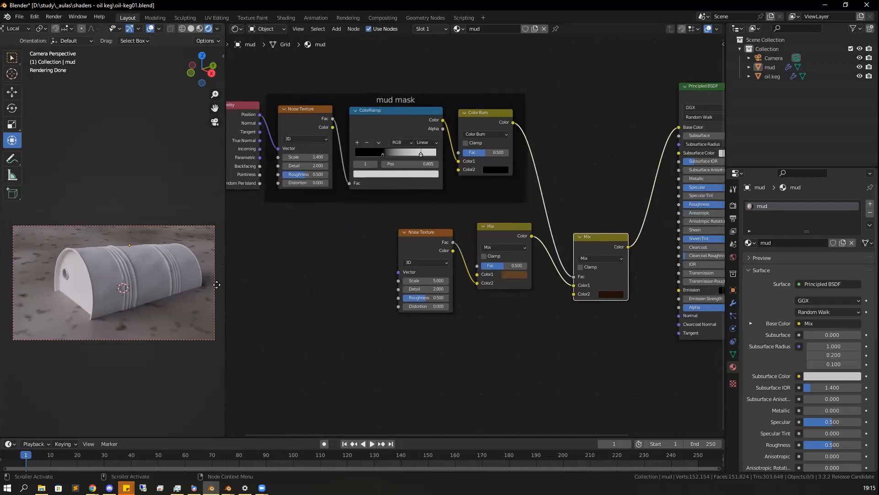
{"action": "left_click_drag", "start_coordinate": [311, 101], "coordinate": [333, 332]}
{"action": "left_click_drag", "start_coordinate": [237, 109], "coordinate": [245, 330]}
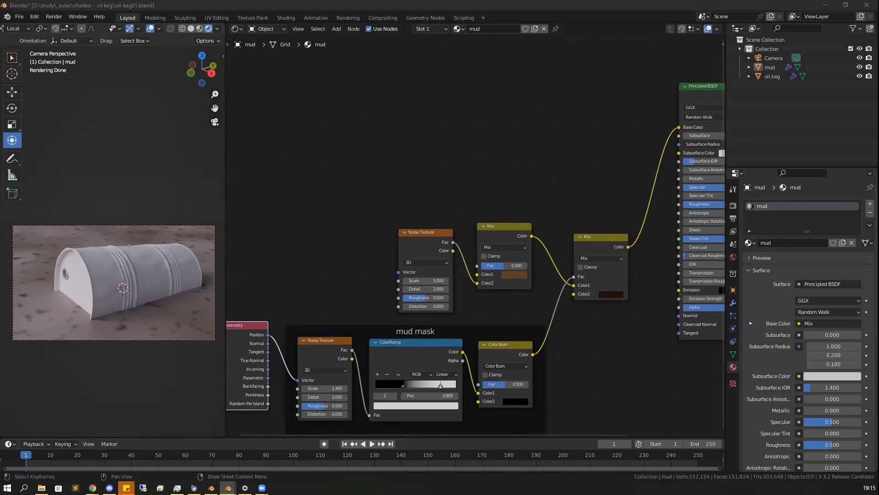
Shift the unframed Noise Texture and both Mix nodes upward, leaving more space above the mud mask frame
{"action": "left_click_drag", "start_coordinate": [393, 212], "coordinate": [616, 275]}
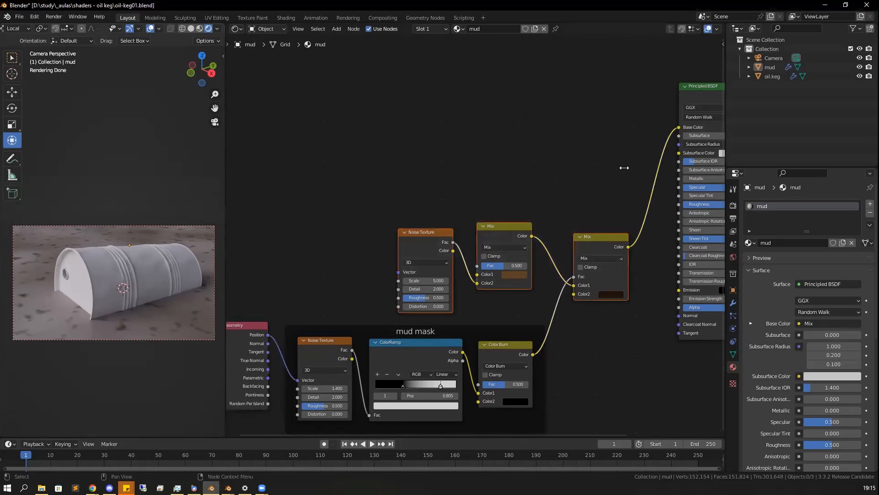
{"action": "key", "text": "g"}
{"action": "left_click", "coordinate": [555, 235]}
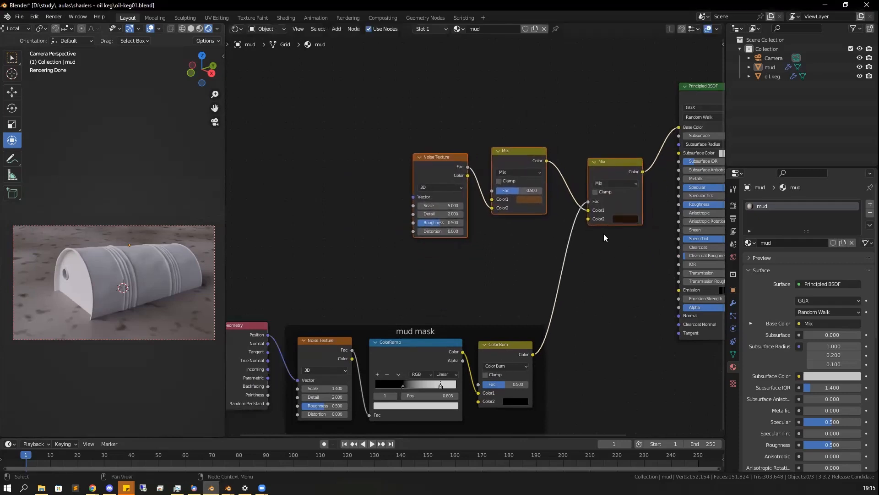
Insert a ColorRamp between the mud mask's Color Burn and the second Mix's Fac, with the black stop at 0.064 and the white stop close beside it
{"action": "key", "text": "shift+a"}
{"action": "mouse_move", "coordinate": [521, 275]}
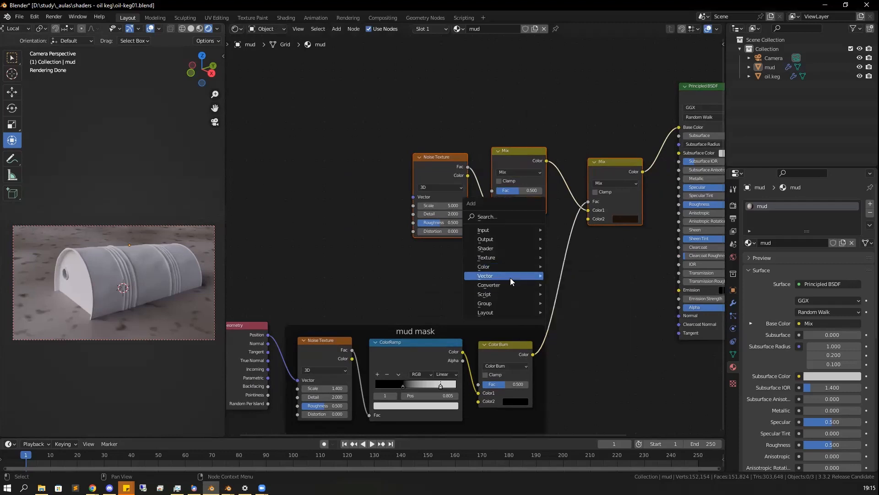
{"action": "mouse_move", "coordinate": [504, 239]}
{"action": "mouse_move", "coordinate": [498, 266]}
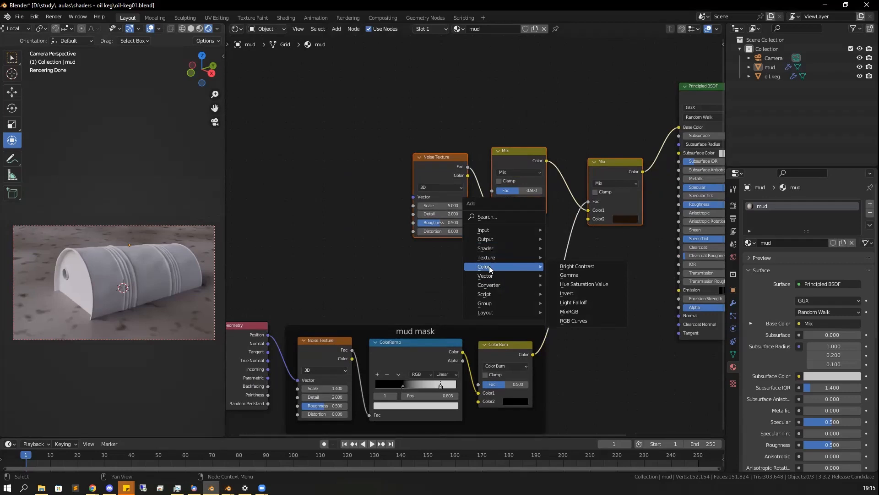
{"action": "mouse_move", "coordinate": [493, 283]}
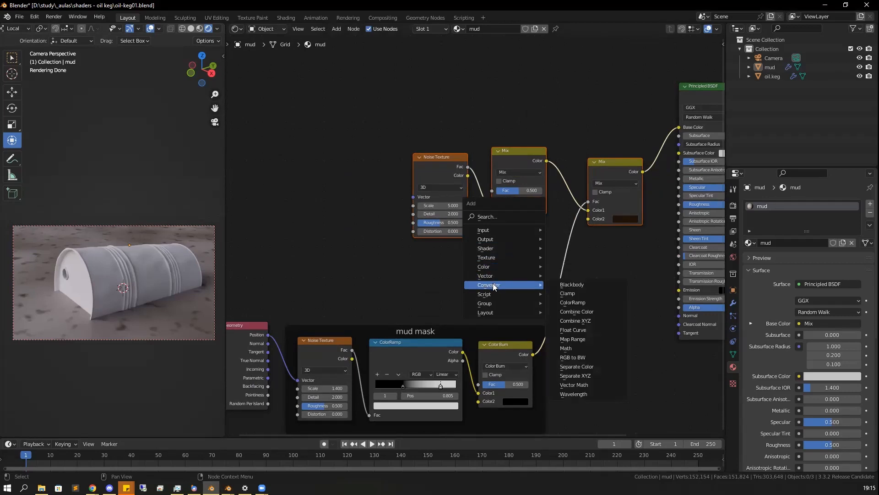
{"action": "left_click", "coordinate": [574, 303]}
{"action": "left_click", "coordinate": [544, 251]}
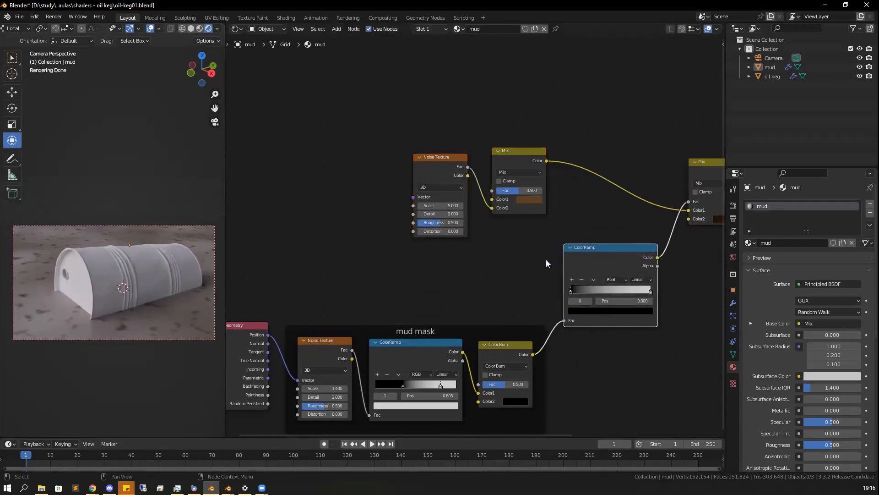
{"action": "left_click_drag", "start_coordinate": [651, 291], "coordinate": [576, 292]}
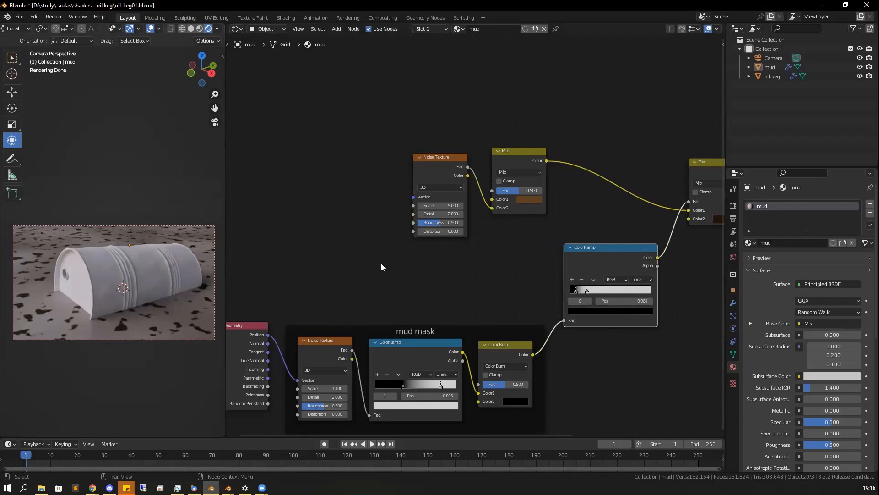
{"action": "key", "text": "alt+Tab"}
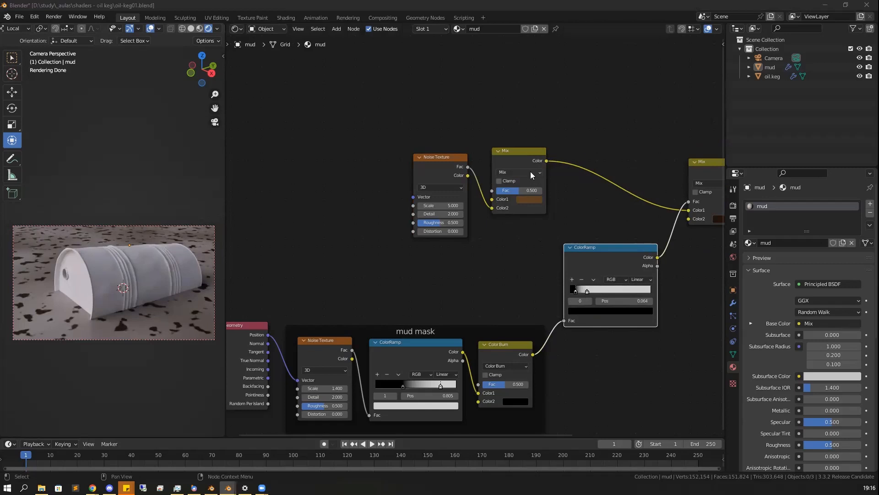
Set the first Mix node's blend mode to Multiply and darken its Color1 brown to saturation 0.615 and value 0.132
{"action": "left_click", "coordinate": [519, 172]}
{"action": "left_click", "coordinate": [523, 202]}
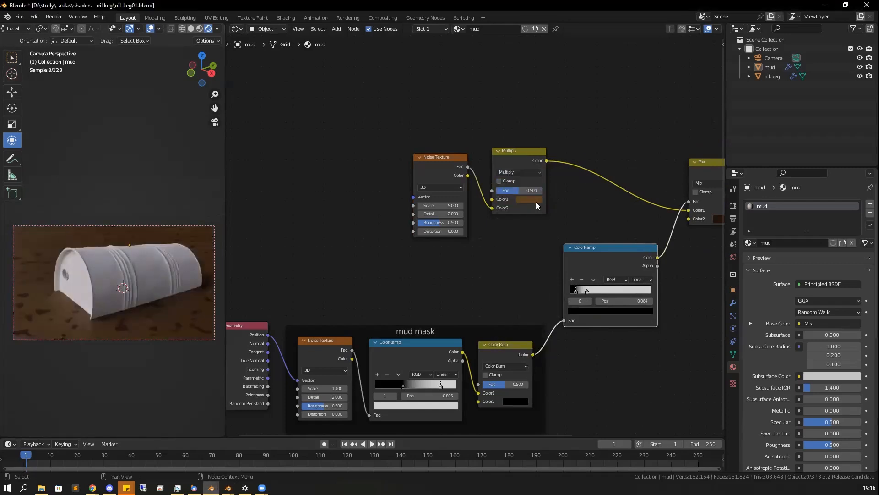
{"action": "left_click", "coordinate": [538, 200]}
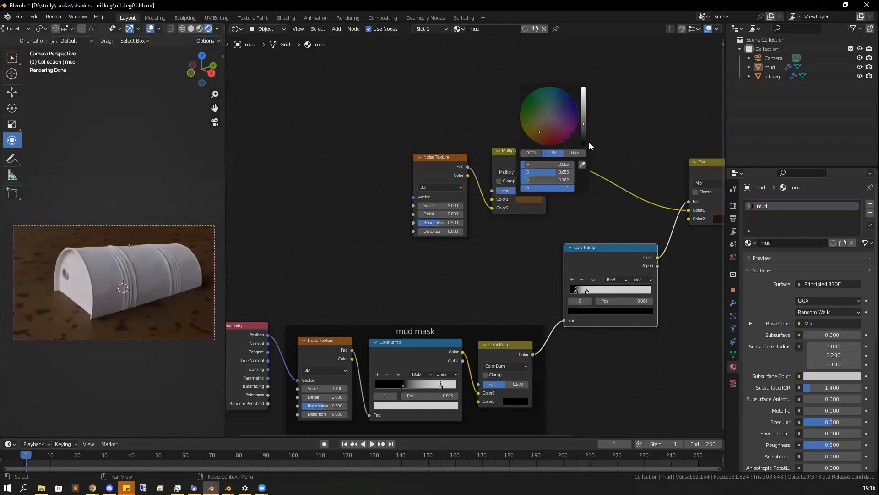
{"action": "mouse_move", "coordinate": [582, 123]}
{"action": "left_mouse_down"}
{"action": "mouse_move", "coordinate": [583, 133]}
{"action": "mouse_move", "coordinate": [588, 127]}
{"action": "left_mouse_up"}
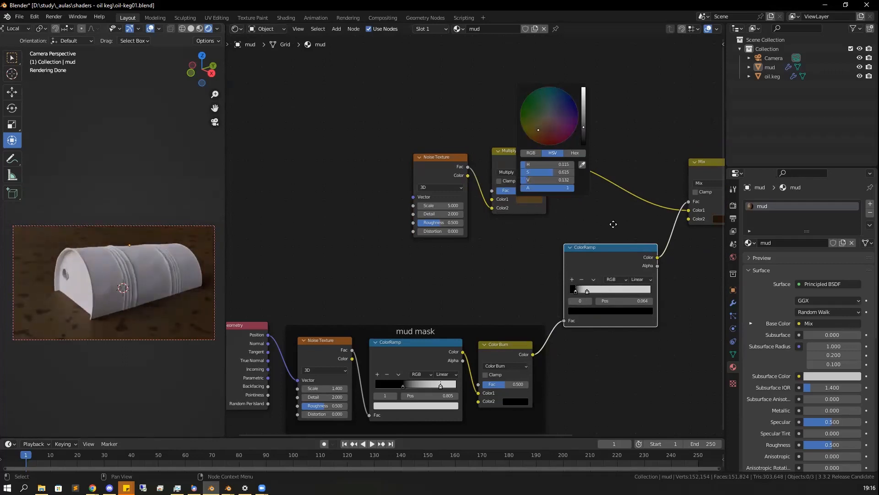
Reposition the new ColorRamp and the second Mix node slightly farther from the Principled BSDF
{"action": "middle_click_drag", "start_coordinate": [555, 232], "coordinate": [384, 245]}
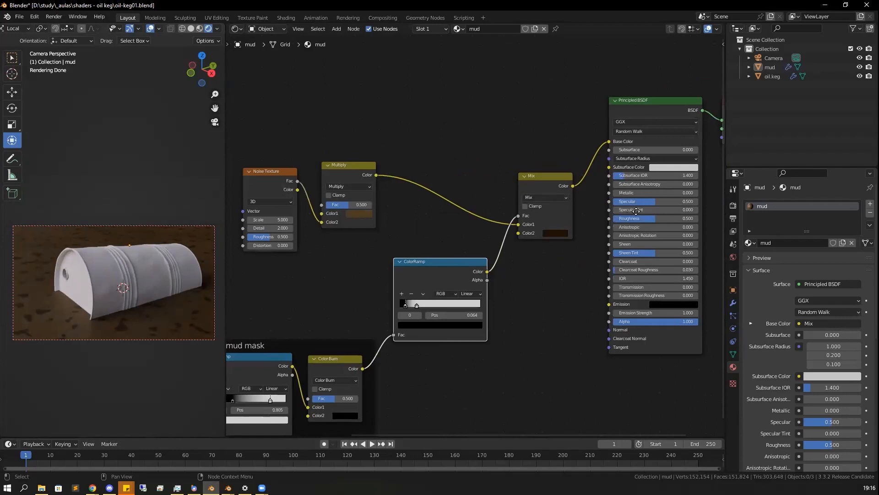
{"action": "left_click_drag", "start_coordinate": [462, 258], "coordinate": [446, 247]}
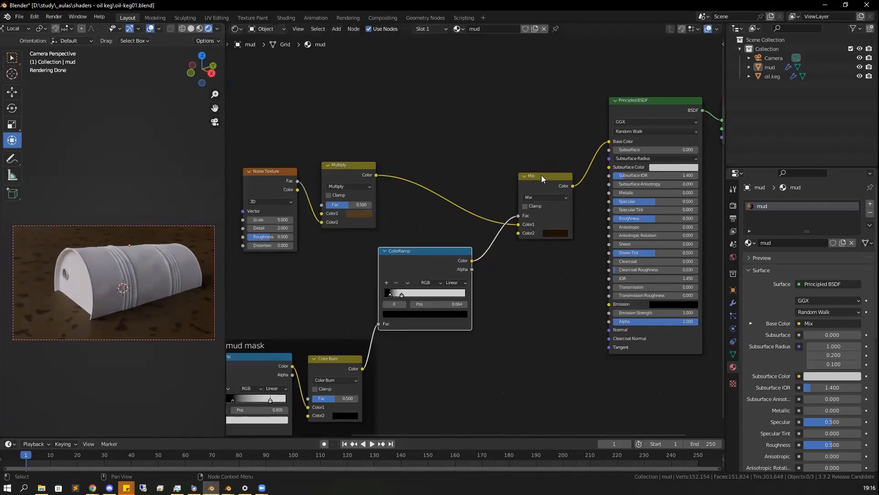
{"action": "left_click_drag", "start_coordinate": [541, 175], "coordinate": [526, 168]}
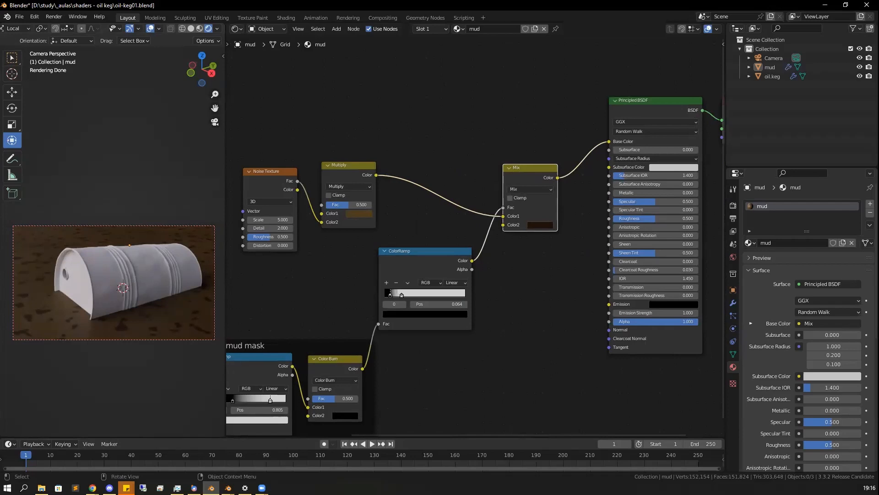
{"action": "key", "text": "alt+Tab"}
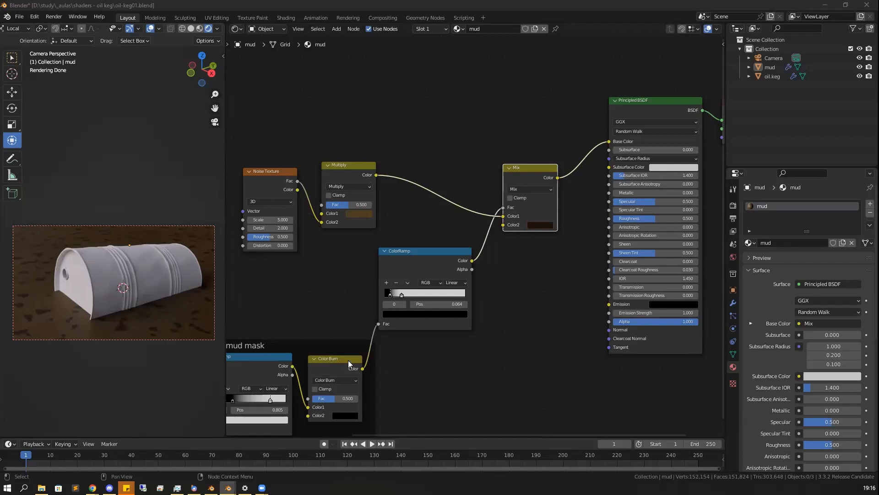
{"action": "middle_click_drag", "start_coordinate": [543, 407], "coordinate": [491, 328]}
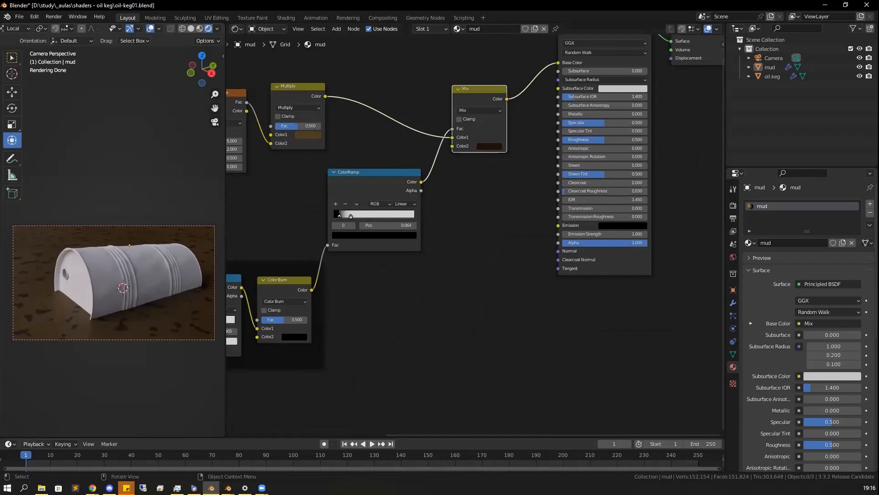
{"action": "key", "text": "alt+Tab"}
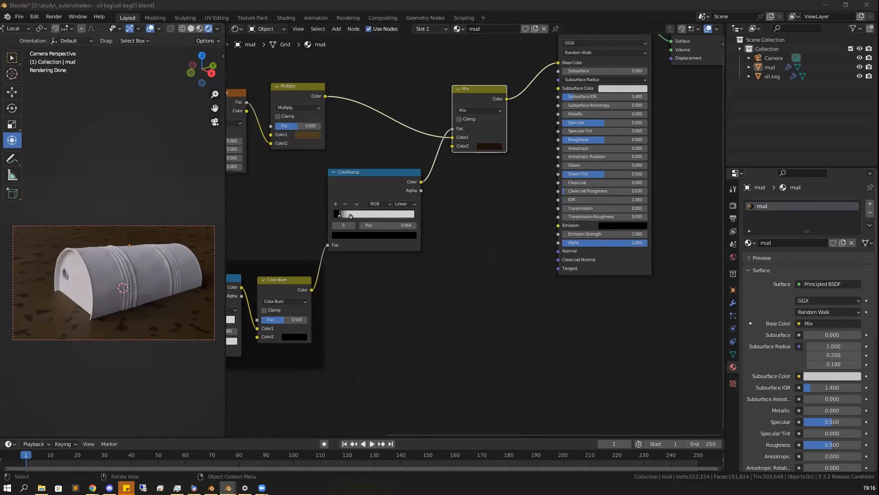
{"action": "key", "text": "alt+Tab"}
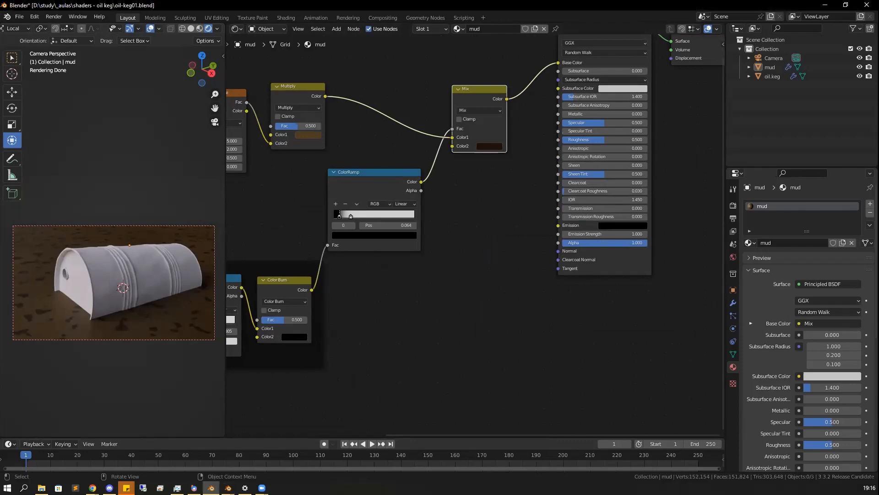
{"action": "key", "text": "alt+Tab"}
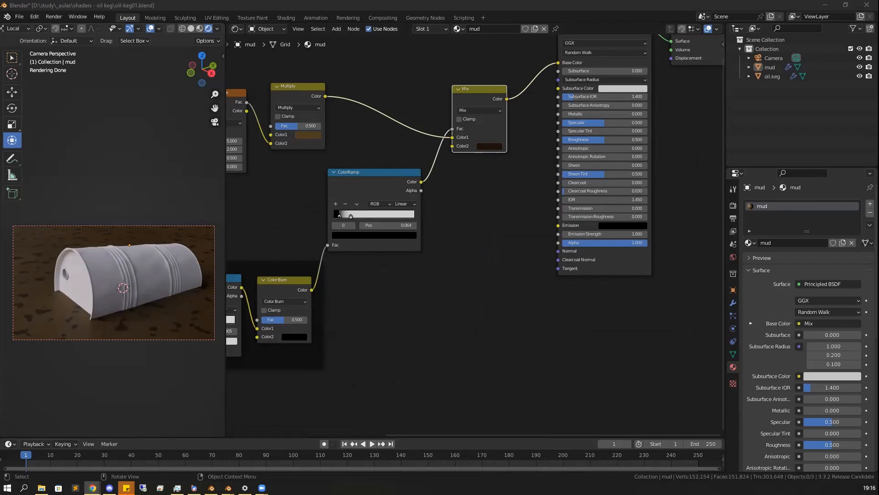
Add a Displacement node below the Principled BSDF
{"action": "left_click", "coordinate": [572, 312]}
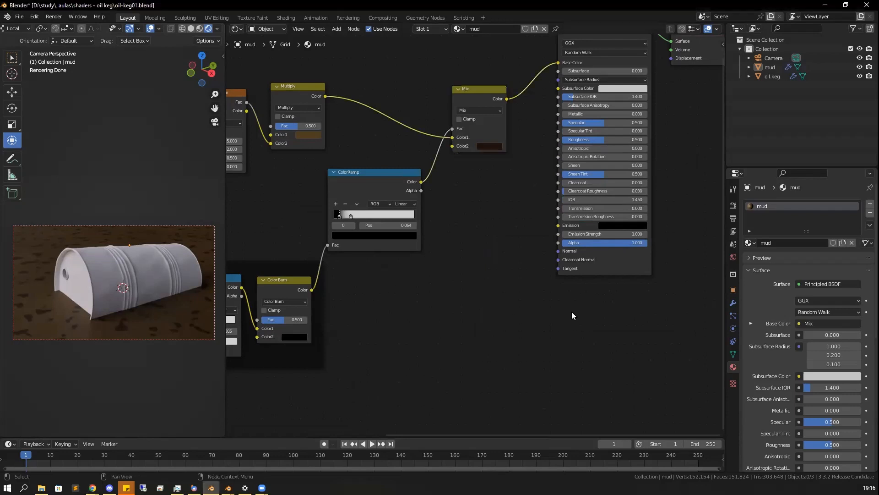
{"action": "key", "text": "shift+a"}
{"action": "mouse_move", "coordinate": [569, 315]}
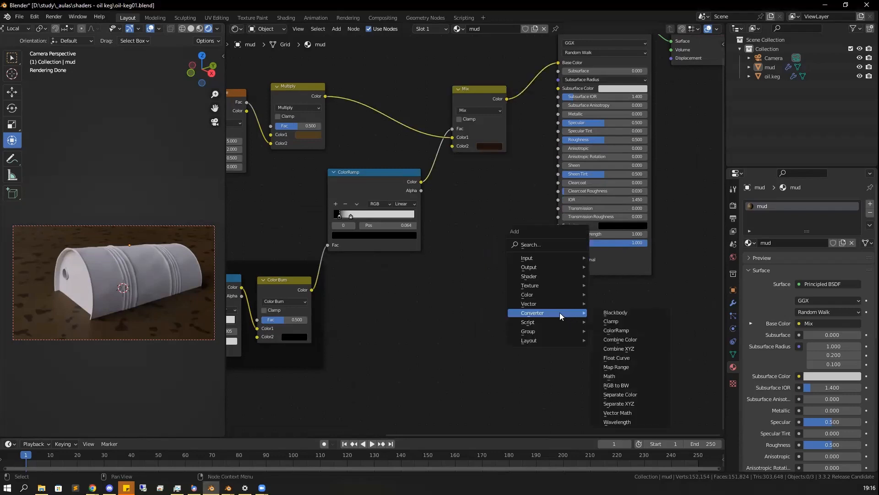
{"action": "mouse_move", "coordinate": [538, 305]}
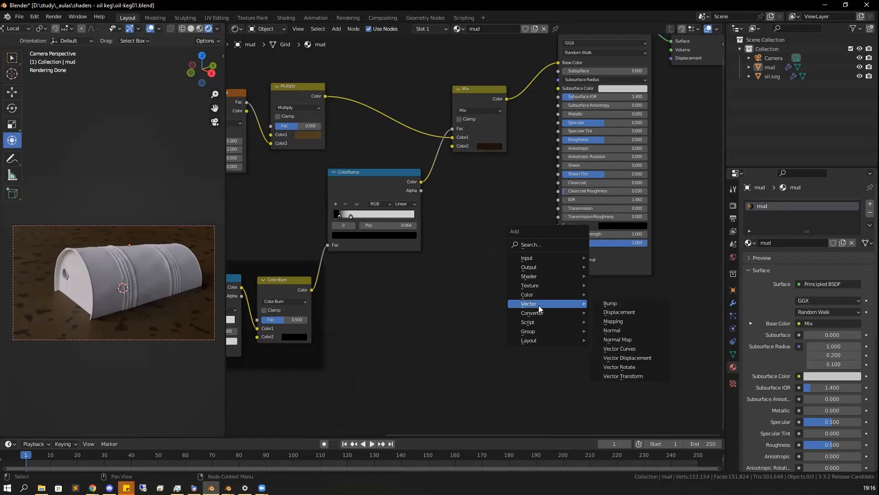
{"action": "left_click", "coordinate": [616, 313]}
{"action": "left_click", "coordinate": [551, 280]}
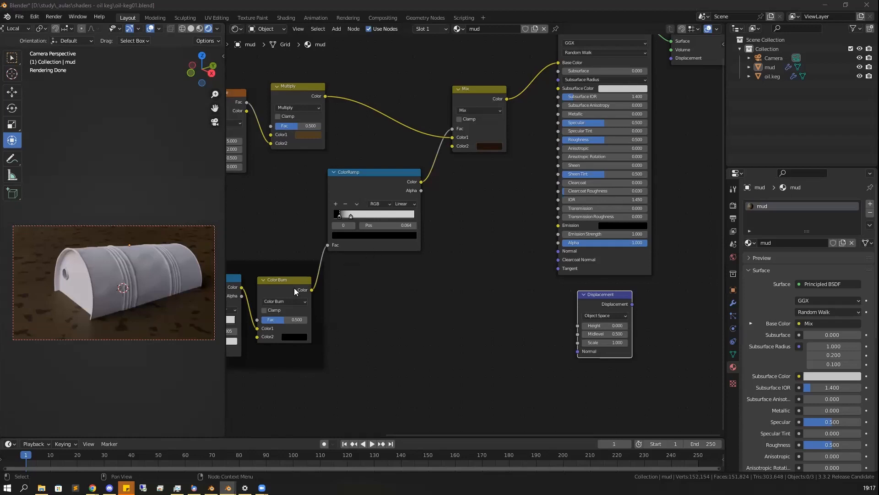
Connect the mud mask's Color Burn output to the Displacement node's Height and its output to the Material Output's Displacement, moving the Material Output farther out
{"action": "mouse_move", "coordinate": [311, 289]}
{"action": "left_mouse_down"}
{"action": "mouse_move", "coordinate": [427, 304]}
{"action": "mouse_move", "coordinate": [537, 333]}
{"action": "mouse_move", "coordinate": [577, 326]}
{"action": "left_mouse_up"}
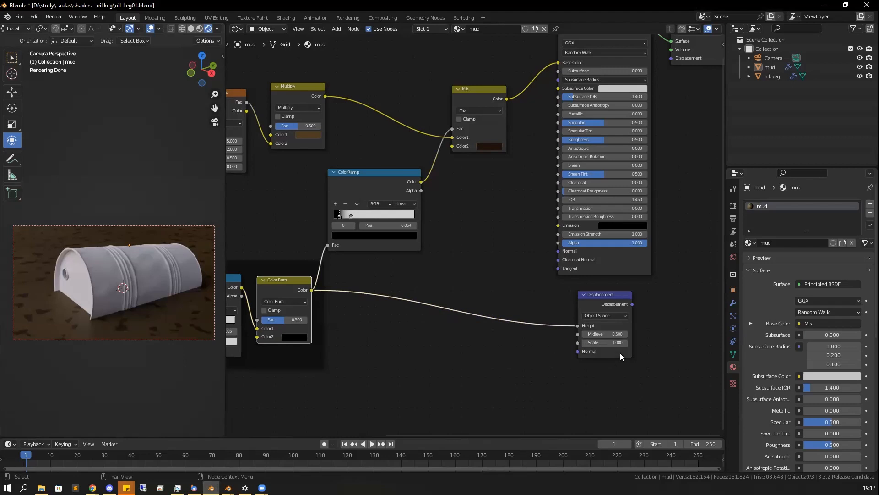
{"action": "middle_click_drag", "start_coordinate": [644, 314], "coordinate": [446, 339], "text": "ctrl"}
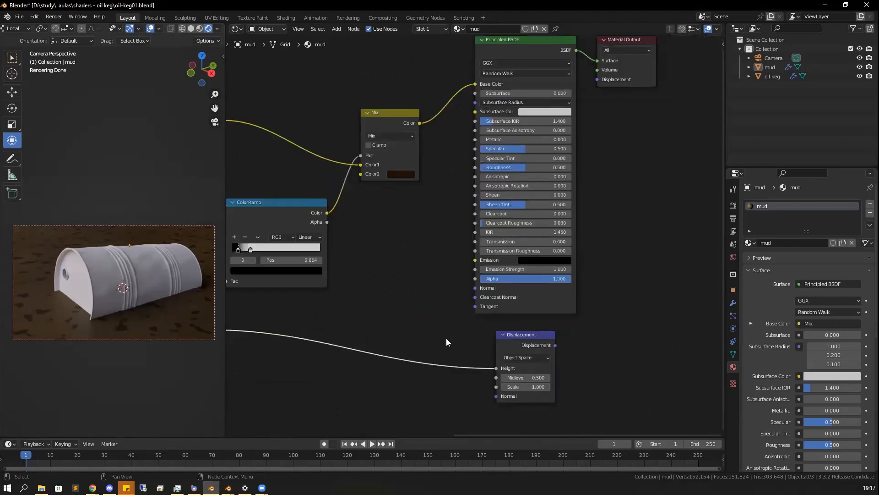
{"action": "left_click_drag", "start_coordinate": [483, 72], "coordinate": [562, 91]}
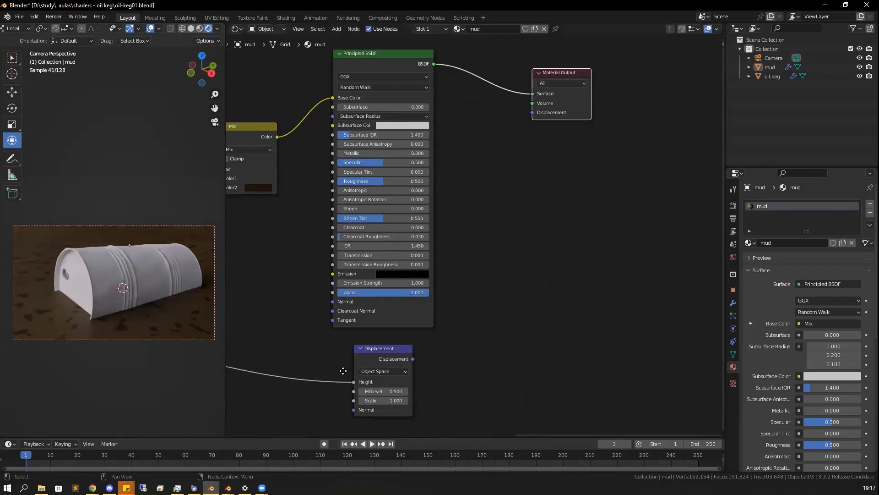
{"action": "left_click_drag", "start_coordinate": [413, 359], "coordinate": [533, 112]}
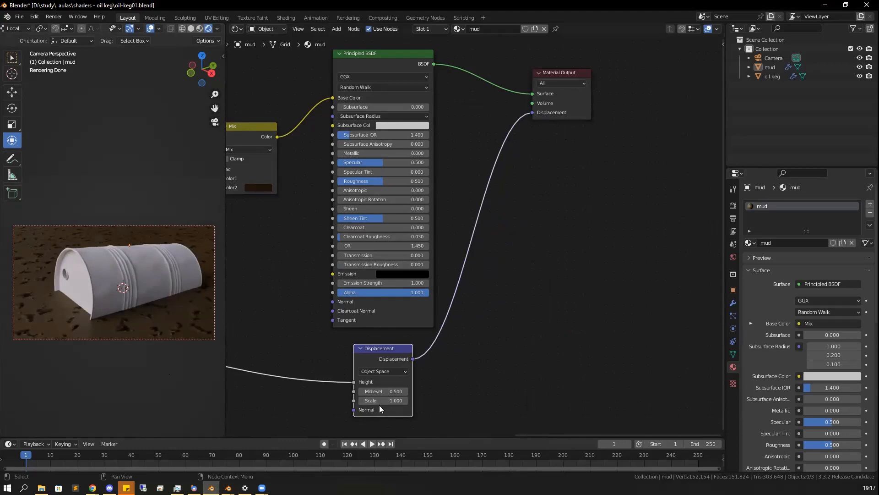
Set the Displacement node's Scale to -1 to invert the mud surface displacement
{"action": "middle_click_drag", "start_coordinate": [293, 407], "coordinate": [401, 380]}
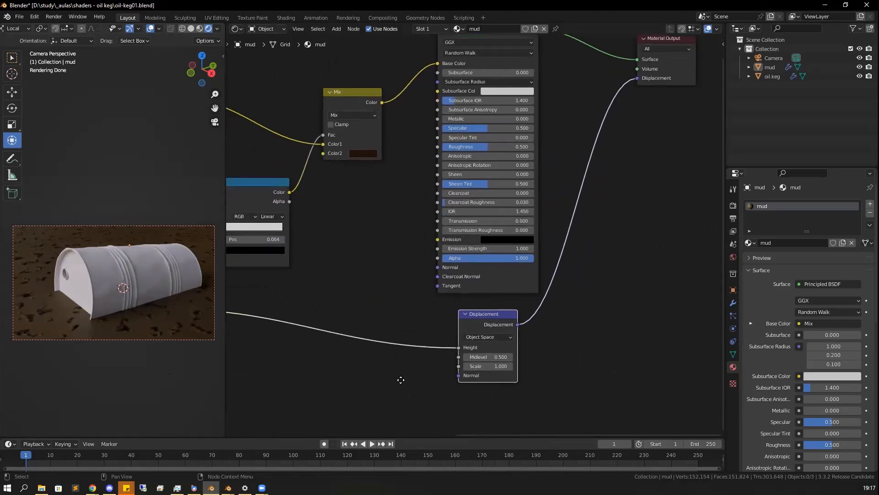
{"action": "left_click", "coordinate": [492, 366]}
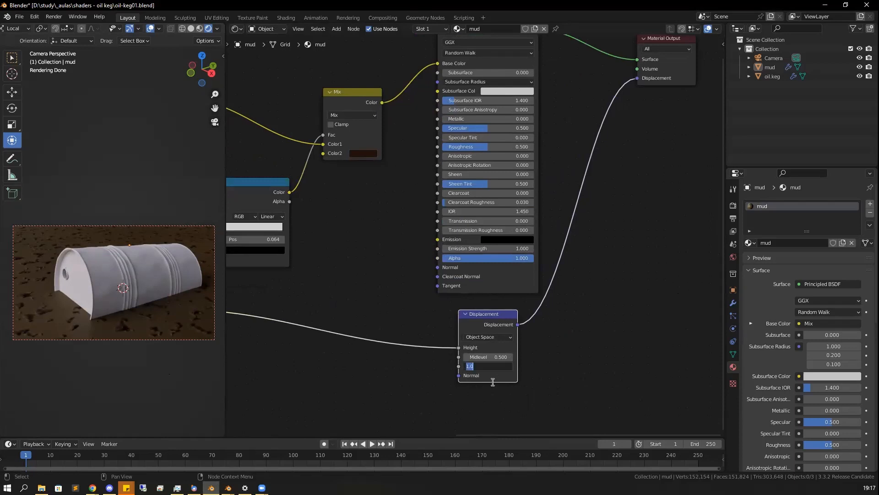
{"action": "type", "text": "-1"}
{"action": "key", "text": "Return"}
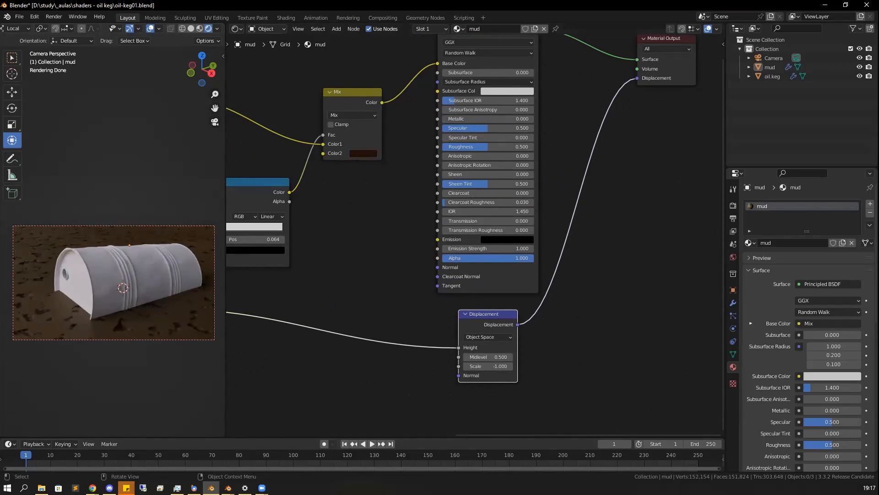
{"action": "key", "text": "alt+Tab"}
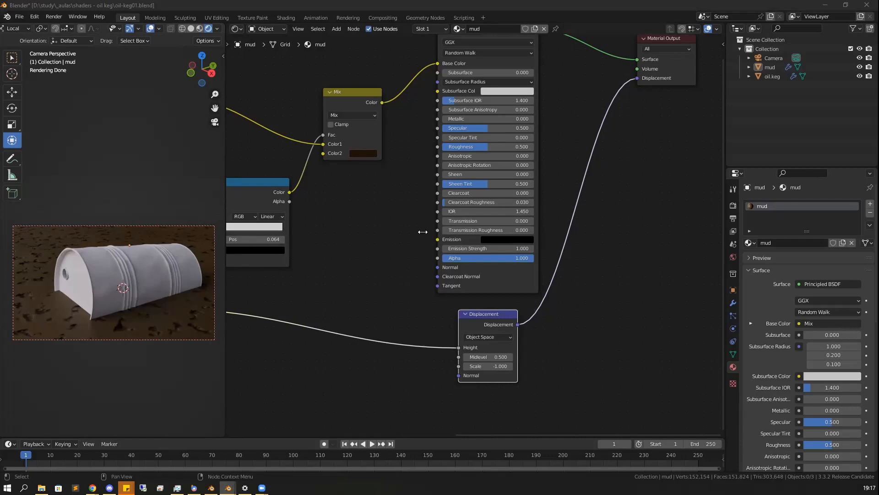
Tighten the mud mask ColorRamp by moving the black stop to position 0.195 and shifting the light stop inward
{"action": "middle_click_drag", "start_coordinate": [527, 252], "coordinate": [694, 291]}
{"action": "middle_click_drag", "start_coordinate": [282, 283], "coordinate": [492, 202]}
{"action": "left_click_drag", "start_coordinate": [409, 300], "coordinate": [385, 299]}
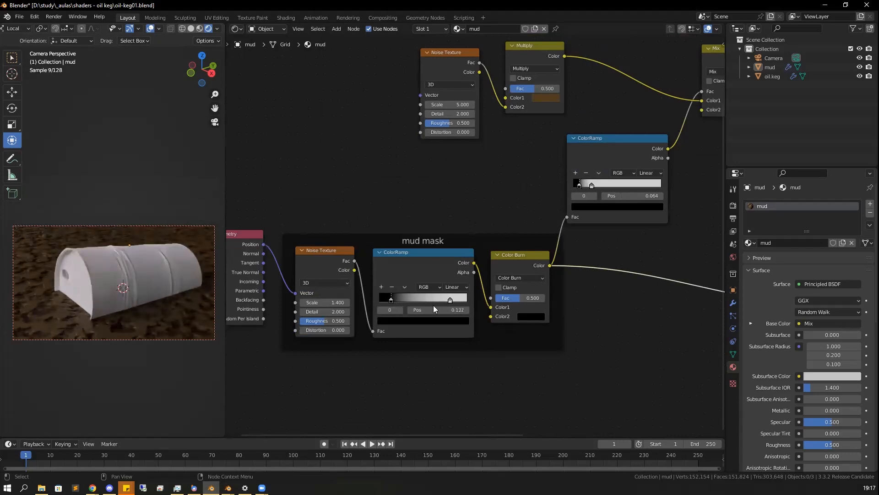
{"action": "left_click_drag", "start_coordinate": [450, 300], "coordinate": [397, 300]}
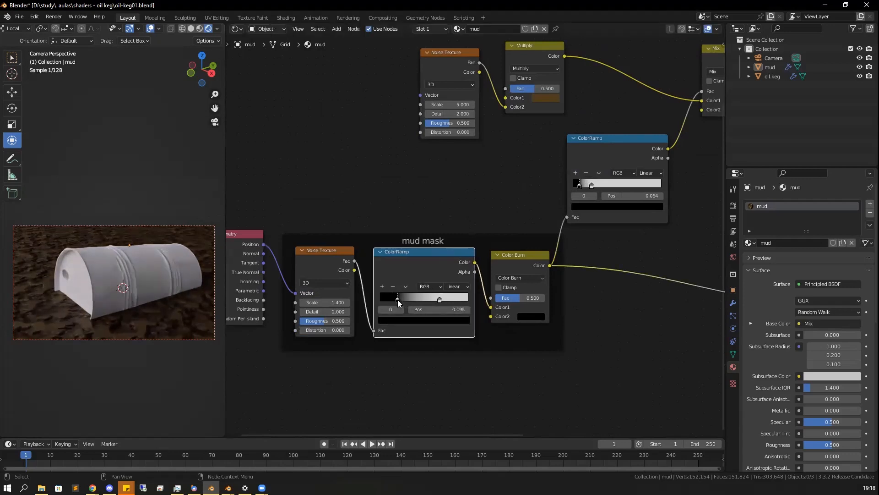
Set the Scale of the mud mask's Noise Texture to 1, comparing it with the previous value
{"action": "left_click", "coordinate": [329, 302]}
{"action": "type", "text": "1"}
{"action": "key", "text": "Return"}
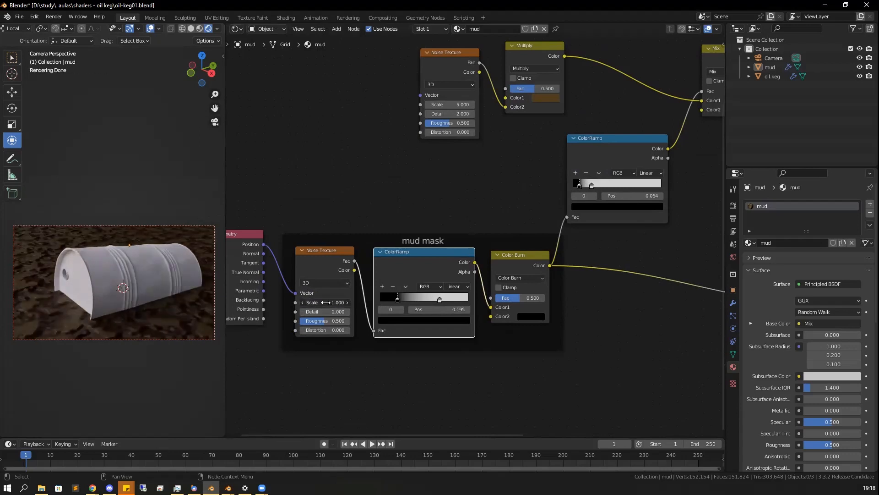
{"action": "key", "text": "ctrl+z"}
{"action": "key", "text": "ctrl+shift+z"}
Shift the Displacement node slightly toward the mud mask, keeping it below the Principled BSDF
{"action": "middle_click_drag", "start_coordinate": [654, 358], "coordinate": [630, 315]}
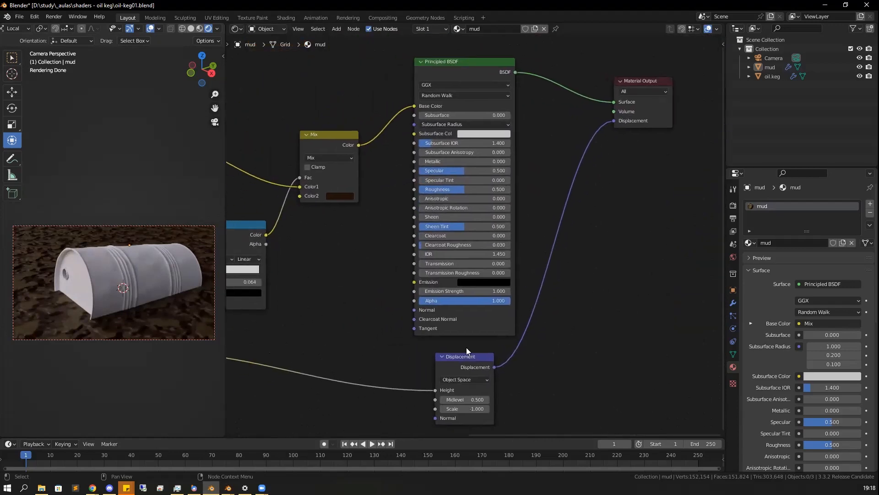
{"action": "left_click_drag", "start_coordinate": [452, 356], "coordinate": [442, 357]}
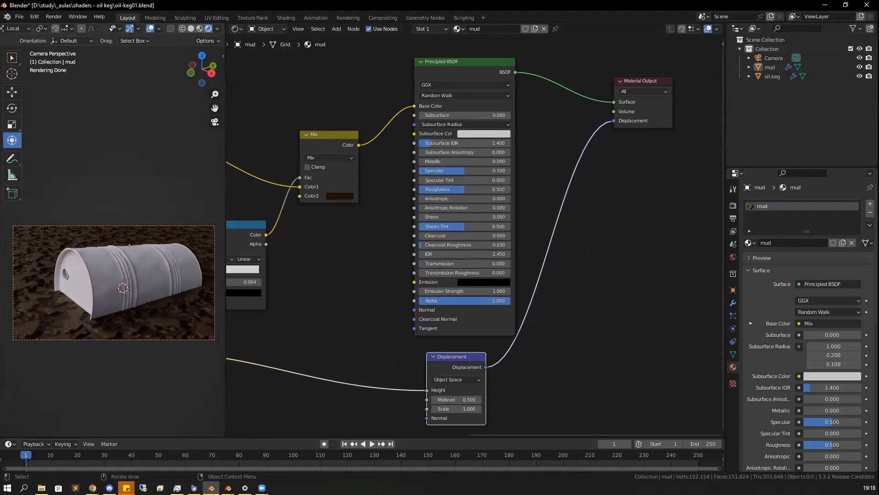
{"action": "key", "text": "alt+Tab"}
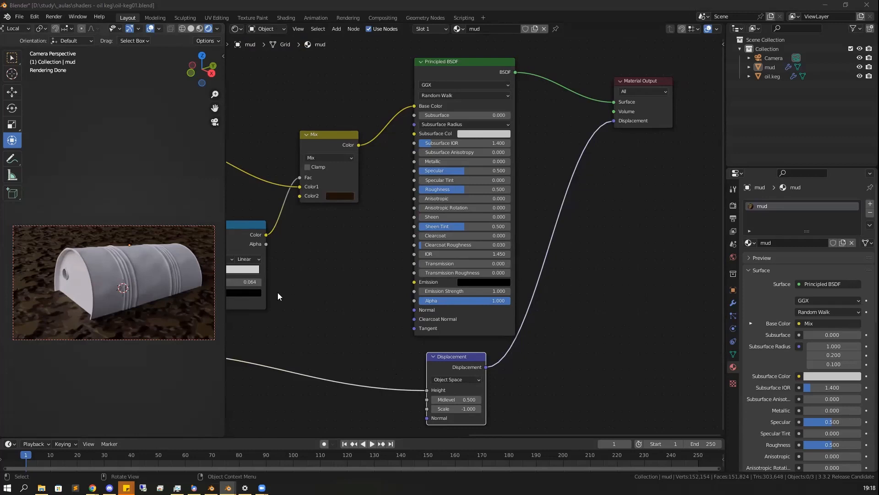
Review the mud node tree from the mud mask through the color mixing nodes to the Principled BSDF and Displacement
{"action": "left_click", "coordinate": [579, 377]}
{"action": "middle_click_drag", "start_coordinate": [435, 262], "coordinate": [644, 387]}
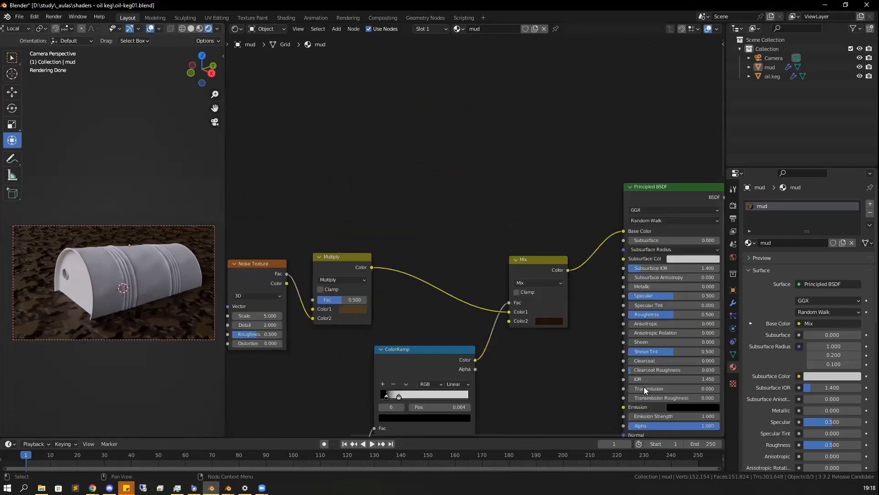
{"action": "middle_click_drag", "start_coordinate": [311, 318], "coordinate": [427, 279]}
{"action": "scroll", "coordinate": [407, 334], "scroll_direction": "down", "scroll_amount": 3}
{"action": "scroll", "coordinate": [427, 279], "scroll_direction": "down", "scroll_amount": 4}
{"action": "middle_click_drag", "start_coordinate": [349, 361], "coordinate": [349, 261]}
{"action": "middle_click_drag", "start_coordinate": [445, 239], "coordinate": [454, 267]}
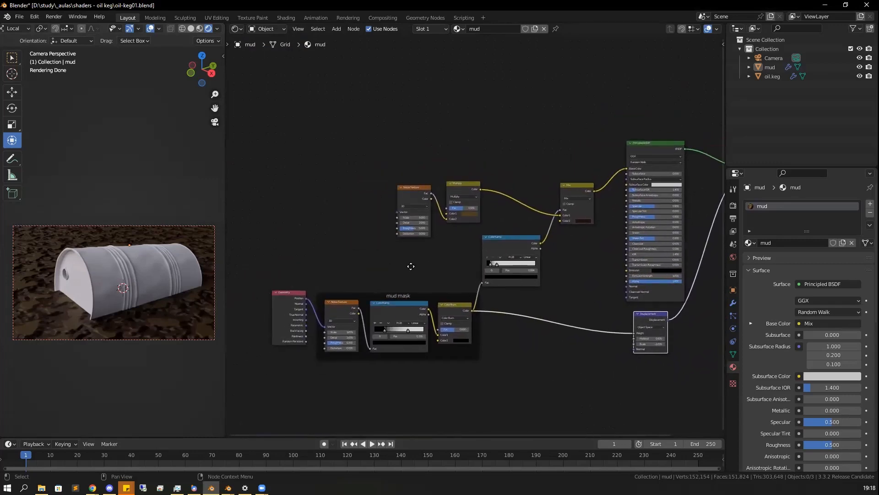
{"action": "scroll", "coordinate": [411, 266], "scroll_direction": "up", "scroll_amount": 1}
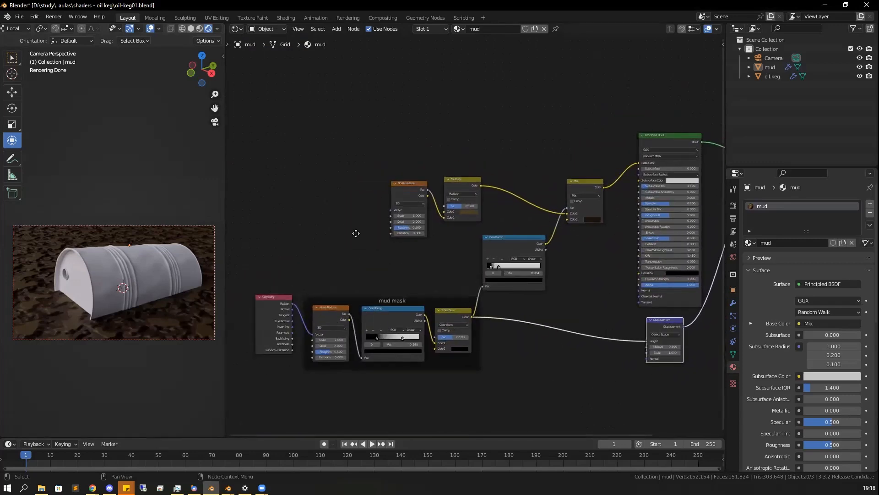
{"action": "middle_click_drag", "start_coordinate": [376, 232], "coordinate": [362, 253]}
{"action": "scroll", "coordinate": [363, 251], "scroll_direction": "up", "scroll_amount": 3}
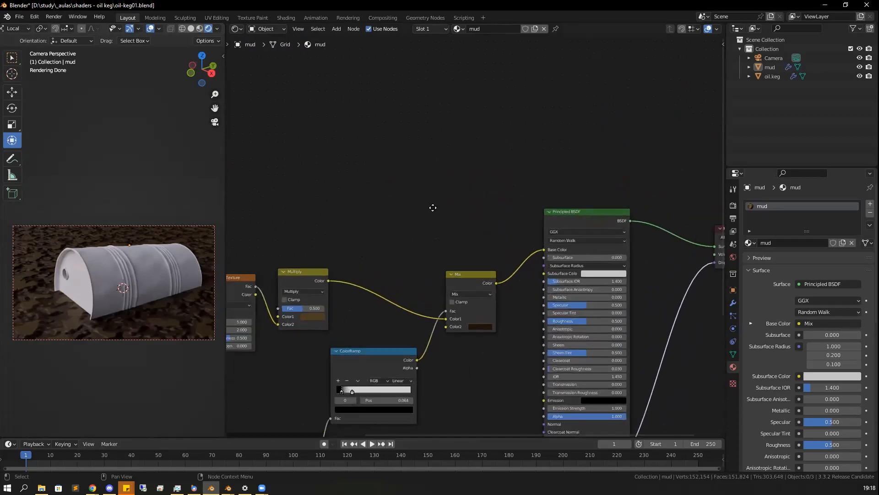
{"action": "middle_click_drag", "start_coordinate": [535, 322], "coordinate": [559, 295]}
{"action": "middle_click_drag", "start_coordinate": [544, 399], "coordinate": [557, 392]}
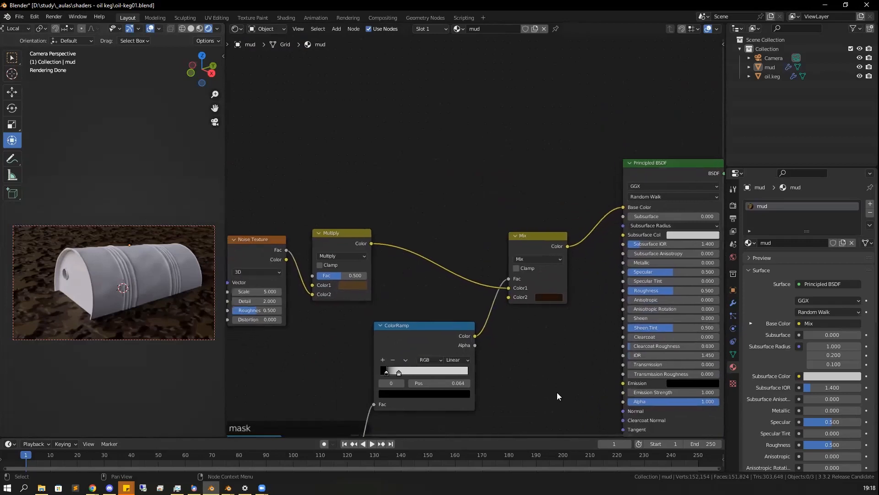
{"action": "middle_click_drag", "start_coordinate": [490, 231], "coordinate": [535, 228]}
{"action": "middle_click_drag", "start_coordinate": [527, 297], "coordinate": [515, 242]}
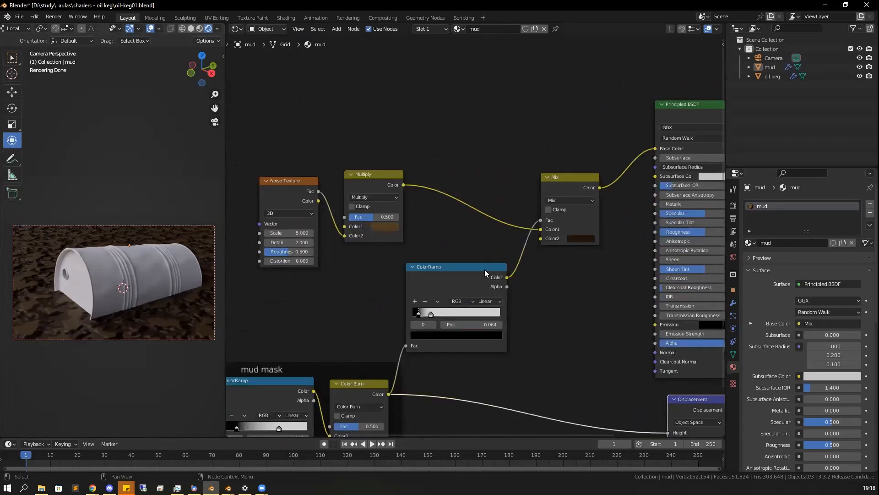
{"action": "middle_click_drag", "start_coordinate": [411, 381], "coordinate": [396, 281]}
{"action": "middle_click_drag", "start_coordinate": [678, 207], "coordinate": [563, 242]}
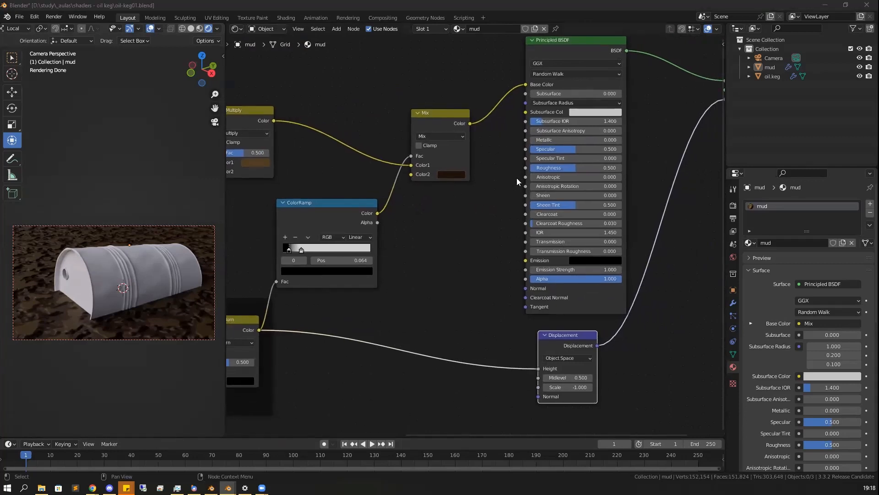
Arrange the Noise Texture, Multiply and Mix nodes in a compact row above the ColorRamp, close to the Principled BSDF
{"action": "left_click_drag", "start_coordinate": [447, 120], "coordinate": [443, 102]}
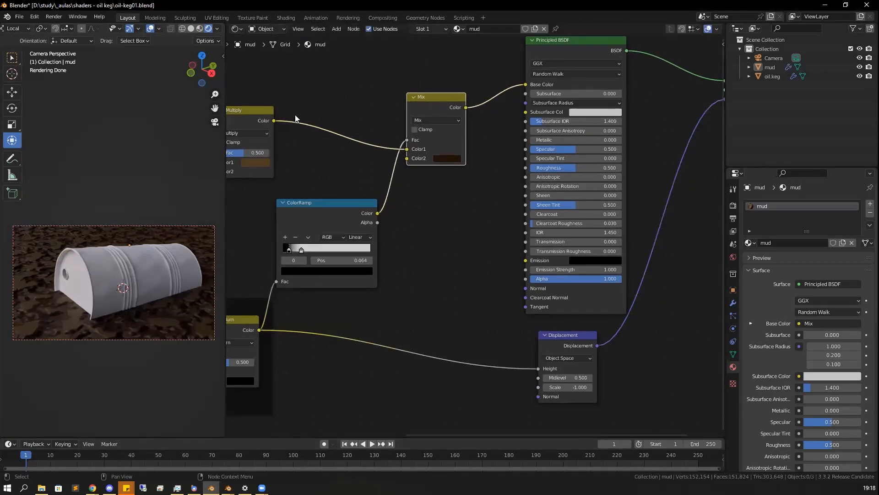
{"action": "left_click_drag", "start_coordinate": [252, 113], "coordinate": [346, 102]}
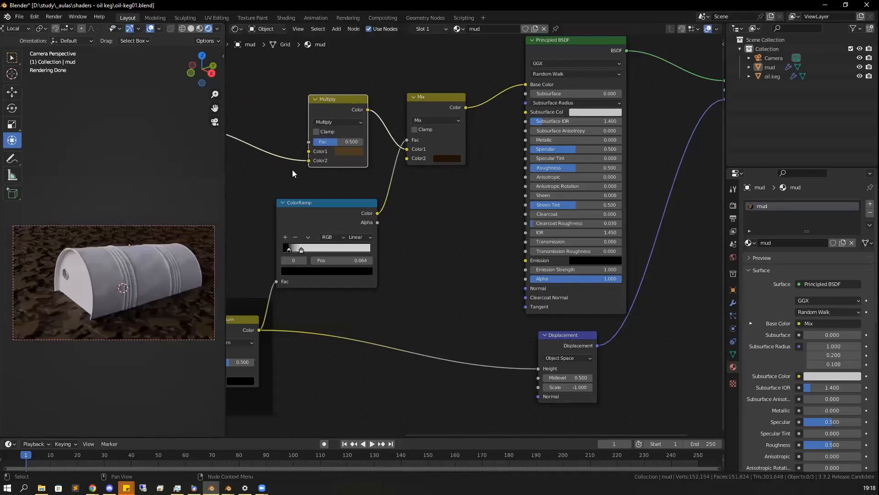
{"action": "middle_click_drag", "start_coordinate": [266, 128], "coordinate": [404, 137]}
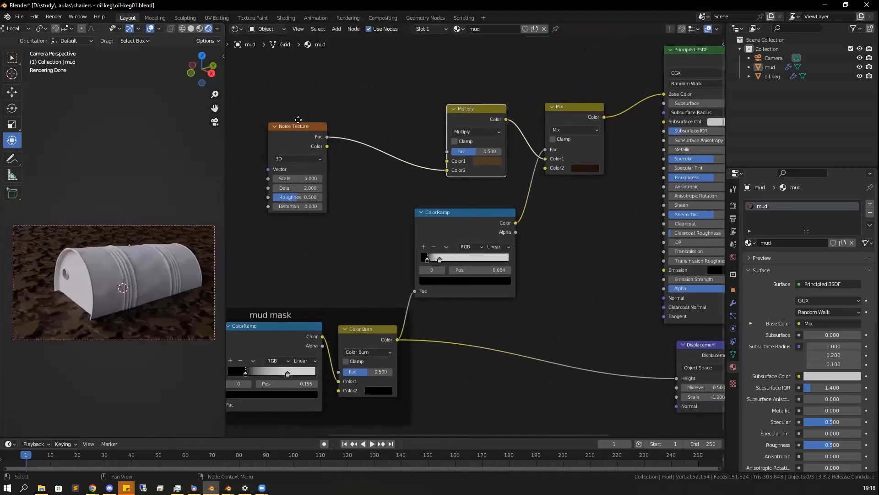
{"action": "middle_click_drag", "start_coordinate": [298, 120], "coordinate": [326, 121]}
{"action": "middle_click_drag", "start_coordinate": [273, 129], "coordinate": [321, 114]}
{"action": "middle_click_drag", "start_coordinate": [470, 144], "coordinate": [414, 146]}
{"action": "middle_click_drag", "start_coordinate": [578, 247], "coordinate": [545, 255]}
{"action": "left_click_drag", "start_coordinate": [284, 123], "coordinate": [381, 105]}
{"action": "middle_click_drag", "start_coordinate": [431, 249], "coordinate": [307, 249]}
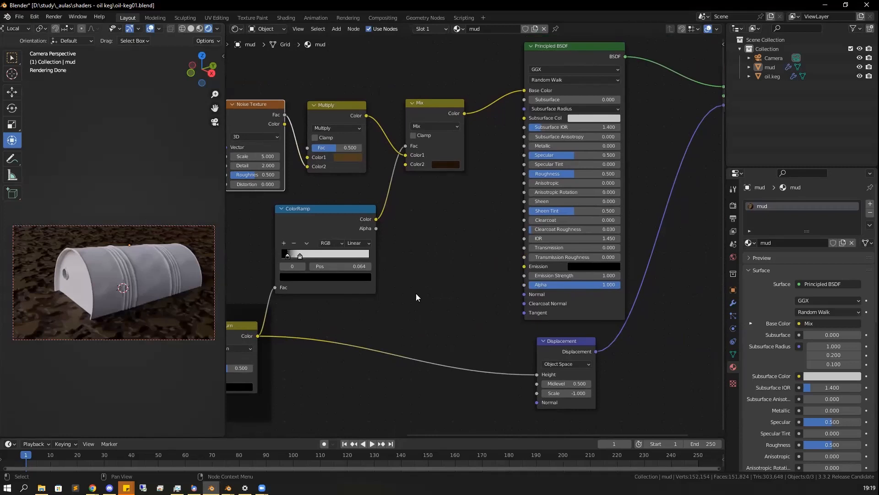
Duplicate the Mix node below the original and connect the mud mask's Color Burn output to the copy's Color1
{"action": "middle_click_drag", "start_coordinate": [394, 297], "coordinate": [417, 268]}
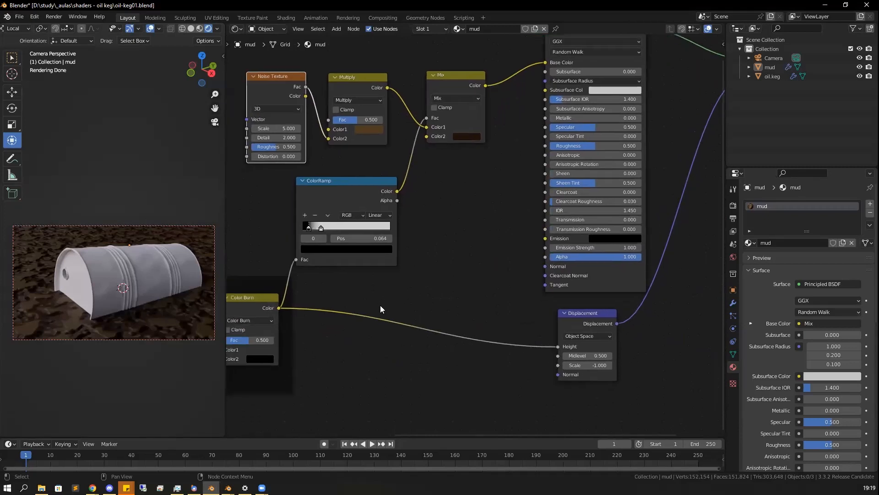
{"action": "left_click", "coordinate": [456, 81]}
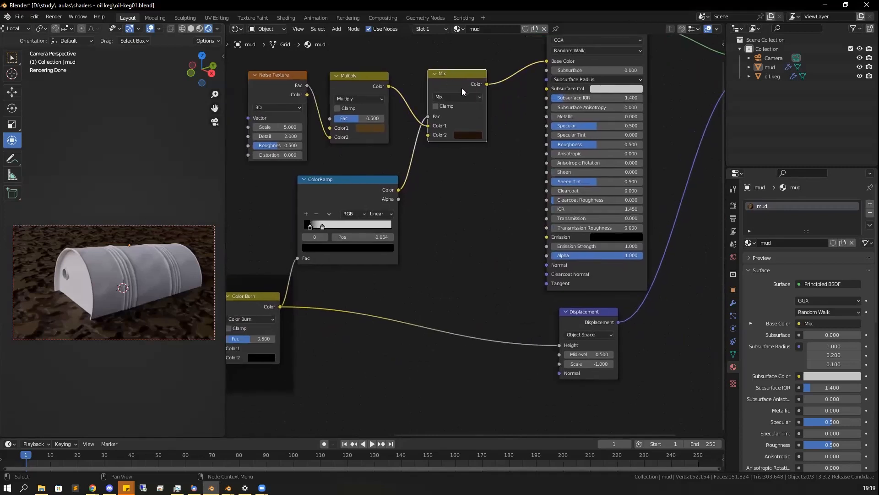
{"action": "key", "text": "shift+d"}
{"action": "left_click", "coordinate": [478, 177]}
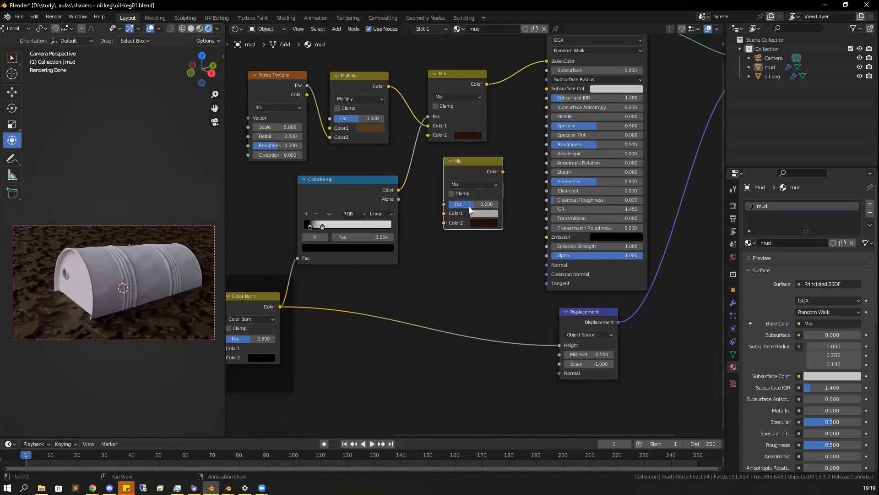
{"action": "key", "text": "alt+Tab"}
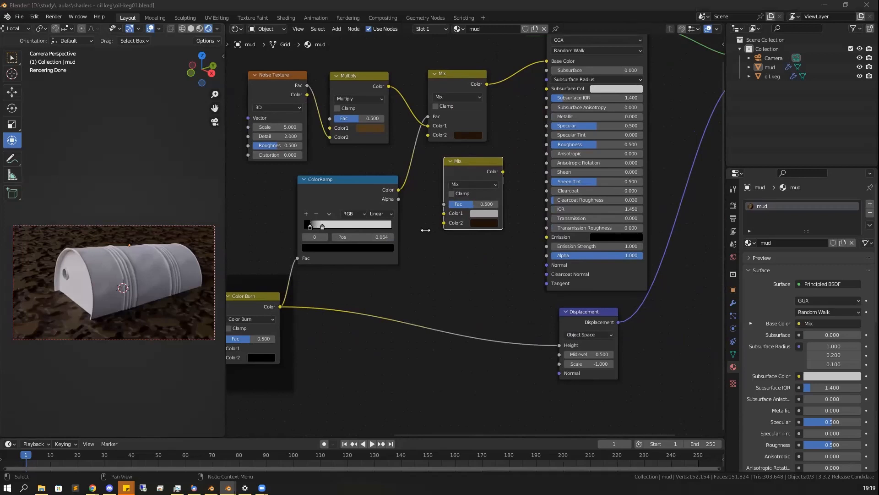
{"action": "mouse_move", "coordinate": [280, 307]}
{"action": "left_mouse_down"}
{"action": "mouse_move", "coordinate": [436, 265]}
{"action": "mouse_move", "coordinate": [447, 197]}
{"action": "mouse_move", "coordinate": [444, 213]}
{"action": "left_mouse_up"}
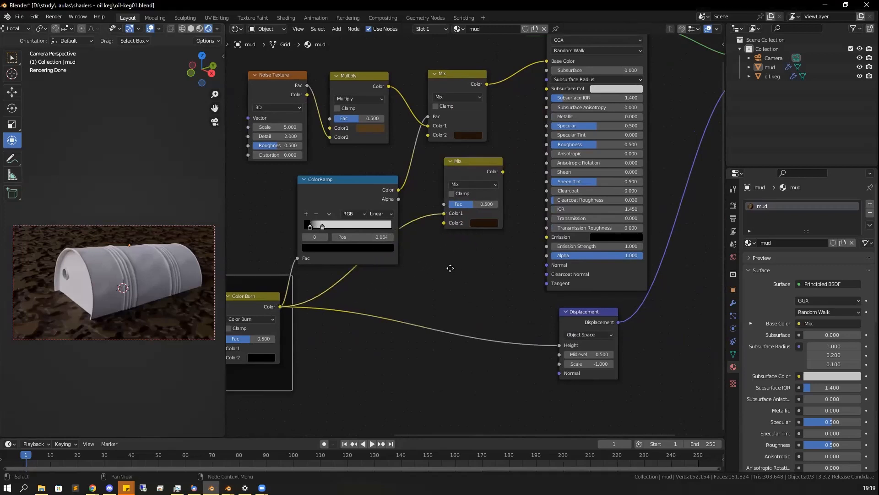
Set the duplicated Mix node's Color2 to white with hue 0, saturation 0 and value 1
{"action": "left_click", "coordinate": [489, 223]}
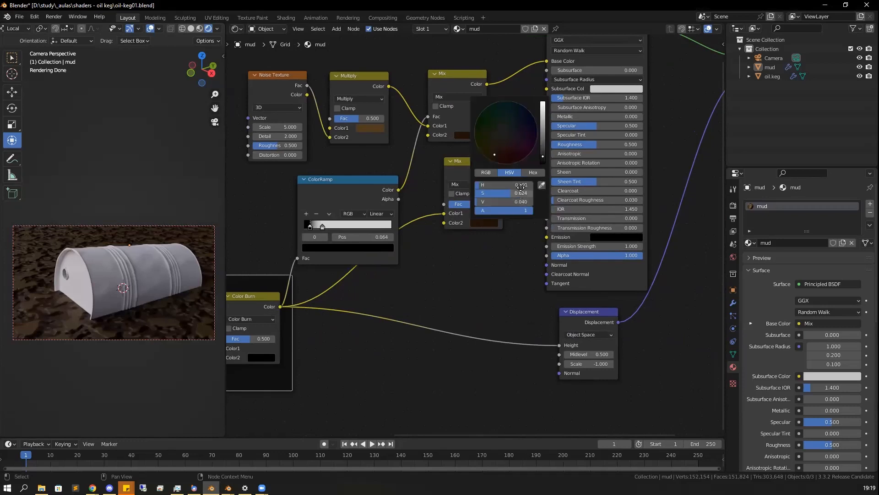
{"action": "left_click_drag", "start_coordinate": [508, 203], "coordinate": [509, 203]}
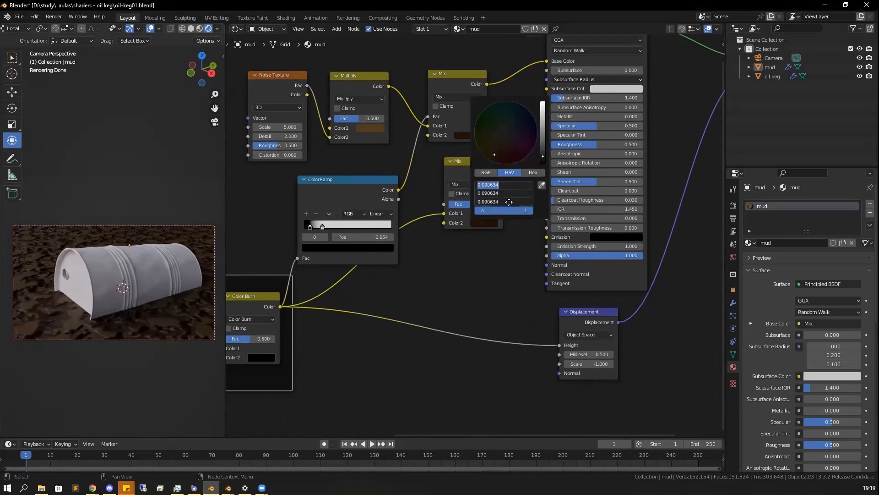
{"action": "type", "text": "0"}
{"action": "key", "text": "Return"}
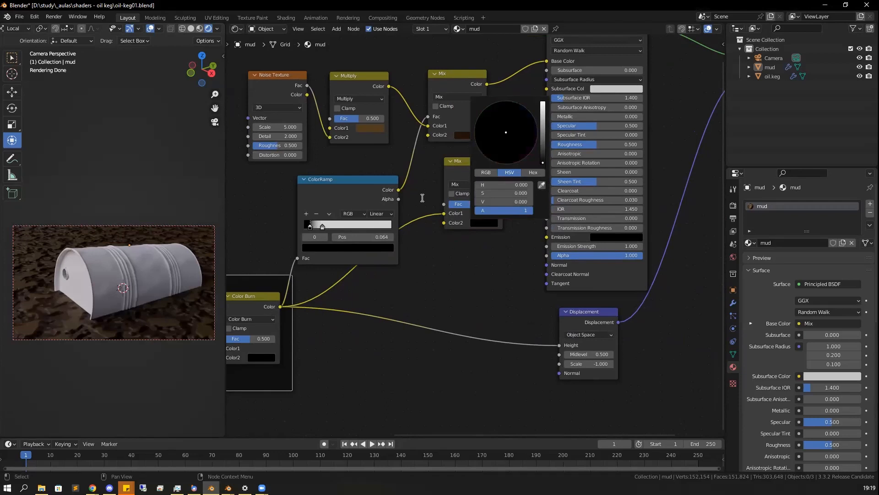
{"action": "left_click", "coordinate": [511, 202]}
{"action": "type", "text": "1"}
{"action": "key", "text": "Return"}
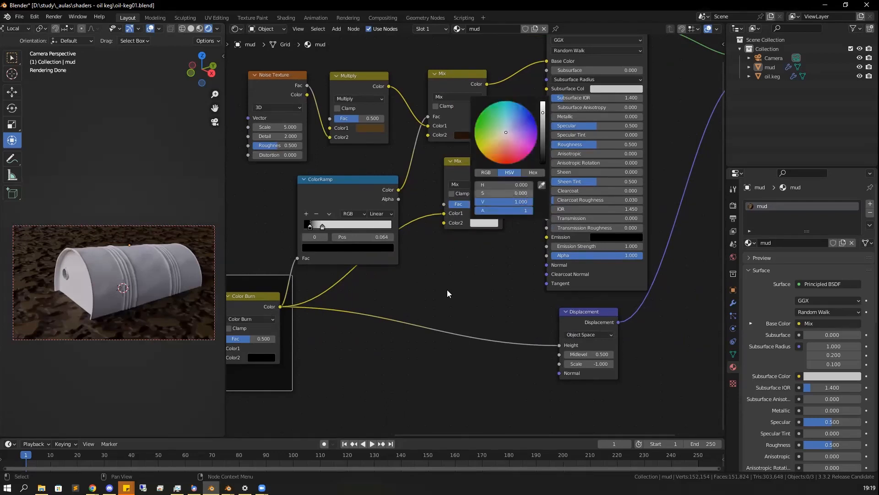
Set the duplicated Mix node's blend mode to Color Dodge and connect its output to the Principled BSDF's Roughness
{"action": "left_click", "coordinate": [473, 184]}
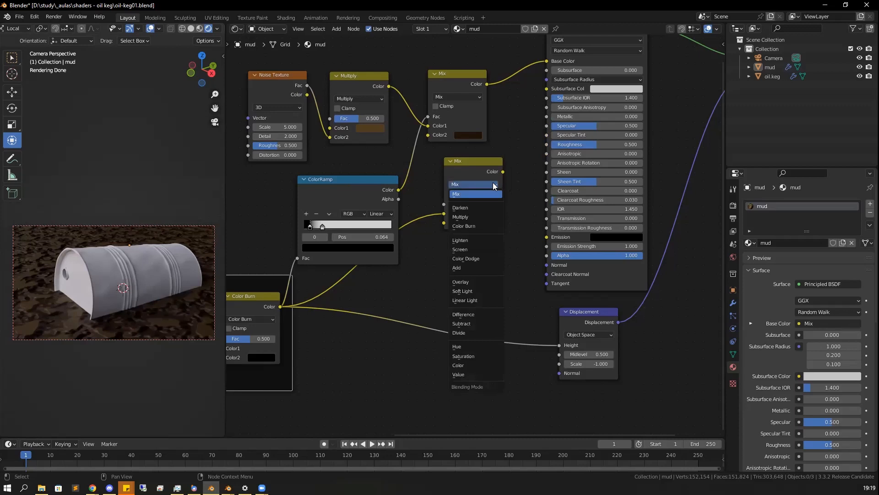
{"action": "left_click", "coordinate": [472, 258]}
{"action": "left_click_drag", "start_coordinate": [504, 173], "coordinate": [550, 146]}
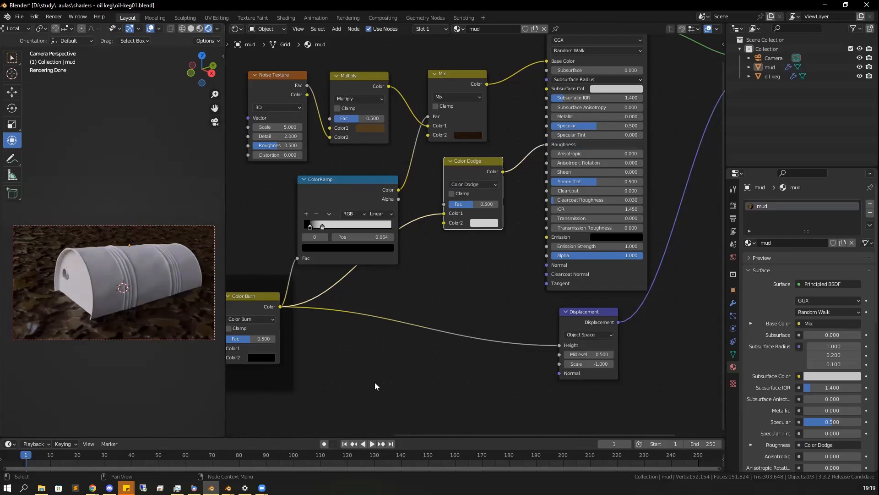
{"action": "key", "text": "alt+Tab"}
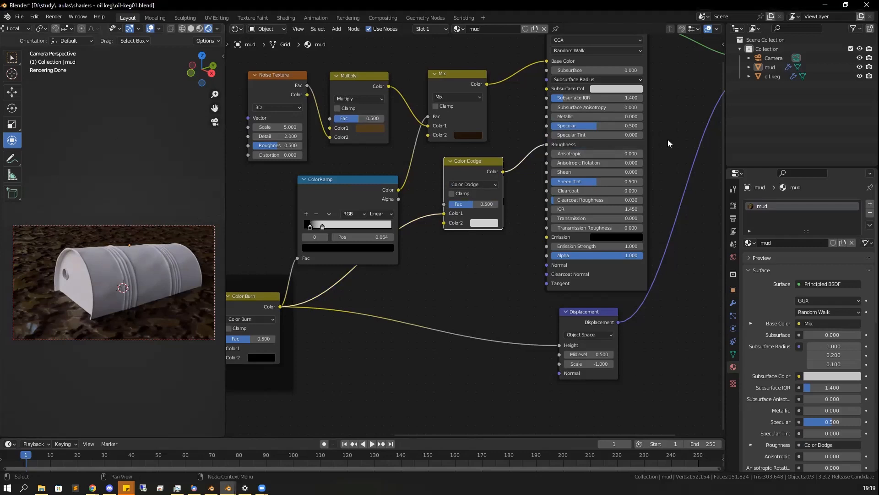
{"action": "mouse_move", "coordinate": [536, 266]}
{"action": "middle_mouse_down"}
{"action": "mouse_move", "coordinate": [535, 277]}
{"action": "mouse_move", "coordinate": [507, 290]}
{"action": "middle_mouse_up"}
{"action": "mouse_move", "coordinate": [622, 198]}
{"action": "middle_mouse_down"}
{"action": "mouse_move", "coordinate": [589, 256]}
{"action": "mouse_move", "coordinate": [532, 280]}
{"action": "middle_mouse_up"}
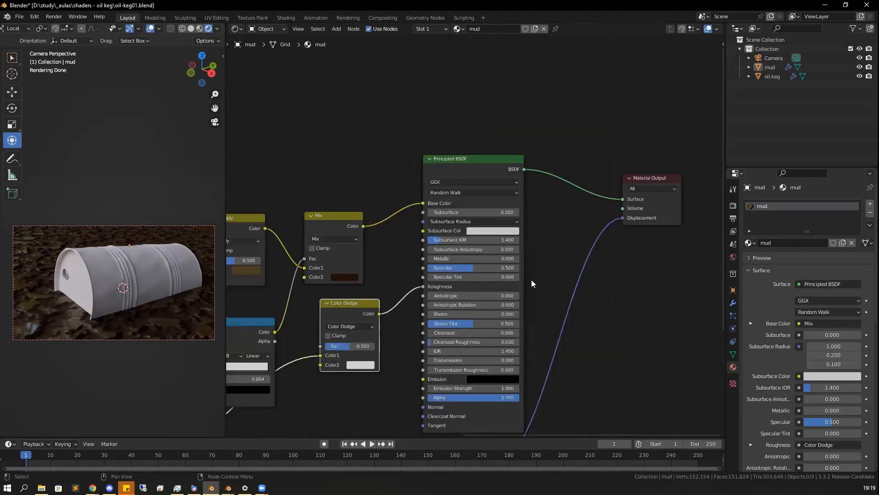
{"action": "middle_click_drag", "start_coordinate": [553, 311], "coordinate": [526, 283]}
{"action": "scroll", "coordinate": [526, 284], "scroll_direction": "down", "scroll_amount": 7}
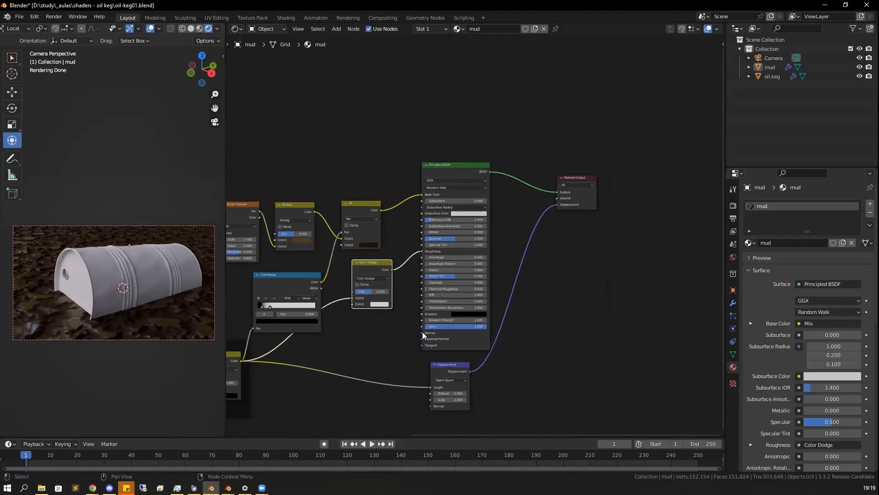
Reposition the Geometry node close beside the mud mask frame
{"action": "middle_click_drag", "start_coordinate": [227, 305], "coordinate": [276, 269]}
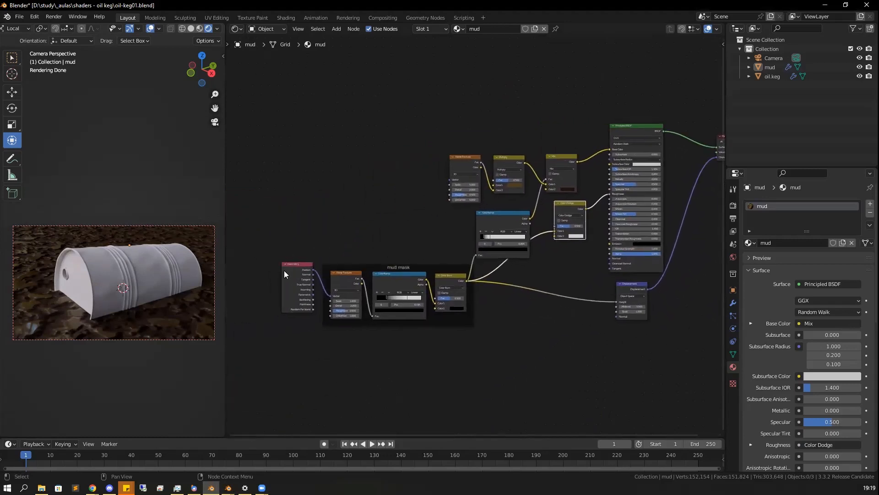
{"action": "mouse_move", "coordinate": [284, 270]}
{"action": "left_mouse_down"}
{"action": "mouse_move", "coordinate": [266, 271]}
{"action": "mouse_move", "coordinate": [267, 279]}
{"action": "left_mouse_up"}
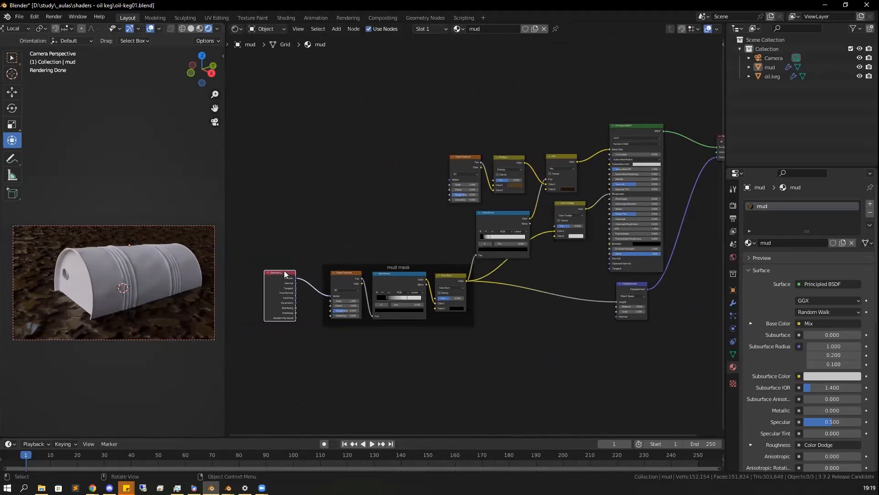
{"action": "key", "text": "alt+Tab"}
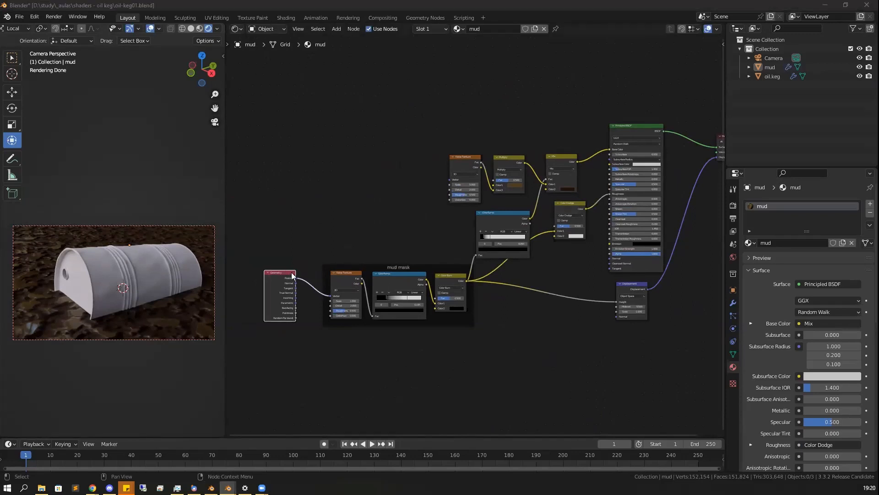
{"action": "left_click_drag", "start_coordinate": [284, 277], "coordinate": [298, 276]}
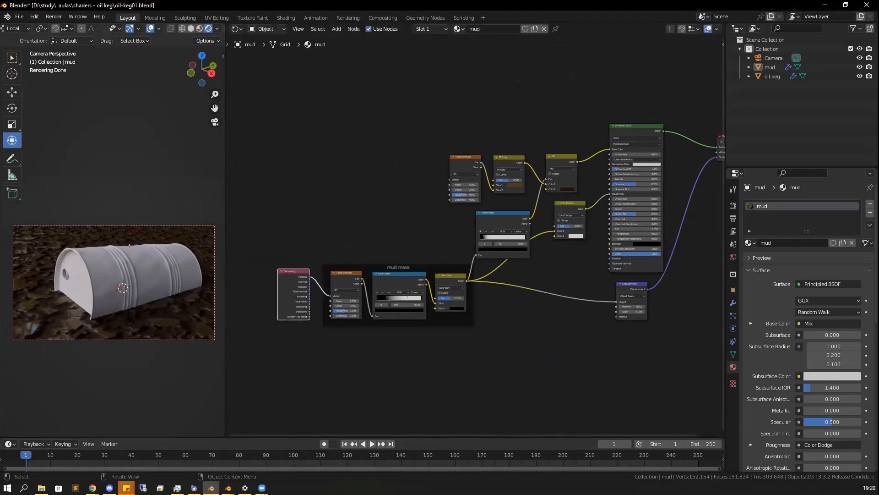
{"action": "key", "text": "alt+Tab"}
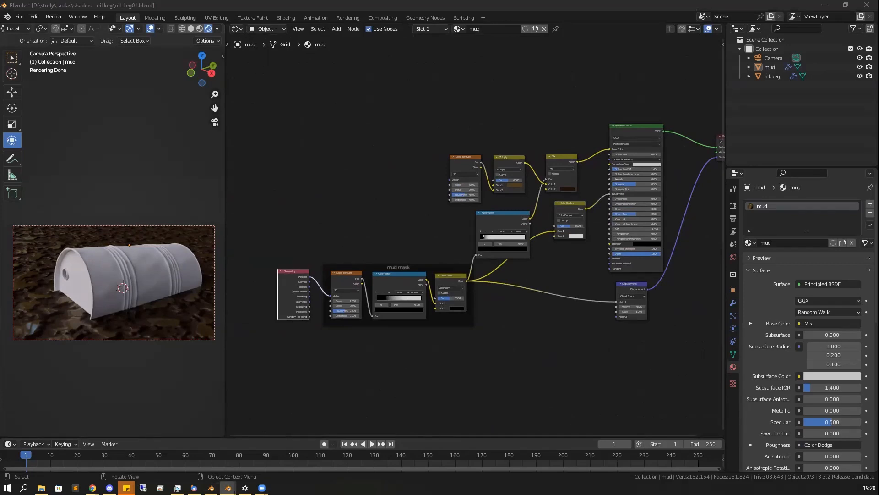
Group all the mud shader nodes except the Material Output into a single node group
{"action": "middle_click_drag", "start_coordinate": [558, 358], "coordinate": [490, 377]}
{"action": "scroll", "coordinate": [490, 377], "scroll_direction": "up", "scroll_amount": 1}
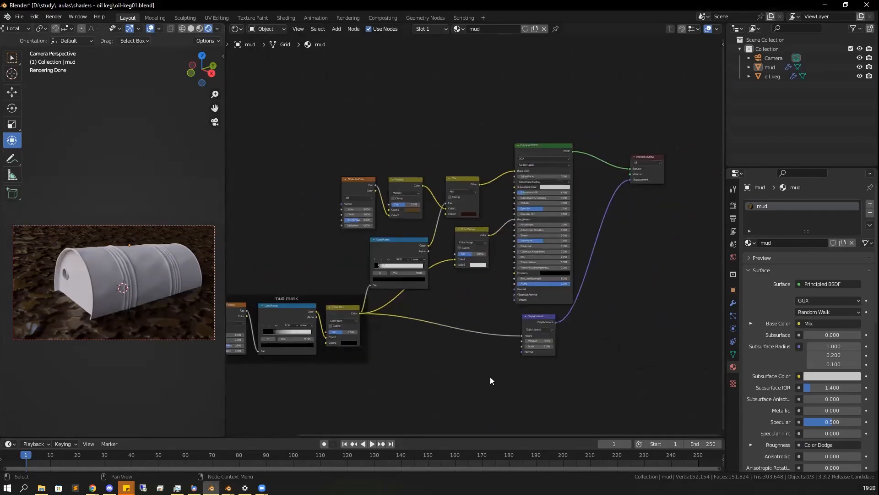
{"action": "key", "text": "alt+Tab"}
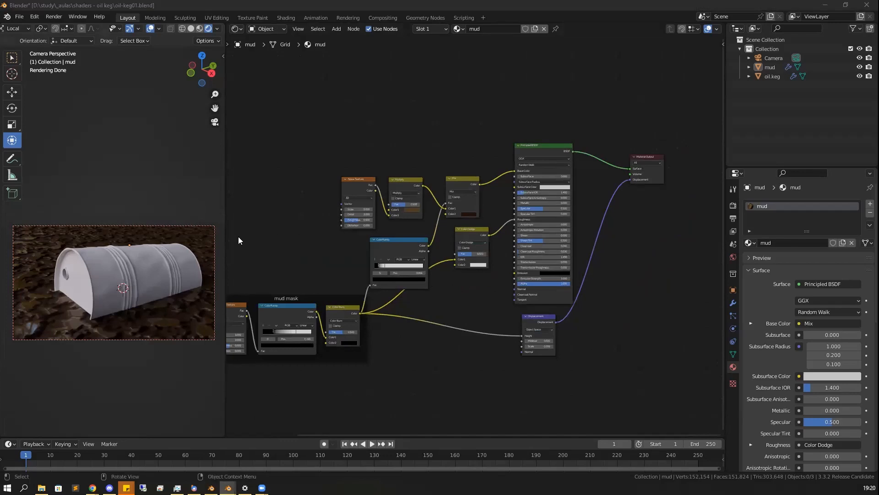
{"action": "scroll", "coordinate": [298, 264], "scroll_direction": "down", "scroll_amount": 3}
{"action": "middle_click_drag", "start_coordinate": [291, 231], "coordinate": [349, 240]}
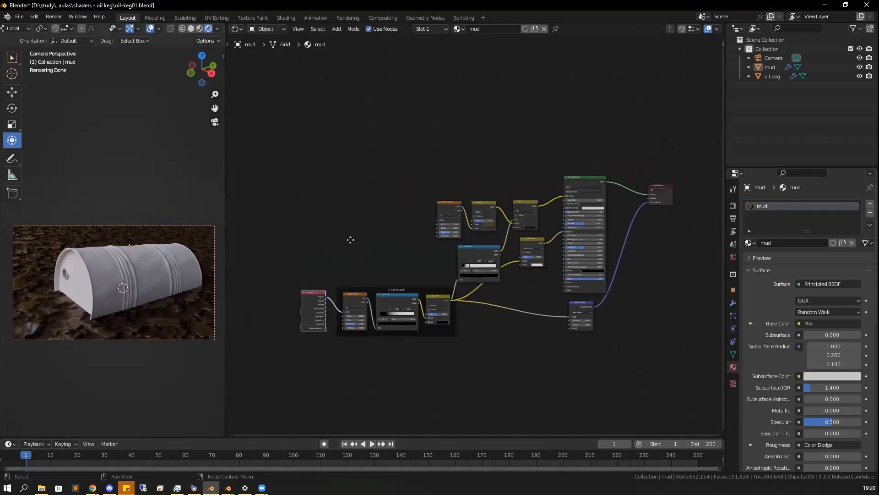
{"action": "left_click_drag", "start_coordinate": [633, 148], "coordinate": [259, 357]}
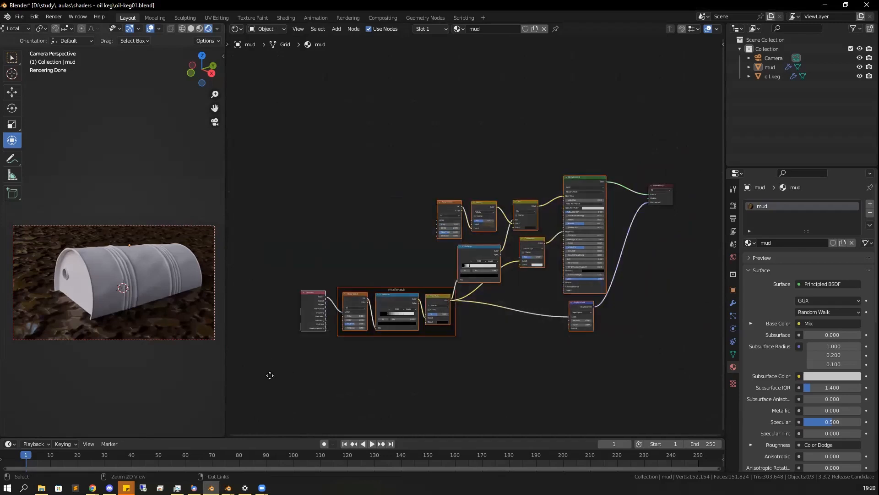
{"action": "key", "text": "ctrl+g"}
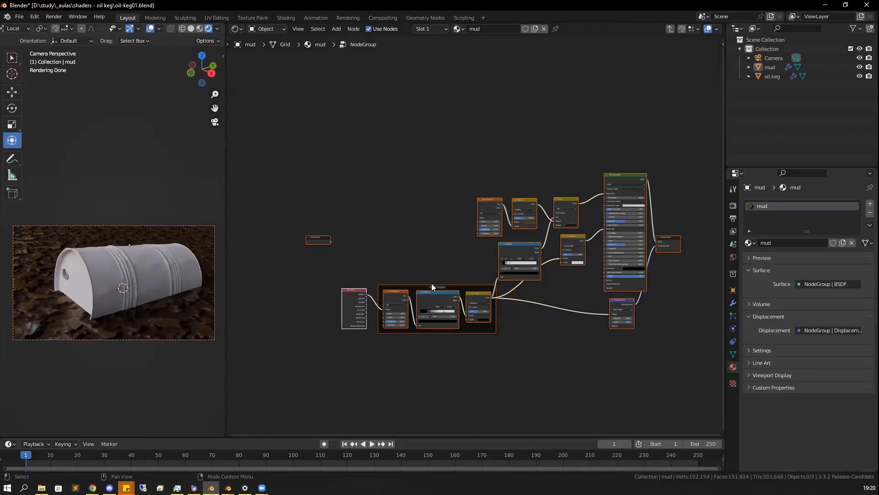
Move the Group Input node beside the color Noise Texture and expose that texture's Scale as a group input
{"action": "scroll", "coordinate": [397, 270], "scroll_direction": "up", "scroll_amount": 5}
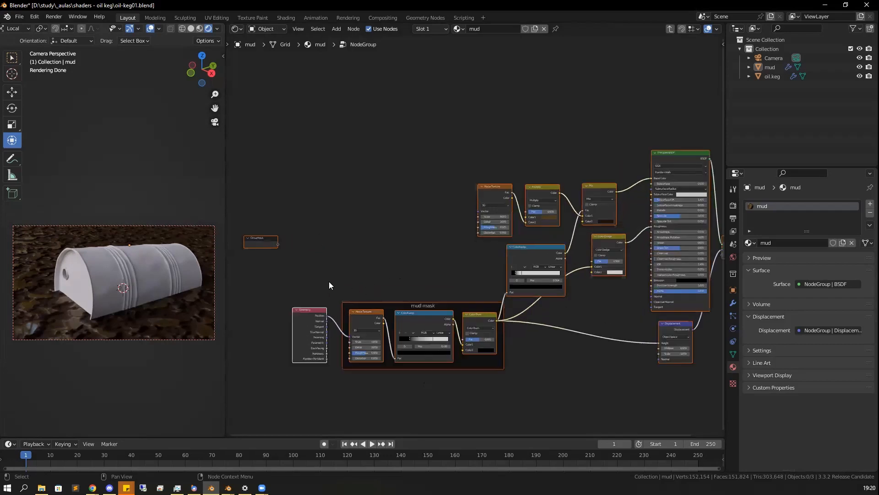
{"action": "scroll", "coordinate": [423, 275], "scroll_direction": "up", "scroll_amount": 4}
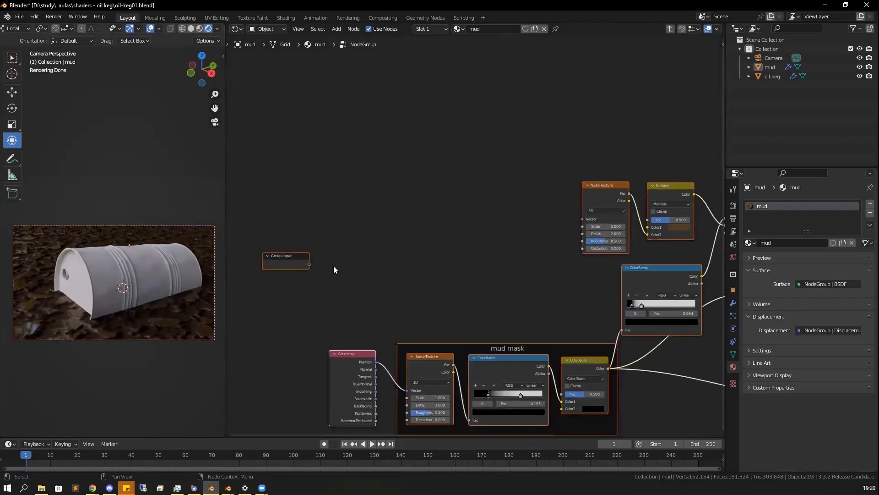
{"action": "key", "text": "g"}
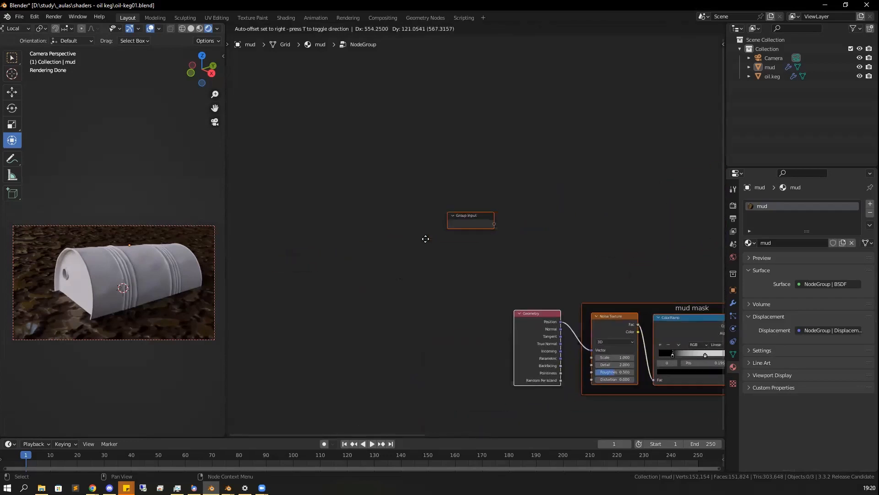
{"action": "left_click", "coordinate": [398, 240]}
{"action": "left_click", "coordinate": [438, 232]}
{"action": "key", "text": "g"}
{"action": "left_click", "coordinate": [622, 245]}
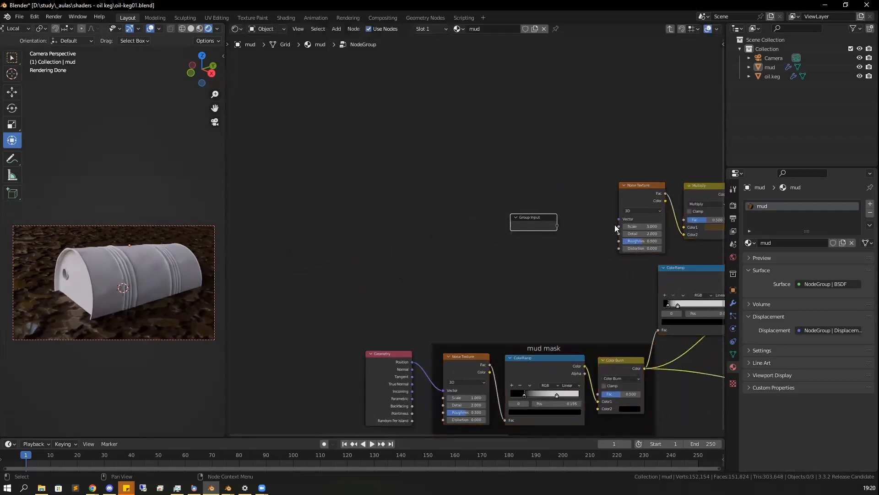
{"action": "left_click_drag", "start_coordinate": [618, 226], "coordinate": [557, 225]}
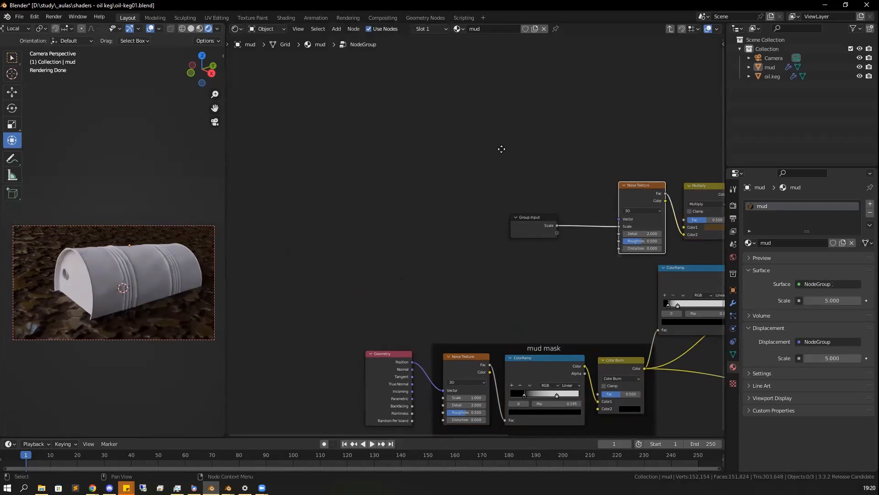
Rename the group's Scale input as "escala das pocas"
{"action": "middle_click_drag", "start_coordinate": [502, 149], "coordinate": [432, 143]}
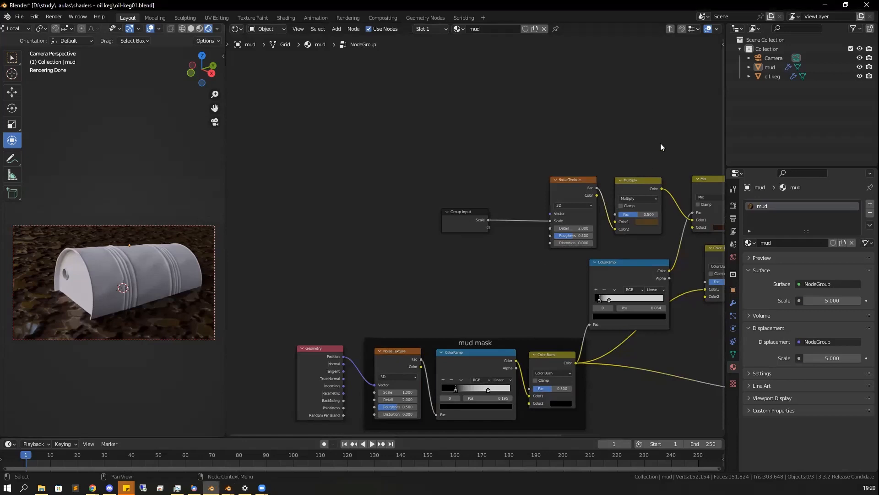
{"action": "key", "text": "n"}
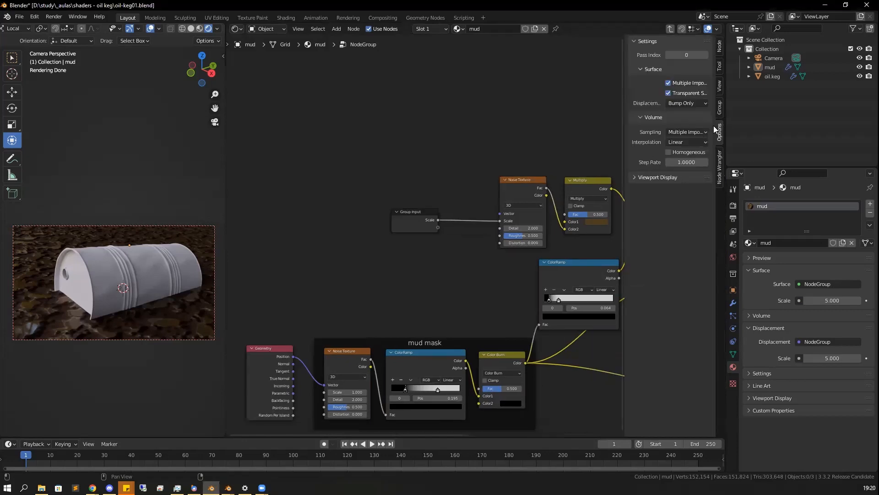
{"action": "left_click", "coordinate": [720, 110]}
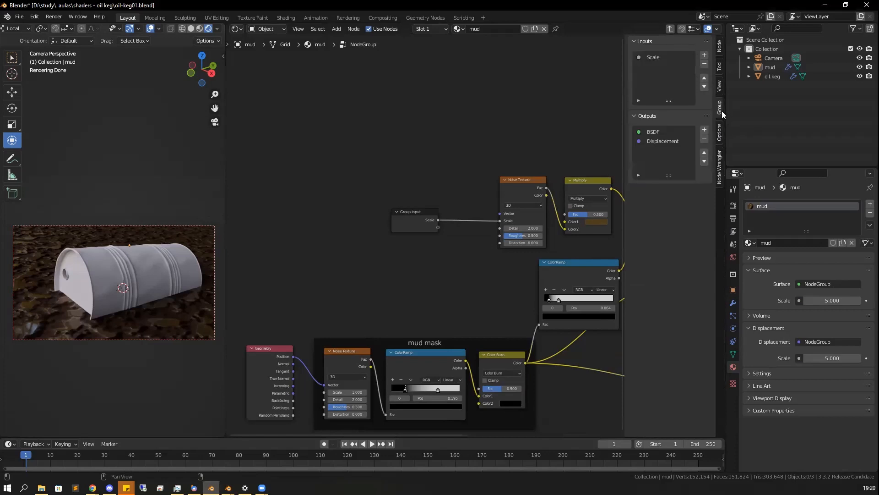
{"action": "double_click", "coordinate": [665, 57]}
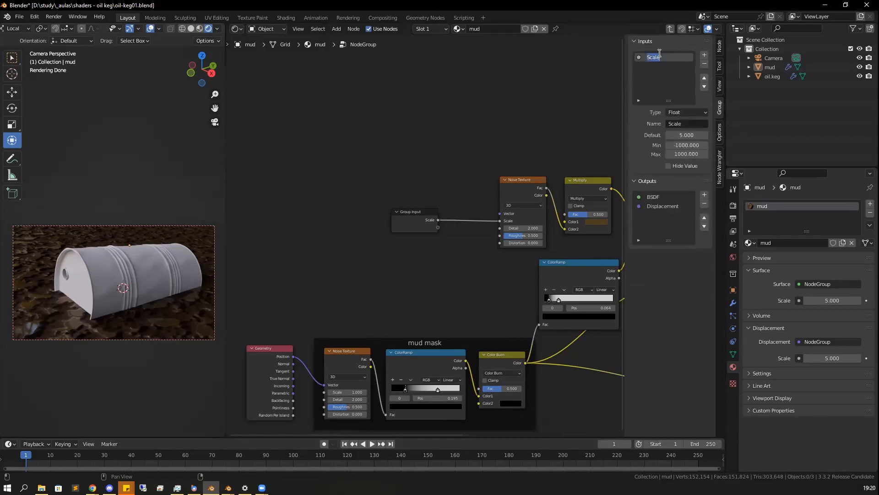
{"action": "type", "text": "escala das pocas"}
{"action": "key", "text": "Return"}
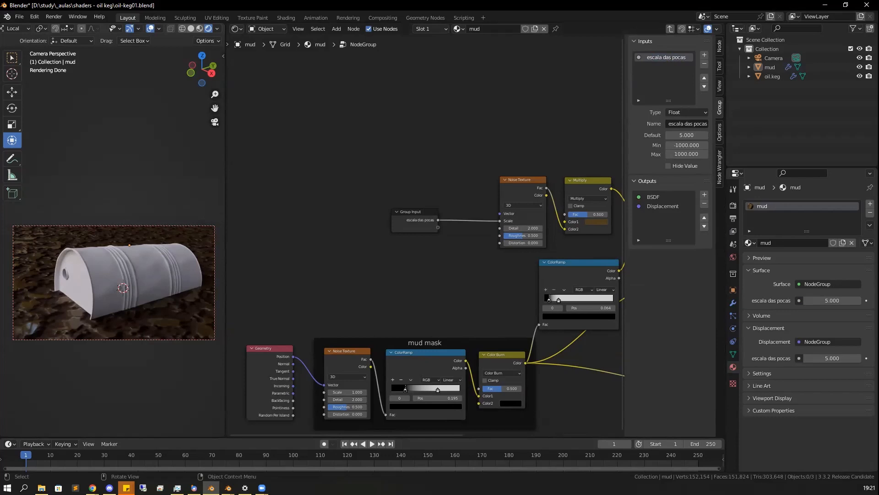
{"action": "key", "text": "alt+Tab"}
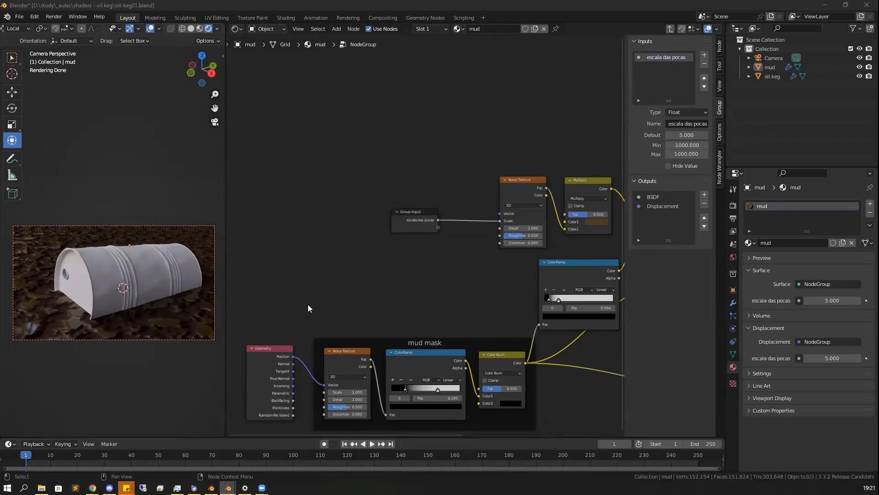
Duplicate the Group Input node and place the copy beside the Displacement node
{"action": "middle_click_drag", "start_coordinate": [449, 278], "coordinate": [401, 339]}
{"action": "middle_click_drag", "start_coordinate": [444, 359], "coordinate": [423, 353]}
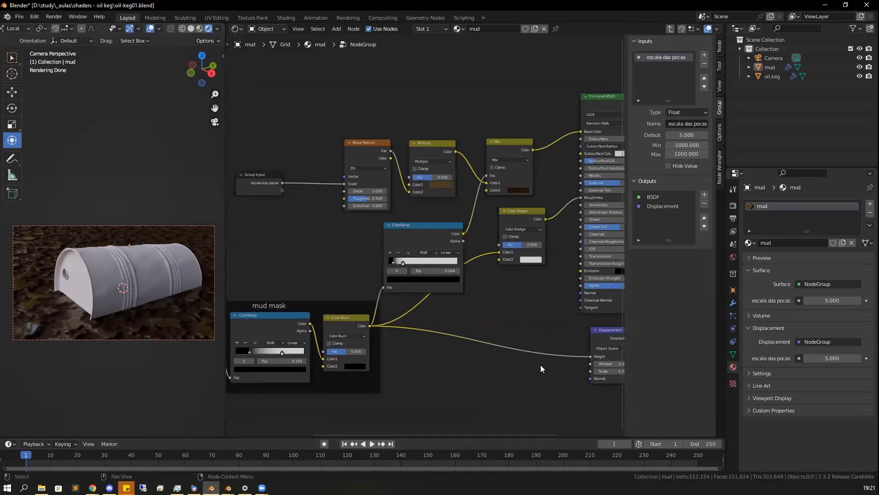
{"action": "middle_click_drag", "start_coordinate": [540, 364], "coordinate": [480, 350]}
{"action": "middle_click_drag", "start_coordinate": [310, 227], "coordinate": [279, 236]}
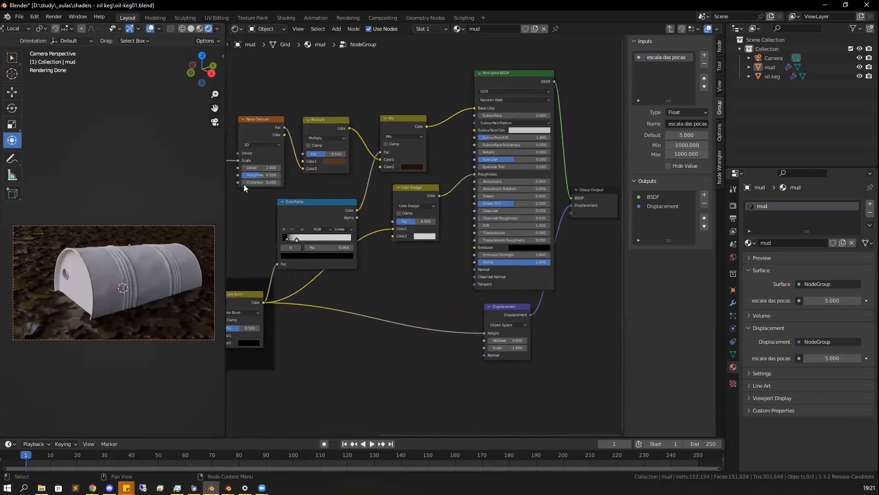
{"action": "middle_click_drag", "start_coordinate": [245, 187], "coordinate": [277, 199]}
{"action": "scroll", "coordinate": [246, 188], "scroll_direction": "down", "scroll_amount": 2}
{"action": "left_click", "coordinate": [247, 180]}
{"action": "key", "text": "shift+d"}
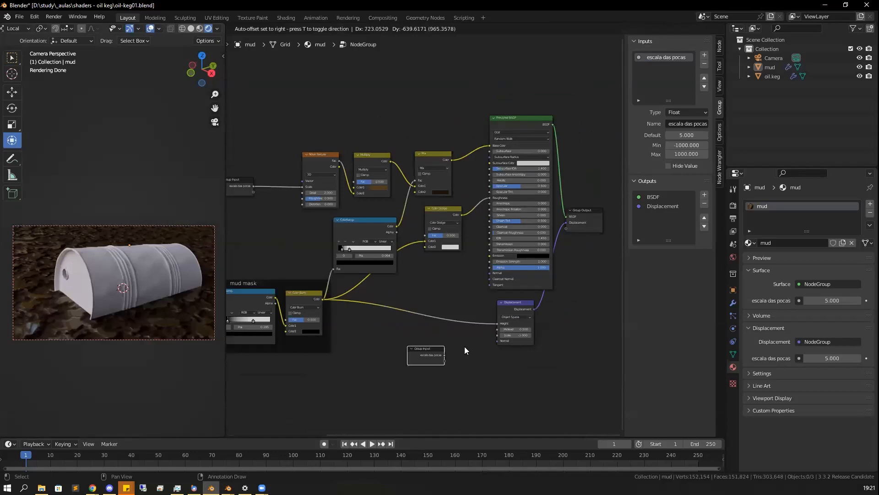
{"action": "left_click", "coordinate": [482, 346]}
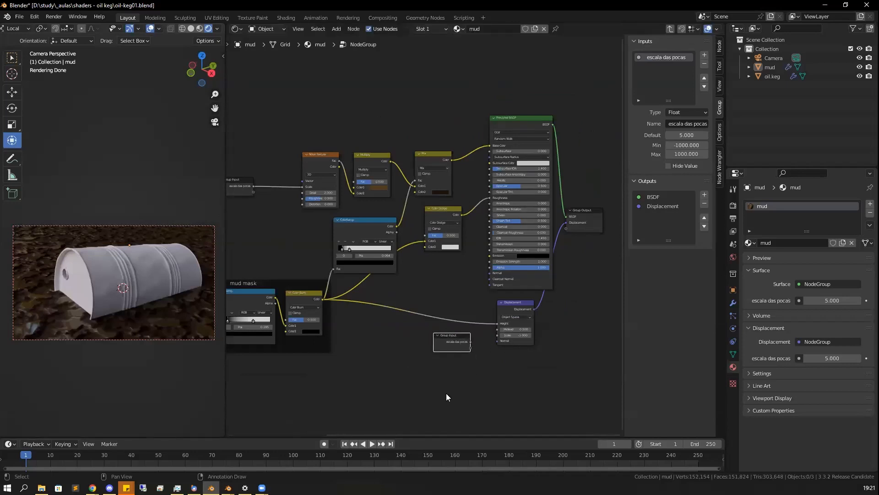
Expose the Displacement node's Scale as a new group input through the duplicated Group Input node
{"action": "scroll", "coordinate": [470, 376], "scroll_direction": "up", "scroll_amount": 1}
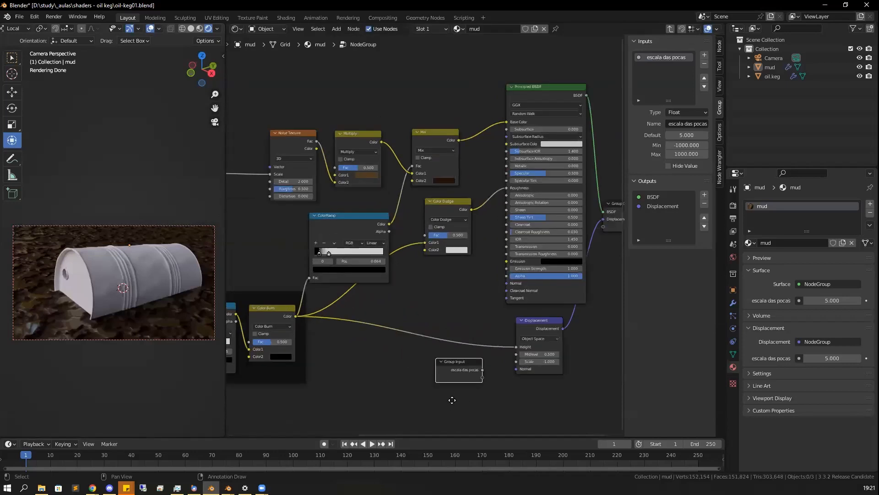
{"action": "scroll", "coordinate": [394, 359], "scroll_direction": "up", "scroll_amount": 1}
{"action": "middle_click_drag", "start_coordinate": [395, 358], "coordinate": [381, 345]}
{"action": "middle_click_drag", "start_coordinate": [443, 357], "coordinate": [405, 300]}
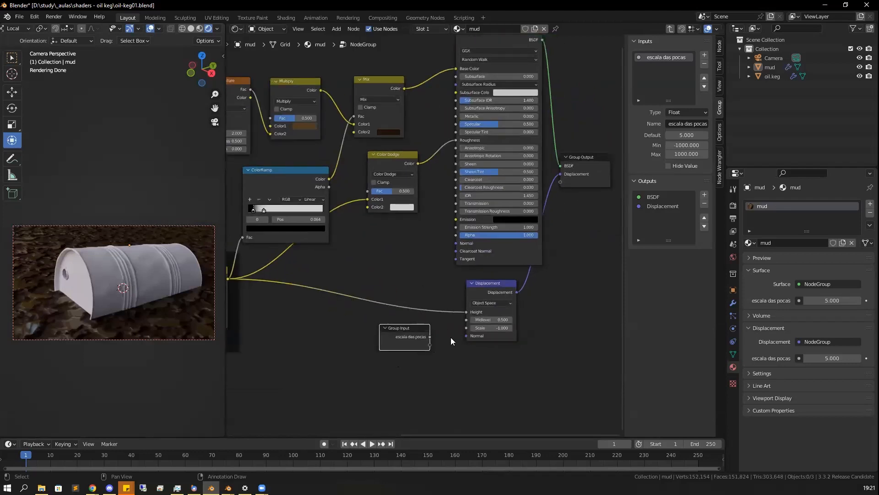
{"action": "left_click_drag", "start_coordinate": [429, 344], "coordinate": [472, 329]}
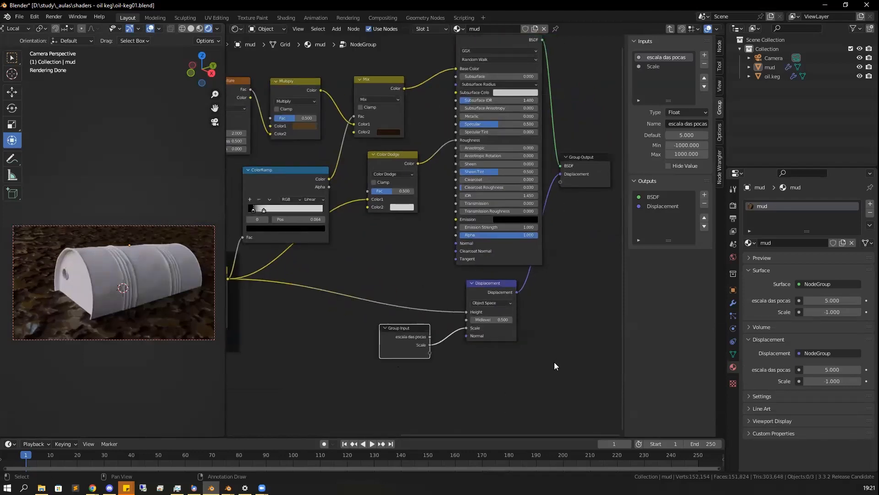
Rename the new Scale input as "profundidade das pocas" and move the duplicated Group Input closer to the Displacement node
{"action": "left_click", "coordinate": [655, 66]}
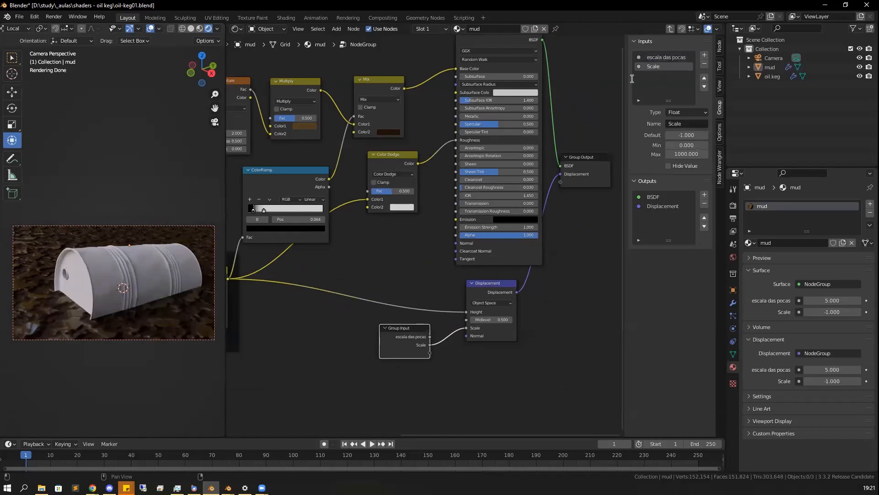
{"action": "double_click", "coordinate": [654, 67]}
{"action": "type", "text": "profundidade"}
{"action": "type", "text": " das poca"}
{"action": "type", "text": "s"}
{"action": "key", "text": "Return"}
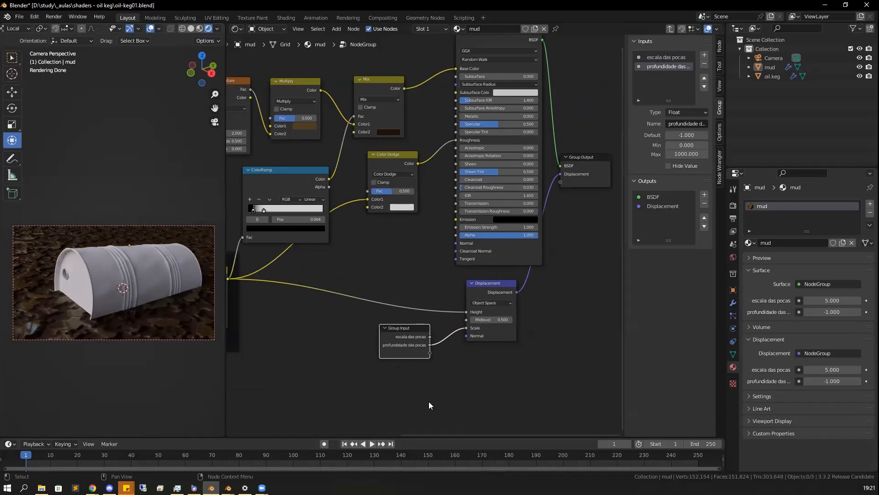
{"action": "left_click_drag", "start_coordinate": [406, 333], "coordinate": [422, 327]}
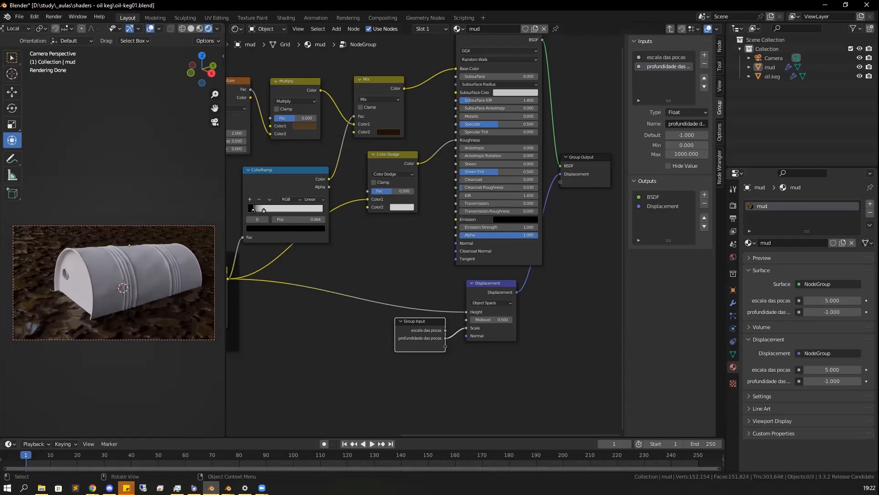
Enter Edit Mode on the mud ground mesh
{"action": "key", "text": "alt+Tab"}
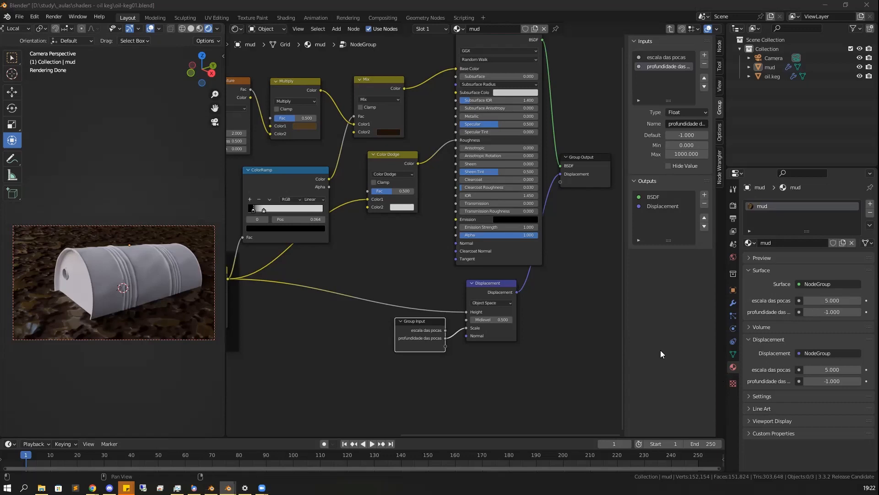
{"action": "mouse_move", "coordinate": [476, 318]}
{"action": "middle_mouse_down"}
{"action": "mouse_move", "coordinate": [542, 348]}
{"action": "mouse_move", "coordinate": [589, 343]}
{"action": "middle_mouse_up"}
{"action": "middle_click_drag", "start_coordinate": [493, 350], "coordinate": [531, 340]}
{"action": "mouse_move", "coordinate": [530, 271]}
{"action": "middle_mouse_down"}
{"action": "mouse_move", "coordinate": [542, 268]}
{"action": "mouse_move", "coordinate": [556, 299]}
{"action": "middle_mouse_up"}
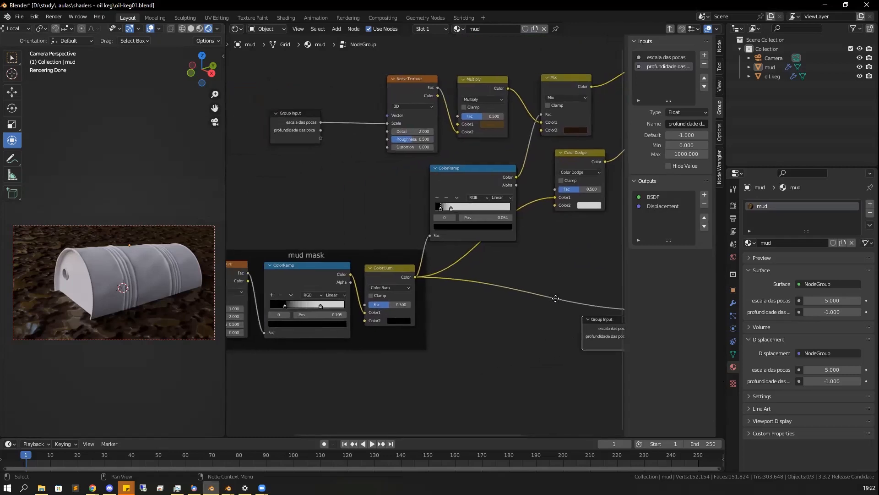
{"action": "middle_click_drag", "start_coordinate": [503, 313], "coordinate": [473, 327]}
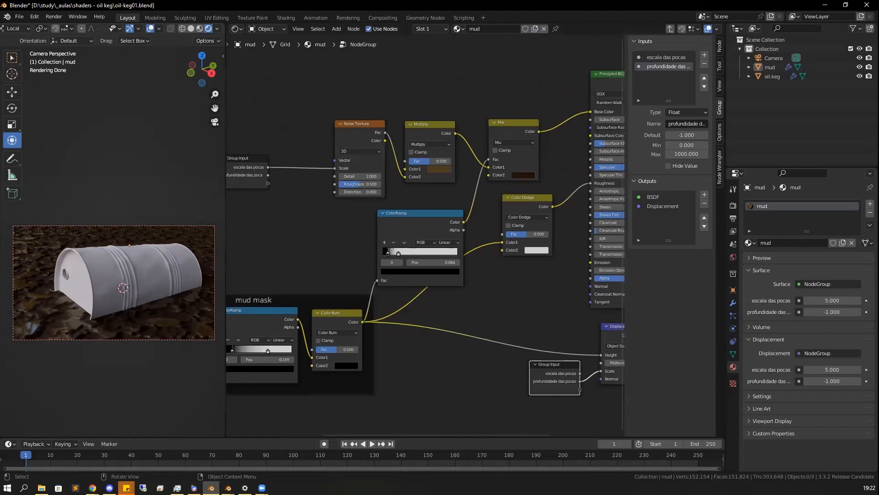
{"action": "key", "text": "Tab"}
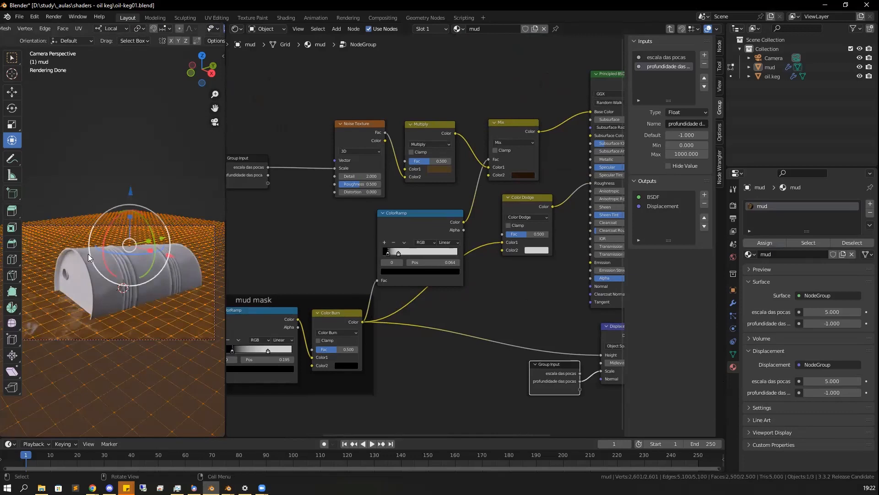
Return the mud mesh to Object Mode and set the Color Dodge node's factor to 0.692
{"action": "key", "text": "Tab"}
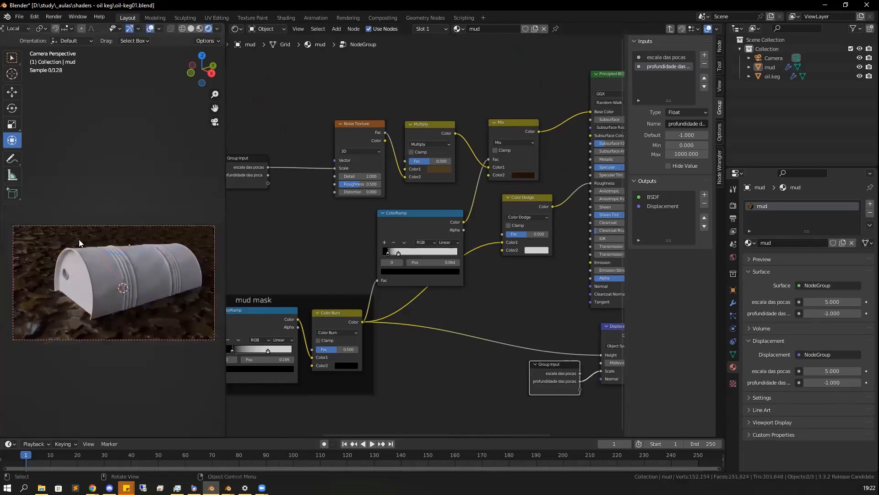
{"action": "key", "text": "alt+Tab"}
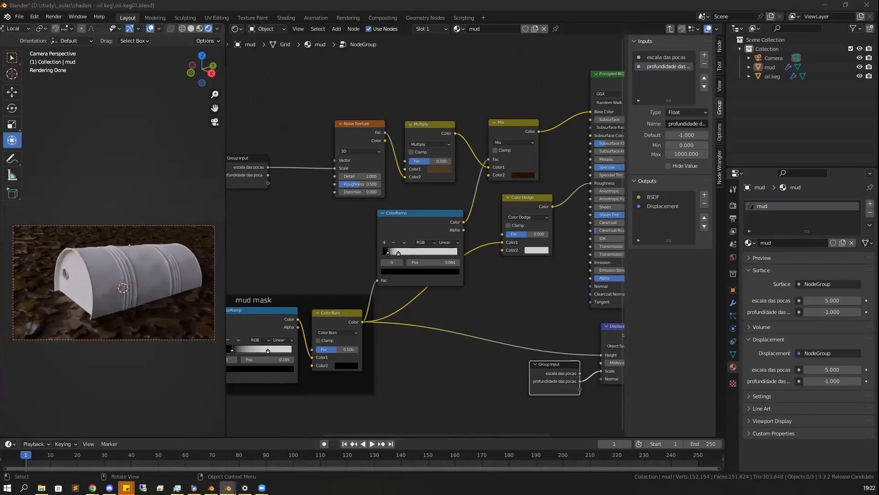
{"action": "mouse_move", "coordinate": [508, 235]}
{"action": "left_mouse_down"}
{"action": "mouse_move", "coordinate": [544, 234]}
{"action": "mouse_move", "coordinate": [519, 233]}
{"action": "mouse_move", "coordinate": [536, 235]}
{"action": "left_mouse_up"}
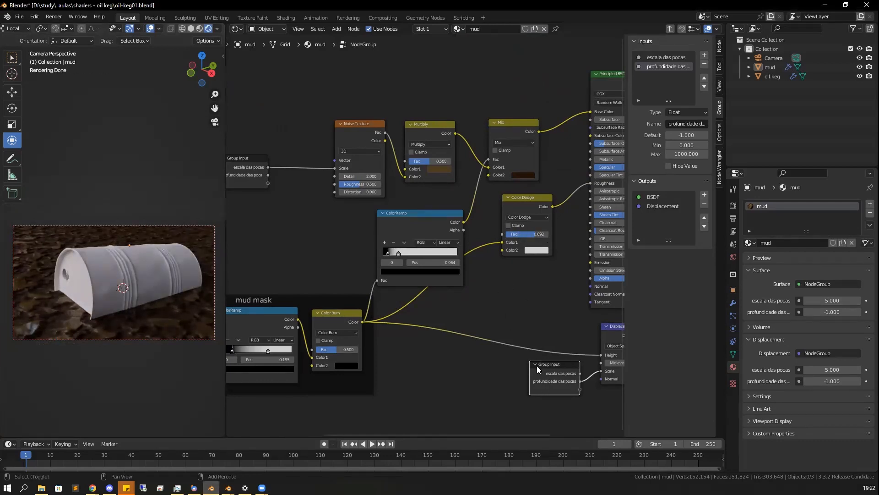
Duplicate the Group Input node below the Color Dodge node and expose the Color Dodge Fac as a new group input
{"action": "key", "text": "shift+d"}
{"action": "left_click", "coordinate": [545, 287]}
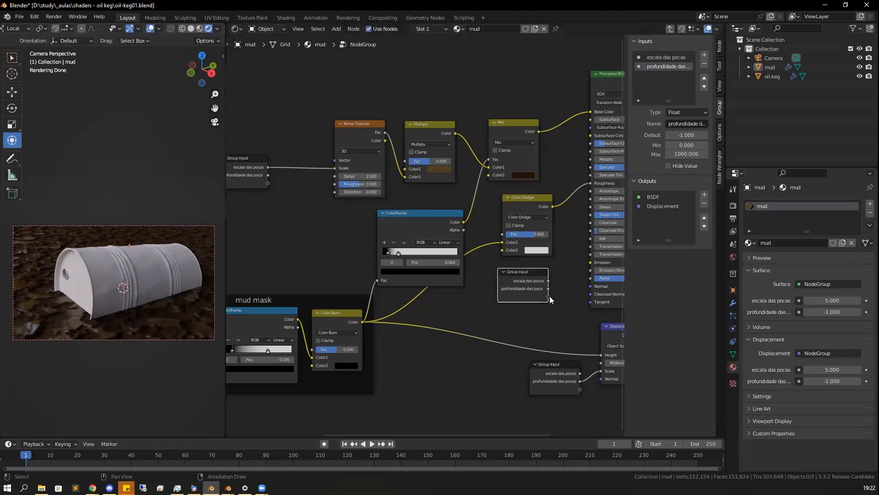
{"action": "left_click_drag", "start_coordinate": [549, 297], "coordinate": [511, 236]}
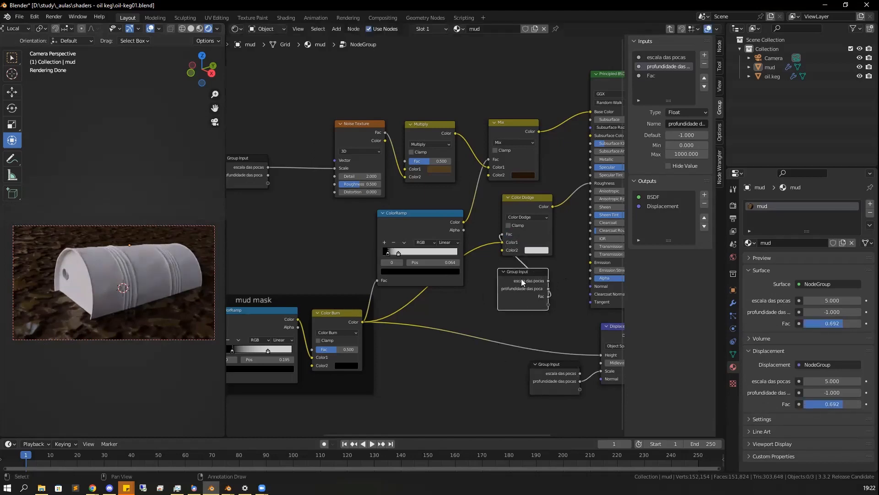
{"action": "left_click_drag", "start_coordinate": [522, 279], "coordinate": [526, 273]}
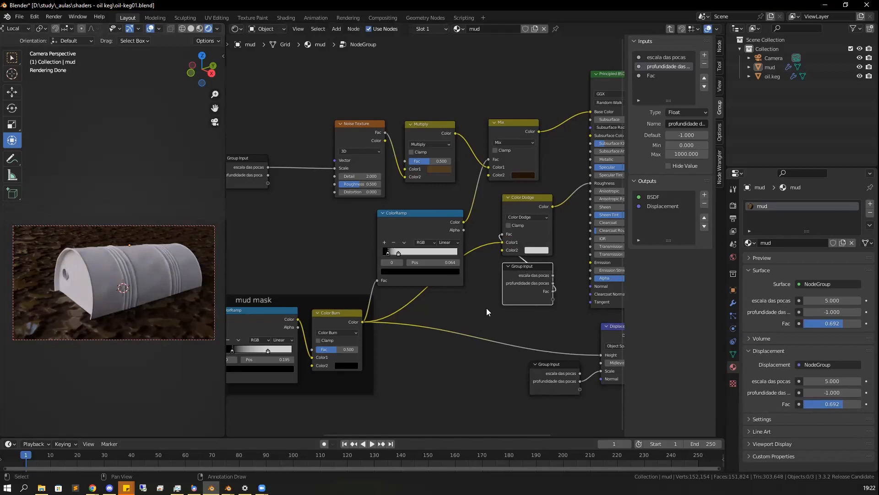
Exit the node group, hide the node editor's sidebar and place the NodeGroup node closer to the Material Output
{"action": "key", "text": "Tab"}
{"action": "scroll", "coordinate": [459, 333], "scroll_direction": "down", "scroll_amount": 2}
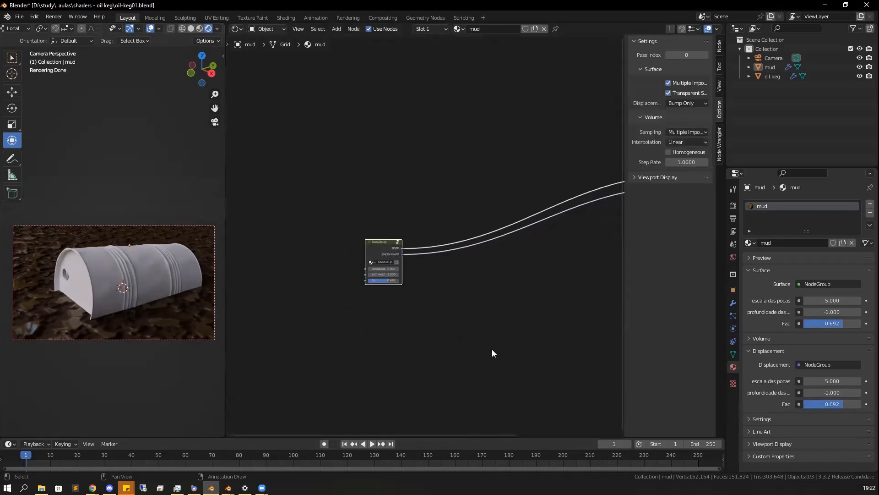
{"action": "key", "text": "n"}
{"action": "scroll", "coordinate": [603, 283], "scroll_direction": "down", "scroll_amount": 1}
{"action": "middle_click_drag", "start_coordinate": [602, 283], "coordinate": [505, 321]}
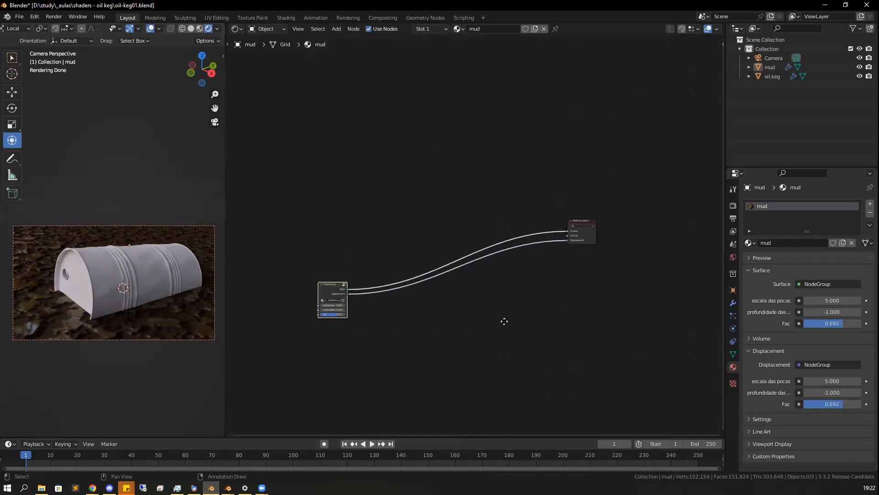
{"action": "left_click_drag", "start_coordinate": [338, 283], "coordinate": [508, 224]}
{"action": "scroll", "coordinate": [509, 220], "scroll_direction": "up", "scroll_amount": 2}
{"action": "scroll", "coordinate": [509, 220], "scroll_direction": "up", "scroll_amount": 5}
{"action": "middle_click_drag", "start_coordinate": [506, 248], "coordinate": [410, 223]}
{"action": "left_click_drag", "start_coordinate": [554, 253], "coordinate": [622, 258]}
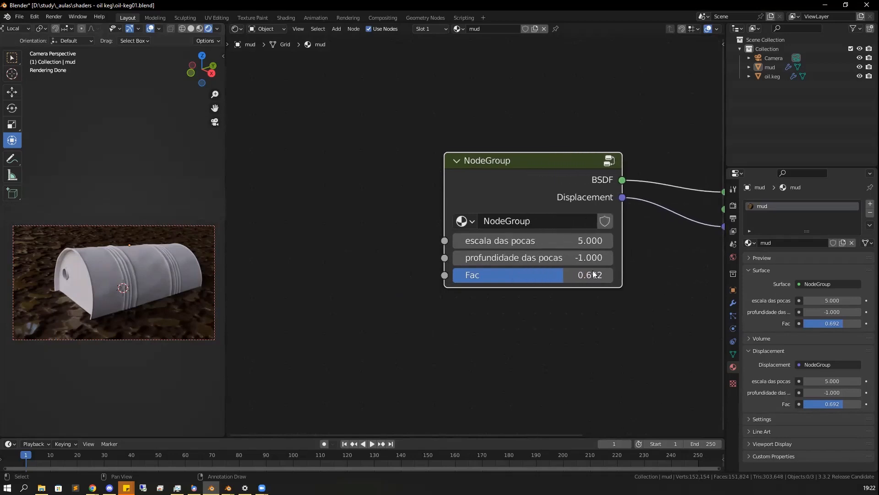
{"action": "left_click", "coordinate": [538, 289]}
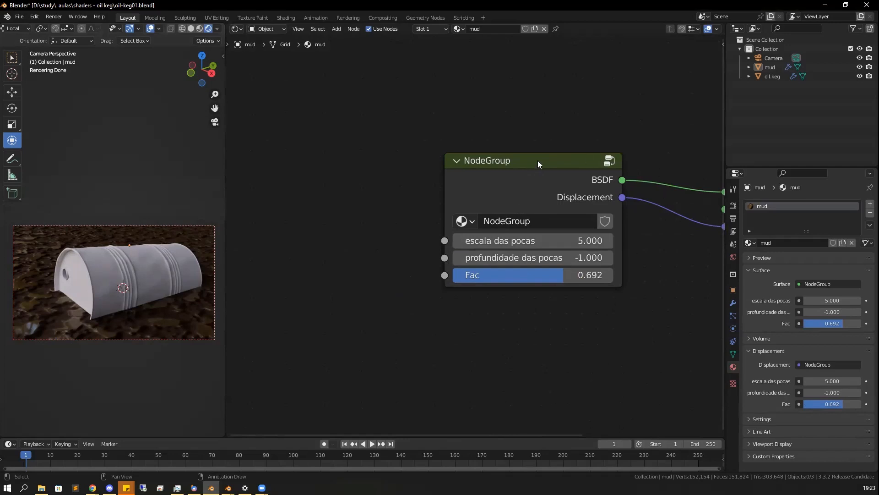
{"action": "left_click_drag", "start_coordinate": [537, 160], "coordinate": [540, 182]}
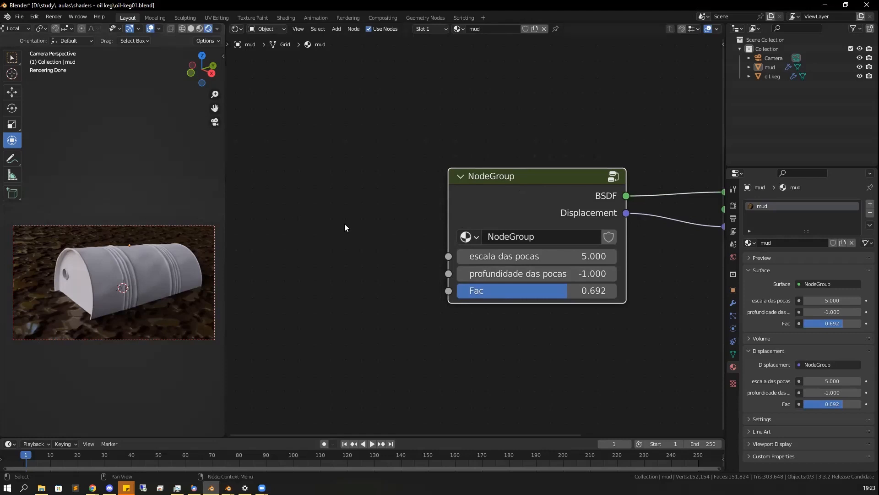
Select the oil keg and change its Principled BSDF base color to a dark green
{"action": "left_click", "coordinate": [166, 269]}
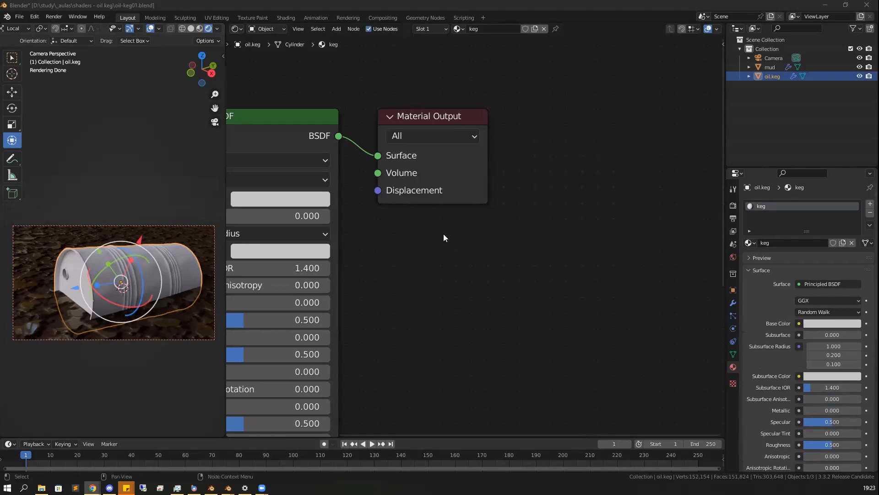
{"action": "scroll", "coordinate": [444, 234], "scroll_direction": "down", "scroll_amount": 3}
{"action": "middle_click_drag", "start_coordinate": [446, 260], "coordinate": [632, 268]}
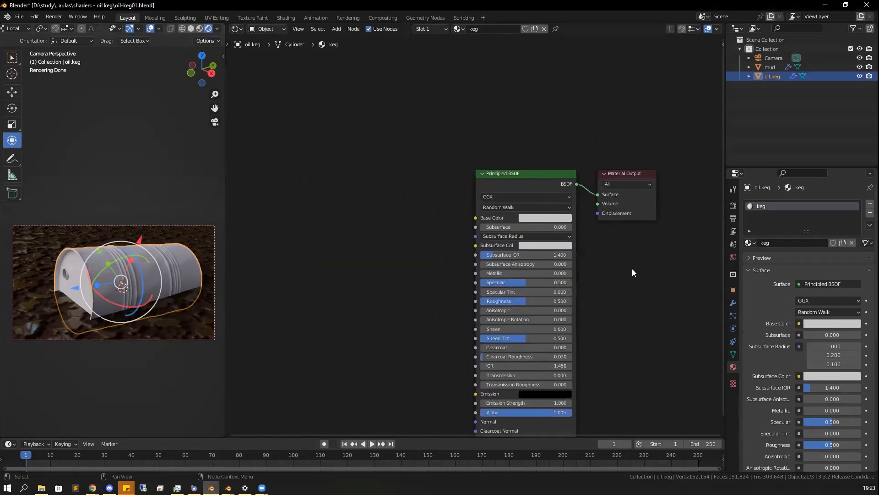
{"action": "left_click", "coordinate": [553, 218]}
{"action": "left_click", "coordinate": [538, 120]}
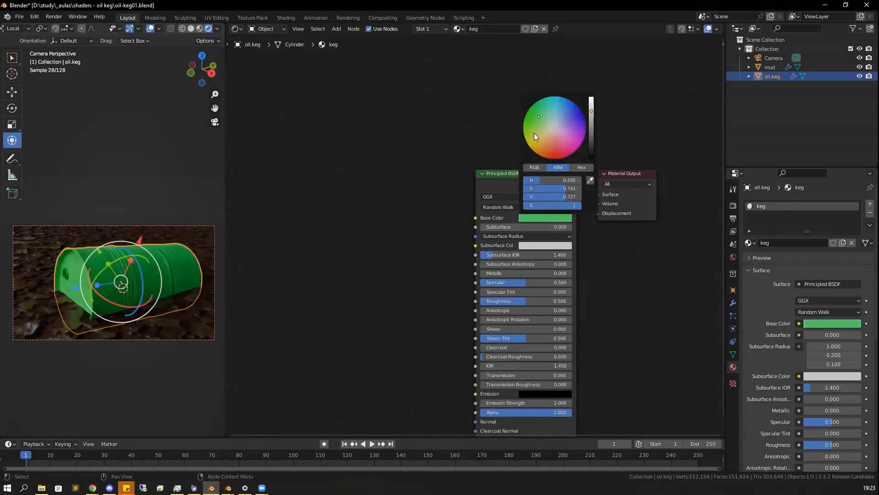
{"action": "left_click_drag", "start_coordinate": [592, 110], "coordinate": [591, 139]}
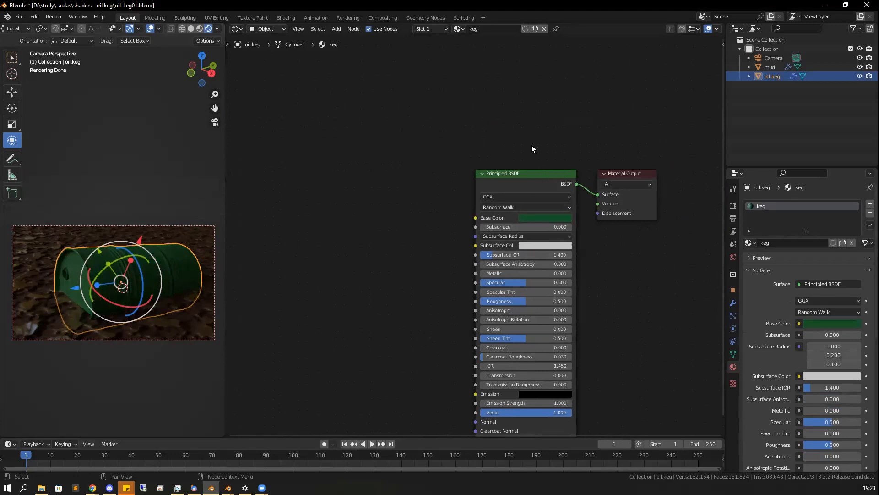
Shift the keg material's Principled BSDF and Material Output nodes together to free space, keeping the oil keg selected
{"action": "left_click_drag", "start_coordinate": [527, 147], "coordinate": [601, 153]}
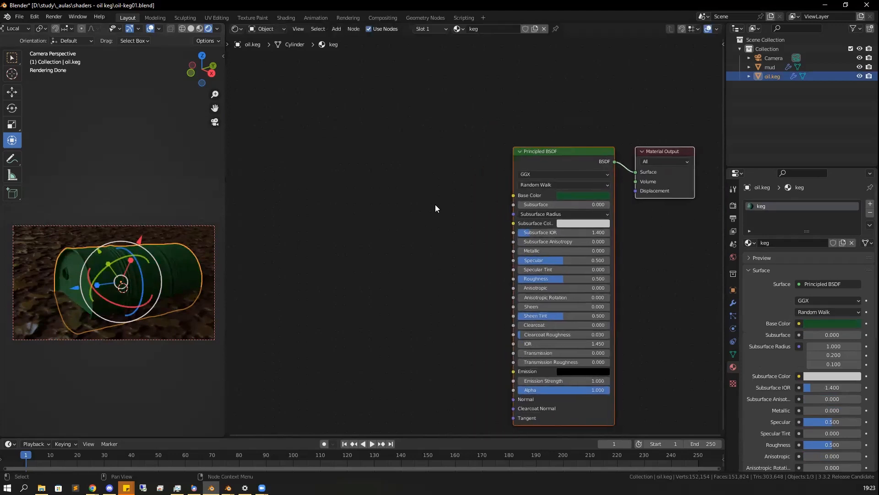
{"action": "left_click", "coordinate": [298, 258]}
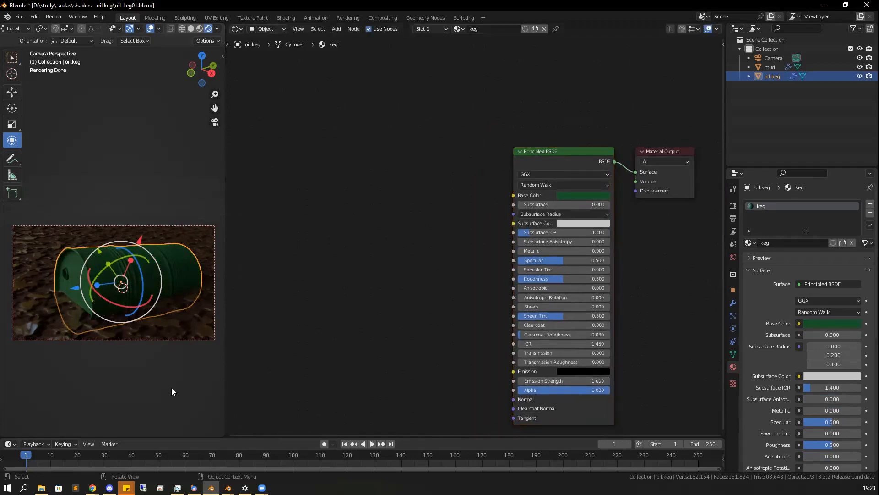
{"action": "left_click", "coordinate": [182, 350]}
{"action": "left_click", "coordinate": [184, 270]}
{"action": "key", "text": "alt+Tab"}
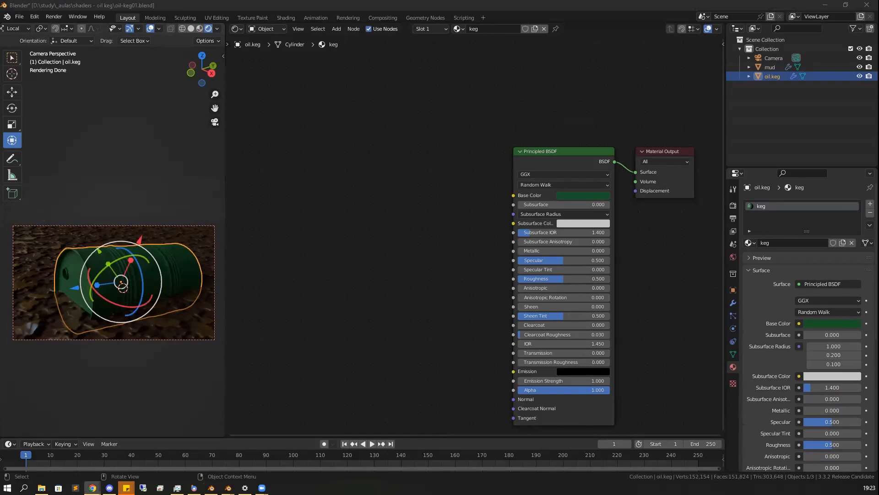
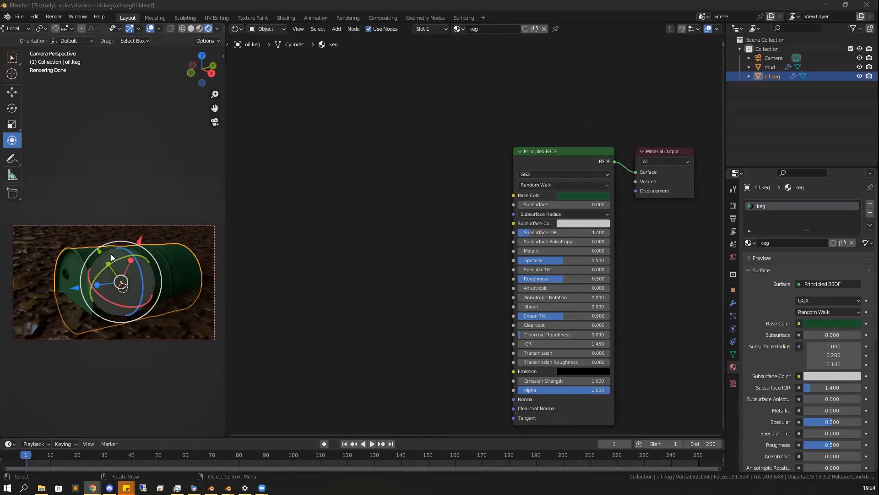
Add a Geometry input node to the keg material, well before the Principled BSDF
{"action": "key", "text": "shift+a"}
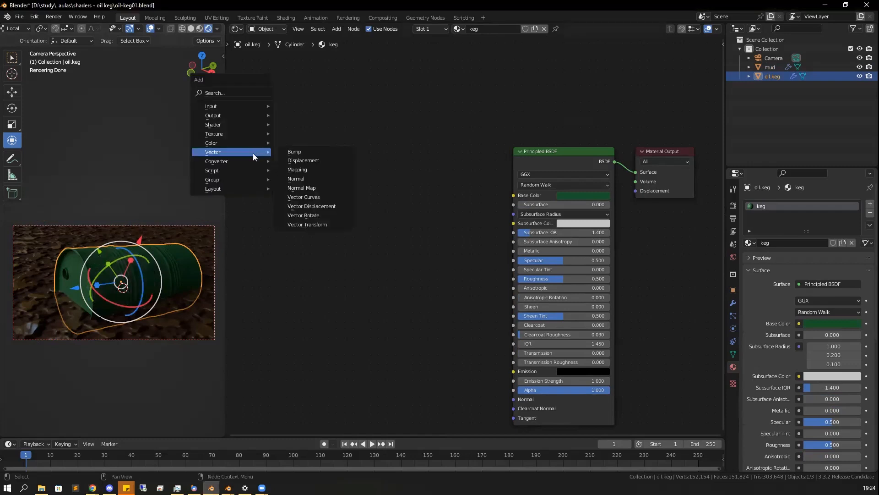
{"action": "mouse_move", "coordinate": [219, 106]}
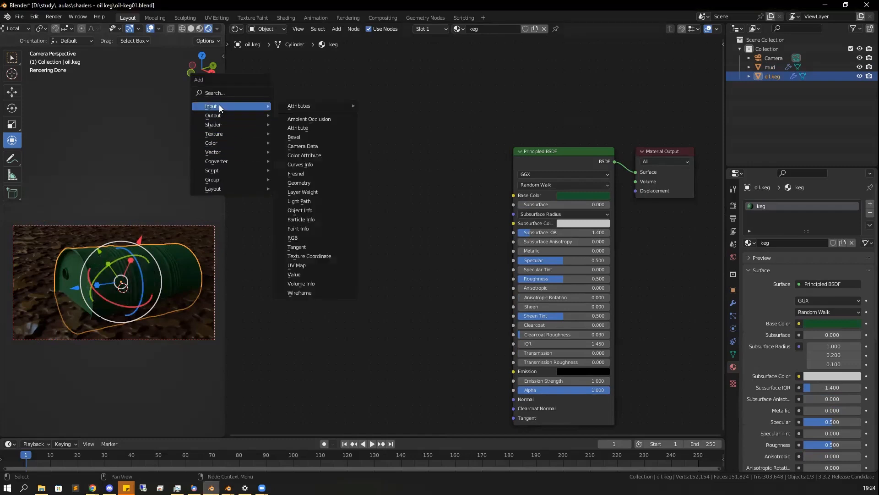
{"action": "left_click", "coordinate": [291, 183]}
{"action": "left_click", "coordinate": [231, 132]}
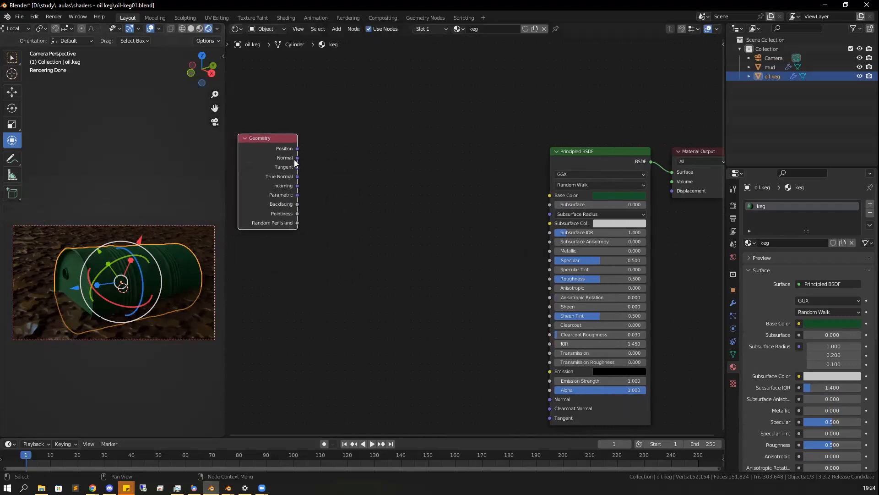
Feed the Geometry node's Normal into a new Separate XYZ node and preview its X output on the keg
{"action": "left_click_drag", "start_coordinate": [298, 158], "coordinate": [345, 154]}
{"action": "type", "text": "SEP"}
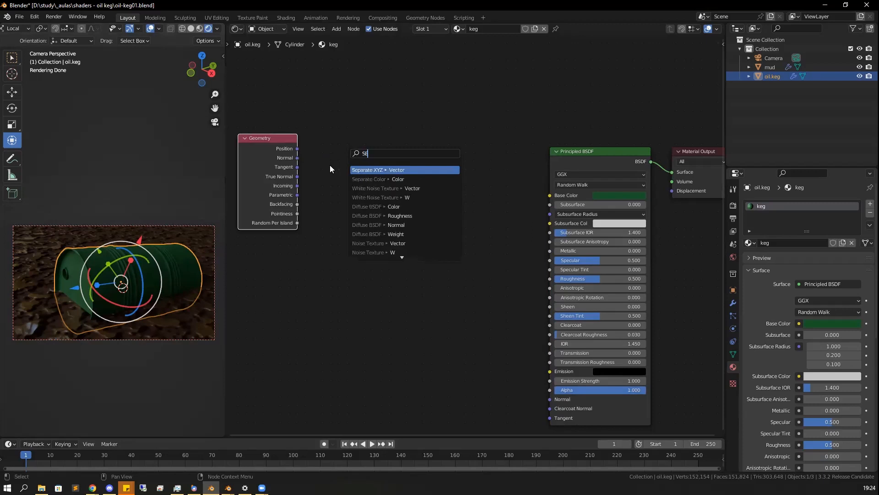
{"action": "left_click", "coordinate": [388, 169]}
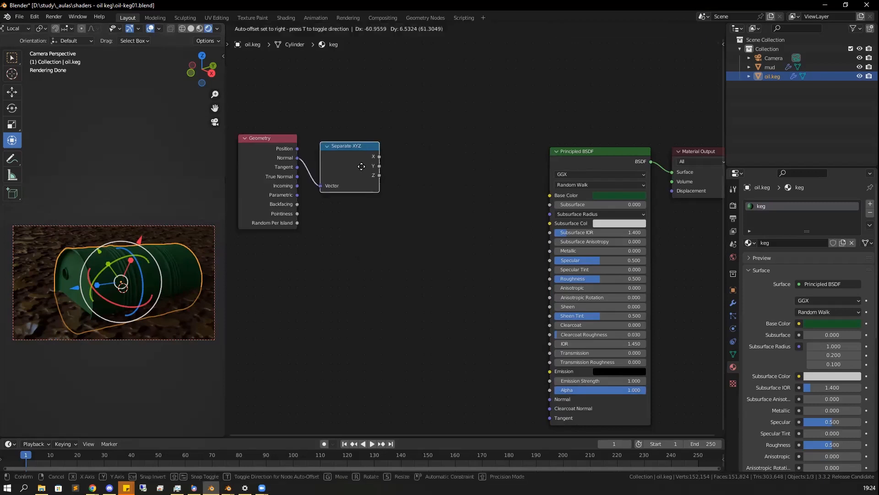
{"action": "left_click", "coordinate": [351, 166]}
{"action": "left_click_drag", "start_coordinate": [371, 170], "coordinate": [384, 165]}
{"action": "left_click", "coordinate": [334, 160]}
{"action": "left_click", "coordinate": [340, 162], "text": "ctrl+shift"}
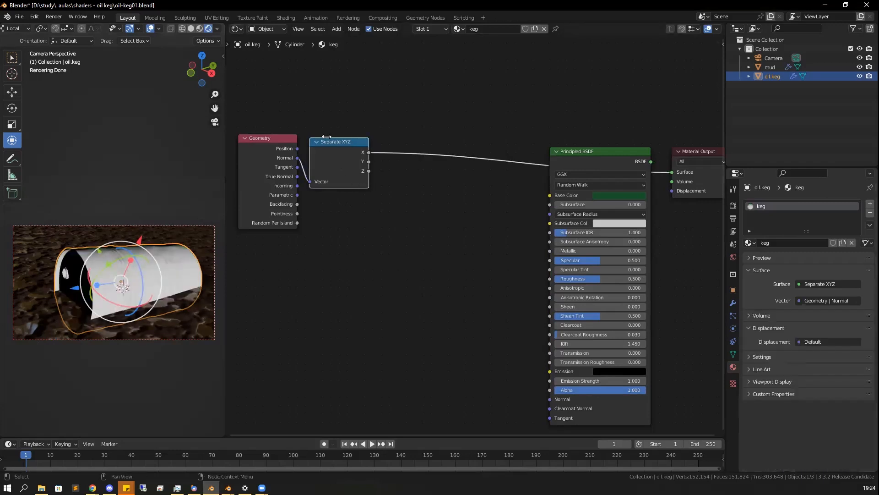
{"action": "left_click_drag", "start_coordinate": [273, 121], "coordinate": [294, 145]}
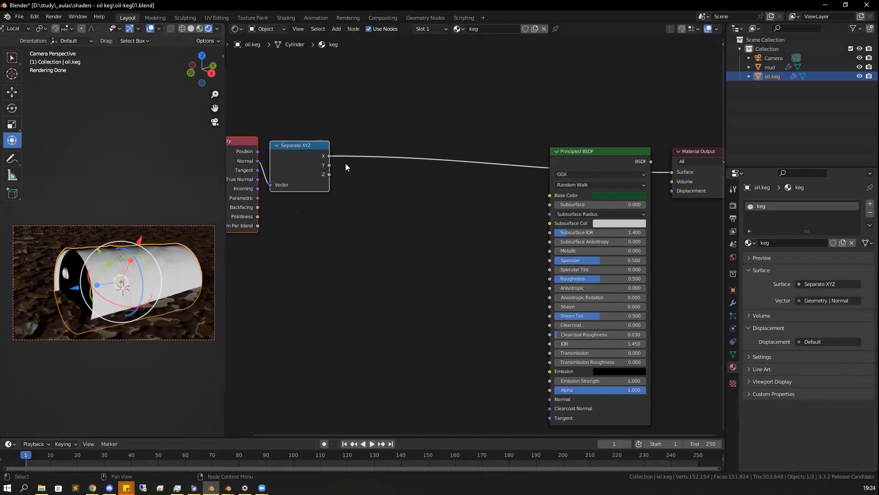
Insert a ColorRamp on the link from Separate XYZ's X output and set its black stop to position 0.827
{"action": "key", "text": "shift+a"}
{"action": "mouse_move", "coordinate": [321, 221]}
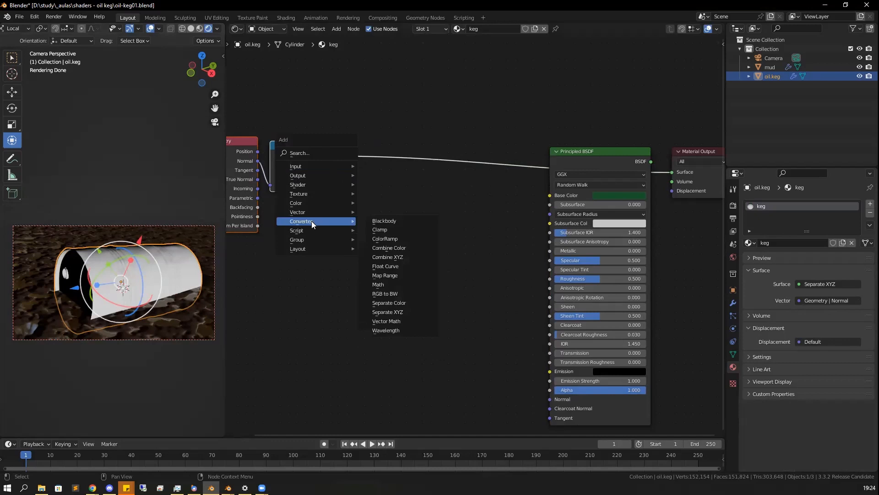
{"action": "left_click", "coordinate": [384, 238]}
{"action": "left_click", "coordinate": [387, 187]}
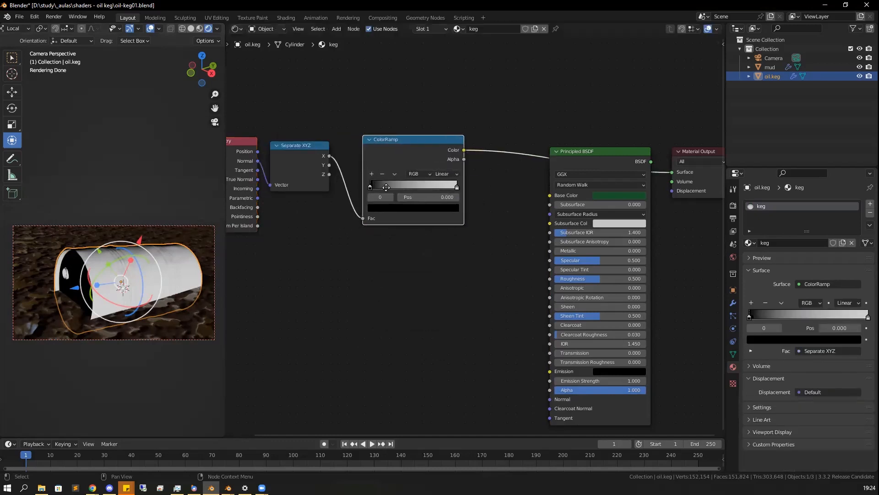
{"action": "left_click_drag", "start_coordinate": [386, 188], "coordinate": [447, 189]}
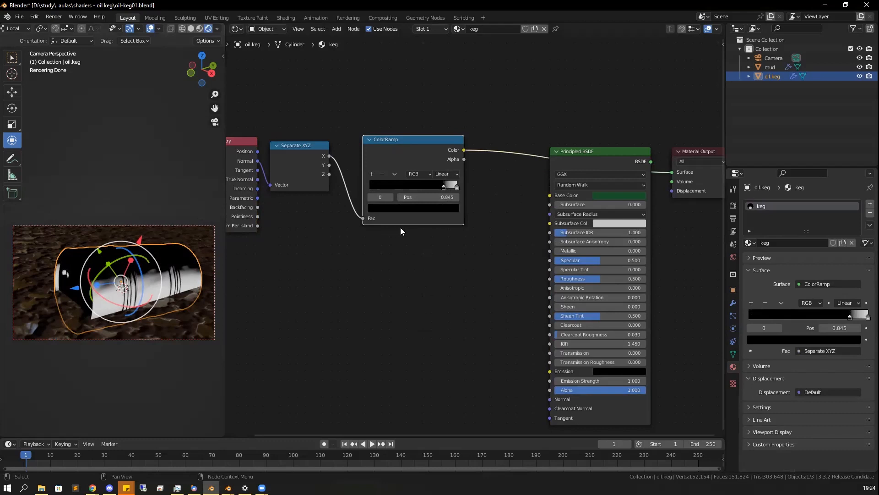
{"action": "left_click_drag", "start_coordinate": [443, 186], "coordinate": [441, 188]}
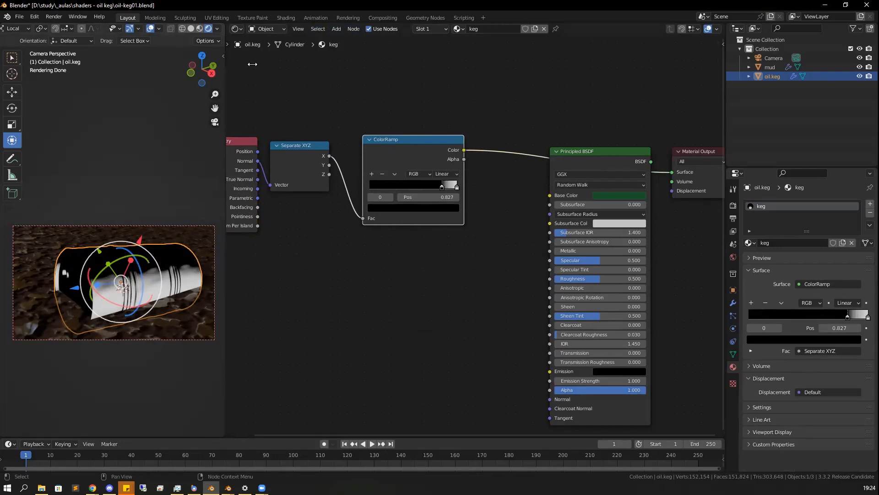
Drive the ColorRamp's Fac with the Separate XYZ node's Z output instead of X
{"action": "scroll", "coordinate": [314, 80], "scroll_direction": "down", "scroll_amount": 2}
{"action": "scroll", "coordinate": [320, 78], "scroll_direction": "up", "scroll_amount": 2}
{"action": "left_click_drag", "start_coordinate": [326, 176], "coordinate": [364, 218]}
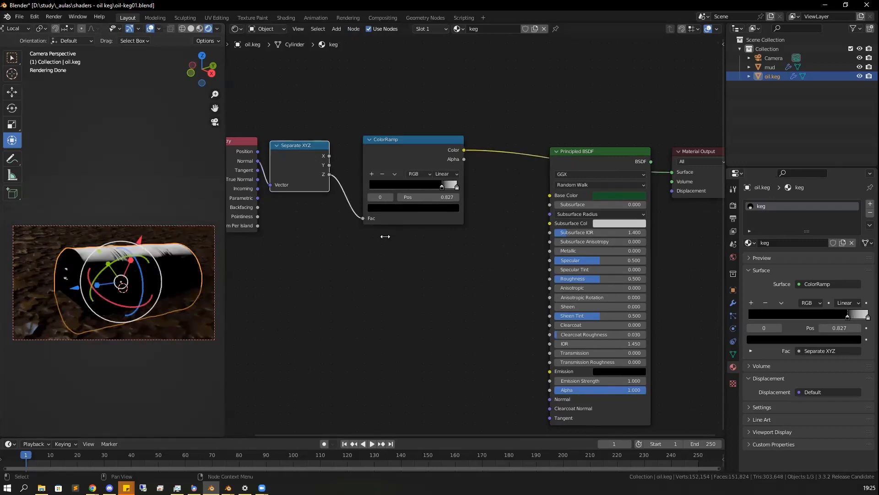
Tidy the mask chain by lining up the Separate XYZ and ColorRamp nodes close beside the Geometry node
{"action": "left_click_drag", "start_coordinate": [301, 146], "coordinate": [308, 143]}
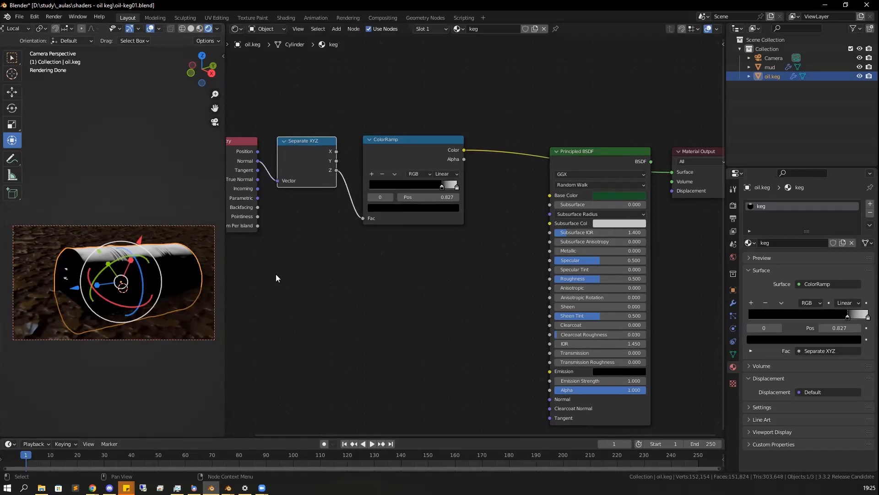
{"action": "middle_click_drag", "start_coordinate": [267, 128], "coordinate": [336, 133]}
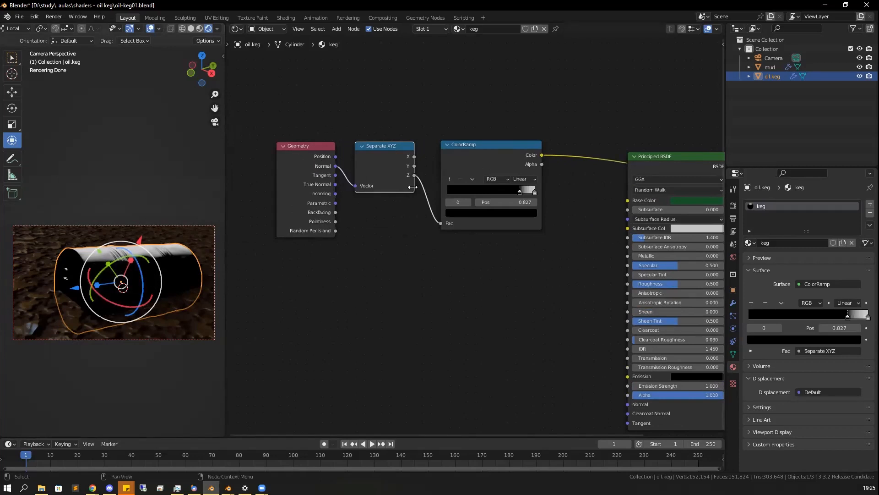
{"action": "left_click_drag", "start_coordinate": [409, 185], "coordinate": [402, 187]}
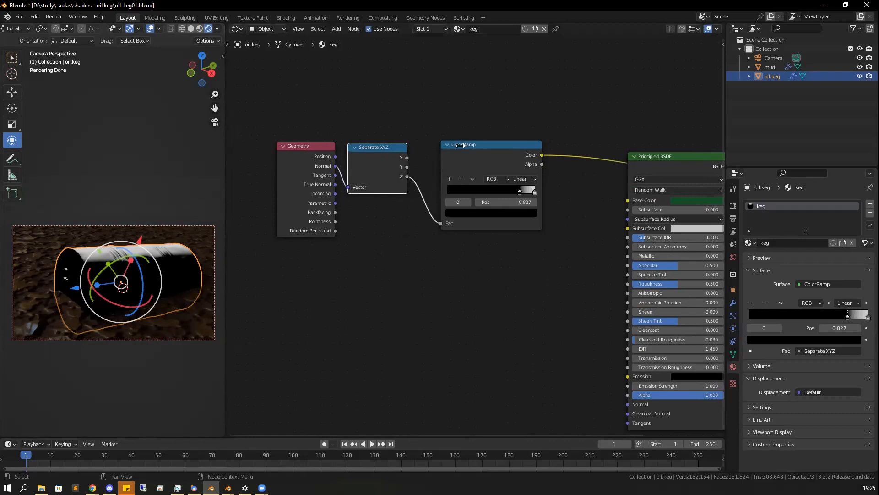
{"action": "left_click_drag", "start_coordinate": [456, 146], "coordinate": [440, 148]}
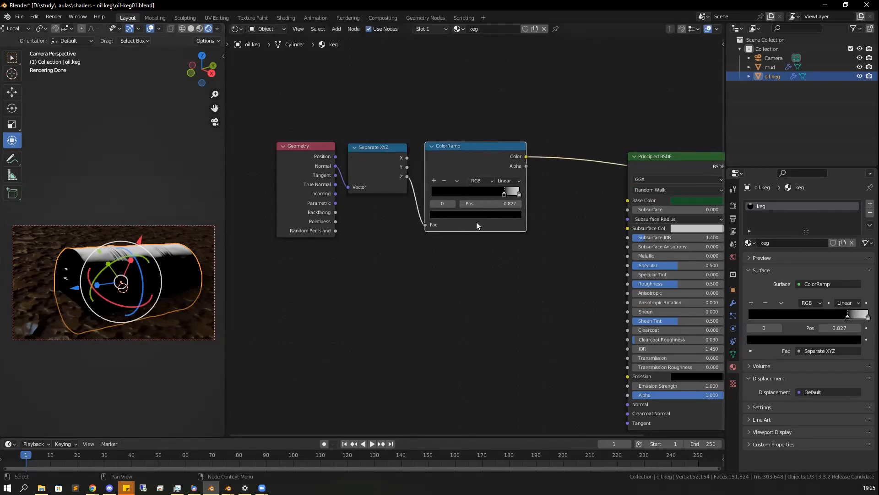
Set the ColorRamp's black stop to position 0.727 and shift the three mask nodes farther from the Principled BSDF
{"action": "mouse_move", "coordinate": [503, 194]}
{"action": "left_mouse_down"}
{"action": "mouse_move", "coordinate": [478, 195]}
{"action": "mouse_move", "coordinate": [494, 198]}
{"action": "left_mouse_up"}
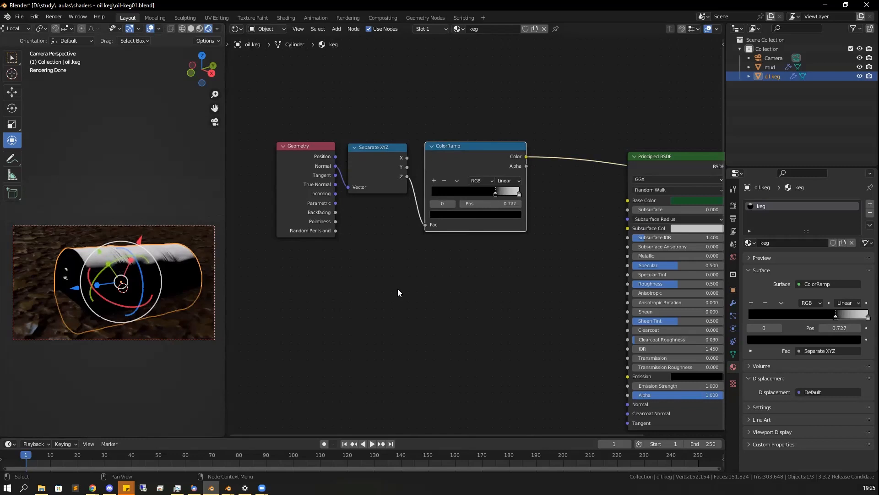
{"action": "left_click_drag", "start_coordinate": [287, 135], "coordinate": [494, 218]}
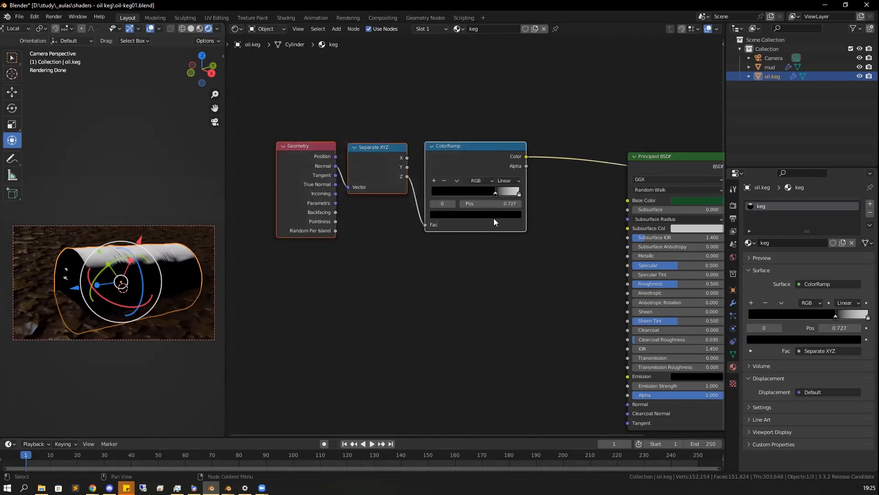
{"action": "left_click_drag", "start_coordinate": [451, 145], "coordinate": [374, 140]}
Insert a MixRGB node on the ColorRamp's output link and feed the ramp's Color into its Fac
{"action": "left_click", "coordinate": [460, 121]}
{"action": "key", "text": "shift+a"}
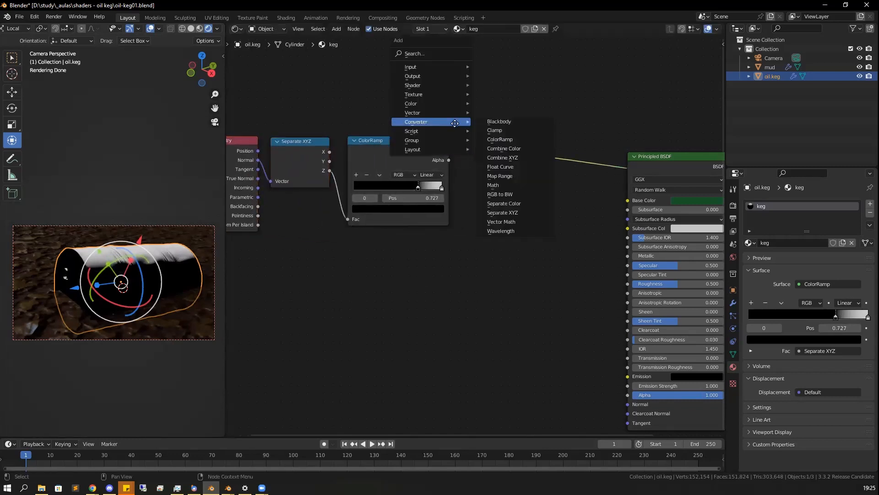
{"action": "mouse_move", "coordinate": [418, 103]}
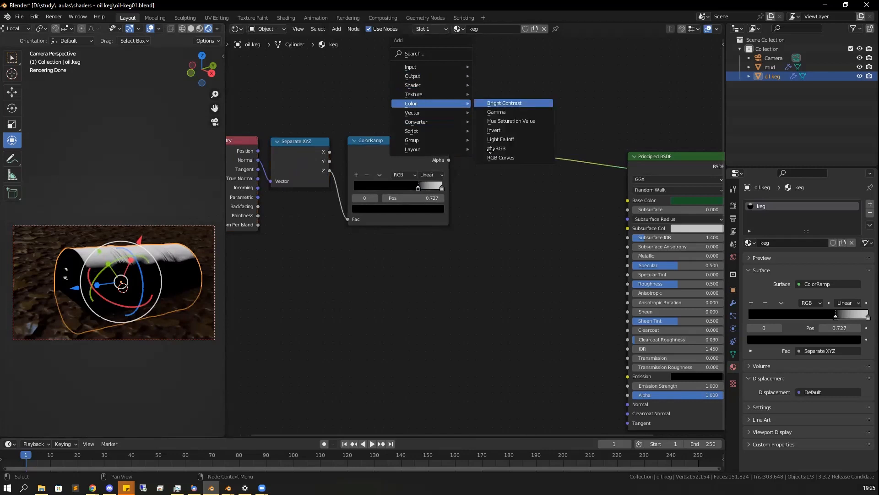
{"action": "left_click", "coordinate": [495, 149]}
{"action": "left_click", "coordinate": [509, 154]}
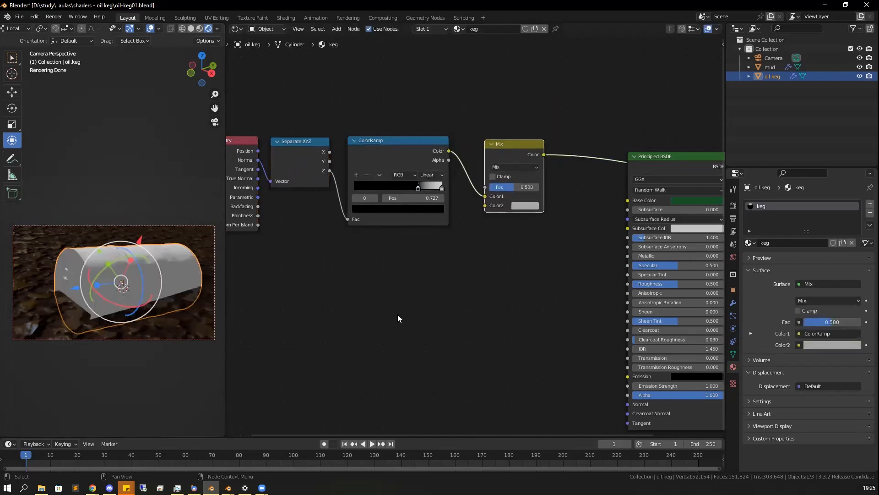
{"action": "mouse_move", "coordinate": [485, 196]}
{"action": "left_mouse_down"}
{"action": "mouse_move", "coordinate": [474, 190]}
{"action": "mouse_move", "coordinate": [485, 186]}
{"action": "left_mouse_up"}
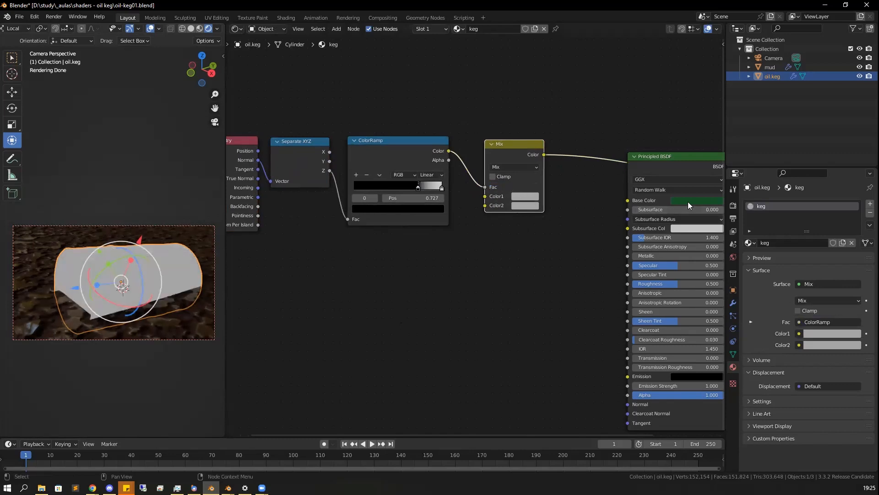
Copy the Principled BSDF's green base color to both Mix colors and darken Color2 to a deeper green
{"action": "left_click_drag", "start_coordinate": [705, 201], "coordinate": [520, 206]}
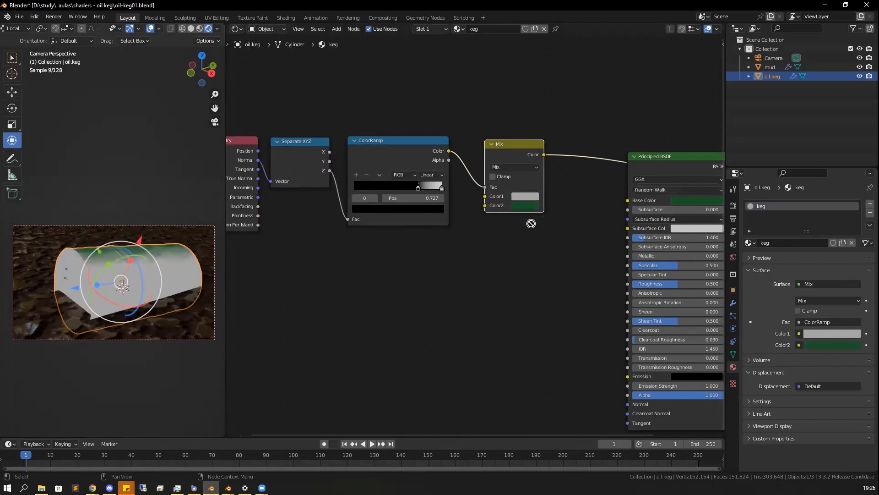
{"action": "left_click_drag", "start_coordinate": [692, 200], "coordinate": [524, 197]}
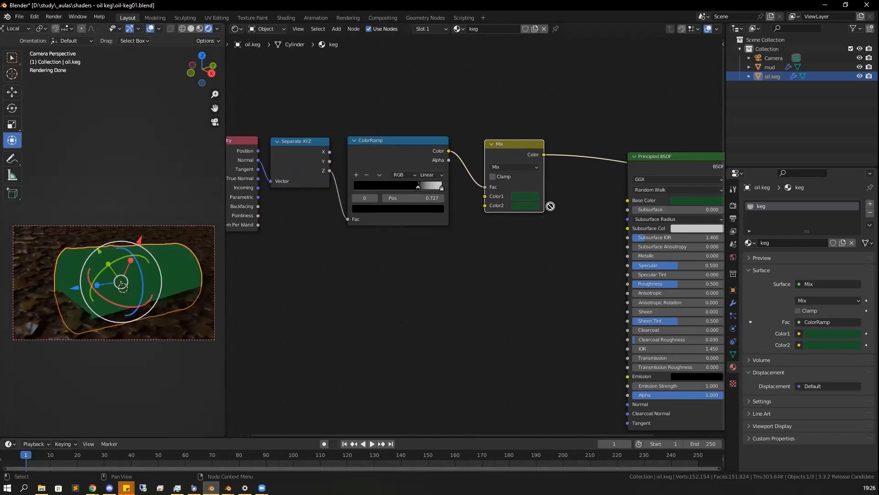
{"action": "left_click", "coordinate": [526, 206]}
{"action": "left_click_drag", "start_coordinate": [531, 185], "coordinate": [512, 184]}
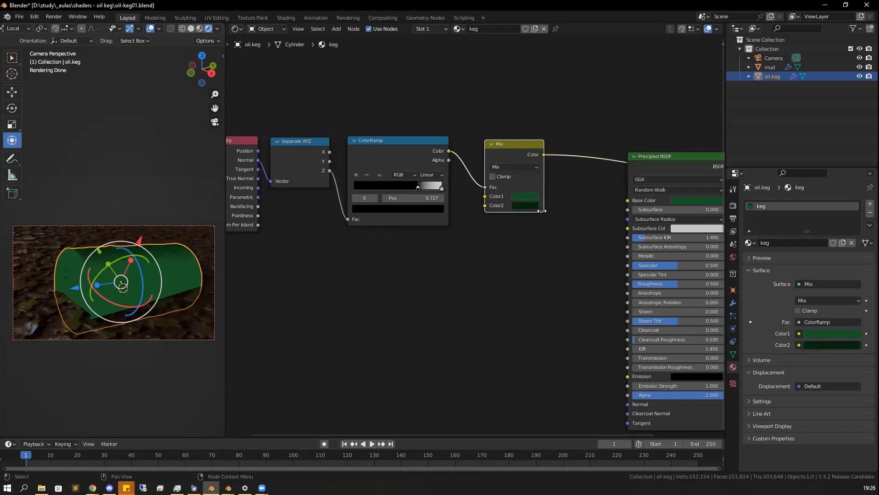
Connect the Mix color to the Principled BSDF's Base Color, restore the shader to the output, and place Mix closer to the ColorRamp
{"action": "left_click_drag", "start_coordinate": [545, 154], "coordinate": [627, 200]}
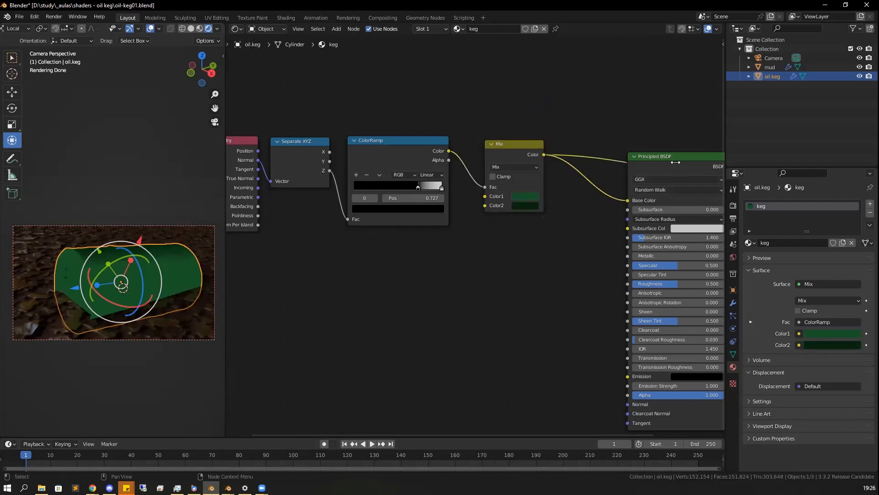
{"action": "left_click", "coordinate": [676, 162], "text": "ctrl+shift"}
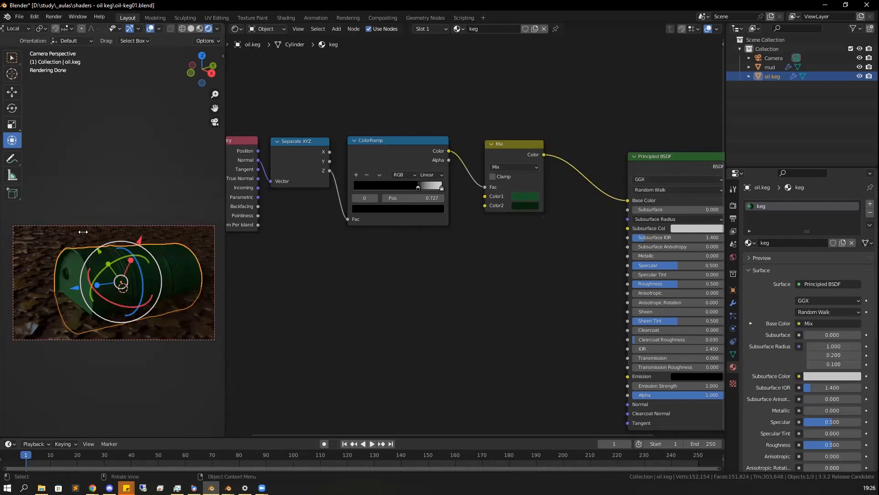
{"action": "left_click_drag", "start_coordinate": [503, 148], "coordinate": [483, 148]}
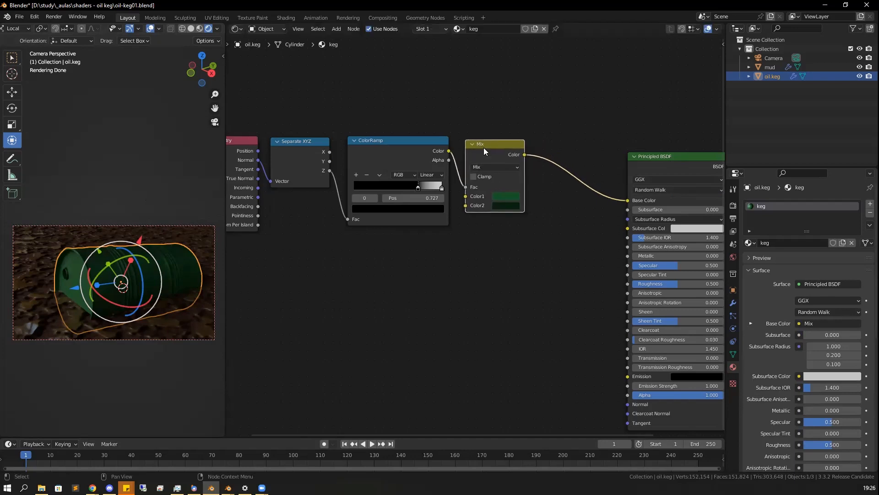
Frame the Geometry, Separate XYZ, ColorRamp and Mix nodes together and label the frame "cor base"
{"action": "scroll", "coordinate": [488, 196], "scroll_direction": "down", "scroll_amount": 1}
{"action": "left_click_drag", "start_coordinate": [243, 140], "coordinate": [450, 244]}
{"action": "key", "text": "ctrl+j"}
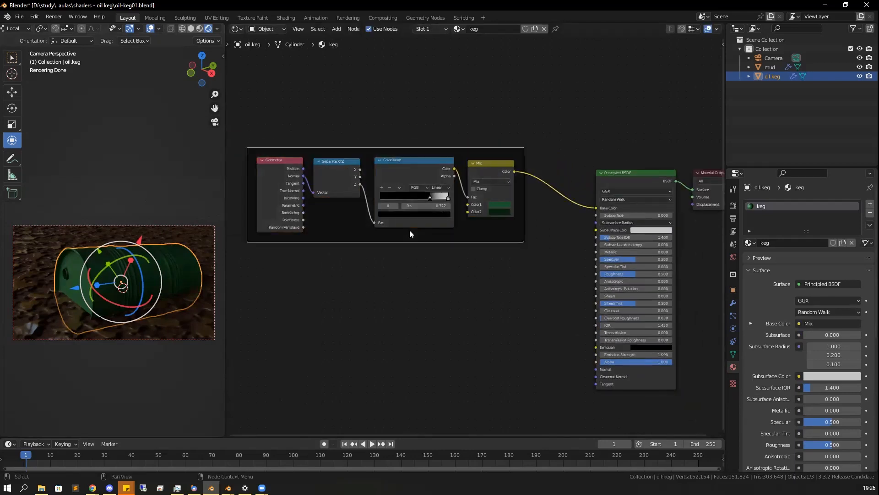
{"action": "key", "text": "F2"}
{"action": "type", "text": "cor base"}
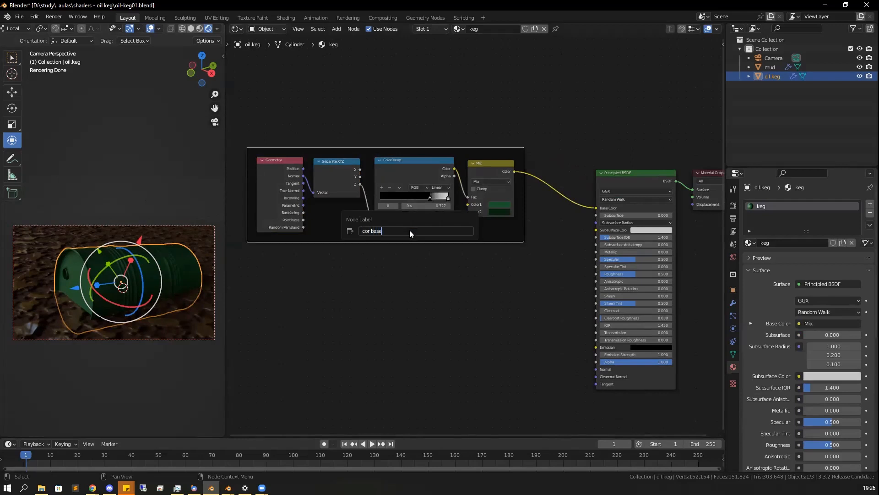
{"action": "key", "text": "Return"}
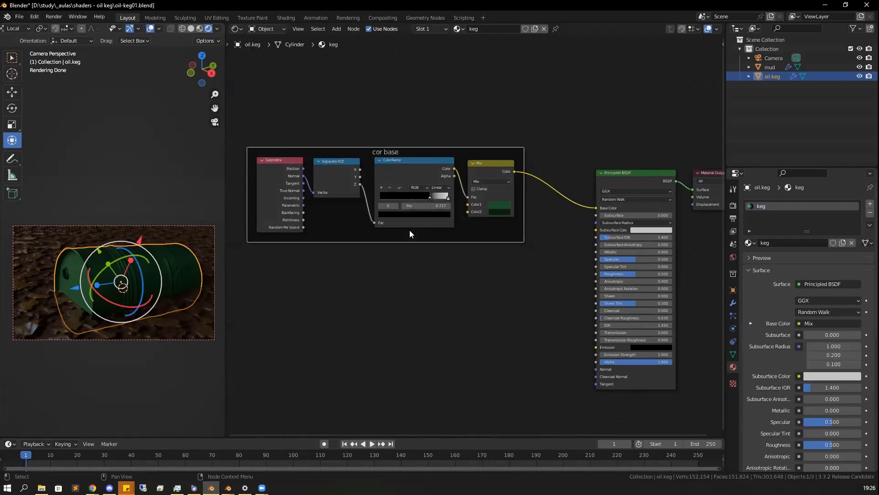
Extend the frame's label to "cor base com sujeira" and move the frame up to free space beneath it
{"action": "key", "text": "F2"}
{"action": "left_click", "coordinate": [396, 151]}
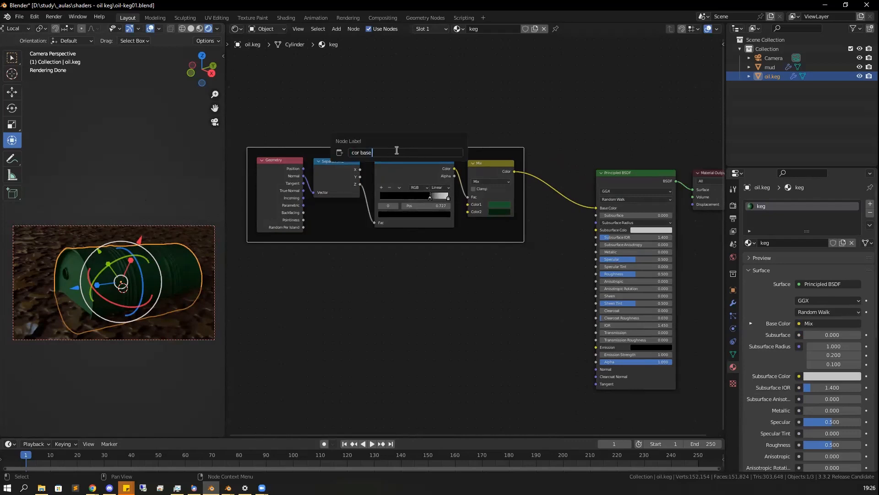
{"action": "type", "text": "com sujeira"}
{"action": "key", "text": "Return"}
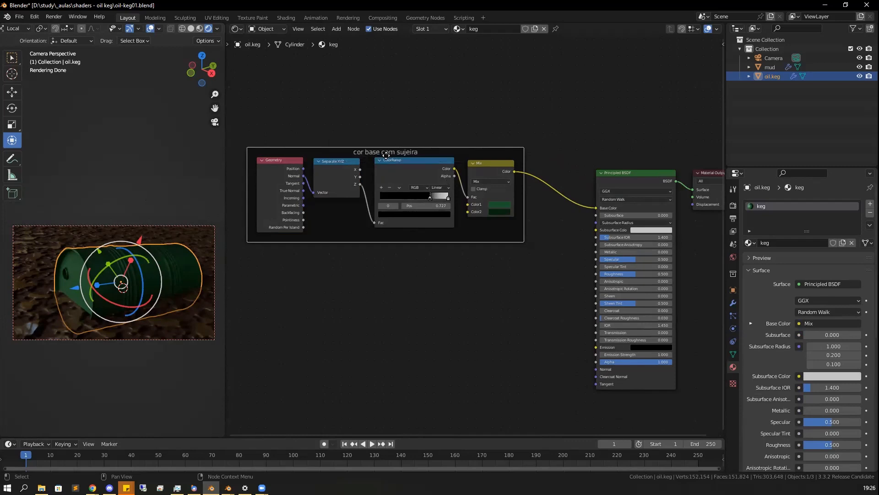
{"action": "left_click_drag", "start_coordinate": [392, 151], "coordinate": [390, 127]}
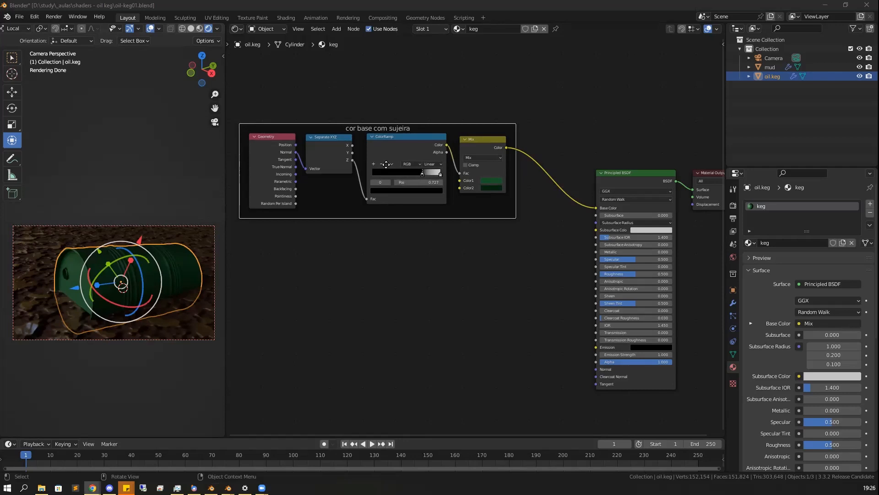
{"action": "mouse_move", "coordinate": [395, 127]}
{"action": "left_mouse_down"}
{"action": "mouse_move", "coordinate": [411, 120]}
{"action": "mouse_move", "coordinate": [403, 112]}
{"action": "left_mouse_up"}
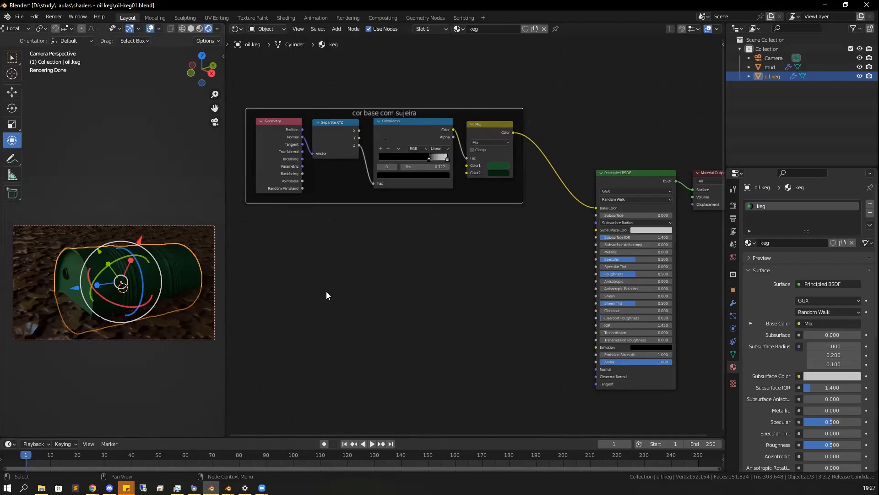
Add a Texture Coordinate node below the frame and link its Object output to the Vector of a new Noise Texture
{"action": "left_click", "coordinate": [266, 244]}
{"action": "key", "text": "shift+a"}
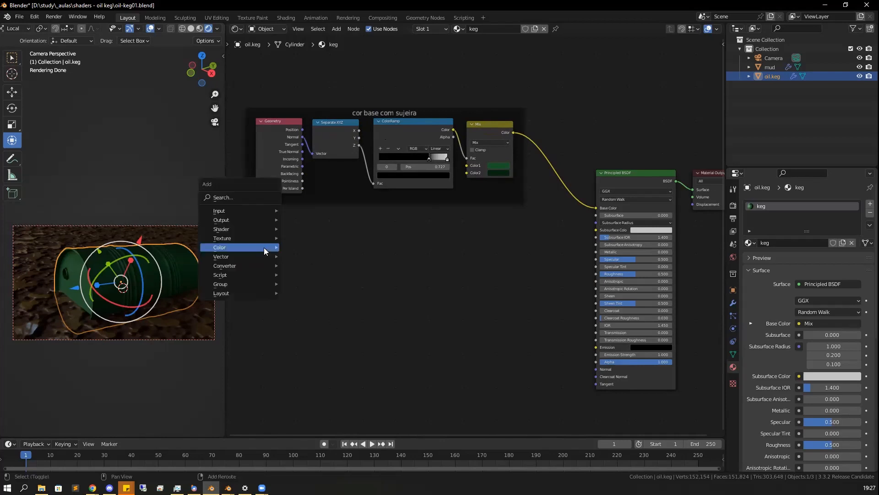
{"action": "mouse_move", "coordinate": [264, 247]}
{"action": "mouse_move", "coordinate": [228, 211]}
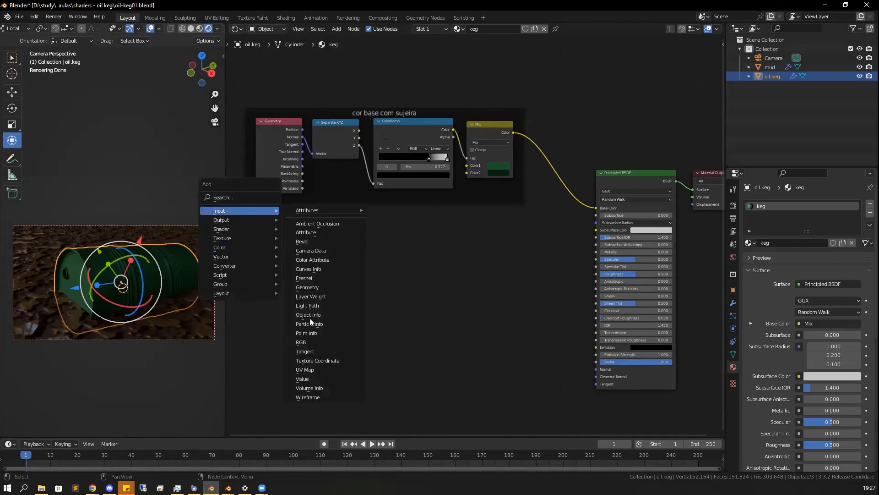
{"action": "left_click", "coordinate": [320, 361]}
{"action": "left_click", "coordinate": [257, 228]}
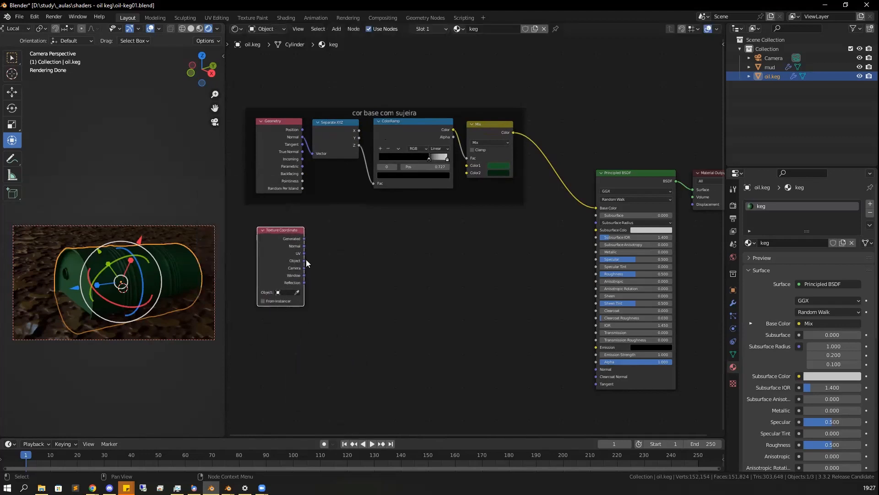
{"action": "left_click_drag", "start_coordinate": [305, 260], "coordinate": [320, 265]}
{"action": "type", "text": "noise"}
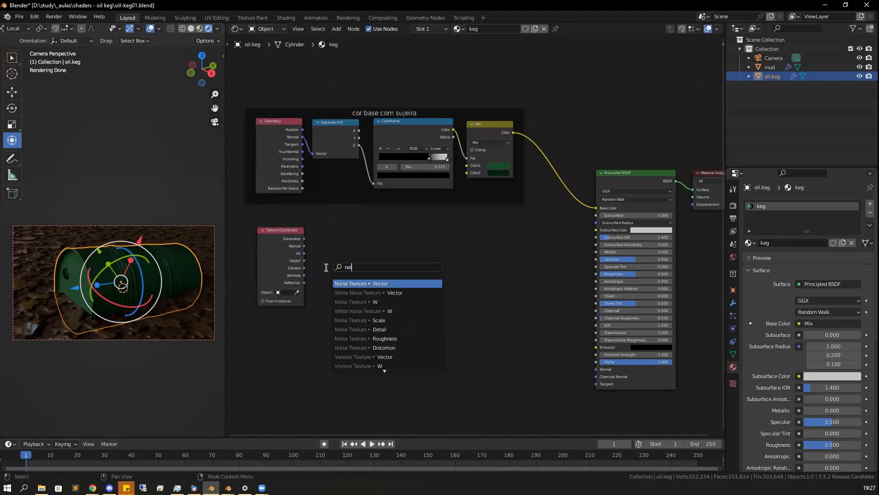
{"action": "key", "text": "Return"}
{"action": "left_click", "coordinate": [348, 256]}
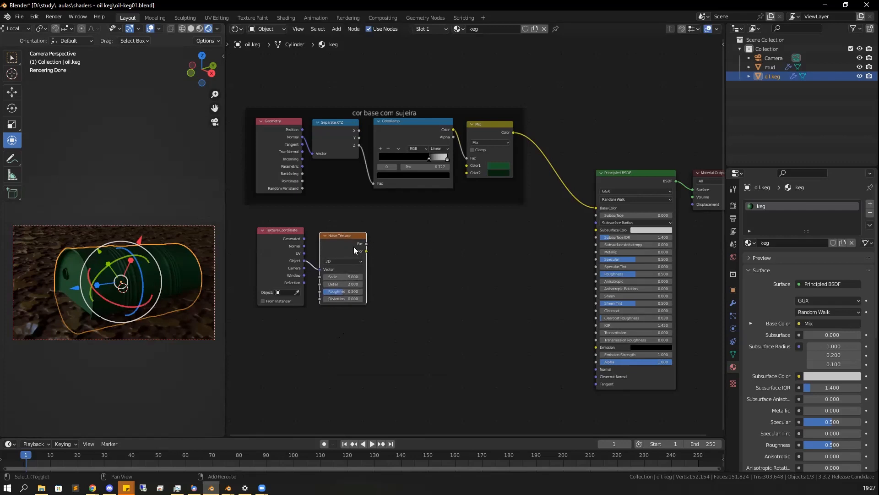
Add a ColorRamp beside the Noise Texture, drive its Fac with the noise Fac, and preview it on the keg
{"action": "key", "text": "shift+a"}
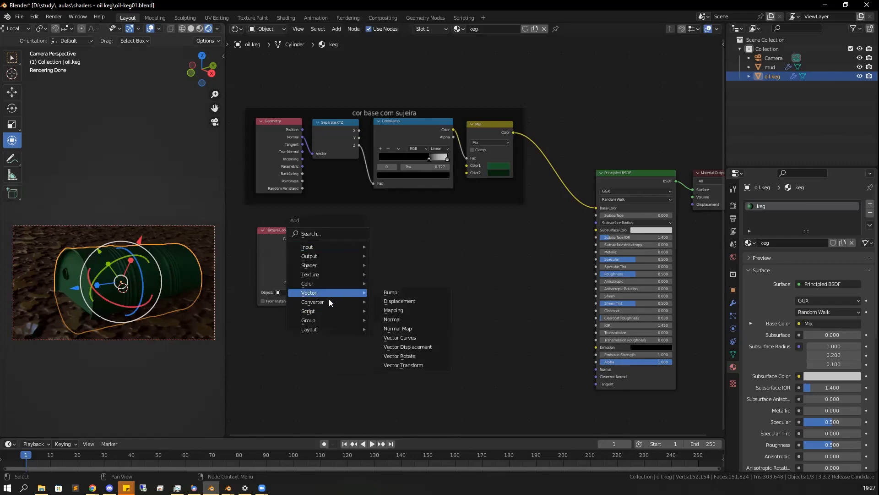
{"action": "mouse_move", "coordinate": [332, 301]}
{"action": "left_click", "coordinate": [400, 320]}
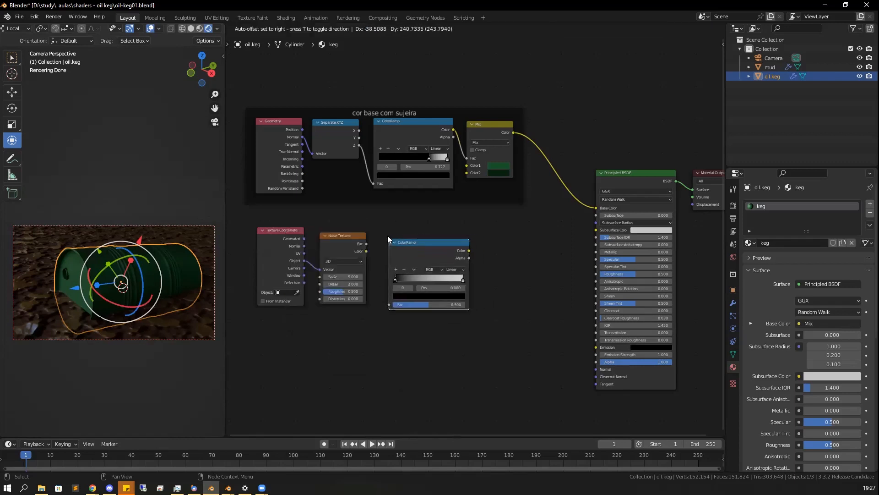
{"action": "left_click", "coordinate": [367, 249]}
{"action": "left_click_drag", "start_coordinate": [367, 244], "coordinate": [380, 298]}
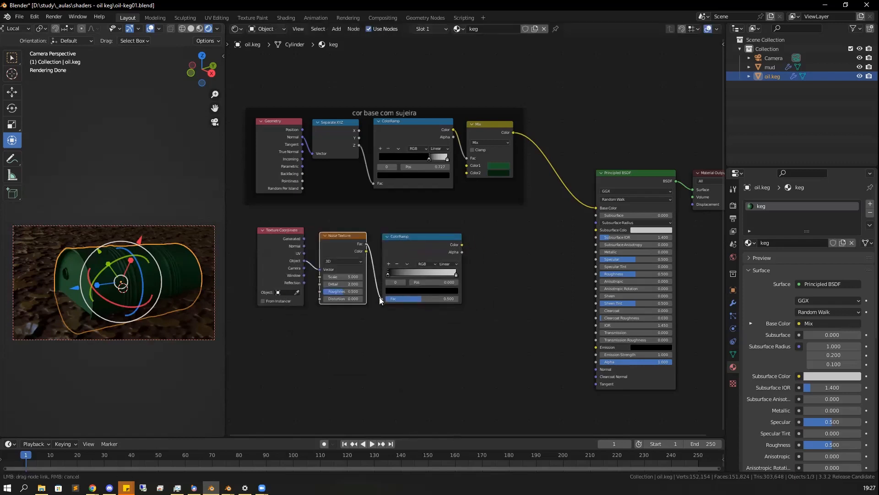
{"action": "left_click", "coordinate": [434, 244], "text": "ctrl+shift"}
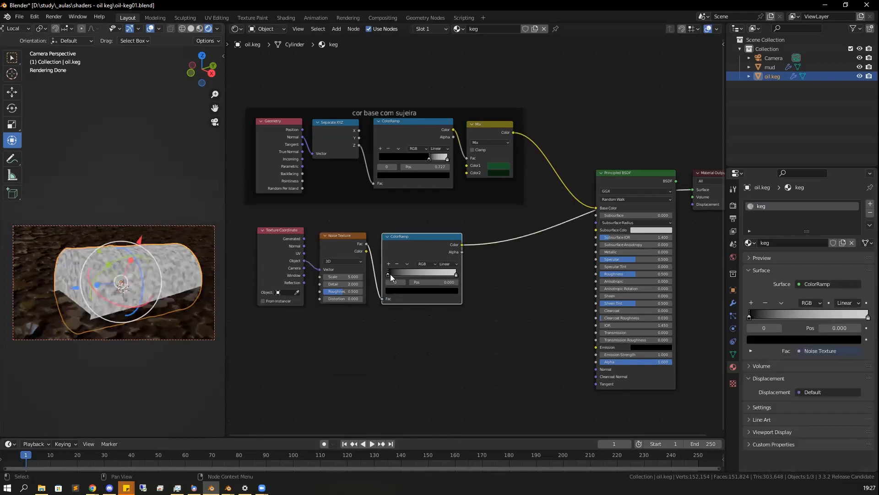
Tighten the noise ColorRamp's stops with the white one at 0.518, and set the Noise Texture's Distortion to 1.400
{"action": "left_click_drag", "start_coordinate": [389, 273], "coordinate": [419, 274]}
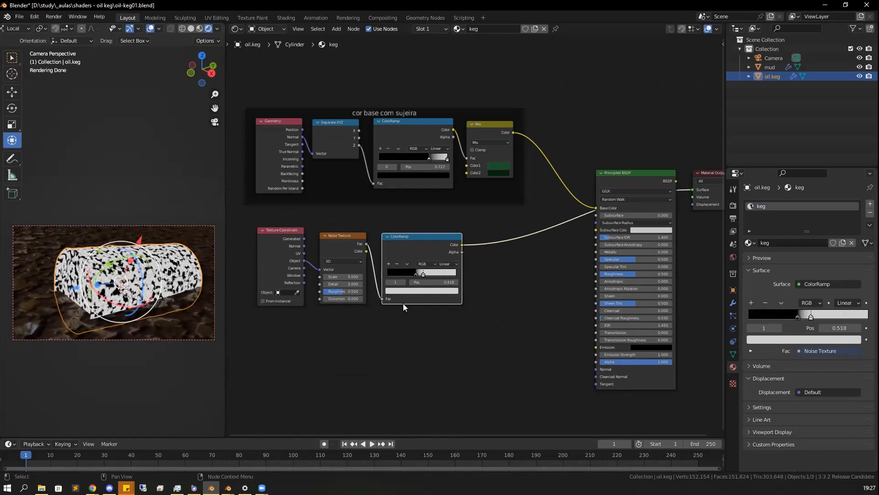
{"action": "left_click", "coordinate": [359, 298]}
{"action": "left_click", "coordinate": [361, 298]}
{"action": "left_click_drag", "start_coordinate": [332, 298], "coordinate": [348, 300]}
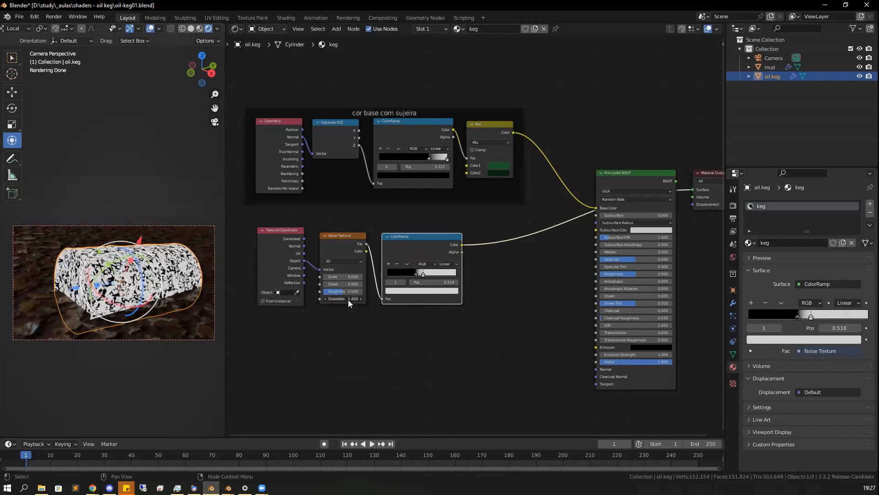
Reduce the noise mask to sparse dark flecks by lowering both ColorRamp stops, with the white stop at 0.359
{"action": "scroll", "coordinate": [149, 308], "scroll_direction": "up", "scroll_amount": 3}
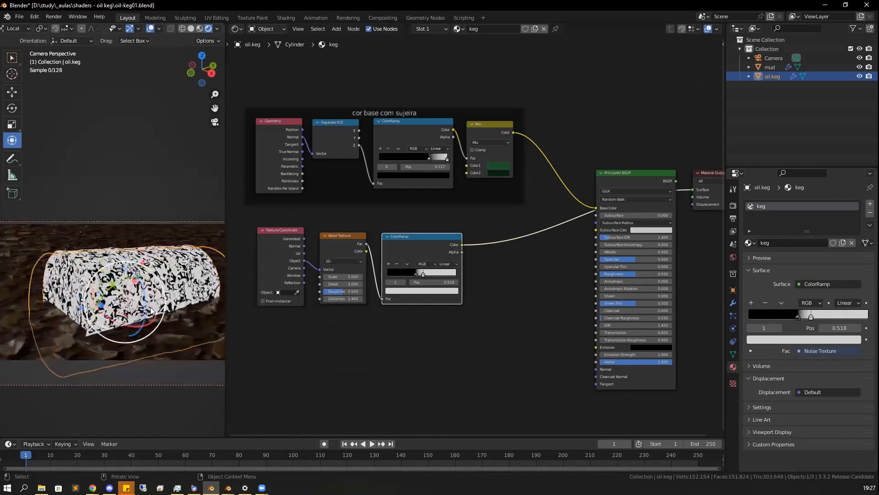
{"action": "scroll", "coordinate": [151, 309], "scroll_direction": "up", "scroll_amount": 2}
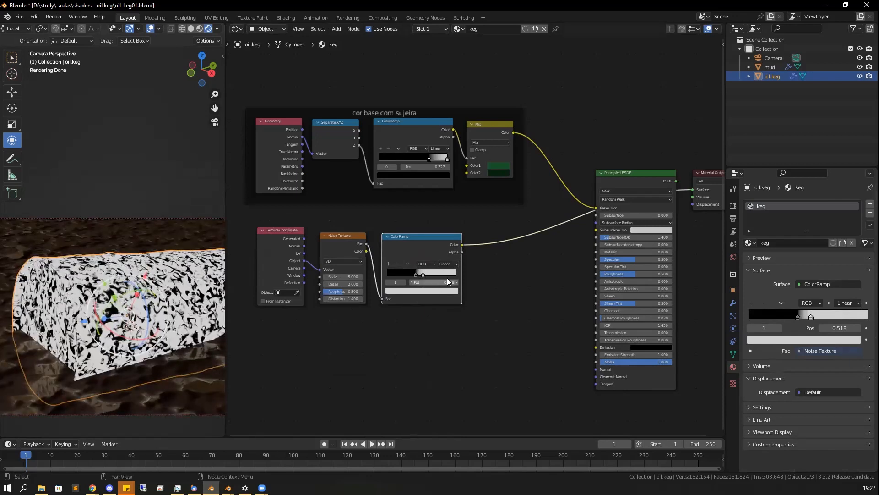
{"action": "scroll", "coordinate": [423, 275], "scroll_direction": "up", "scroll_amount": 3}
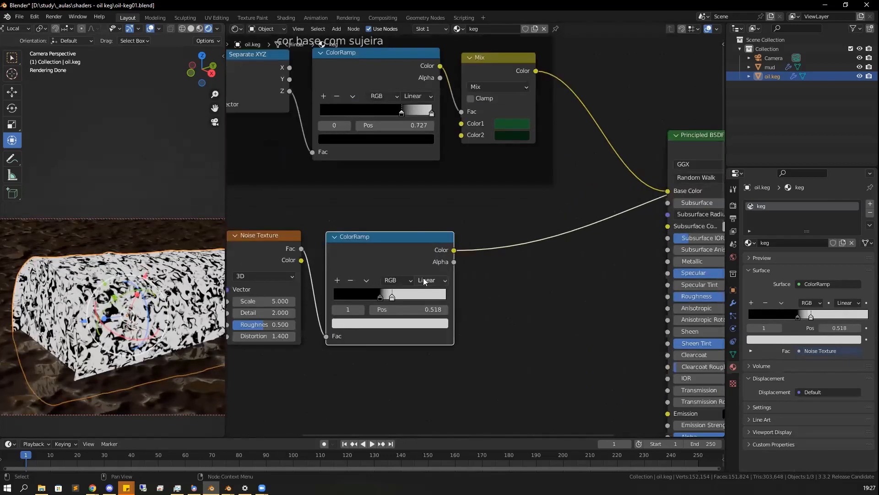
{"action": "left_click_drag", "start_coordinate": [384, 301], "coordinate": [375, 301]}
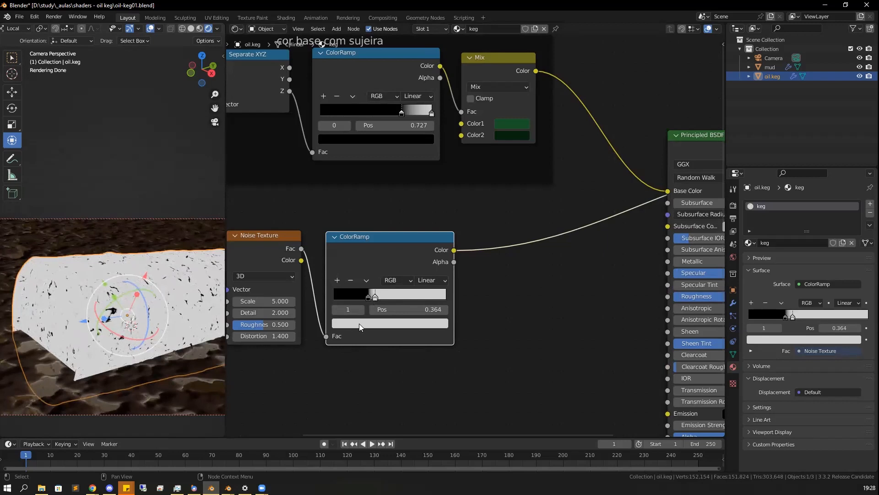
{"action": "left_click_drag", "start_coordinate": [375, 300], "coordinate": [375, 300]}
{"action": "key", "text": "alt+Tab"}
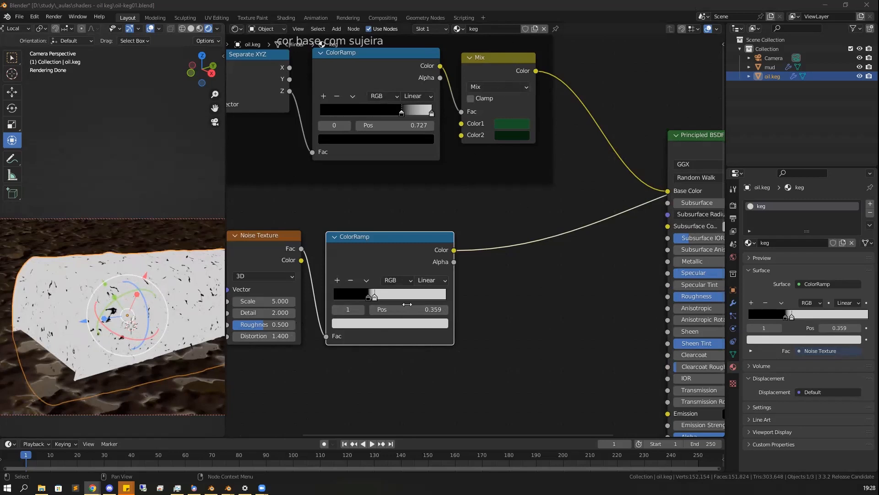
Frame the Texture Coordinate, Noise Texture and ColorRamp nodes of the noise mask together and label the frame "arranhoes"
{"action": "scroll", "coordinate": [465, 291], "scroll_direction": "down", "scroll_amount": 1}
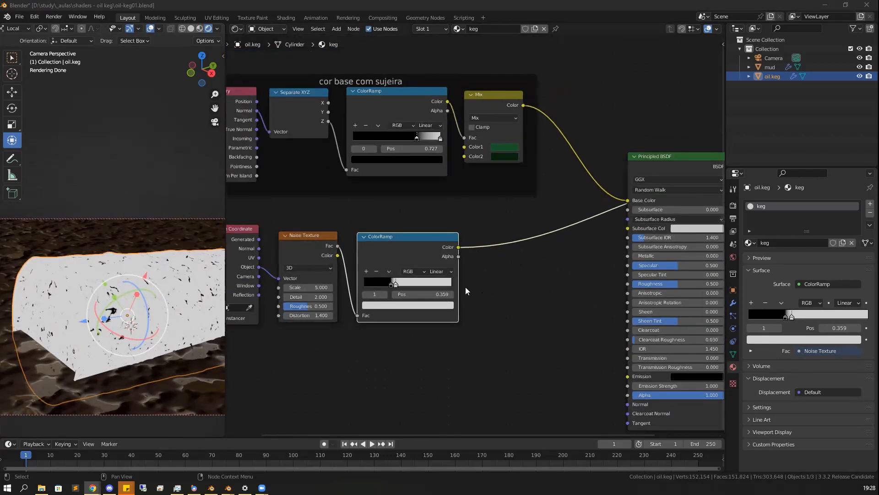
{"action": "scroll", "coordinate": [465, 291], "scroll_direction": "down", "scroll_amount": 2}
{"action": "left_click_drag", "start_coordinate": [263, 219], "coordinate": [498, 316]}
{"action": "key", "text": "ctrl+j"}
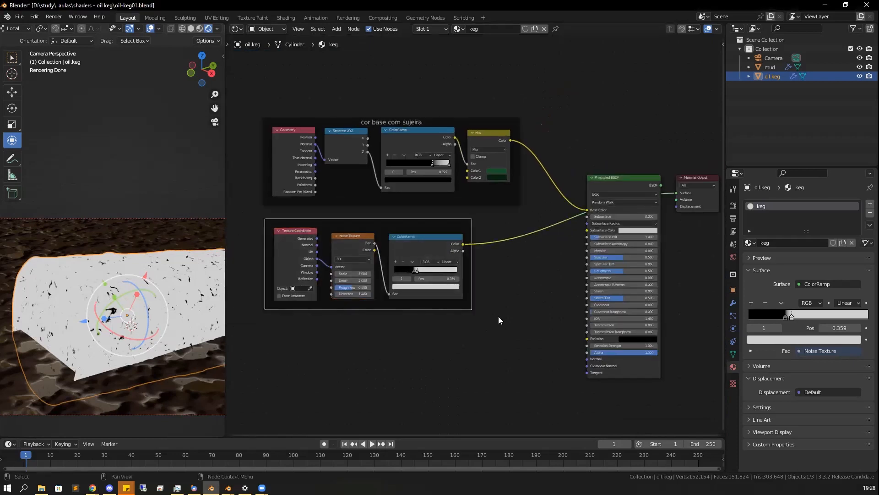
{"action": "key", "text": "F2"}
{"action": "type", "text": "ar"}
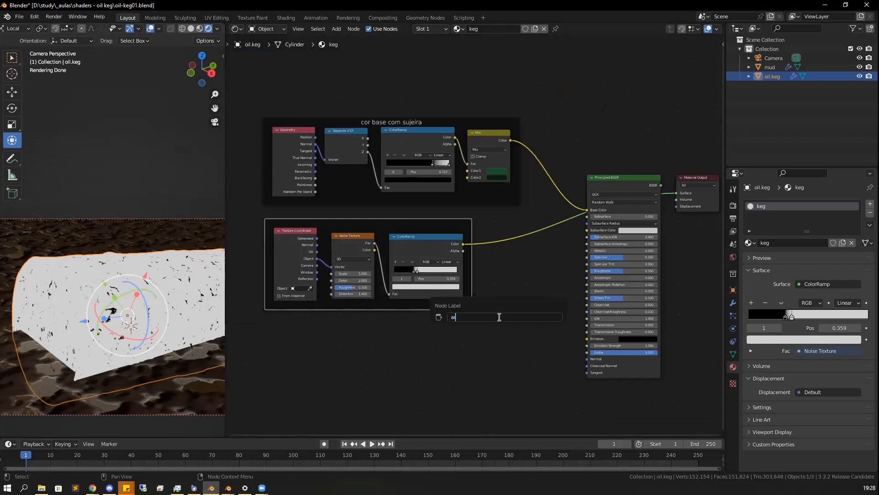
{"action": "type", "text": "ranhoes"}
{"action": "key", "text": "Return"}
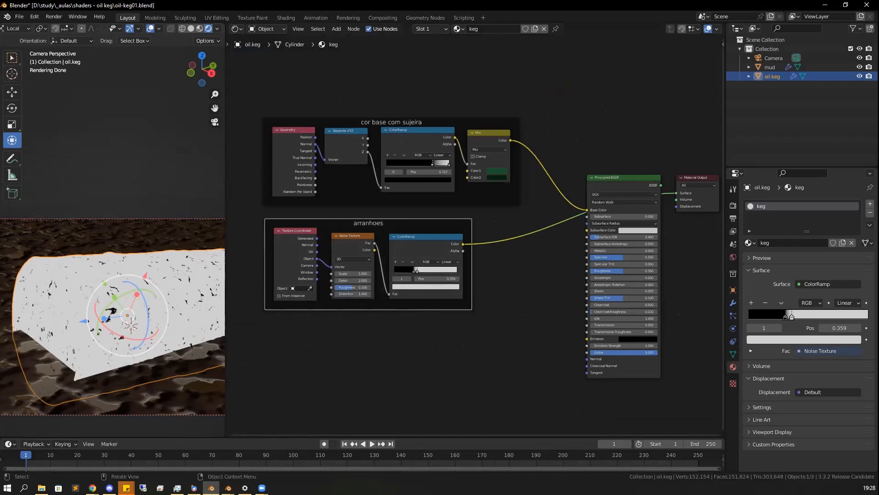
Shift the "cor base com sujeira" frame aside and insert a MixRGB node on its link to the Principled BSDF's Base Color
{"action": "left_click_drag", "start_coordinate": [389, 120], "coordinate": [333, 120]}
{"action": "key", "text": "shift+a"}
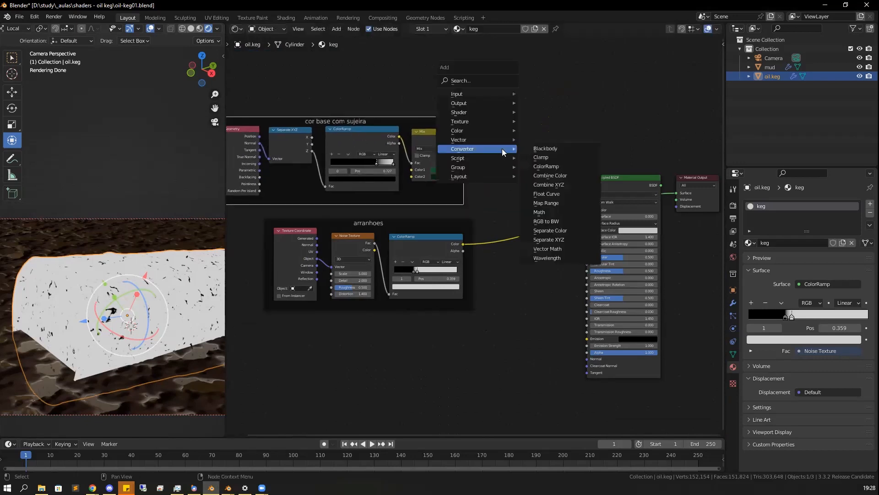
{"action": "mouse_move", "coordinate": [481, 121]}
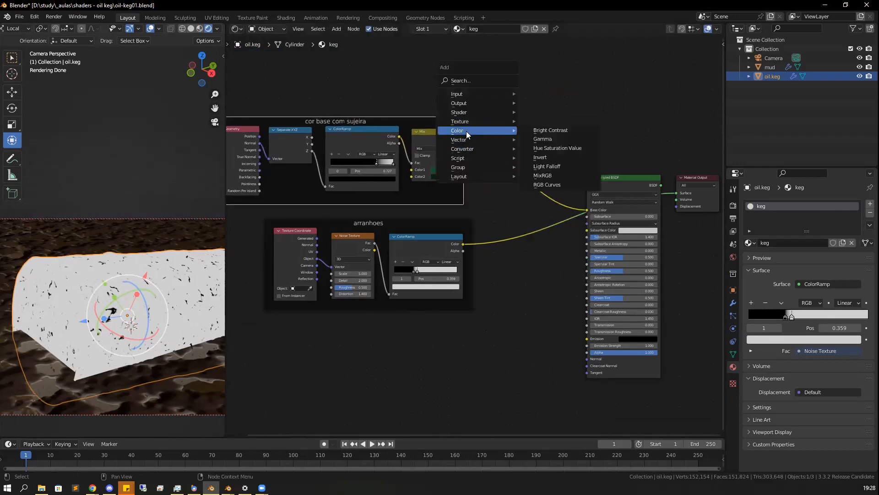
{"action": "left_click", "coordinate": [550, 175]}
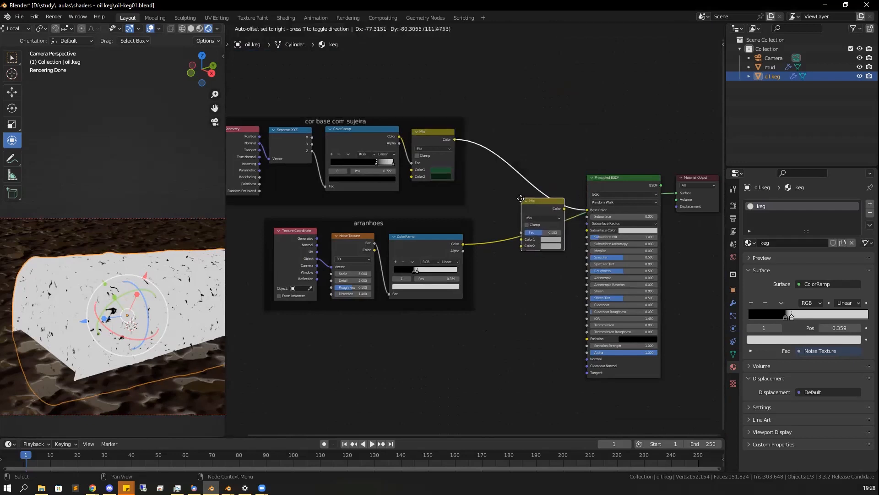
{"action": "left_click", "coordinate": [520, 158]}
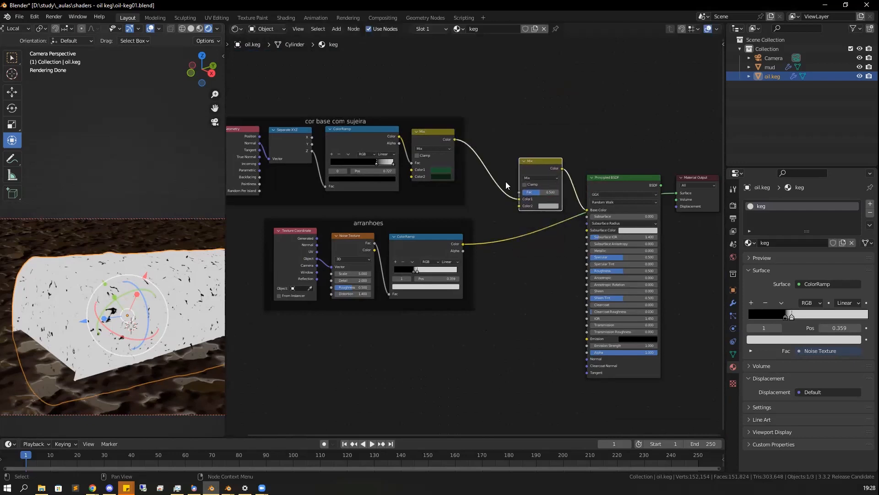
Drive the new Mix's Fac with the arranhoes ColorRamp, move the base color link to Color2, and preview the Mix before restoring the Principled BSDF output
{"action": "left_click", "coordinate": [463, 246]}
{"action": "left_click_drag", "start_coordinate": [464, 245], "coordinate": [519, 191]}
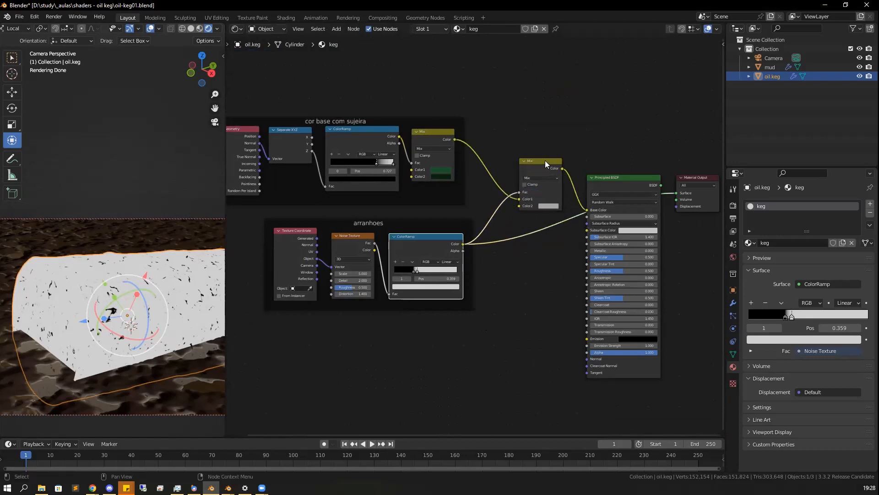
{"action": "left_click_drag", "start_coordinate": [537, 163], "coordinate": [532, 162]}
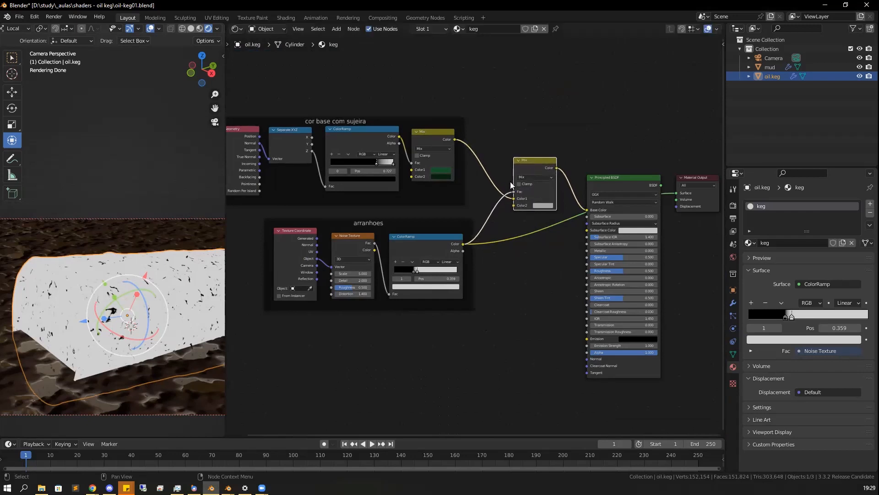
{"action": "left_click_drag", "start_coordinate": [517, 200], "coordinate": [516, 205]}
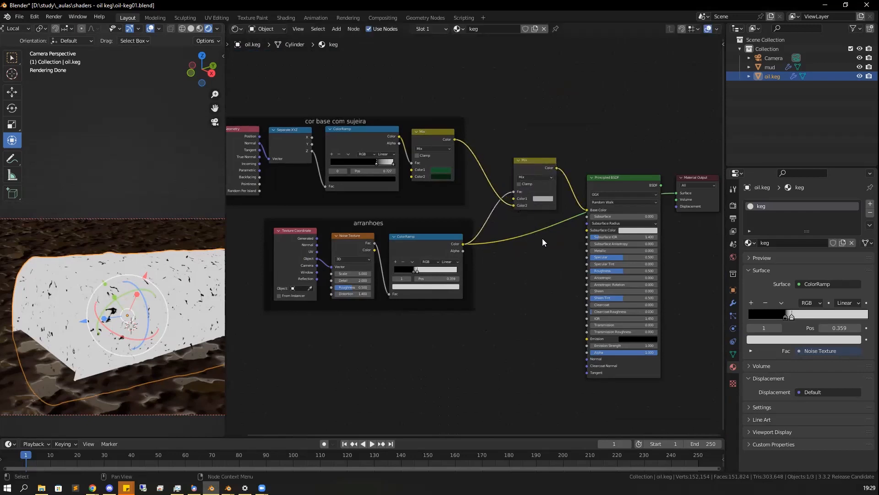
{"action": "left_click", "coordinate": [537, 162], "text": "ctrl+shift"}
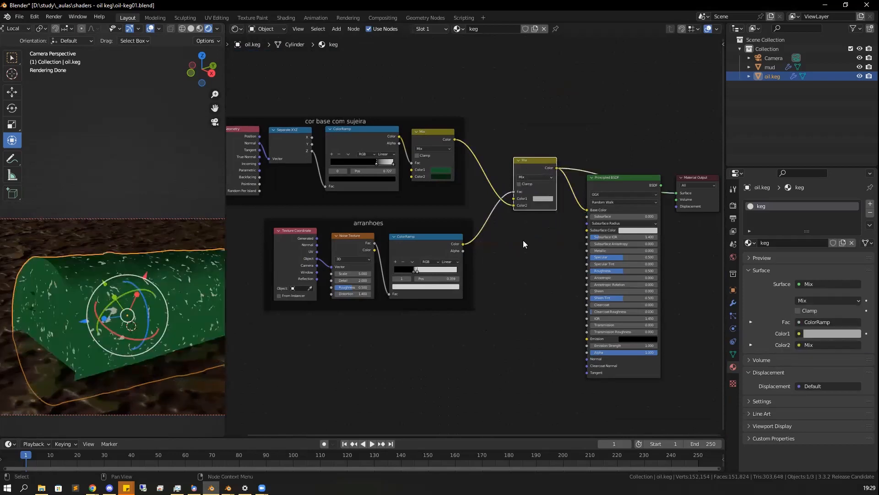
{"action": "left_click_drag", "start_coordinate": [539, 159], "coordinate": [527, 164]}
{"action": "left_click", "coordinate": [631, 180], "text": "ctrl+shift"}
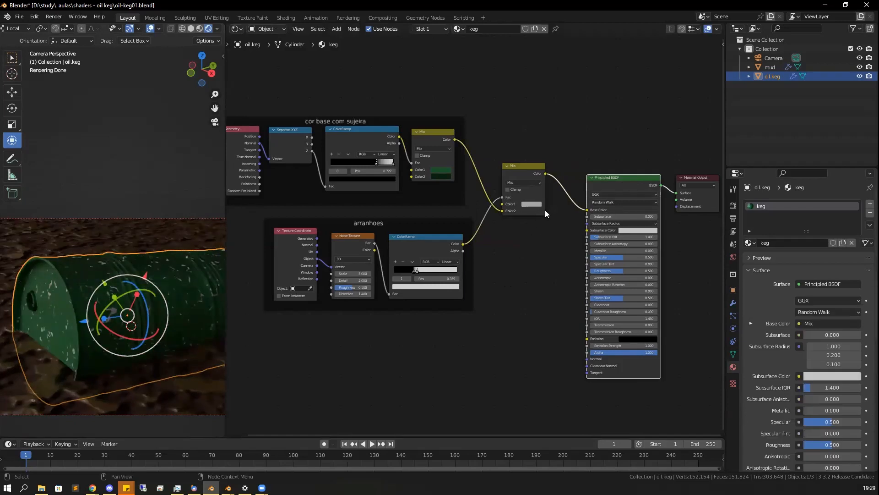
Darken the scratch Mix's Color1 to a muted grey with a slight green tint
{"action": "left_click", "coordinate": [531, 203]}
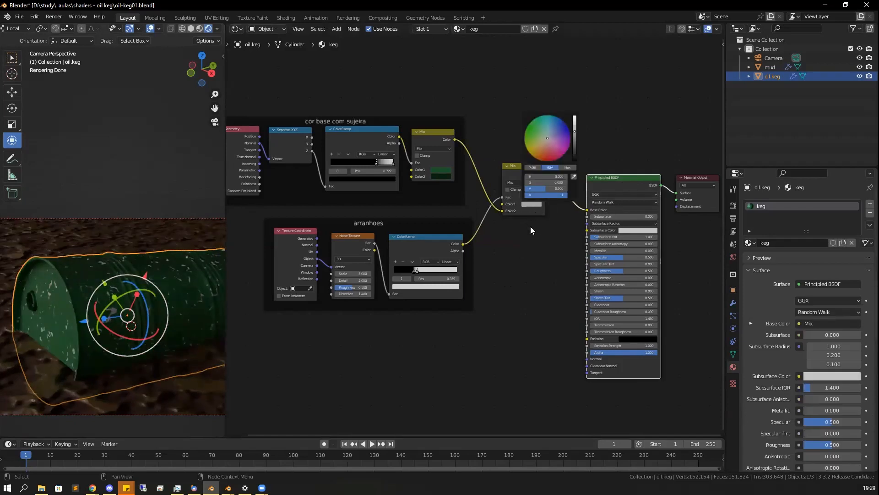
{"action": "left_click", "coordinate": [535, 203]}
{"action": "left_click_drag", "start_coordinate": [547, 188], "coordinate": [542, 187]}
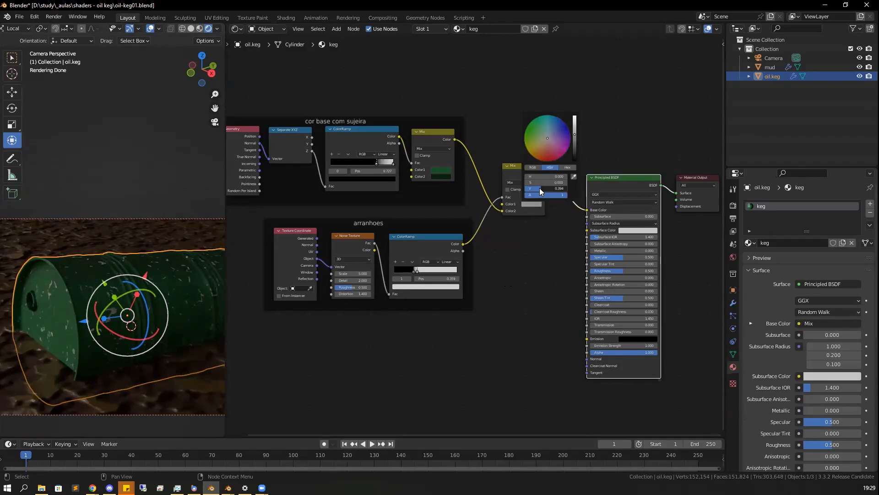
{"action": "left_click", "coordinate": [555, 217]}
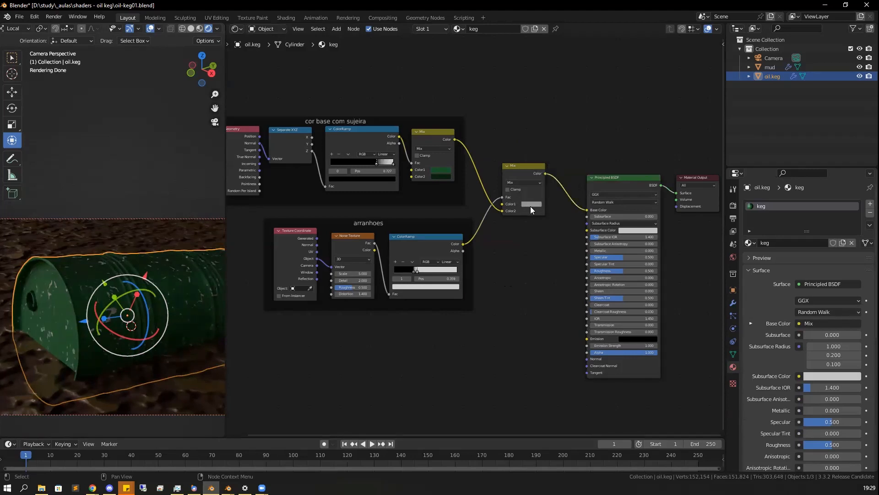
{"action": "left_click", "coordinate": [534, 203]}
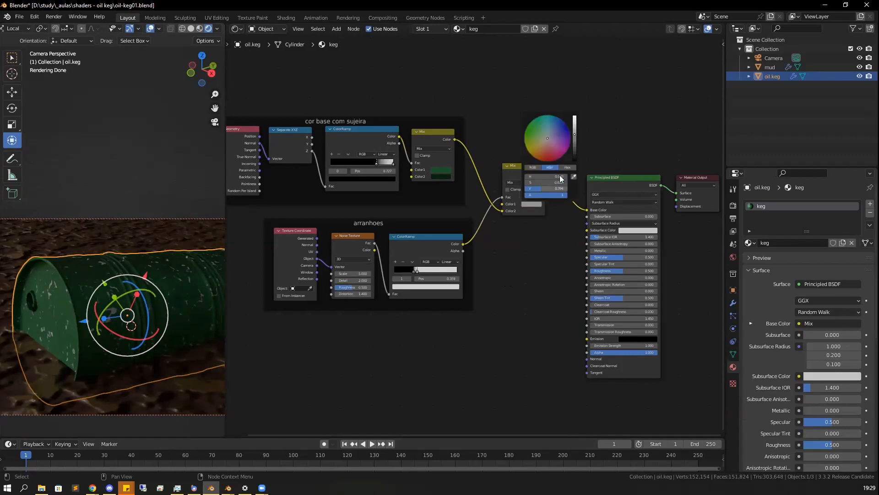
{"action": "left_click", "coordinate": [544, 135]}
{"action": "mouse_move", "coordinate": [533, 182]}
{"action": "left_mouse_down"}
{"action": "mouse_move", "coordinate": [535, 190]}
{"action": "mouse_move", "coordinate": [530, 173]}
{"action": "left_mouse_up"}
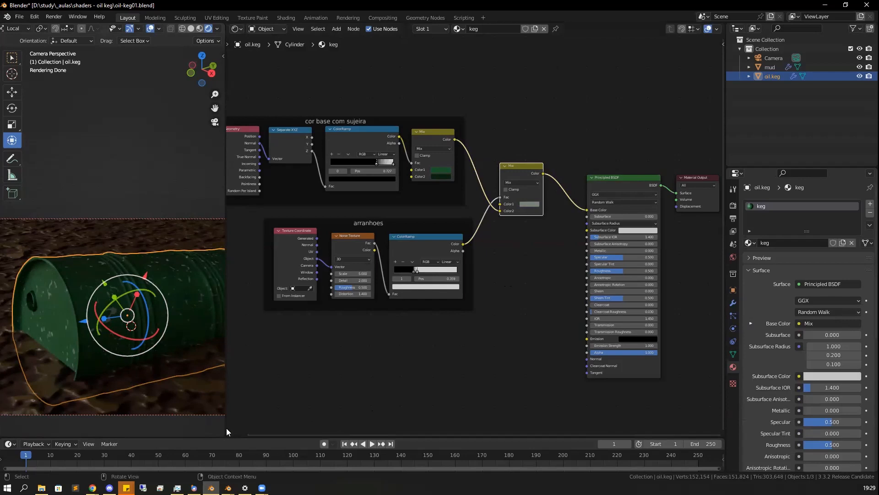
{"action": "key", "text": "alt+Tab"}
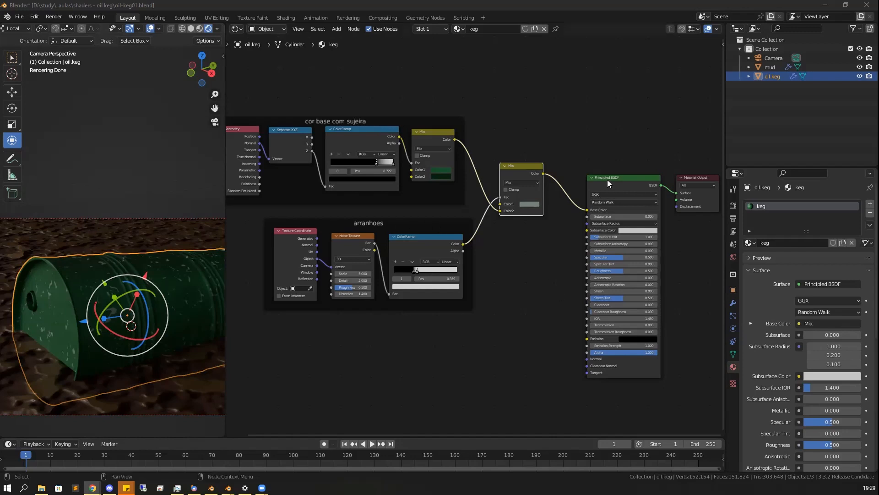
Set the Principled BSDF's Metallic to 0.509
{"action": "left_click_drag", "start_coordinate": [602, 178], "coordinate": [587, 173]}
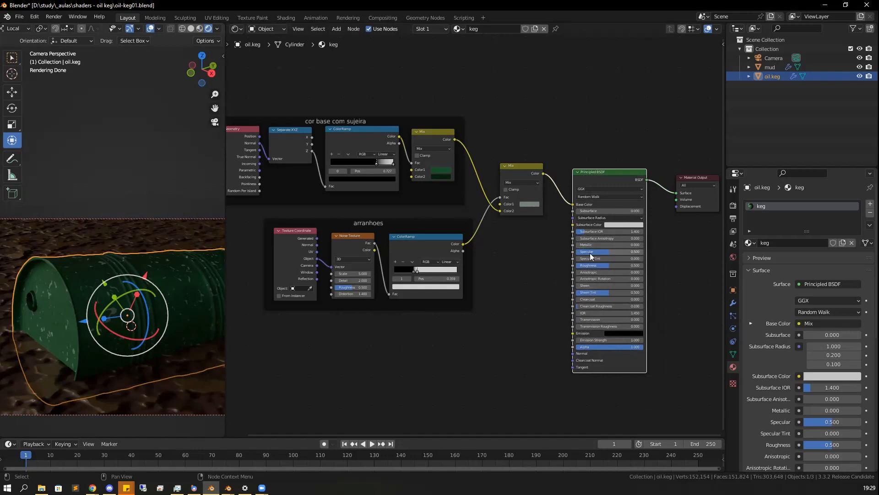
{"action": "left_click_drag", "start_coordinate": [579, 243], "coordinate": [616, 242]}
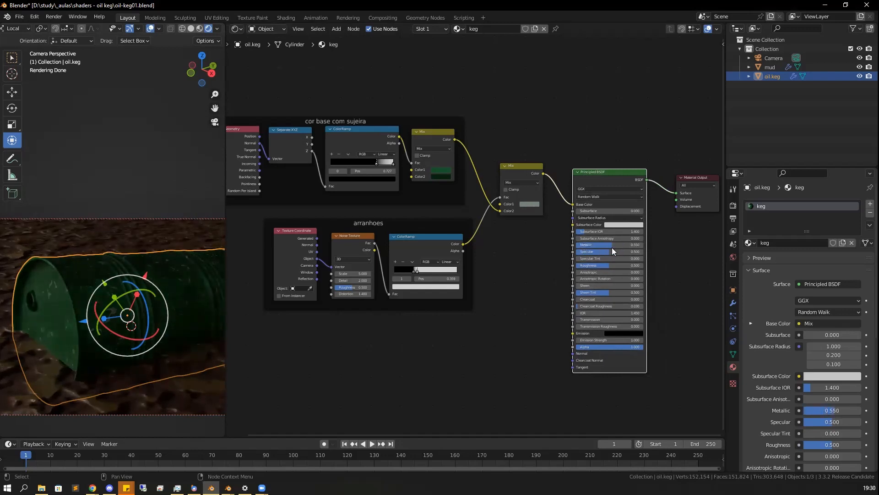
{"action": "left_click_drag", "start_coordinate": [611, 244], "coordinate": [605, 245]}
{"action": "left_click_drag", "start_coordinate": [598, 170], "coordinate": [601, 166]}
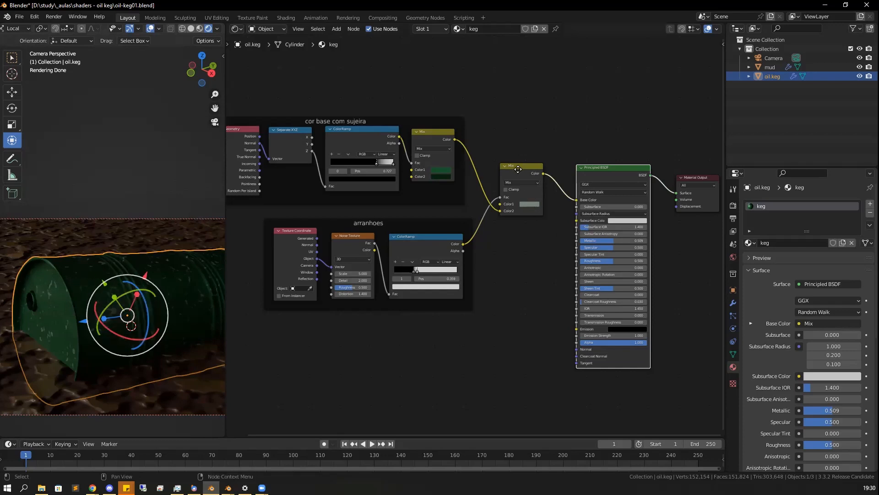
Duplicate the scratch Mix node below the original and link the arranhoes ColorRamp's Color to the copy's Fac
{"action": "left_click", "coordinate": [518, 168]}
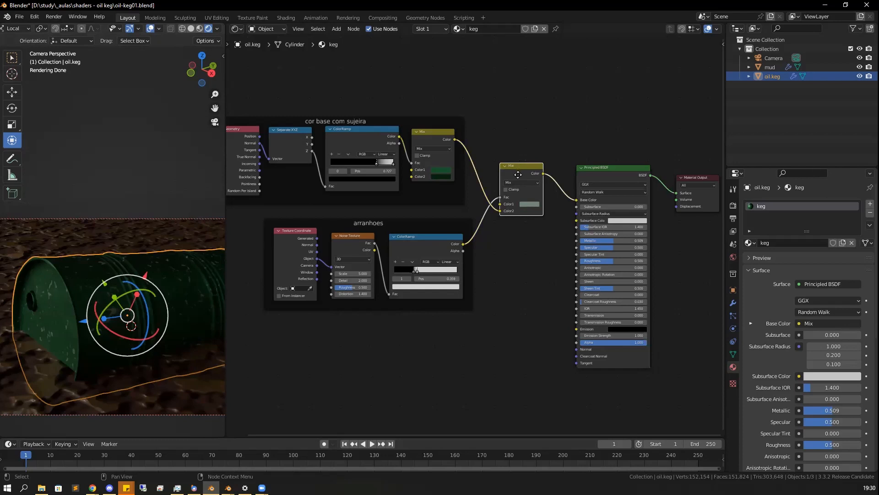
{"action": "key", "text": "shift+d"}
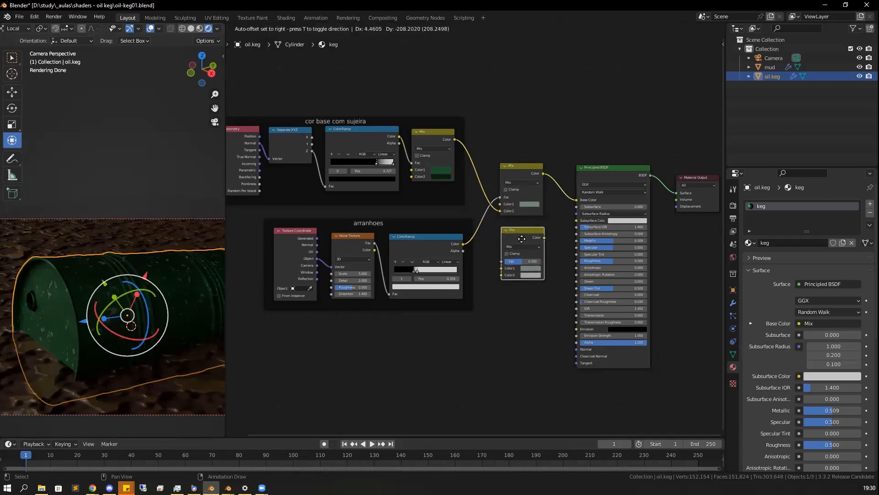
{"action": "left_click", "coordinate": [483, 296]}
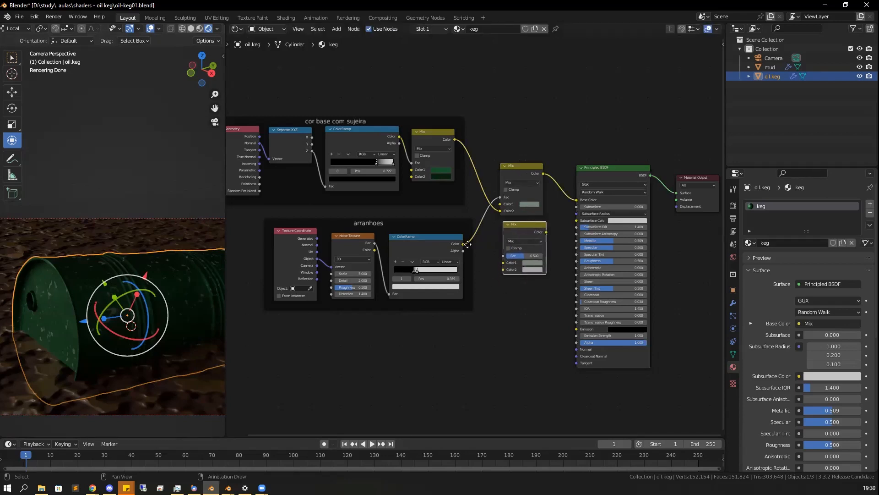
{"action": "left_click_drag", "start_coordinate": [466, 244], "coordinate": [505, 257]}
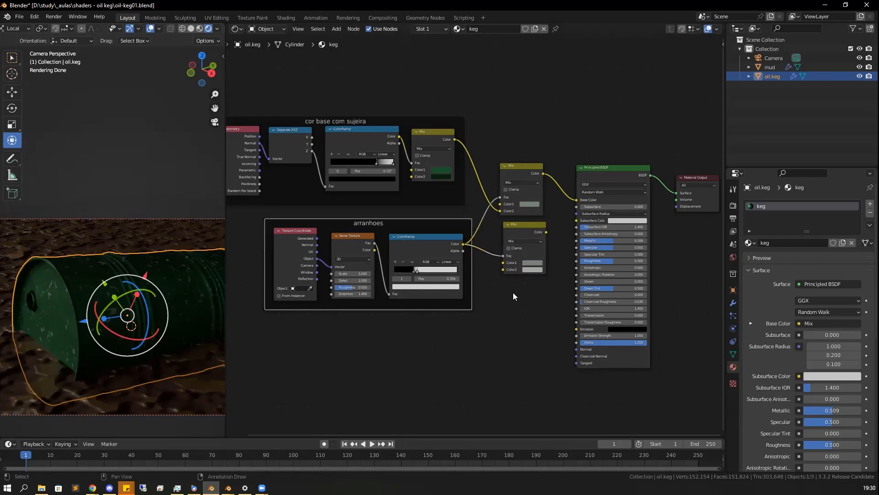
Set the duplicated Mix's Color1 to white and Color2 to black, and link its Color output to the Principled BSDF's Metallic
{"action": "left_click", "coordinate": [532, 268]}
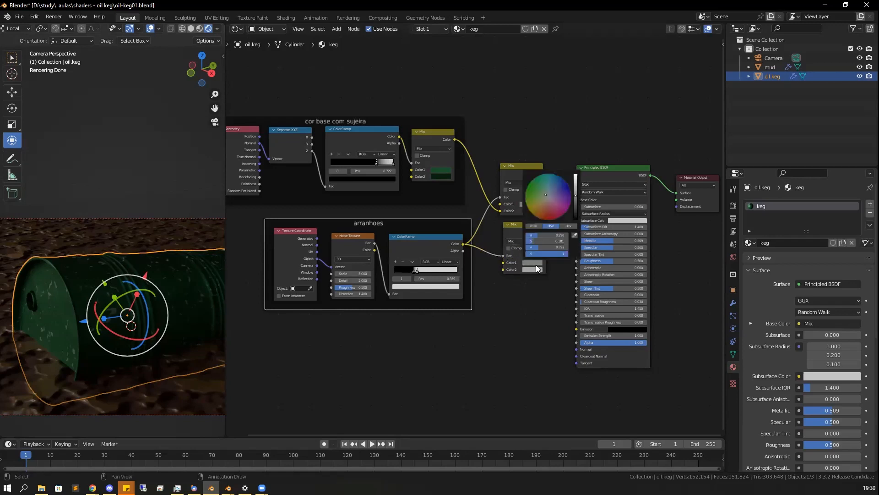
{"action": "left_click", "coordinate": [549, 234]}
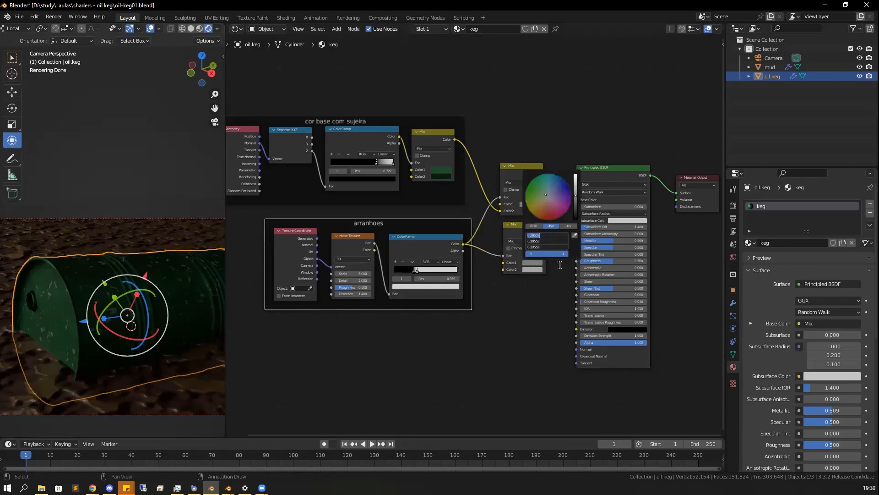
{"action": "type", "text": "0"}
{"action": "key", "text": "Return"}
{"action": "left_click", "coordinate": [531, 263]}
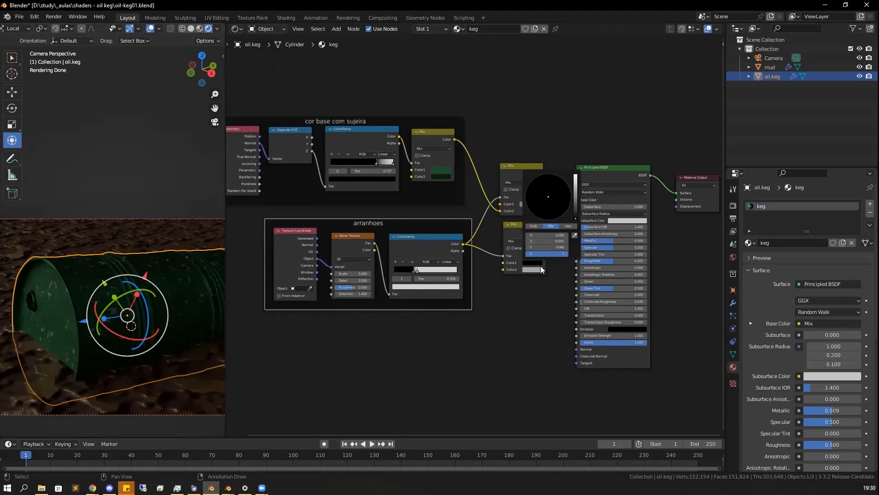
{"action": "type", "text": "1"}
{"action": "key", "text": "Return"}
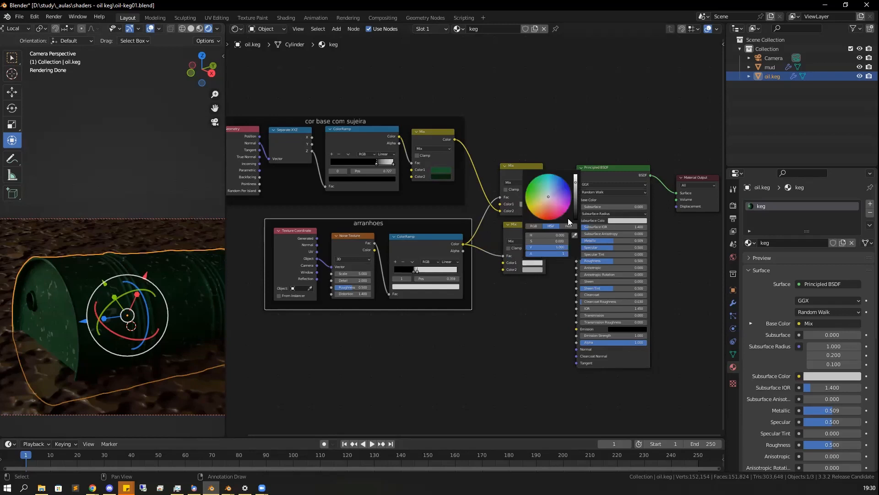
{"action": "left_click", "coordinate": [533, 269]}
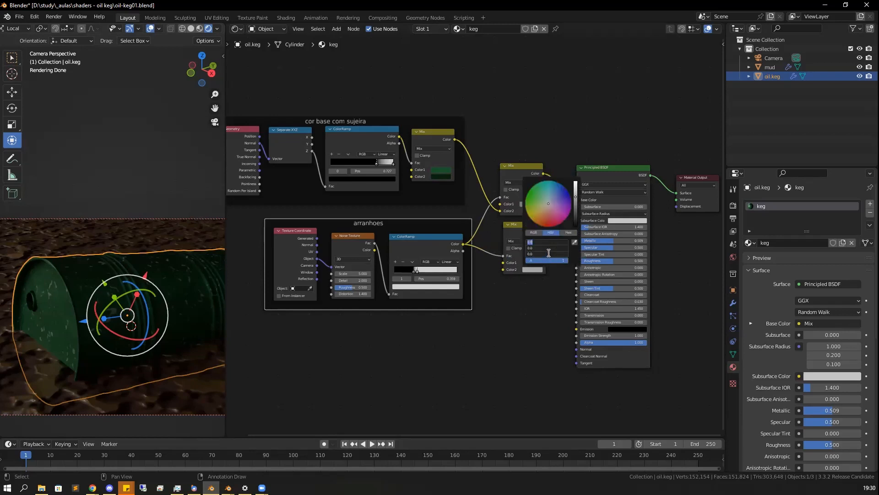
{"action": "type", "text": "0"}
{"action": "key", "text": "Return"}
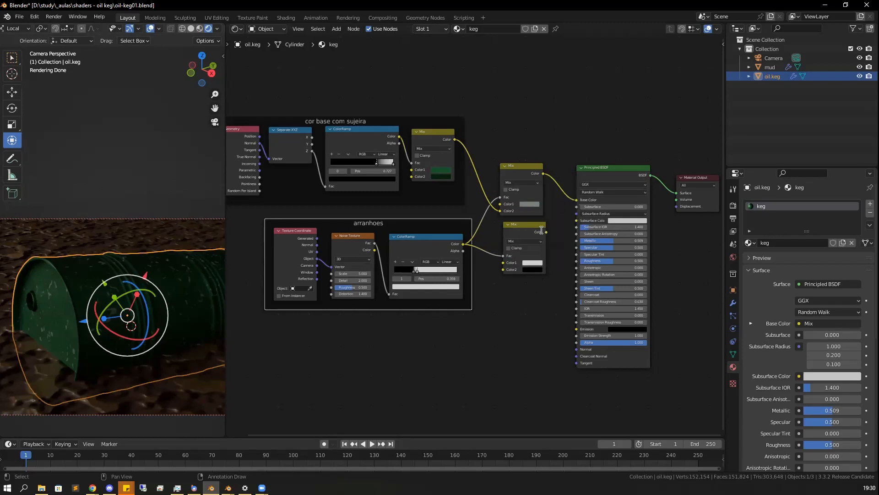
{"action": "left_click_drag", "start_coordinate": [546, 232], "coordinate": [577, 240]}
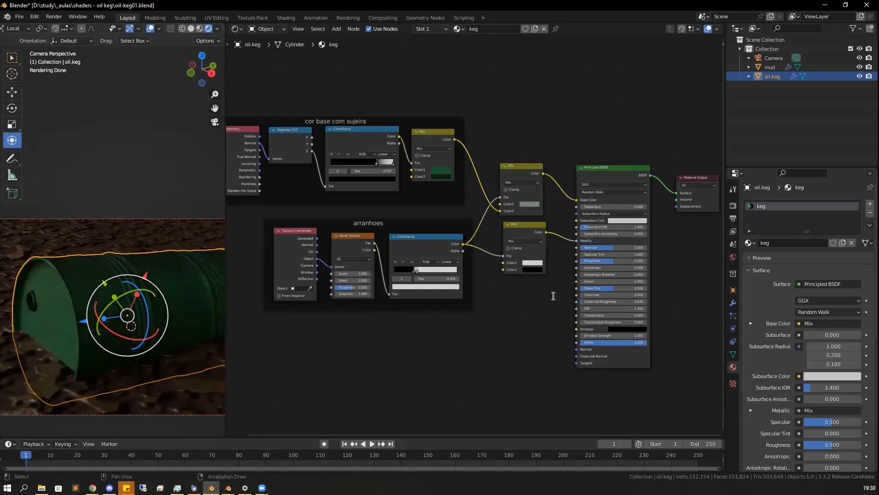
Link the arranhoes ColorRamp's Color to the Principled BSDF's Roughness and move both Mix nodes up to tidy the links
{"action": "left_click_drag", "start_coordinate": [454, 223], "coordinate": [578, 262]}
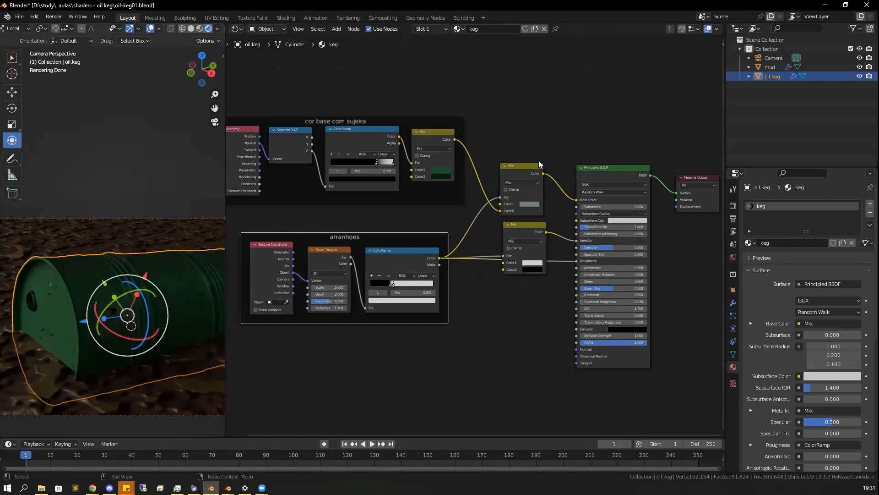
{"action": "left_click_drag", "start_coordinate": [541, 161], "coordinate": [546, 252]}
{"action": "left_click_drag", "start_coordinate": [529, 162], "coordinate": [530, 141]}
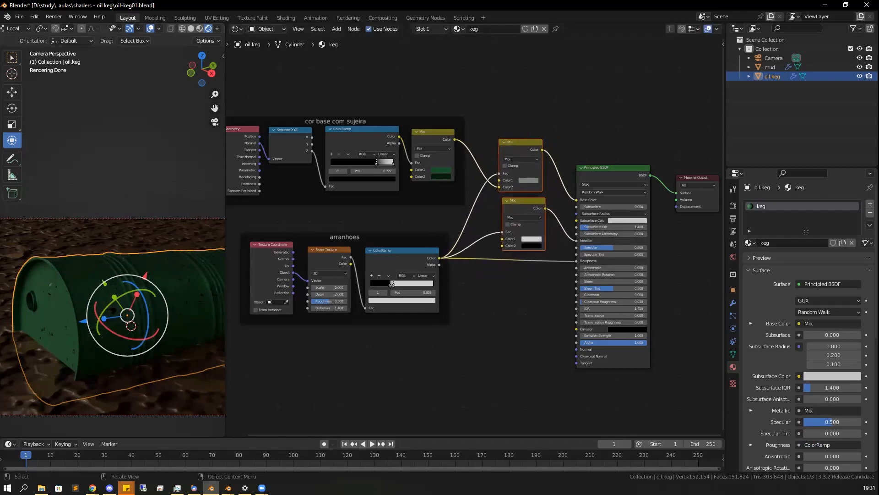
Add a Bump node, link the arranhoes ColorRamp's Color to its Height, and link its Normal output to the Principled BSDF's Normal
{"action": "key", "text": "alt+Tab"}
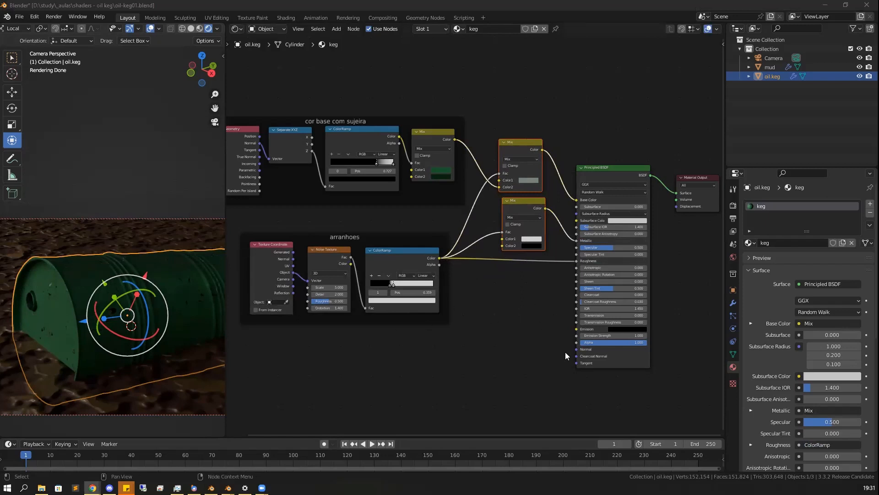
{"action": "left_click", "coordinate": [485, 327]}
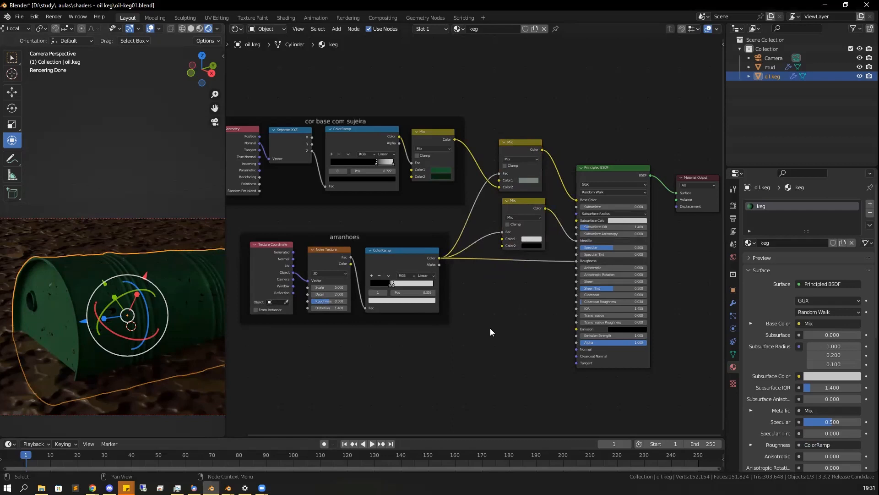
{"action": "key", "text": "shift+a"}
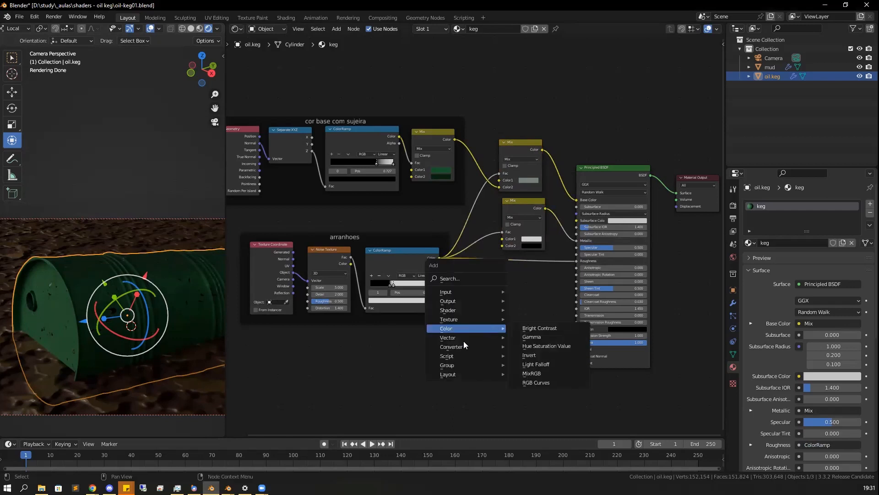
{"action": "mouse_move", "coordinate": [462, 345]}
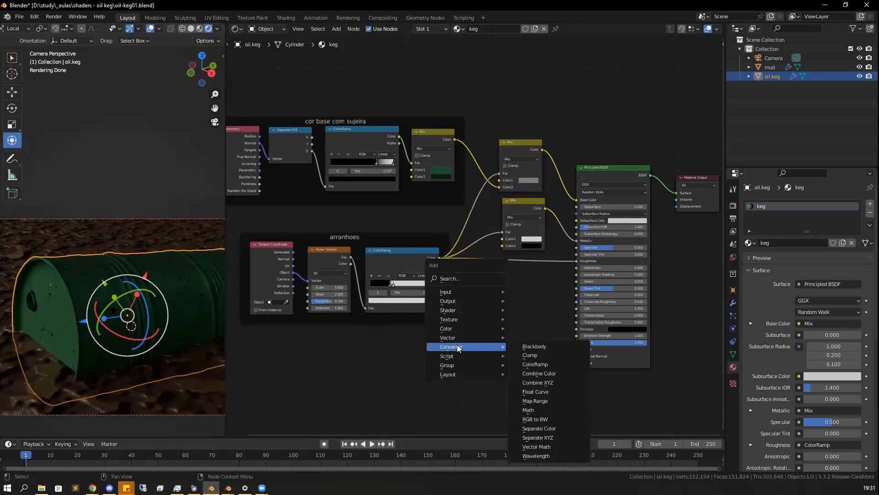
{"action": "left_click", "coordinate": [531, 337]}
{"action": "left_click", "coordinate": [504, 309]}
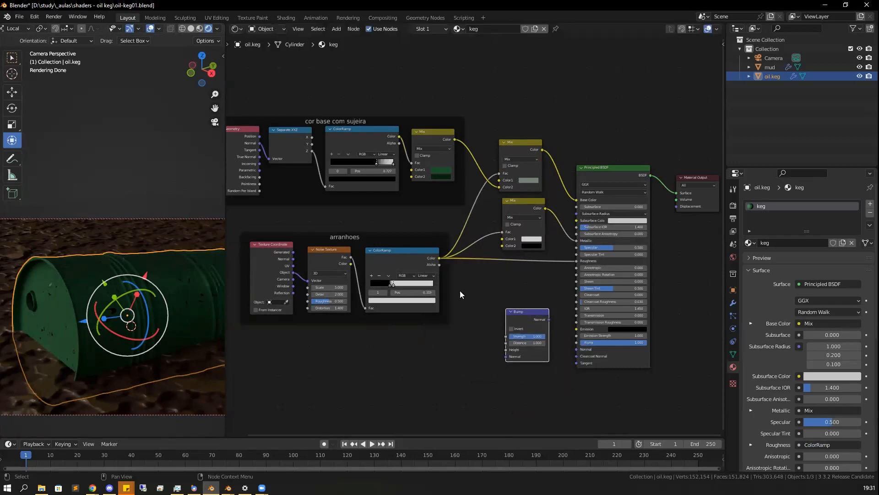
{"action": "left_click_drag", "start_coordinate": [439, 258], "coordinate": [506, 350]}
{"action": "left_click_drag", "start_coordinate": [550, 320], "coordinate": [577, 351]}
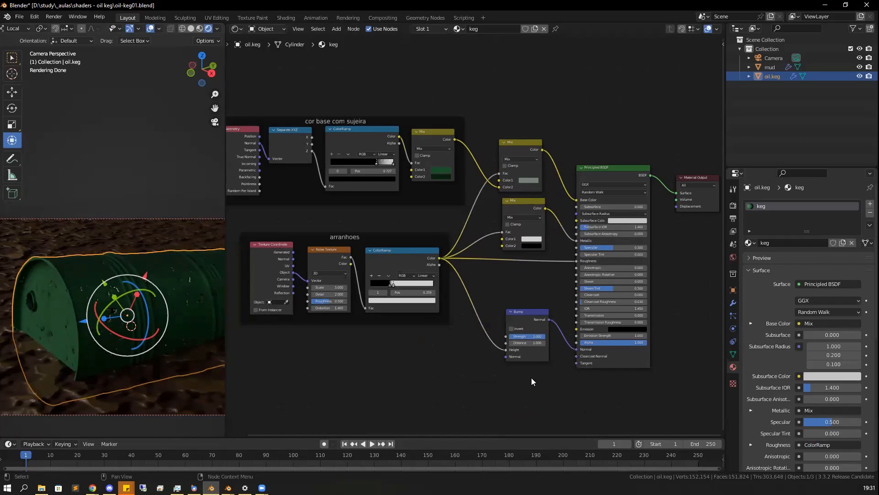
Set the Bump node's Strength to 0.3 and nudge the node slightly beside the Principled BSDF
{"action": "left_click", "coordinate": [527, 339]}
{"action": "key", "text": "BackSpace"}
{"action": "type", "text": ".3"}
{"action": "key", "text": "Return"}
{"action": "left_click_drag", "start_coordinate": [529, 314], "coordinate": [527, 313]}
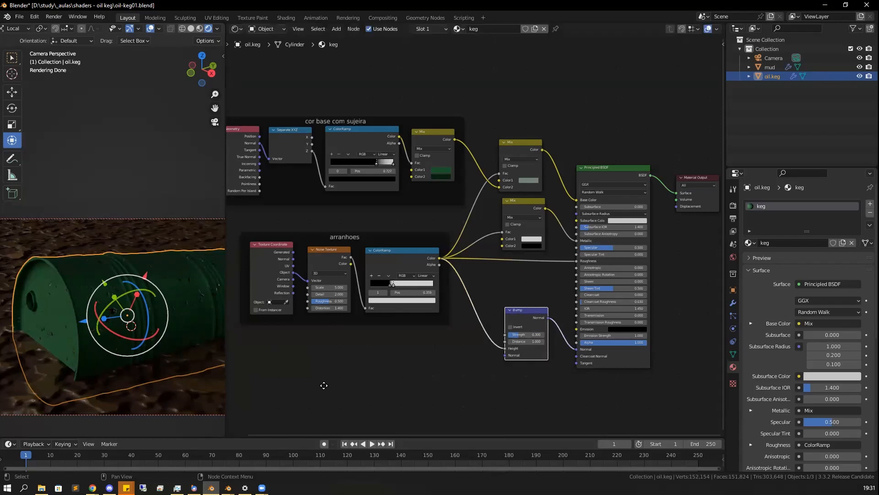
{"action": "key", "text": "alt+Tab"}
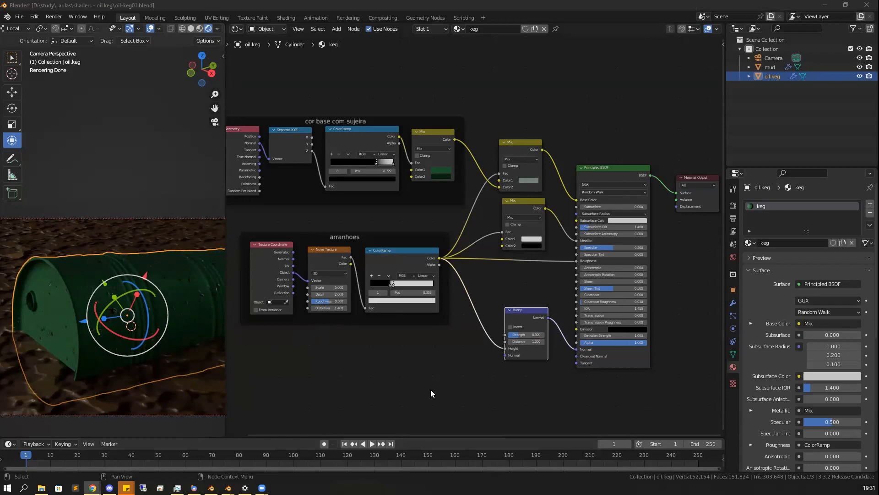
Add a Geometry node in the empty area below the arranhoes frame
{"action": "middle_click_drag", "start_coordinate": [397, 376], "coordinate": [458, 288]}
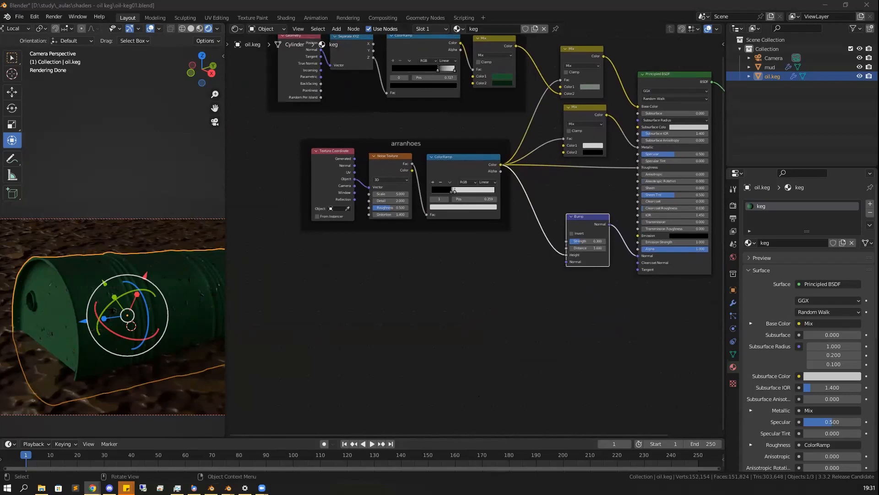
{"action": "left_click", "coordinate": [295, 280]}
{"action": "key", "text": "shift+a"}
{"action": "mouse_move", "coordinate": [292, 288]}
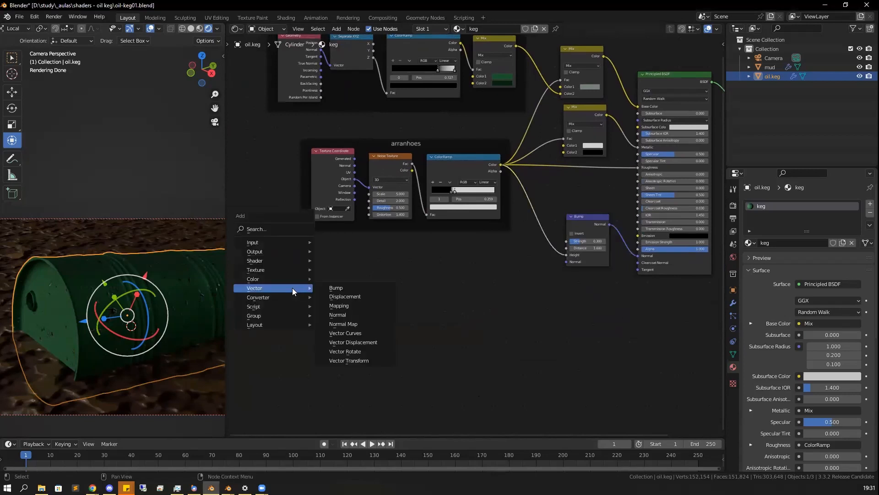
{"action": "mouse_move", "coordinate": [270, 269]}
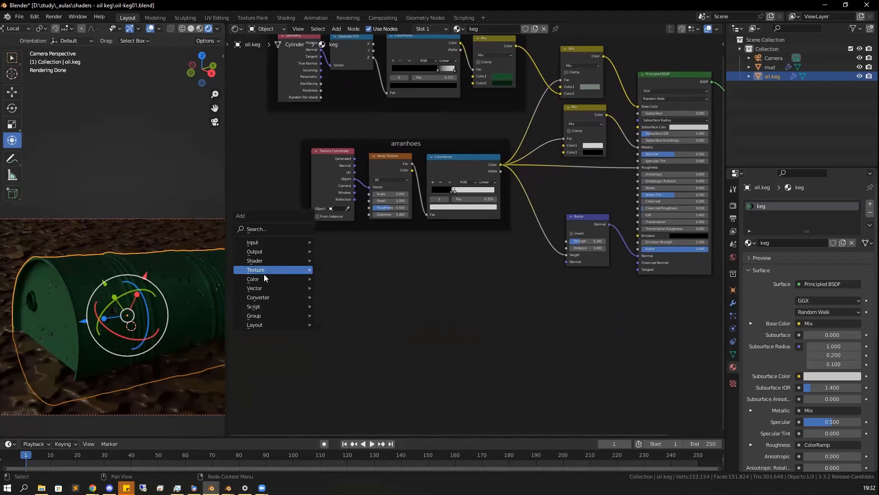
{"action": "mouse_move", "coordinate": [261, 243]}
{"action": "left_click", "coordinate": [340, 318]}
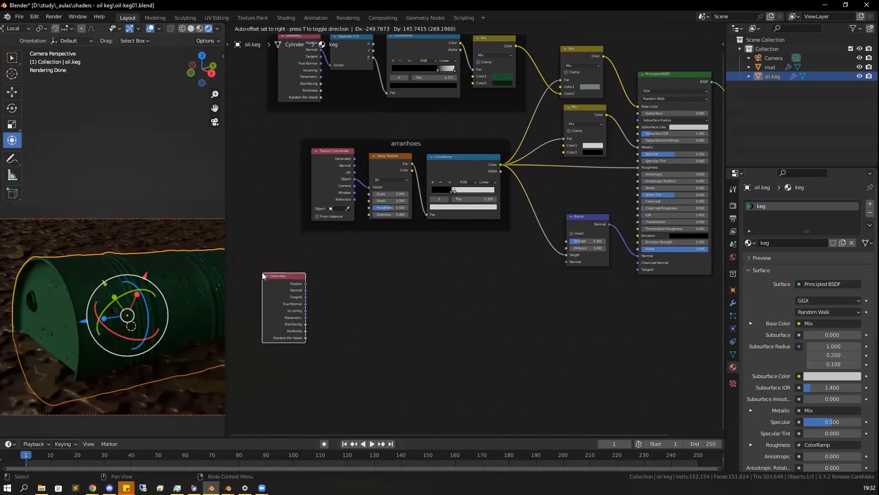
{"action": "left_click", "coordinate": [288, 327]}
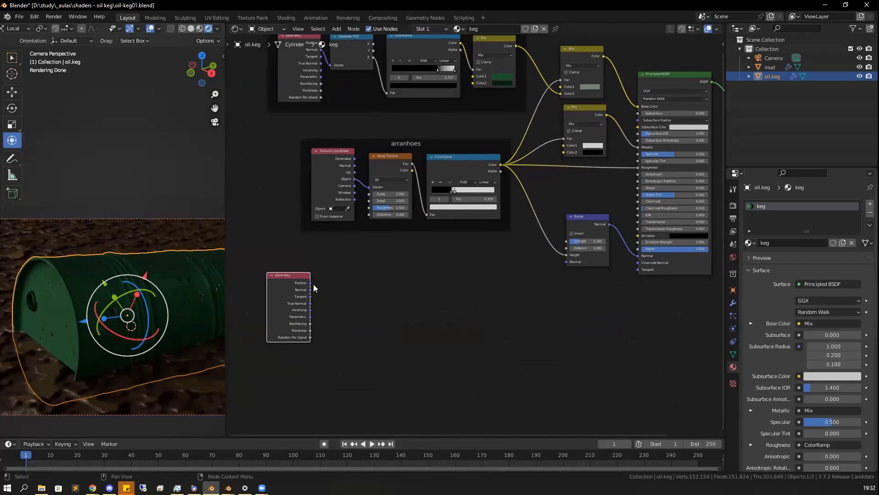
Add a Noise Texture fed by the new Geometry node's Position output and preview it on the keg
{"action": "left_click_drag", "start_coordinate": [311, 282], "coordinate": [353, 307]}
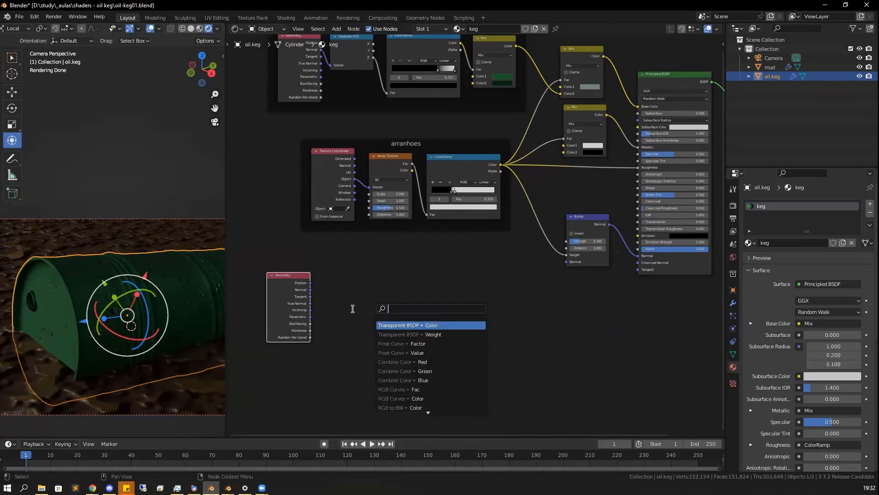
{"action": "type", "text": "noi"}
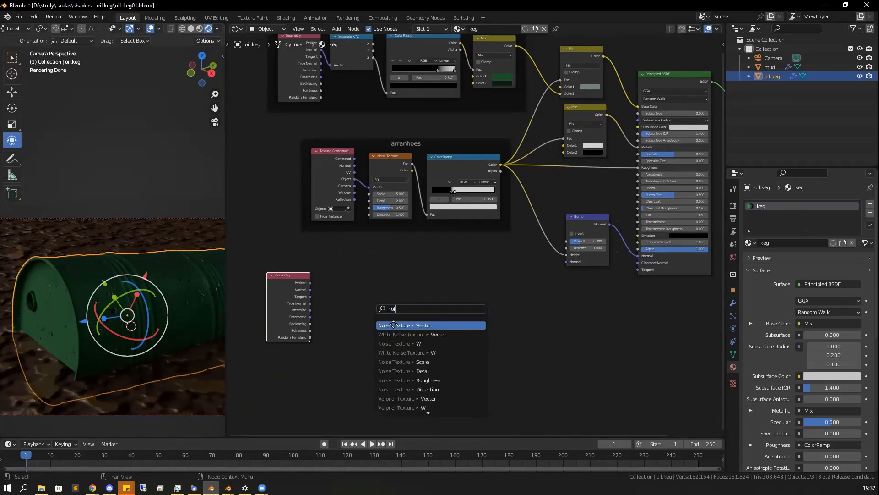
{"action": "left_click", "coordinate": [394, 325]}
{"action": "left_click", "coordinate": [374, 297]}
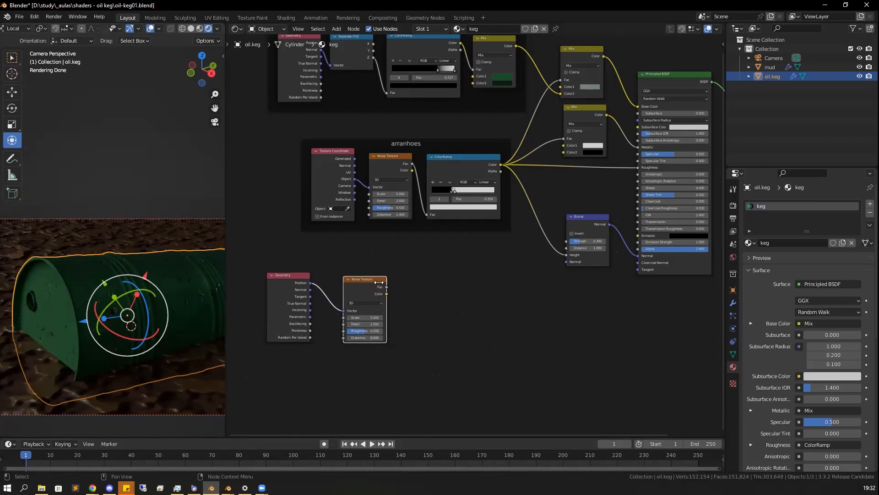
{"action": "left_click_drag", "start_coordinate": [365, 280], "coordinate": [361, 279]}
{"action": "left_click", "coordinate": [361, 279], "text": "ctrl+shift"}
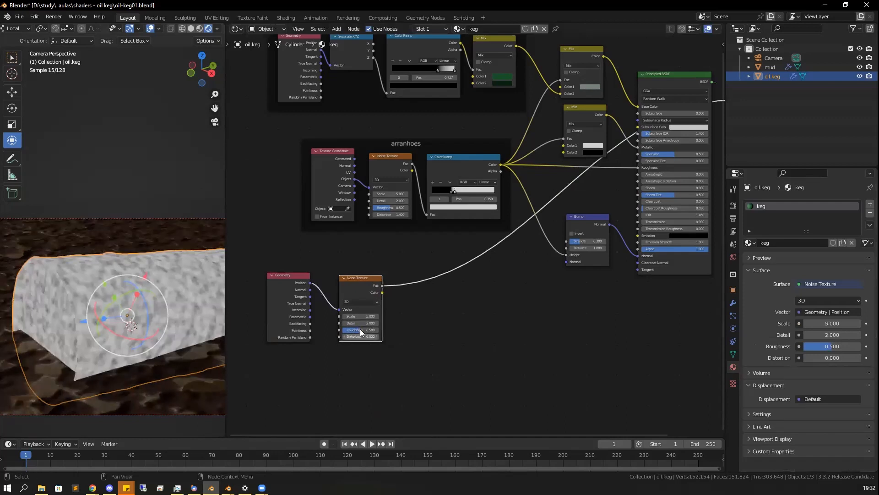
{"action": "left_click_drag", "start_coordinate": [368, 279], "coordinate": [367, 278]}
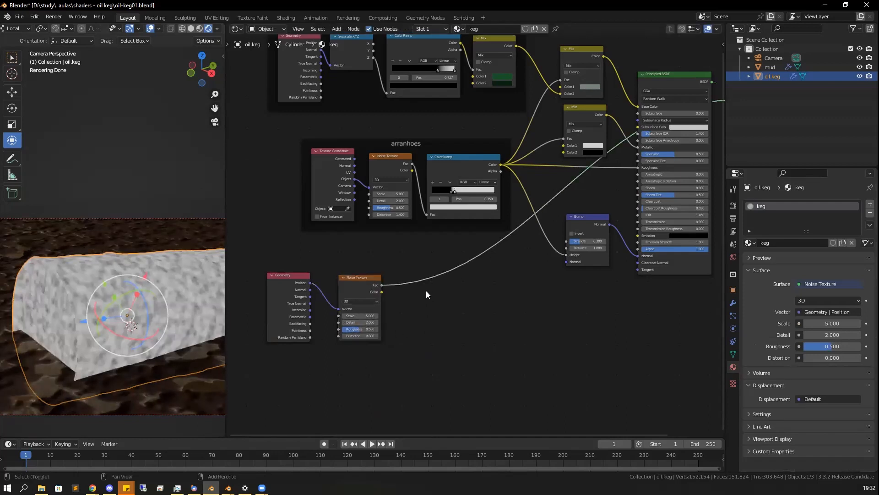
Insert a ColorRamp between the new Noise Texture's Fac output and the material output
{"action": "key", "text": "shift+a"}
{"action": "mouse_move", "coordinate": [423, 294]}
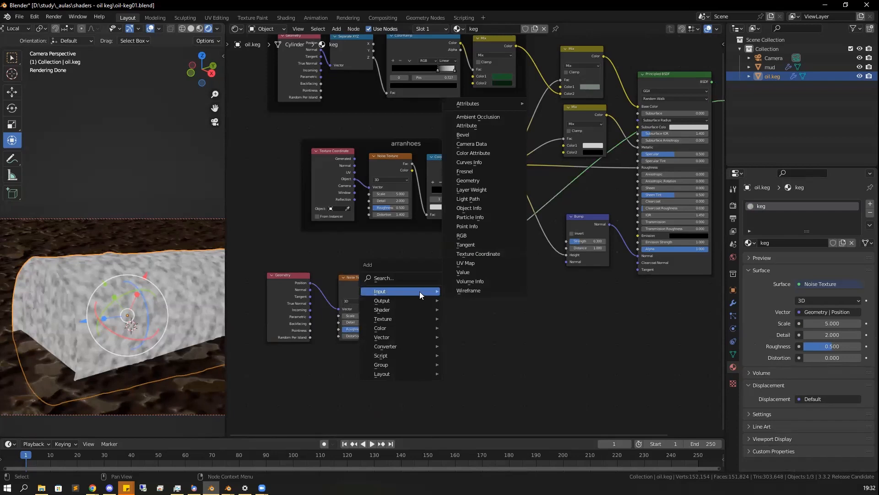
{"action": "mouse_move", "coordinate": [396, 349]}
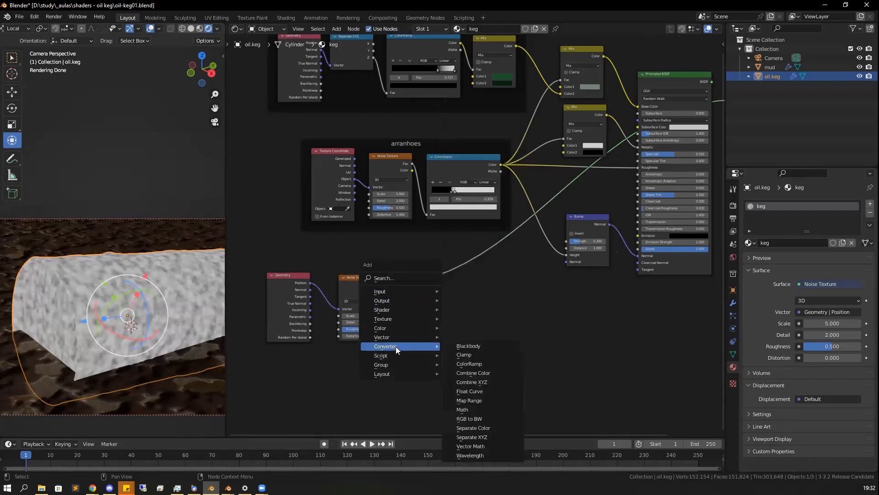
{"action": "left_click", "coordinate": [467, 364]}
{"action": "left_click", "coordinate": [403, 275]}
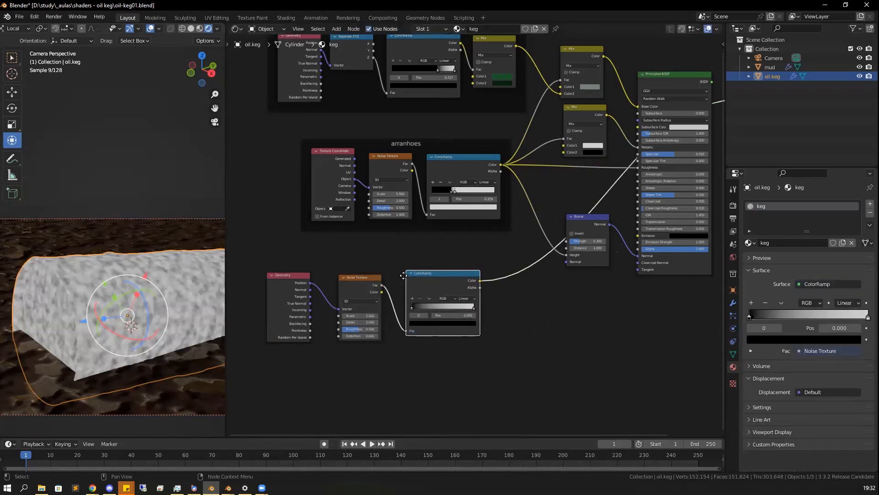
Bring the new ColorRamp's stops closer together, with the white one at 0.568, and set the Noise Texture scale to 3
{"action": "left_click_drag", "start_coordinate": [414, 306], "coordinate": [461, 306]}
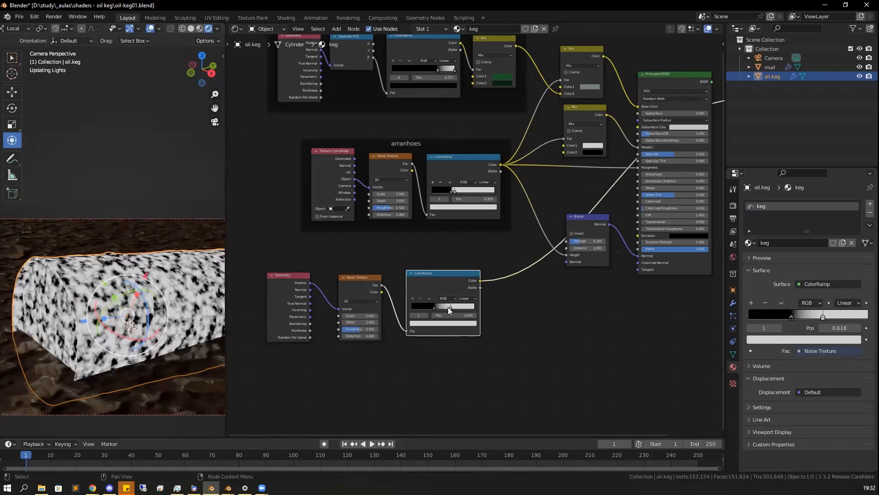
{"action": "left_click_drag", "start_coordinate": [433, 307], "coordinate": [448, 307]}
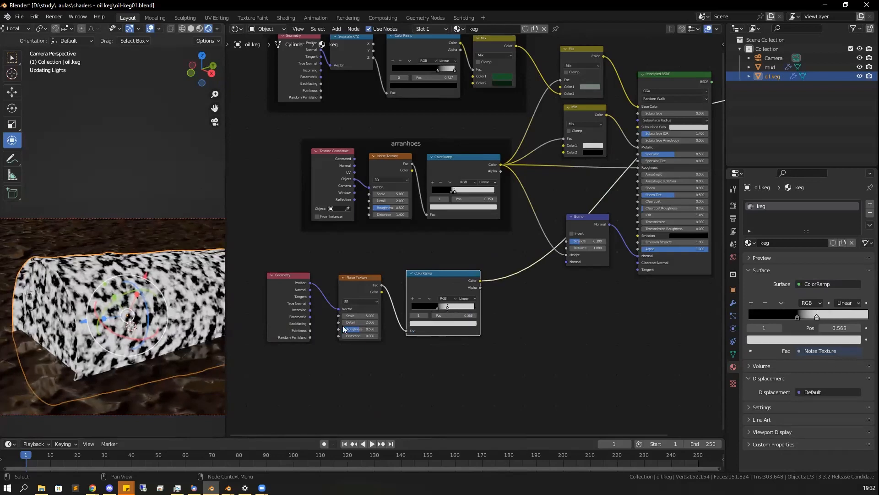
{"action": "type", "text": "3"}
{"action": "key", "text": "Return"}
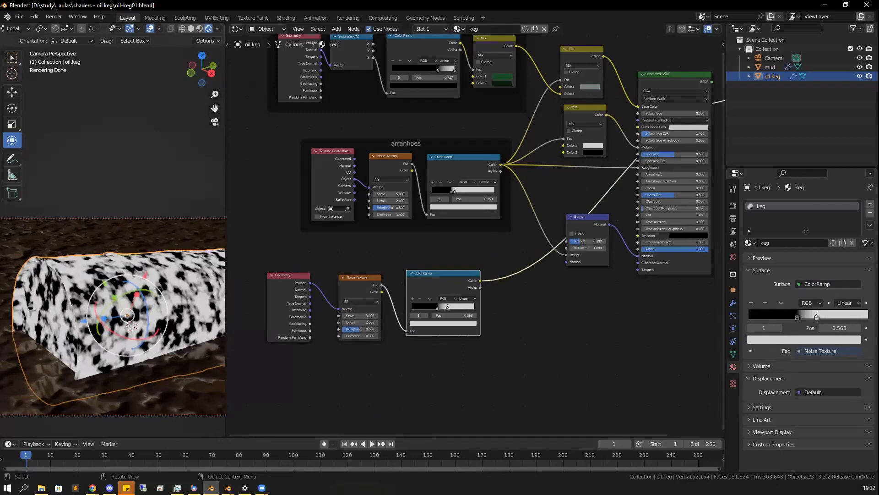
Shift the new ColorRamp closer to the Noise Texture and insert a Math node on its Color output
{"action": "key", "text": "alt+Tab"}
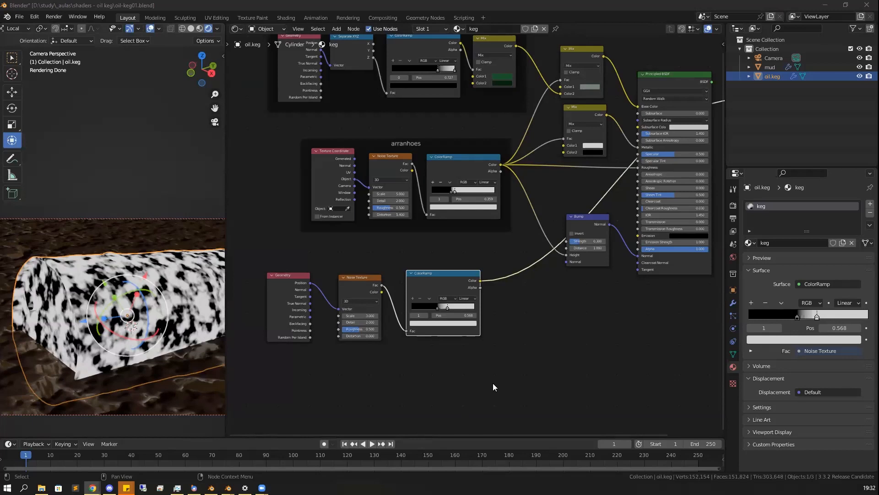
{"action": "mouse_move", "coordinate": [439, 275]}
{"action": "left_mouse_down"}
{"action": "mouse_move", "coordinate": [420, 280]}
{"action": "mouse_move", "coordinate": [432, 280]}
{"action": "left_mouse_up"}
{"action": "left_click", "coordinate": [510, 311]}
{"action": "key", "text": "shift+a"}
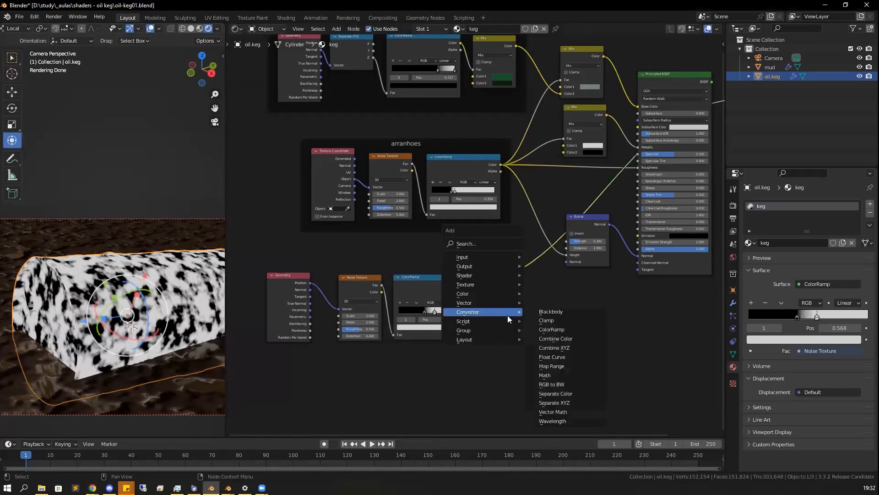
{"action": "mouse_move", "coordinate": [474, 305]}
{"action": "left_click", "coordinate": [550, 375]}
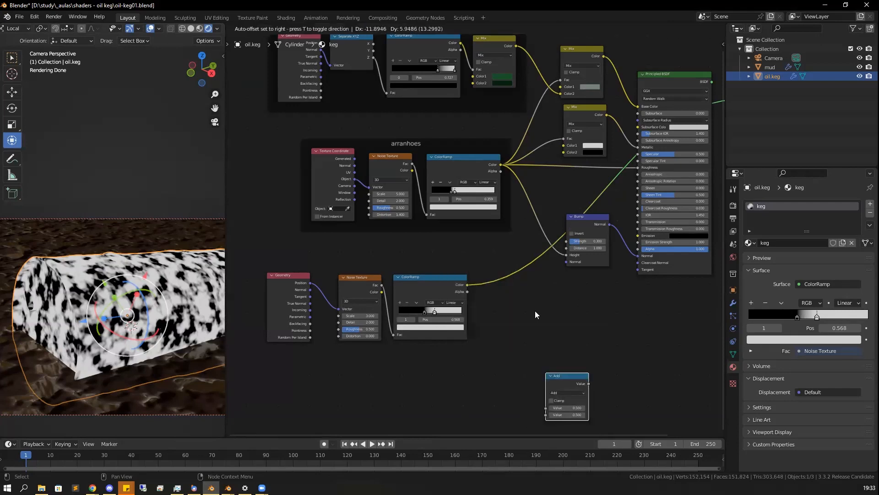
{"action": "left_click", "coordinate": [492, 278]}
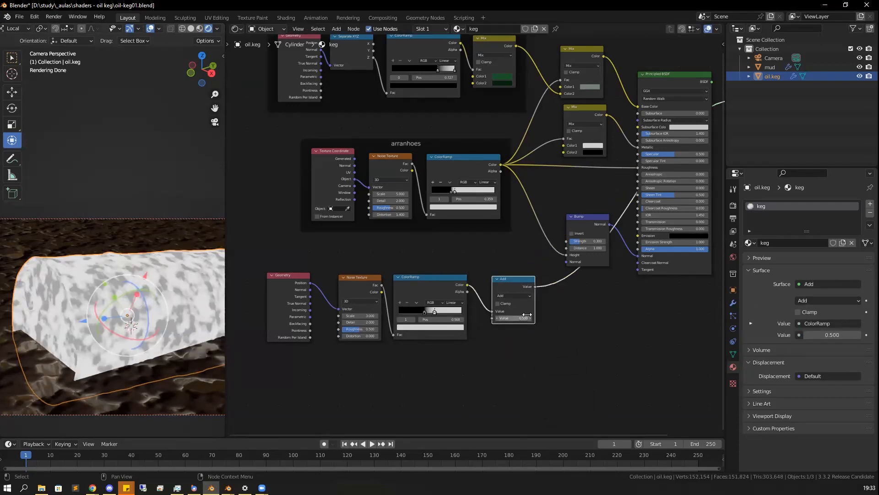
Switch the Math node to Divide with a value of 0.4 and place it close beside the ColorRamp
{"action": "left_click", "coordinate": [511, 296]}
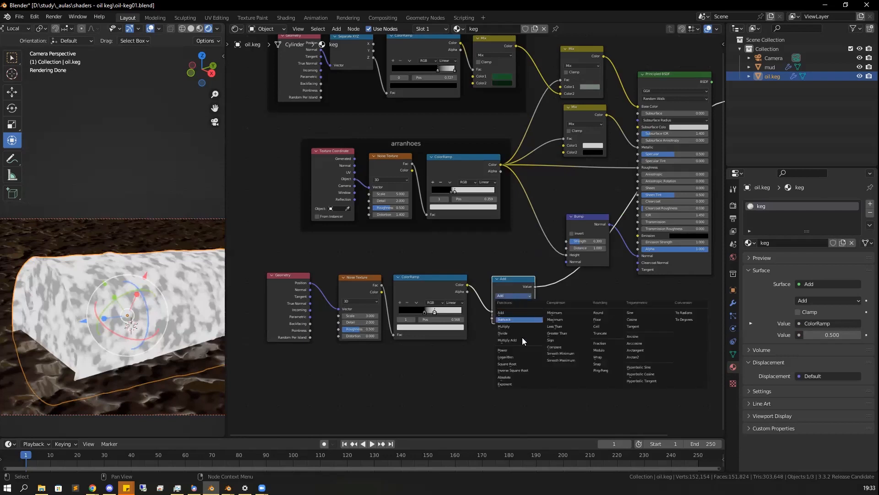
{"action": "left_click", "coordinate": [507, 333]}
{"action": "left_click_drag", "start_coordinate": [507, 279], "coordinate": [500, 278]}
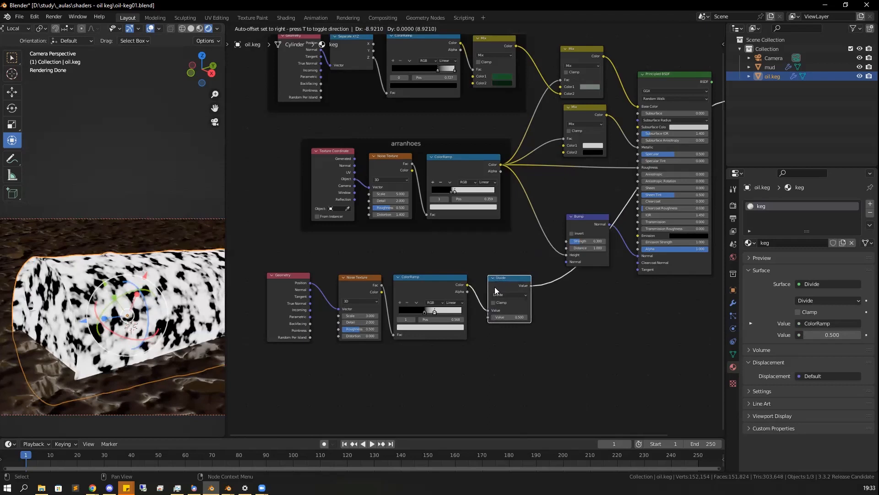
{"action": "left_click_drag", "start_coordinate": [519, 317], "coordinate": [516, 317]}
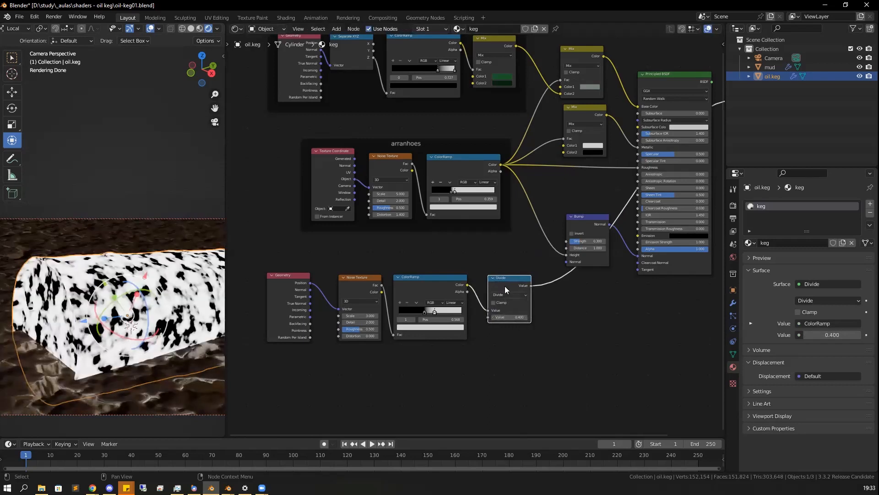
{"action": "left_click_drag", "start_coordinate": [504, 279], "coordinate": [498, 280]}
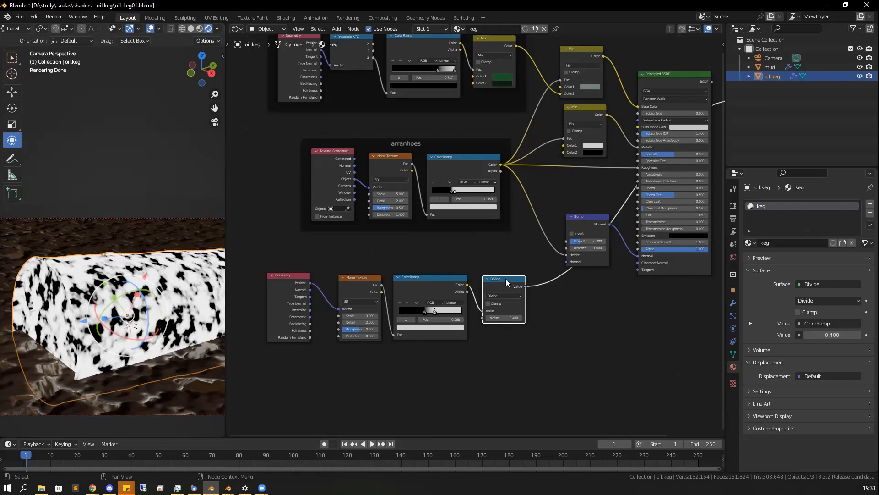
{"action": "left_click_drag", "start_coordinate": [506, 279], "coordinate": [503, 279]}
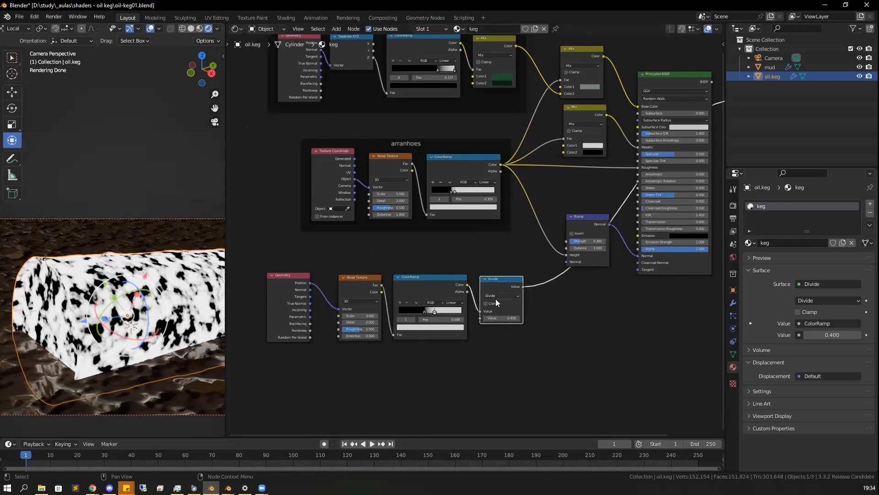
Insert a second ColorRamp after the Divide node and place it close beside it
{"action": "key", "text": "shift+a"}
{"action": "mouse_move", "coordinate": [535, 313]}
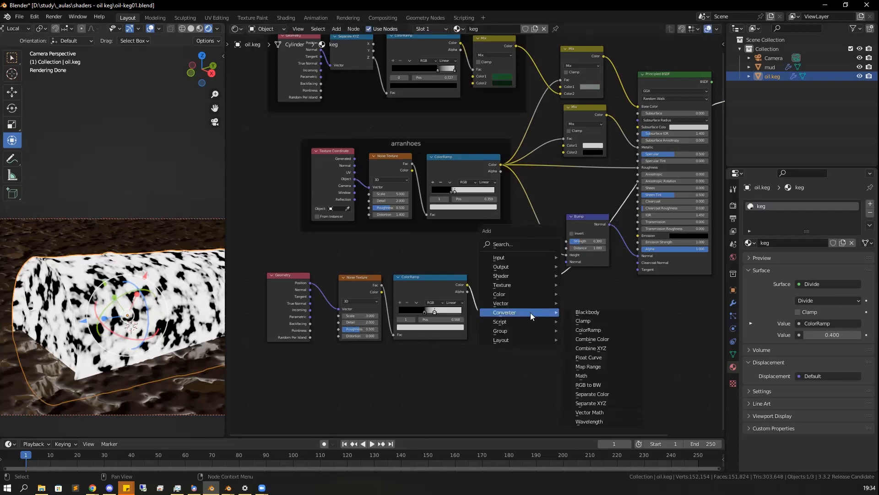
{"action": "left_click", "coordinate": [590, 331]}
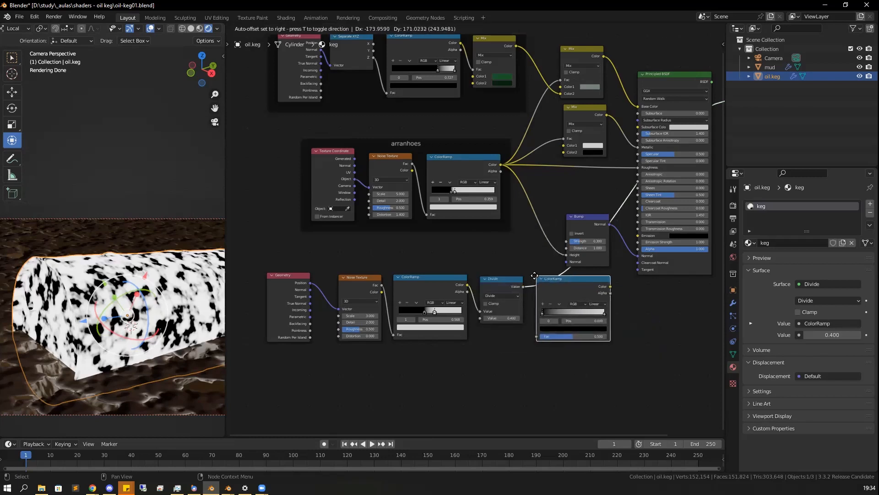
{"action": "left_click", "coordinate": [533, 339]}
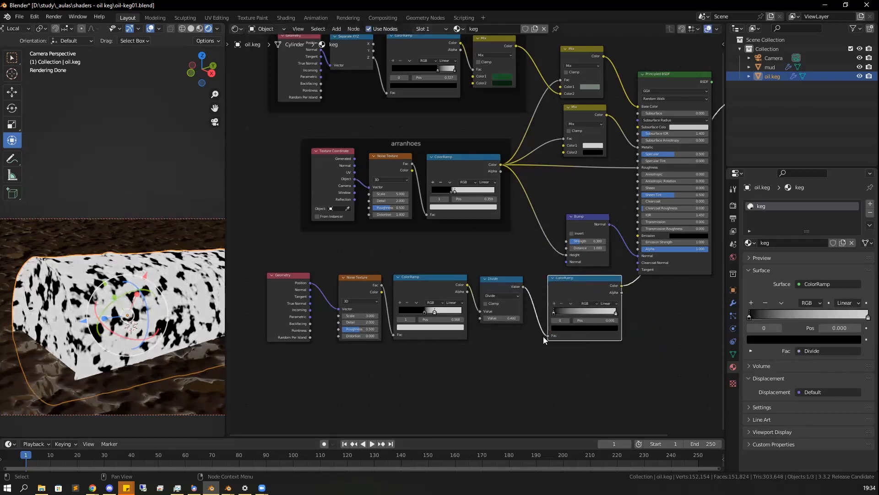
{"action": "middle_click_drag", "start_coordinate": [633, 391], "coordinate": [530, 390]}
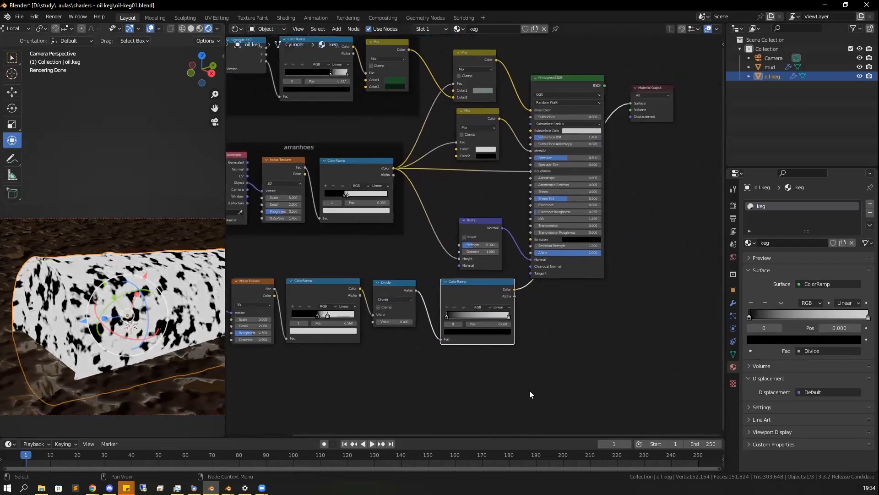
{"action": "scroll", "coordinate": [531, 391], "scroll_direction": "up", "scroll_amount": 2}
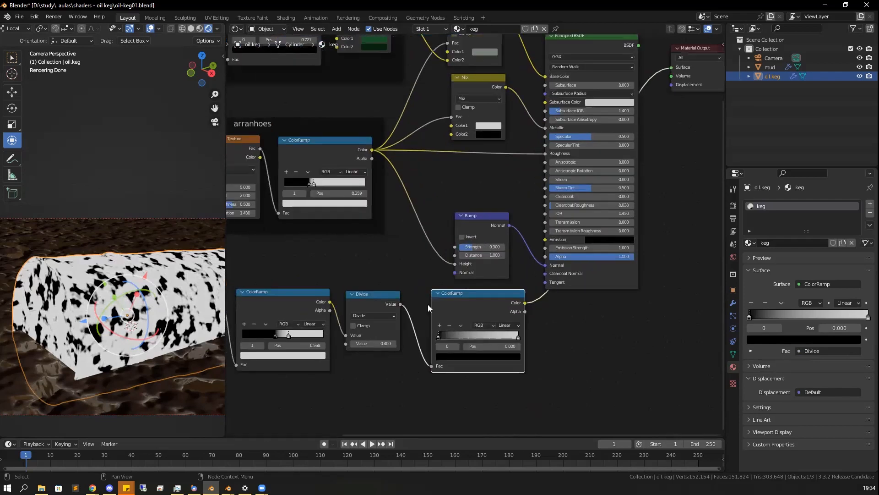
{"action": "left_click_drag", "start_coordinate": [462, 292], "coordinate": [450, 292]}
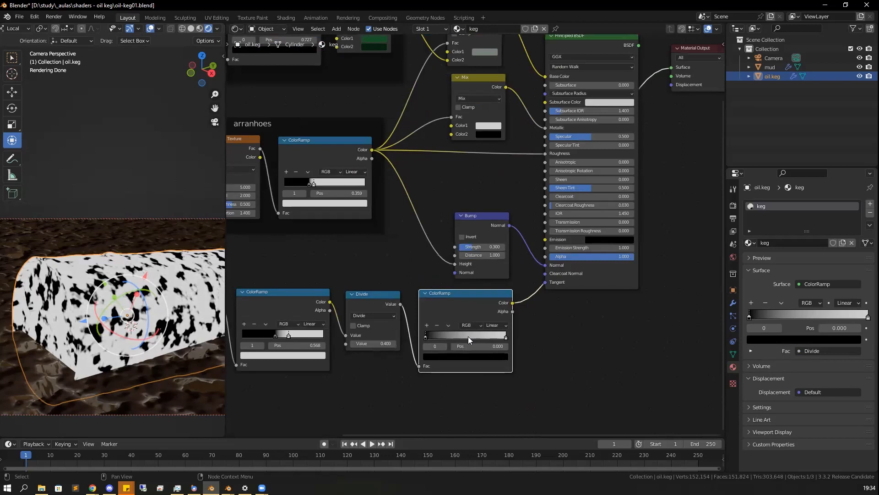
Move the last ColorRamp's white stop to 0.627, add two stops, and arrange them with the second stop at 0.193
{"action": "left_click_drag", "start_coordinate": [505, 338], "coordinate": [473, 335]}
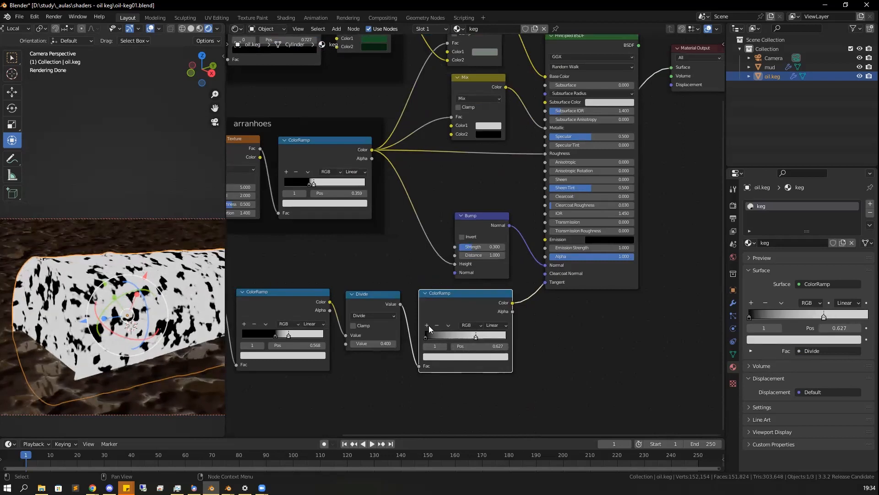
{"action": "left_click", "coordinate": [427, 325]}
{"action": "left_click", "coordinate": [426, 325]}
{"action": "left_click_drag", "start_coordinate": [450, 338], "coordinate": [432, 338]}
{"action": "left_click", "coordinate": [438, 338]}
{"action": "left_click", "coordinate": [443, 338]}
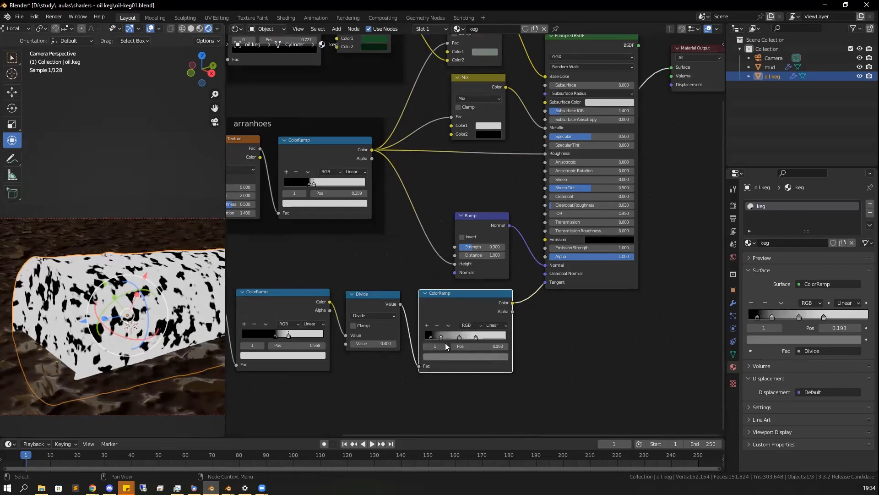
Color the ColorRamp stop at 0.193 dark red by entering a hex value
{"action": "left_click", "coordinate": [450, 353]}
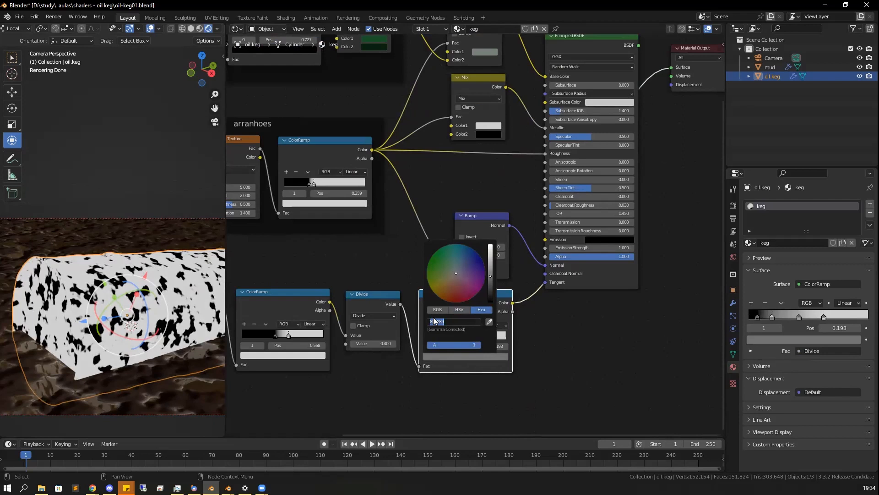
{"action": "type", "text": "4"}
{"action": "type", "text": "22"}
{"action": "key", "text": "Return"}
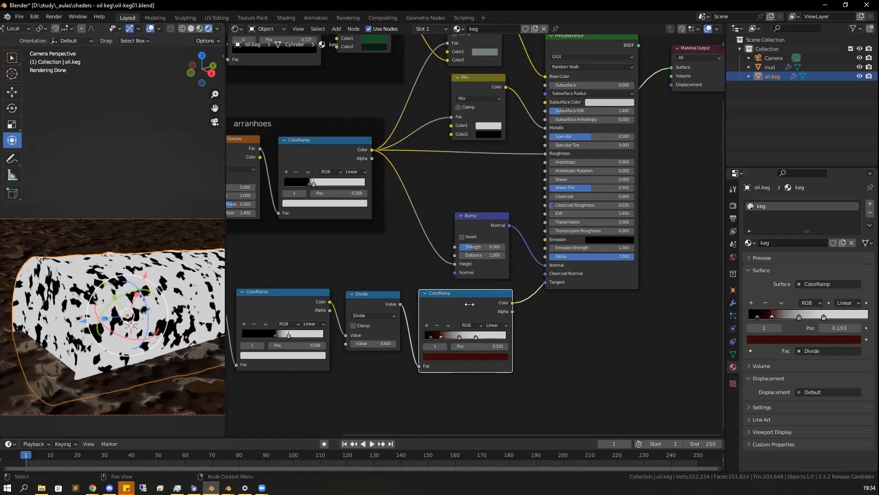
Move the last ColorRamp's third stop to 0.418 and color it brown by entering a hex value
{"action": "left_click_drag", "start_coordinate": [460, 296], "coordinate": [458, 294]}
{"action": "left_click", "coordinate": [457, 335]}
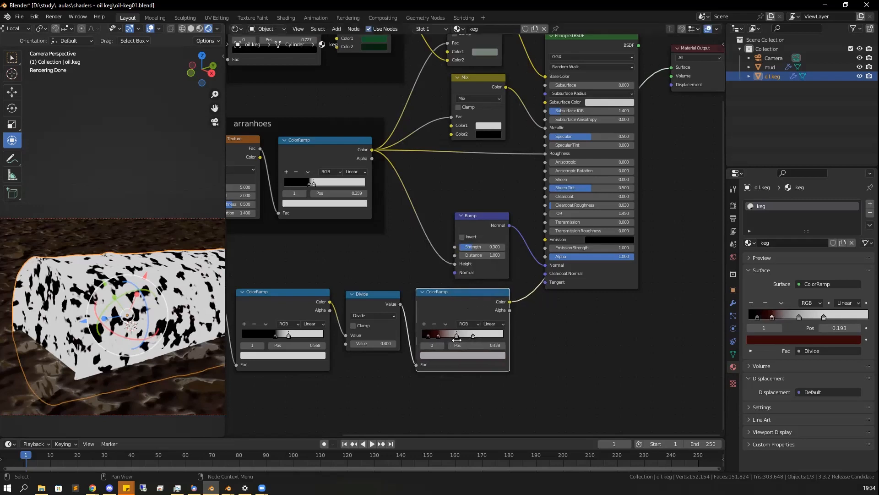
{"action": "left_click", "coordinate": [456, 356]}
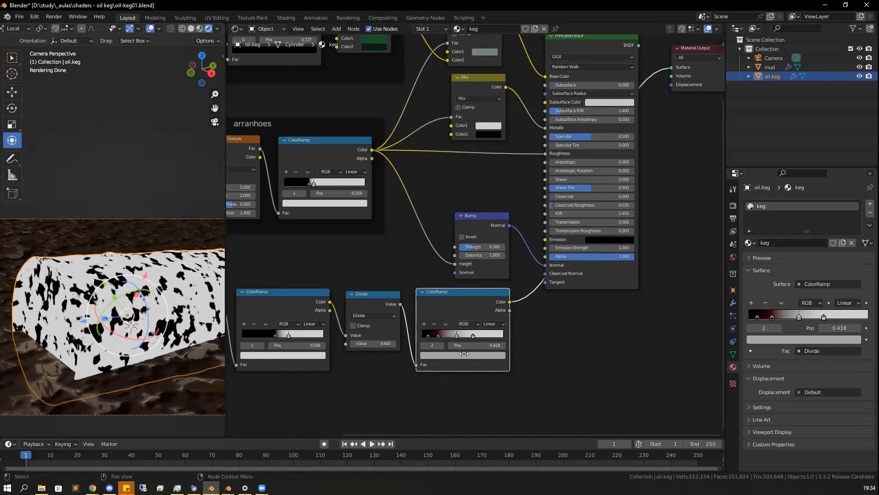
{"action": "left_click", "coordinate": [463, 355]}
{"action": "left_click", "coordinate": [460, 321]}
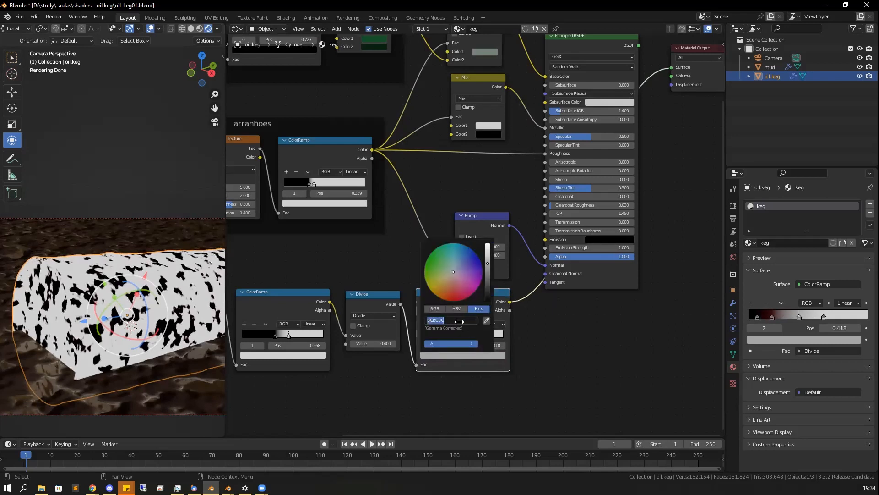
{"action": "type", "text": "664823"}
{"action": "key", "text": "Return"}
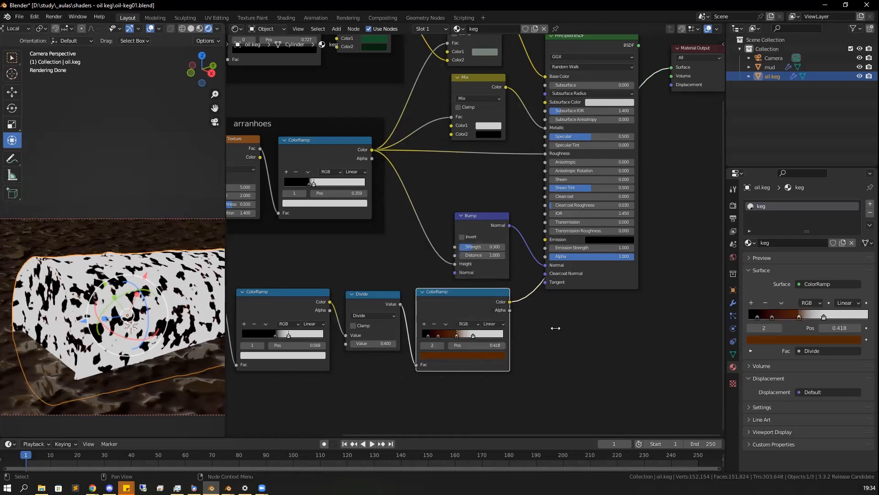
Move the ColorRamp's white stop close to the brown stop and shift the dark red stop to 0.170
{"action": "left_click_drag", "start_coordinate": [466, 292], "coordinate": [463, 297]}
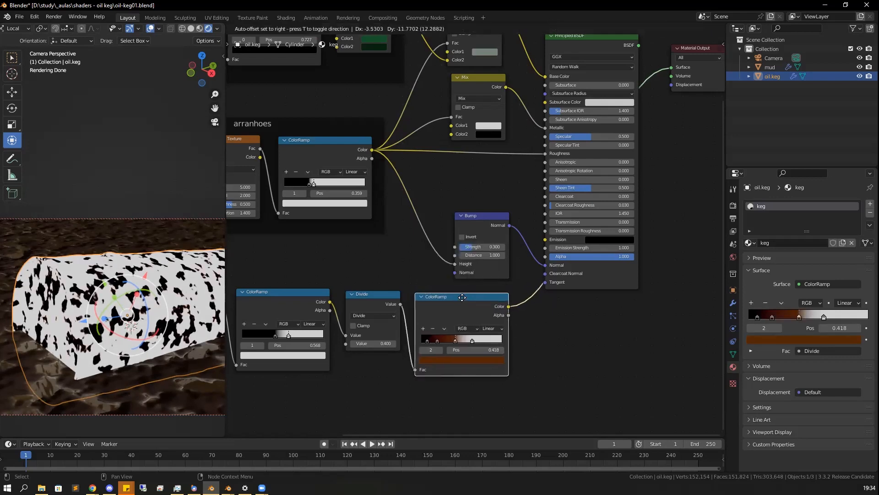
{"action": "left_click_drag", "start_coordinate": [461, 334], "coordinate": [434, 341]}
{"action": "left_click", "coordinate": [434, 341]}
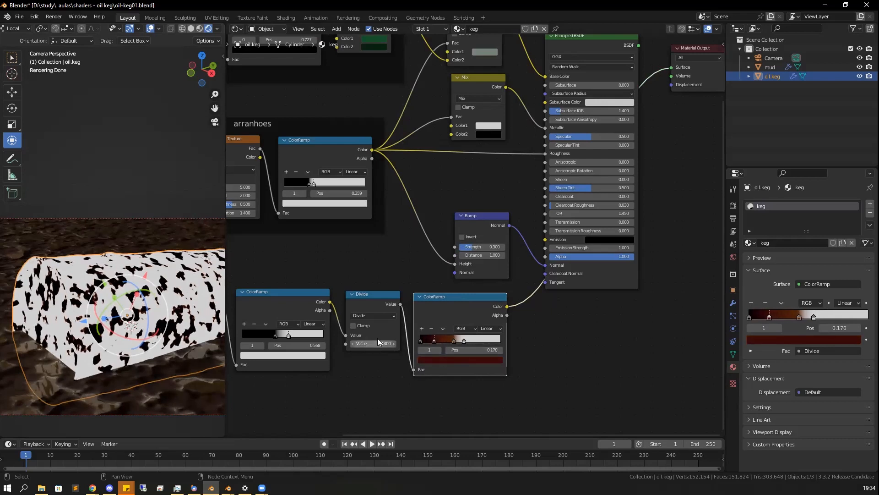
Set the Divide node's value to 1.5 and move the node nearer to the ColorRamp that feeds it
{"action": "left_click_drag", "start_coordinate": [382, 344], "coordinate": [375, 343]}
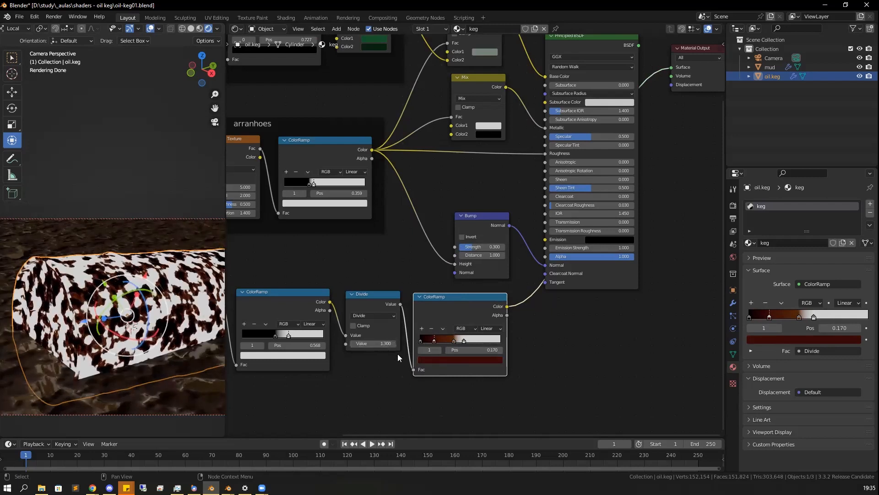
{"action": "mouse_move", "coordinate": [392, 343]}
{"action": "left_mouse_down"}
{"action": "mouse_move", "coordinate": [383, 343]}
{"action": "mouse_move", "coordinate": [395, 344]}
{"action": "left_mouse_up"}
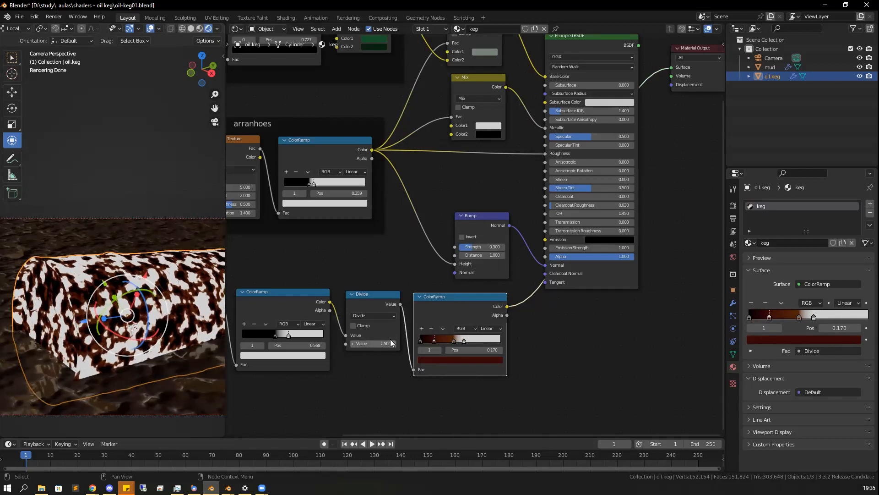
{"action": "left_click", "coordinate": [363, 298]}
{"action": "left_click_drag", "start_coordinate": [363, 298], "coordinate": [357, 297]}
{"action": "left_click", "coordinate": [430, 301]}
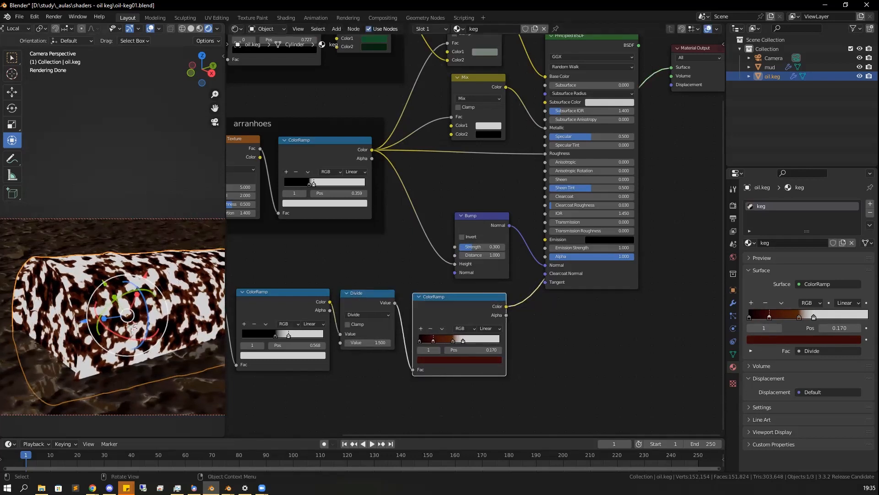
{"action": "key", "text": "alt+Tab"}
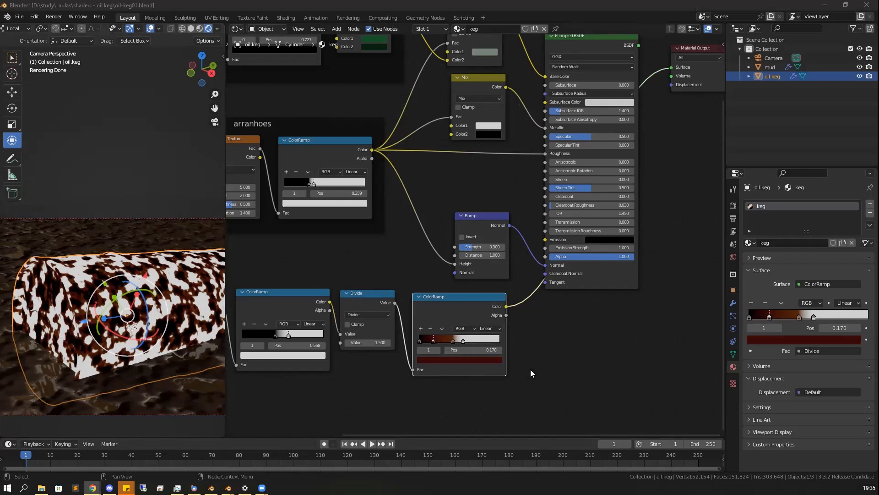
Move the lower noise node chain down and to the left, and place the Bump node higher beside the Principled BSDF
{"action": "scroll", "coordinate": [534, 375], "scroll_direction": "down", "scroll_amount": 5}
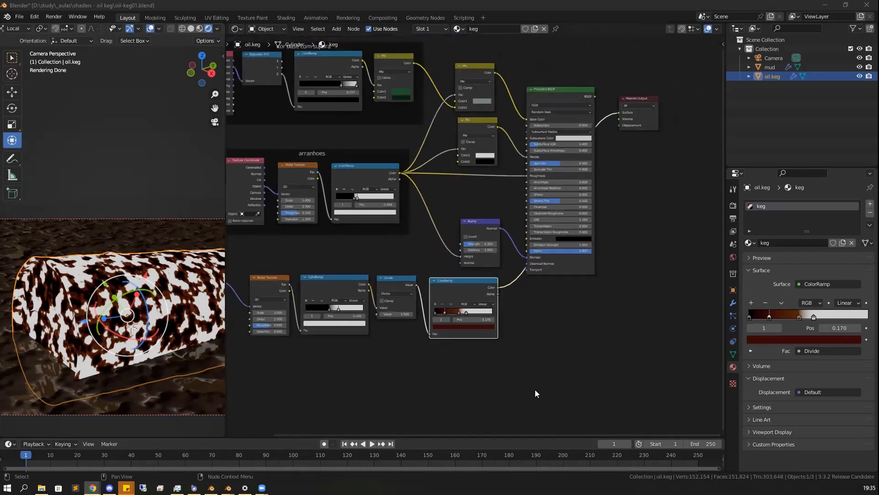
{"action": "middle_click_drag", "start_coordinate": [539, 368], "coordinate": [543, 340]}
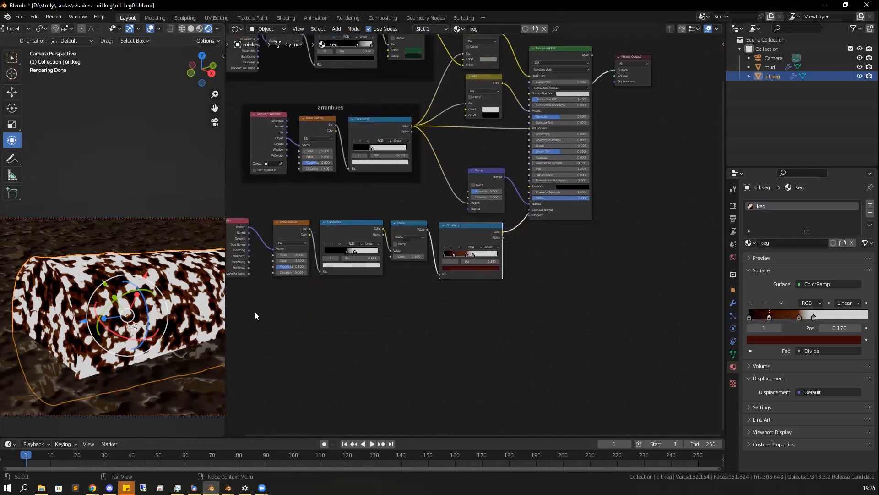
{"action": "left_click_drag", "start_coordinate": [237, 209], "coordinate": [484, 254]}
{"action": "key", "text": "g"}
{"action": "left_click", "coordinate": [394, 291]}
{"action": "left_click", "coordinate": [482, 175]}
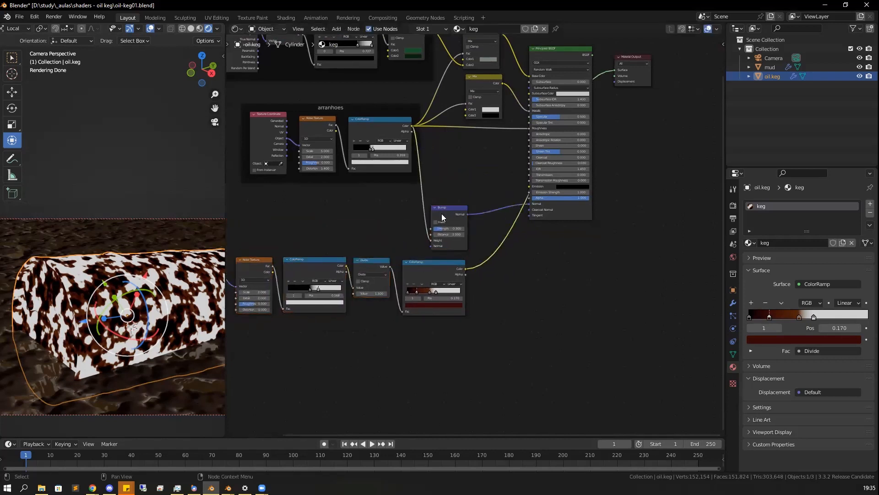
{"action": "left_click_drag", "start_coordinate": [450, 215], "coordinate": [486, 169]}
Duplicate the Principled BSDF below the original, feed its Base Color from the colored ColorRamp, and preview it through the Material Output
{"action": "left_click", "coordinate": [562, 53]}
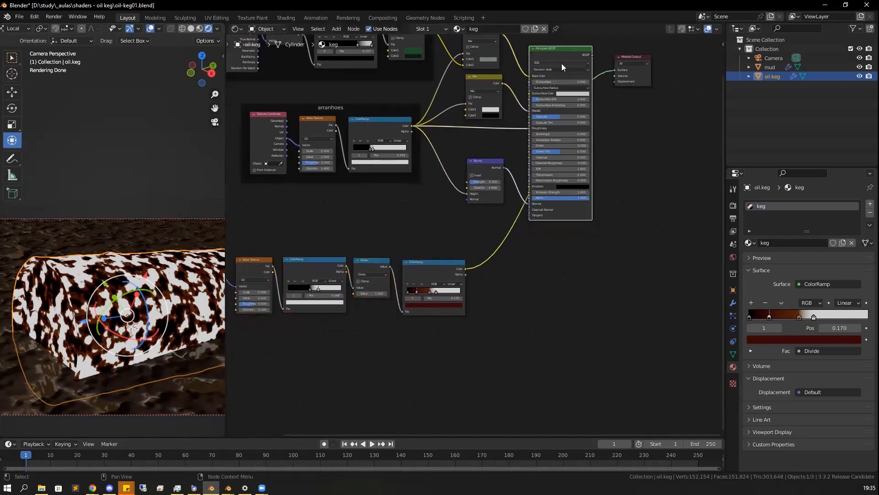
{"action": "key", "text": "shift+d"}
{"action": "left_click", "coordinate": [547, 383]}
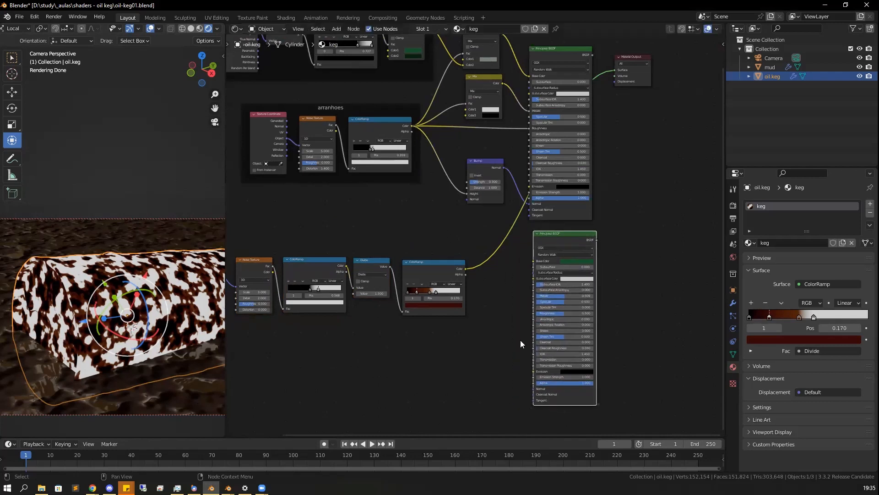
{"action": "left_click_drag", "start_coordinate": [465, 268], "coordinate": [535, 261]}
{"action": "left_click", "coordinate": [560, 241], "text": "ctrl+shift"}
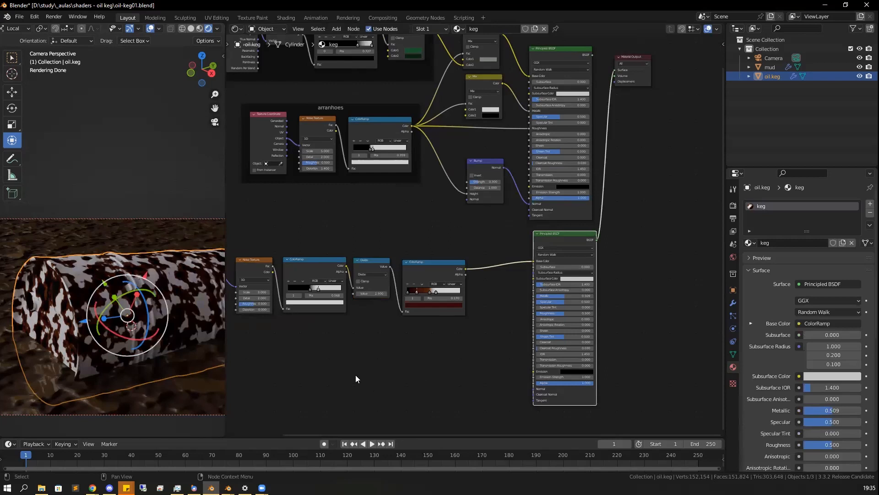
Space out the colored ColorRamp and the duplicated Principled BSDF to make room between them
{"action": "middle_click_drag", "start_coordinate": [388, 382], "coordinate": [381, 364]}
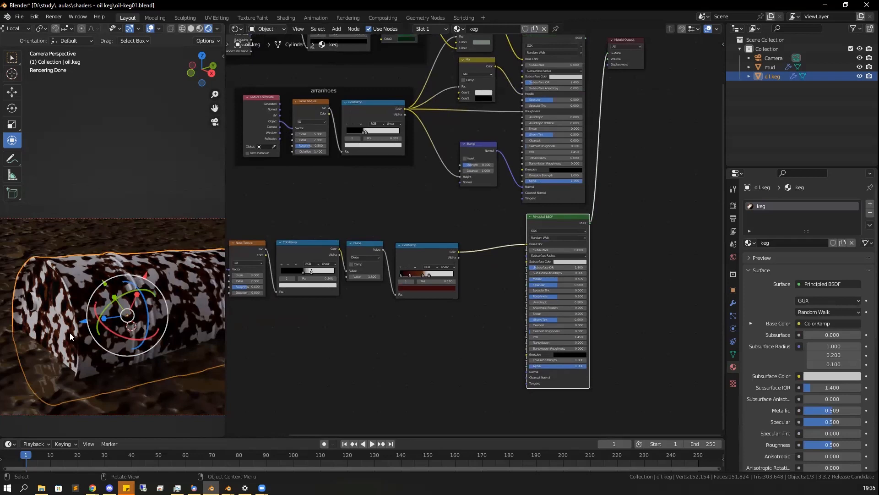
{"action": "left_click_drag", "start_coordinate": [416, 246], "coordinate": [413, 245]}
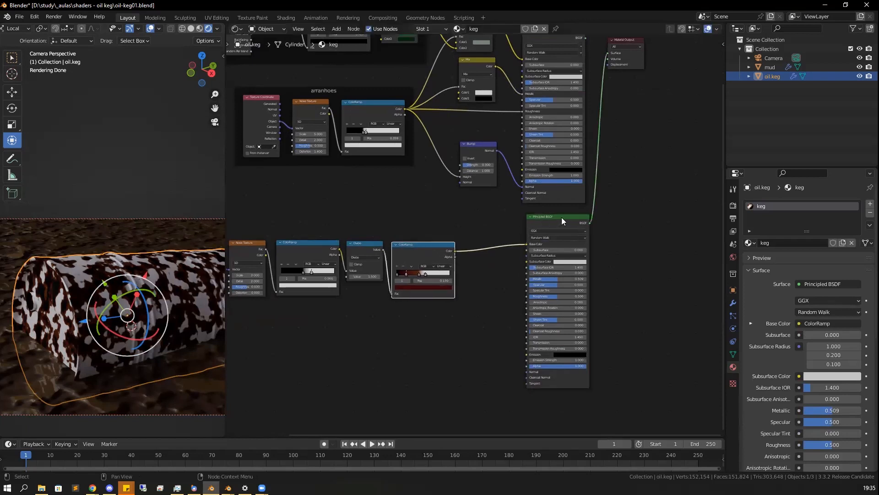
{"action": "left_click_drag", "start_coordinate": [563, 221], "coordinate": [563, 225]}
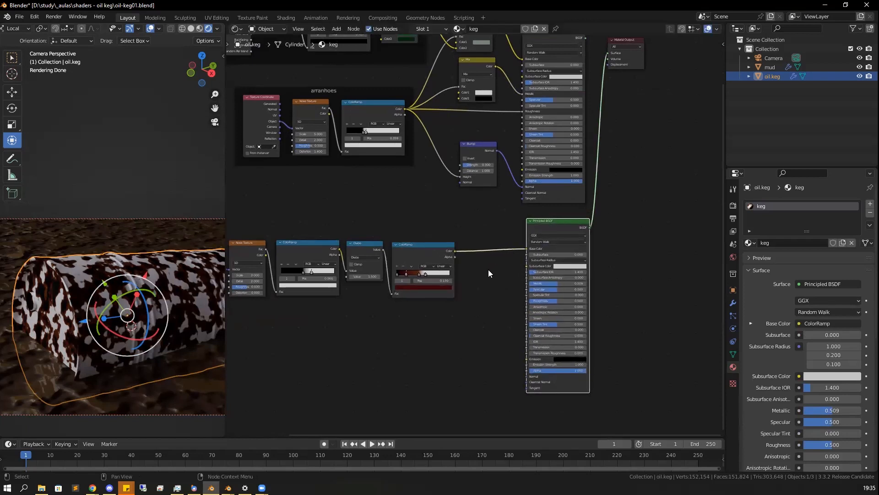
{"action": "left_click", "coordinate": [488, 273]}
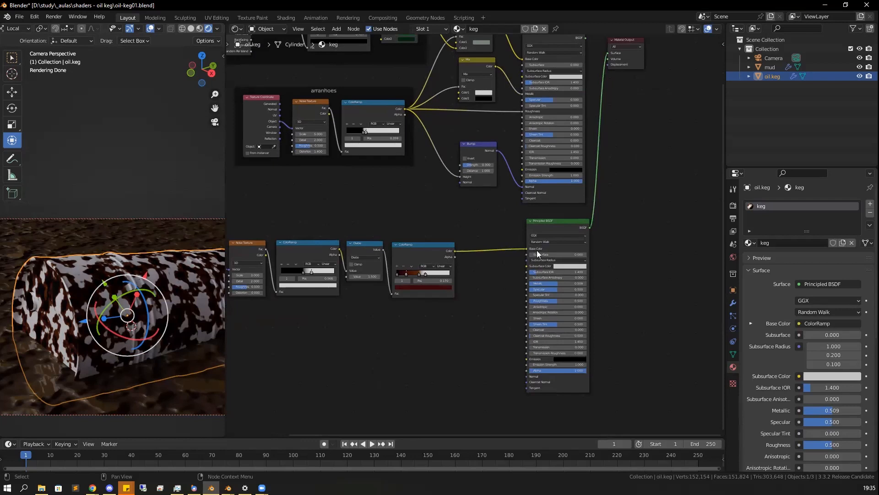
{"action": "left_click_drag", "start_coordinate": [553, 222], "coordinate": [501, 286]}
Drive the duplicated shader's Roughness from the colored ColorRamp through a new ColorRamp that runs from white to black
{"action": "key", "text": "shift+a"}
{"action": "mouse_move", "coordinate": [485, 282]}
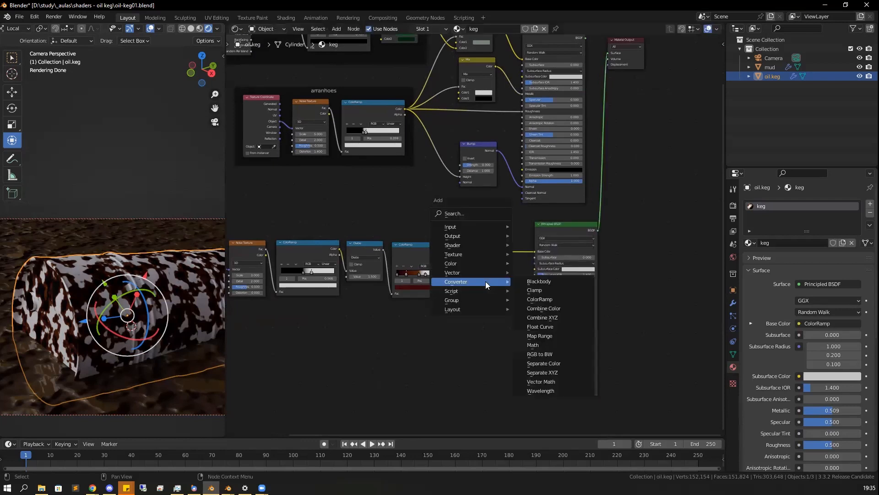
{"action": "left_click", "coordinate": [541, 299]}
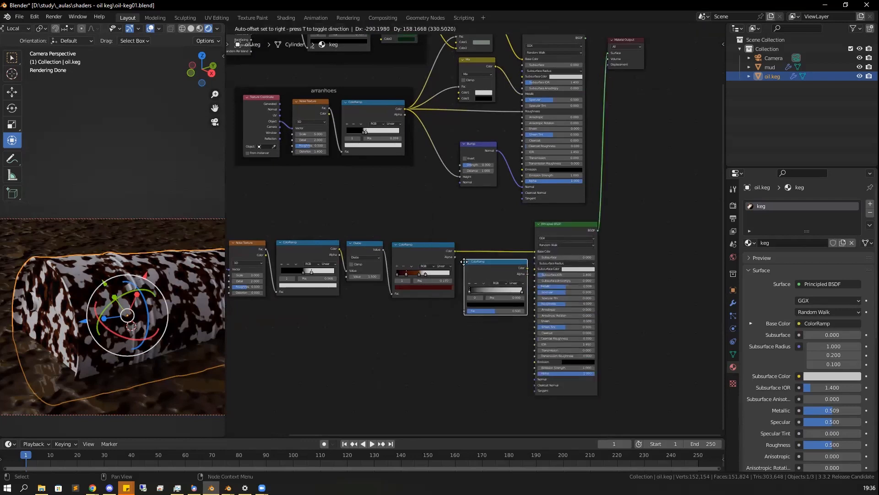
{"action": "left_click", "coordinate": [465, 301]}
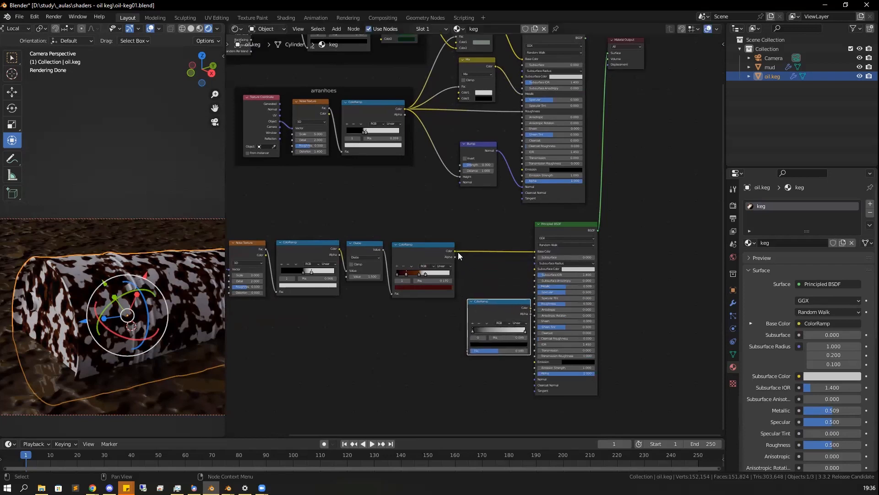
{"action": "left_click_drag", "start_coordinate": [455, 251], "coordinate": [470, 331]}
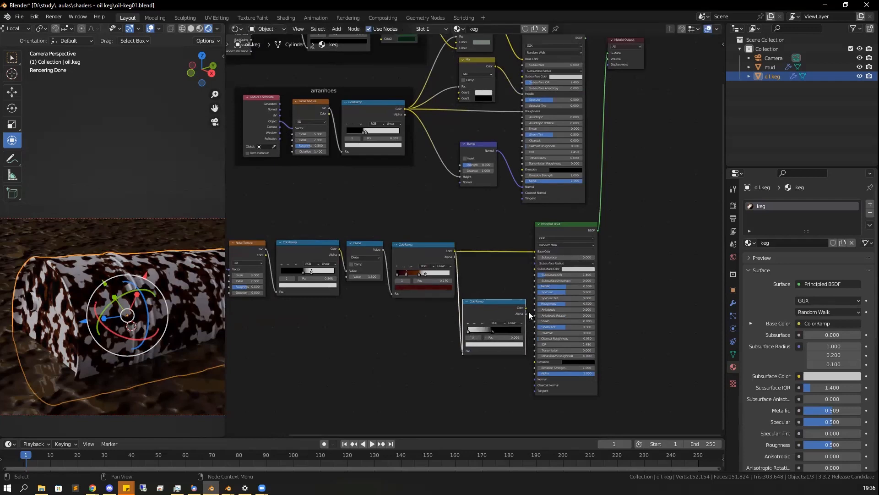
{"action": "left_click_drag", "start_coordinate": [525, 308], "coordinate": [539, 304]}
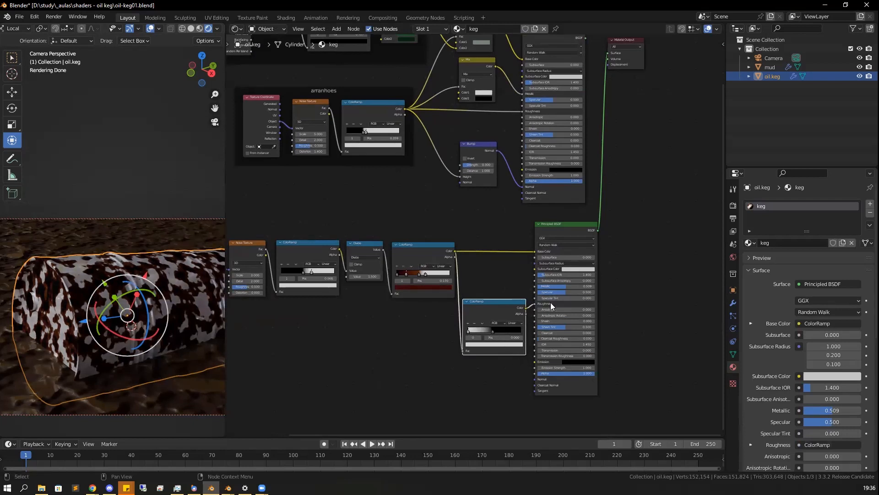
Set the duplicated Principled BSDF's Metallic to 0.264 and Specular to 0.223, and adjust the spacing of its nodes
{"action": "left_click_drag", "start_coordinate": [563, 292], "coordinate": [550, 290]}
{"action": "left_click_drag", "start_coordinate": [552, 286], "coordinate": [548, 286]}
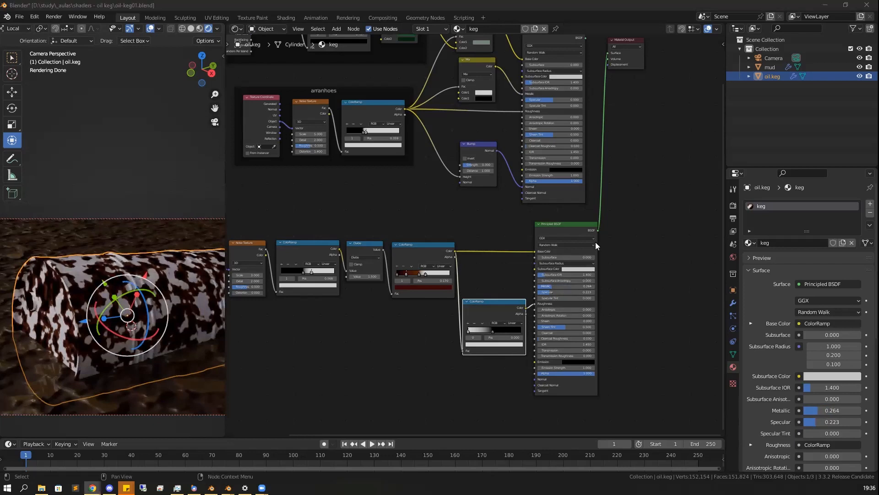
{"action": "left_click_drag", "start_coordinate": [596, 242], "coordinate": [600, 241]}
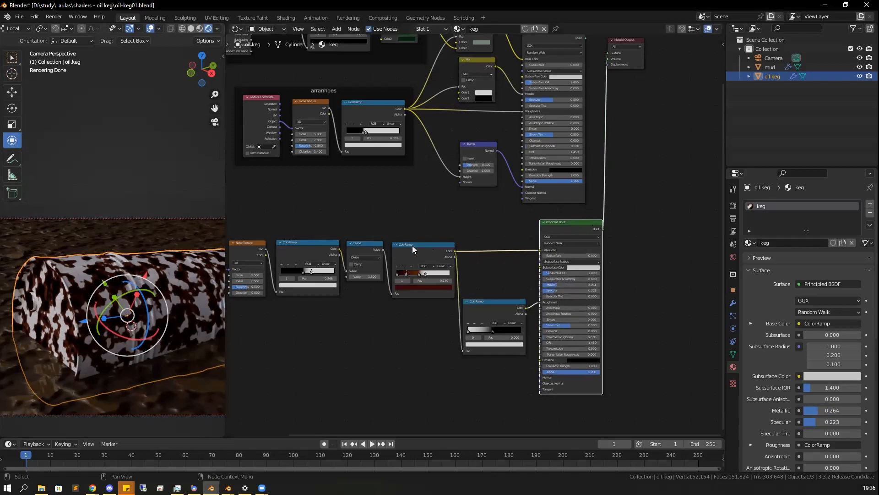
{"action": "left_click_drag", "start_coordinate": [415, 248], "coordinate": [416, 246]}
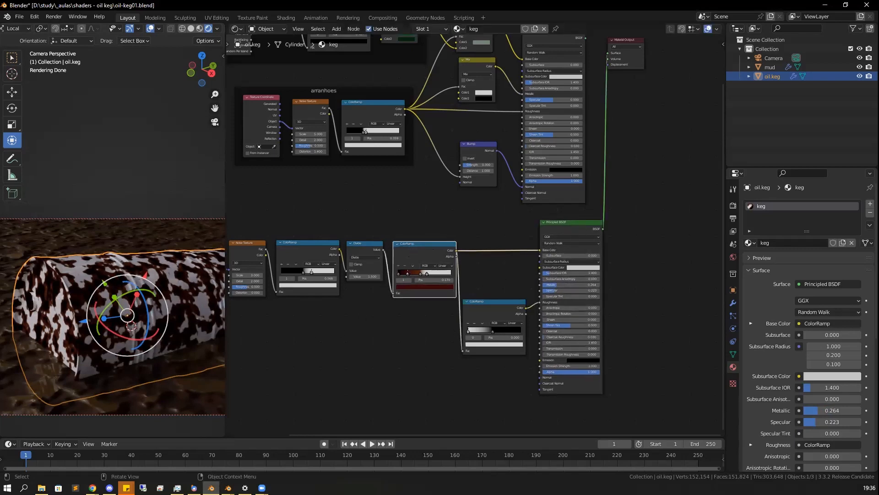
{"action": "key", "text": "alt+Tab"}
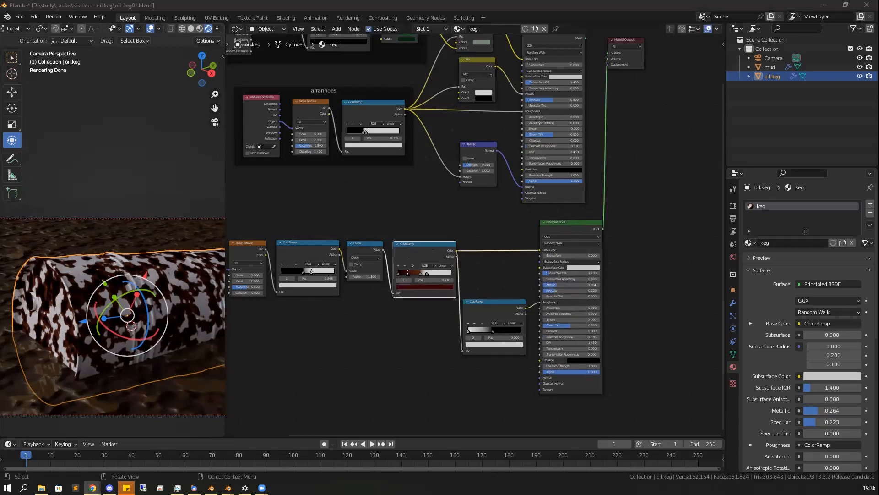
Shift the noise chain left and add a Bump node taking the colored ColorRamp as Height and feeding the duplicated shader's Normal
{"action": "left_click_drag", "start_coordinate": [244, 224], "coordinate": [405, 258]}
{"action": "left_click_drag", "start_coordinate": [415, 248], "coordinate": [467, 387]}
{"action": "type", "text": "bump"}
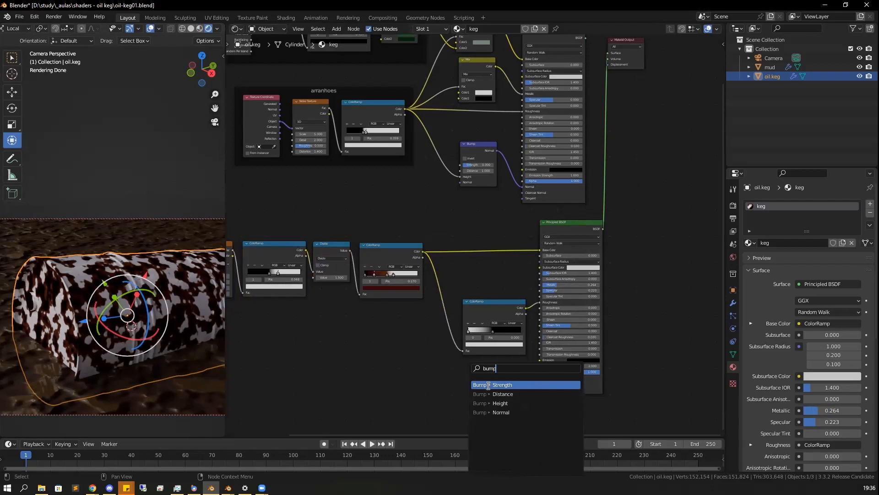
{"action": "left_click", "coordinate": [495, 403]}
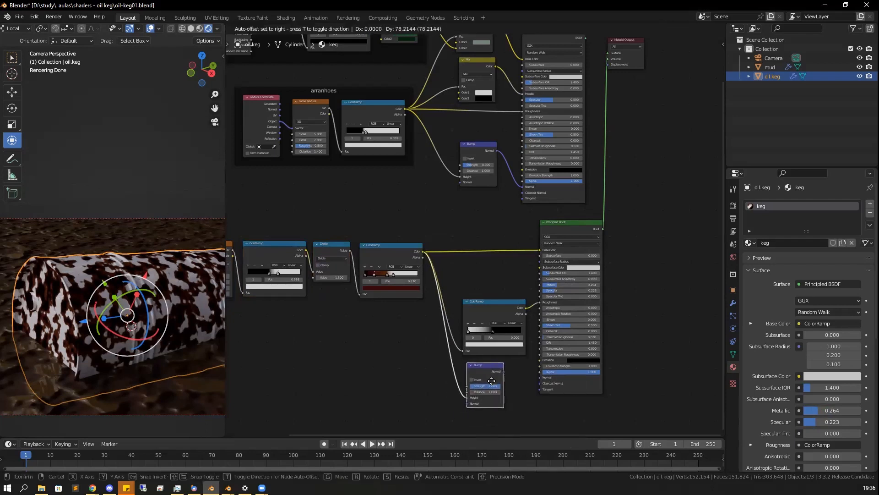
{"action": "left_click", "coordinate": [492, 377]}
{"action": "left_click_drag", "start_coordinate": [506, 368], "coordinate": [542, 378]}
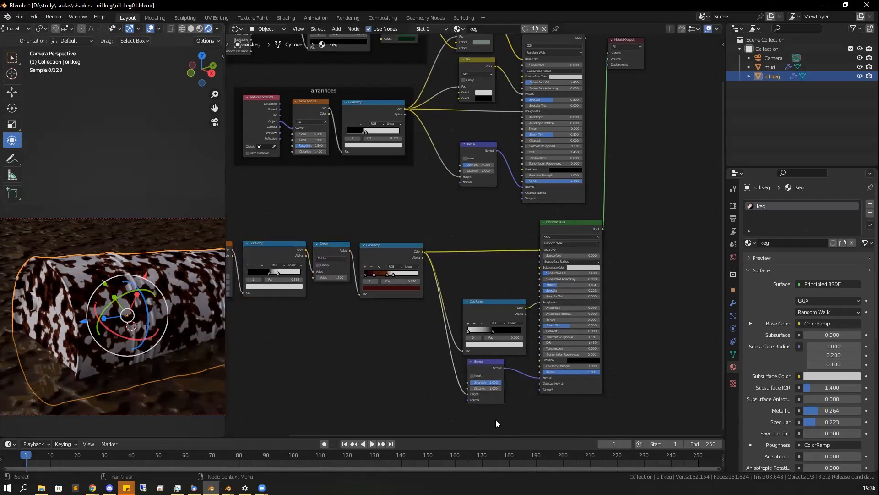
Set the new Bump node's Strength to 0.5 and nudge the duplicated Principled BSDF closer to its inputs
{"action": "left_click", "coordinate": [486, 382]}
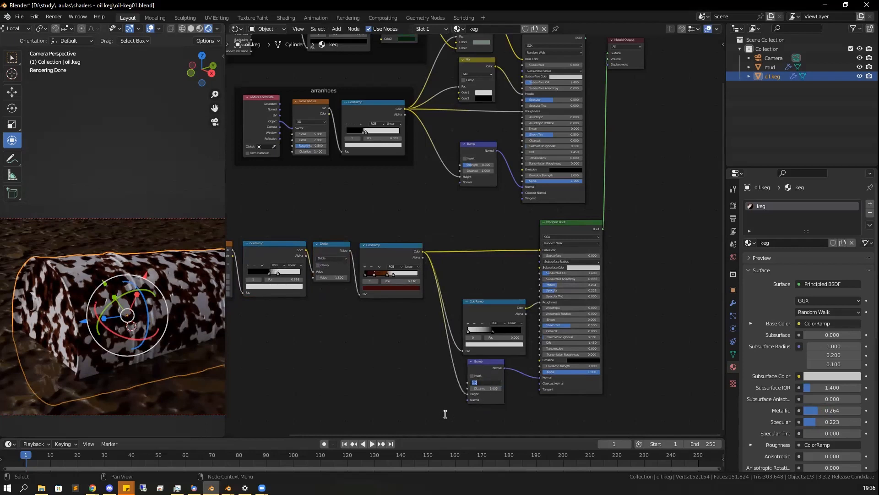
{"action": "key", "text": "BackSpace"}
{"action": "type", "text": "0.5"}
{"action": "key", "text": "Return"}
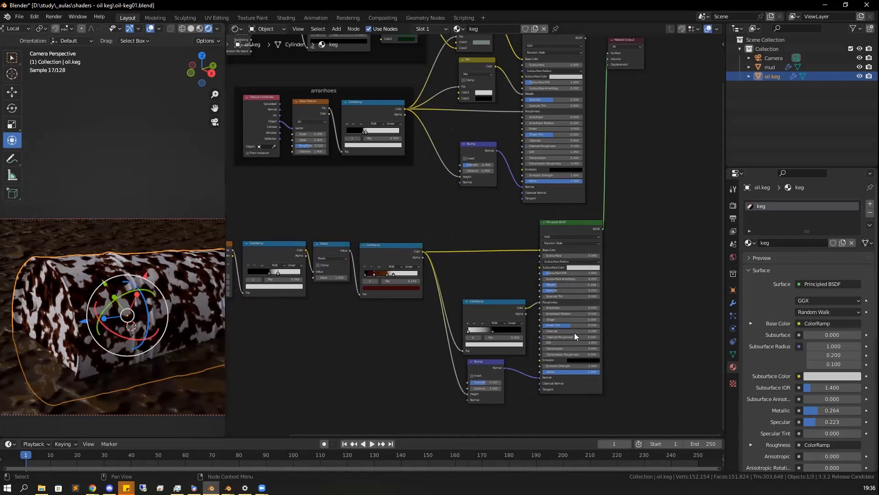
{"action": "left_click_drag", "start_coordinate": [563, 224], "coordinate": [559, 223]}
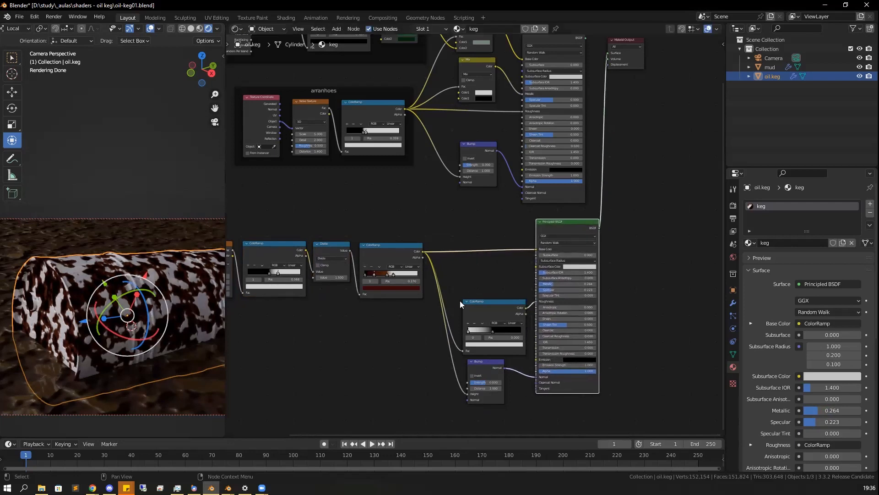
Move the rust shader's roughness ColorRamp and Bump nodes left, and bring its Principled BSDF closer to them
{"action": "left_click_drag", "start_coordinate": [436, 285], "coordinate": [527, 405]}
{"action": "left_click_drag", "start_coordinate": [502, 303], "coordinate": [491, 297]}
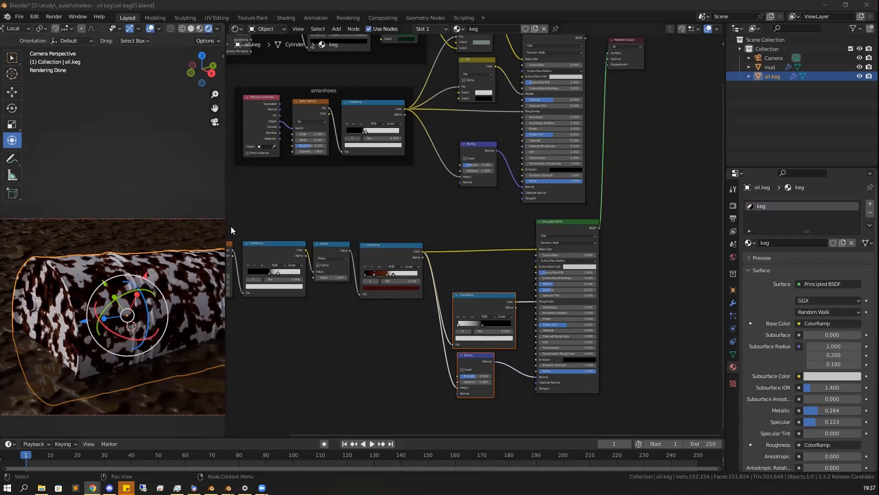
{"action": "left_click_drag", "start_coordinate": [231, 226], "coordinate": [553, 268]}
{"action": "left_click_drag", "start_coordinate": [558, 223], "coordinate": [544, 225]}
{"action": "scroll", "coordinate": [451, 313], "scroll_direction": "down", "scroll_amount": 2}
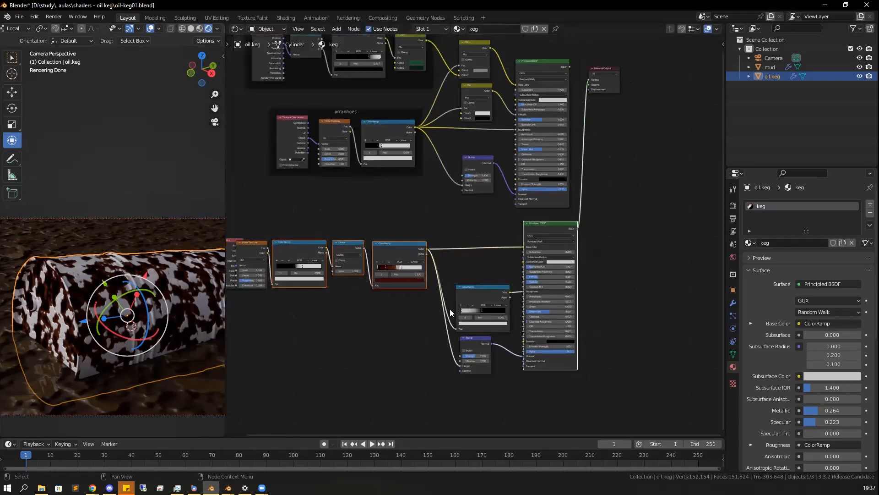
Separate the rust chain's Geometry node from the Noise Texture, shift the whole rust branch left and the Material Output right
{"action": "scroll", "coordinate": [450, 313], "scroll_direction": "down", "scroll_amount": 1}
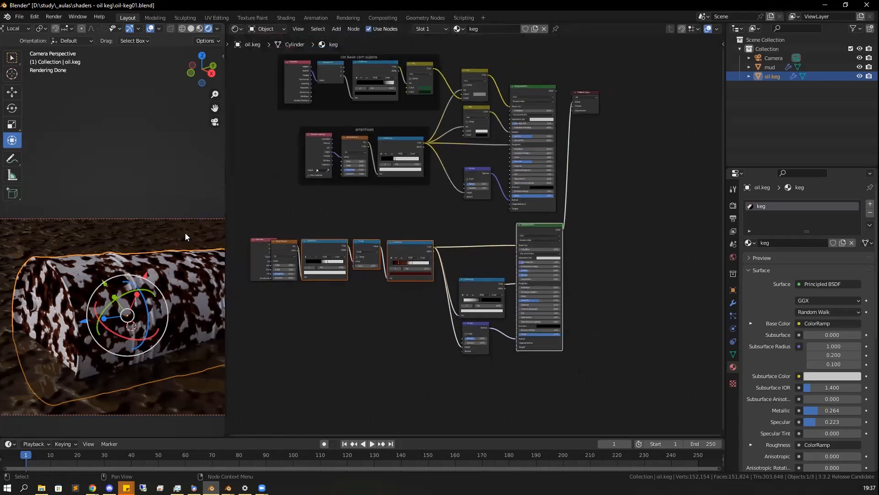
{"action": "left_click_drag", "start_coordinate": [261, 240], "coordinate": [604, 362]}
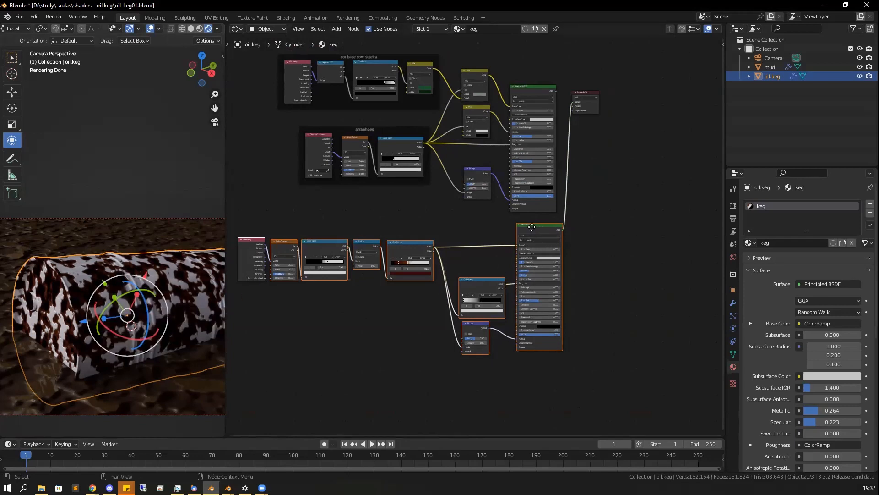
{"action": "left_click_drag", "start_coordinate": [539, 226], "coordinate": [526, 230]}
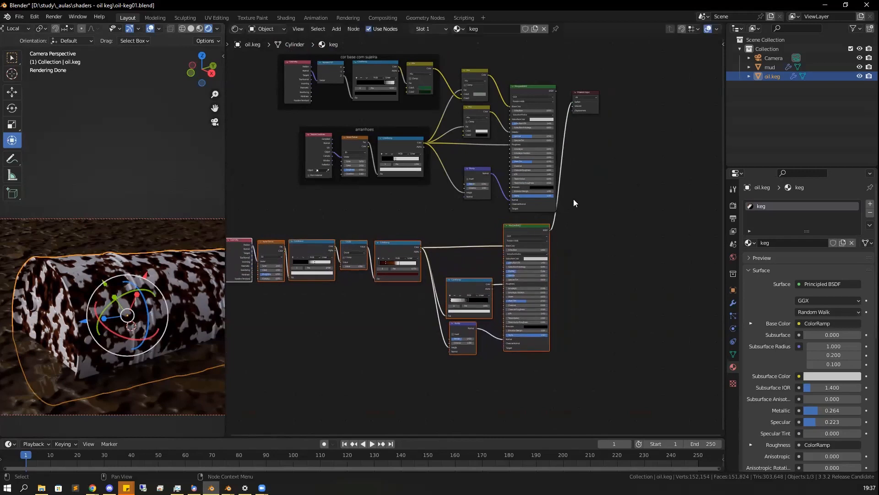
{"action": "left_click_drag", "start_coordinate": [586, 94], "coordinate": [619, 97]}
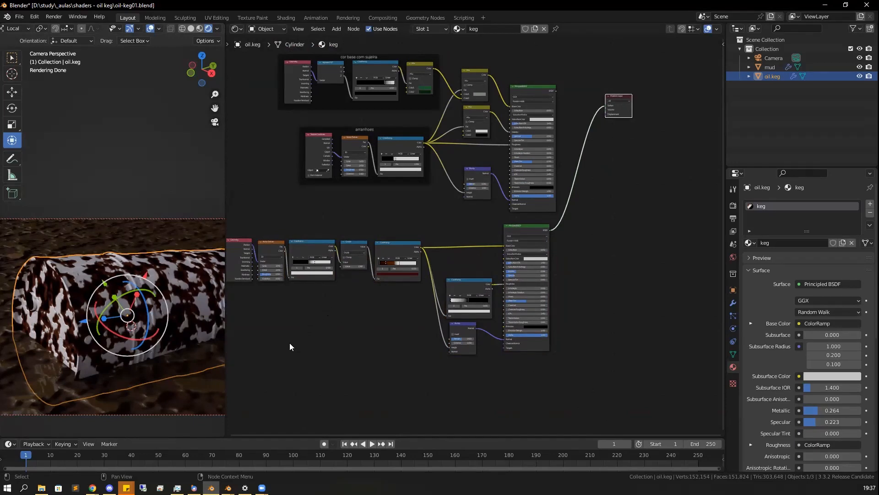
Duplicate the rust chain's Geometry node and first ColorRamp, placing the copies side by side below the chain
{"action": "left_click", "coordinate": [310, 340]}
{"action": "scroll", "coordinate": [313, 395], "scroll_direction": "down", "scroll_amount": 1}
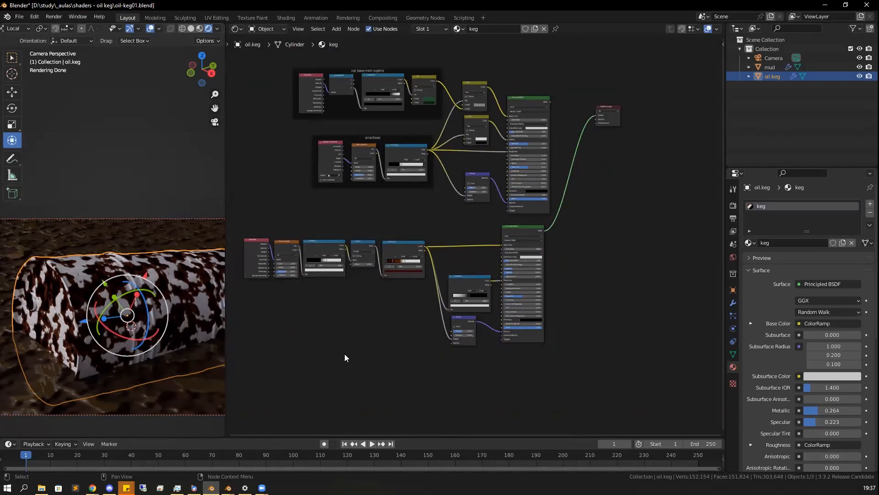
{"action": "middle_click_drag", "start_coordinate": [345, 354], "coordinate": [403, 321]}
{"action": "scroll", "coordinate": [391, 318], "scroll_direction": "up", "scroll_amount": 2}
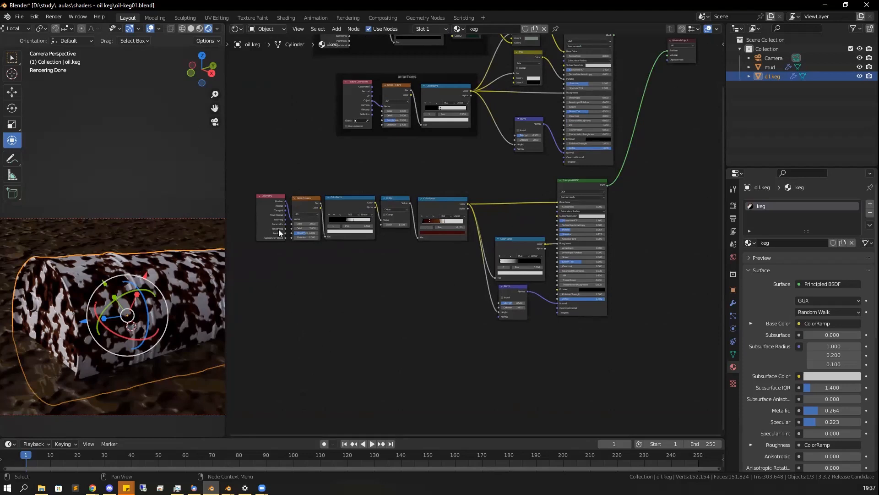
{"action": "left_click", "coordinate": [262, 213]}
{"action": "key", "text": "shift+d"}
{"action": "left_click", "coordinate": [308, 352]}
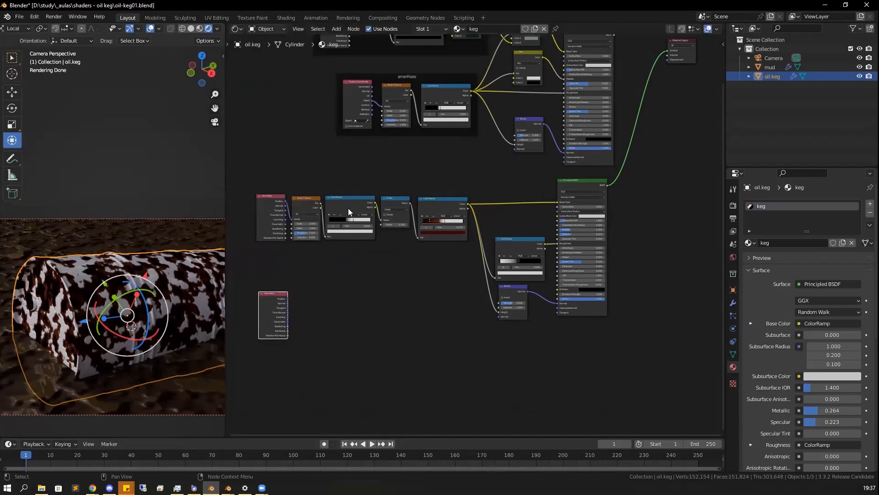
{"action": "left_click", "coordinate": [348, 211]}
{"action": "key", "text": "shift+d"}
{"action": "left_click", "coordinate": [324, 348]}
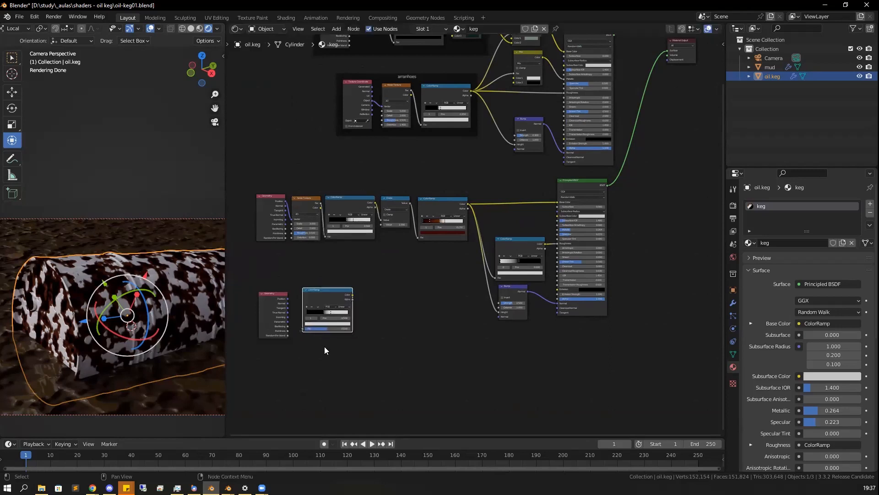
Connect the duplicated Geometry node's Pointiness to the duplicated ColorRamp's Fac and place the ramp close beside it
{"action": "scroll", "coordinate": [325, 348], "scroll_direction": "up", "scroll_amount": 4}
{"action": "middle_click_drag", "start_coordinate": [480, 381], "coordinate": [611, 255]}
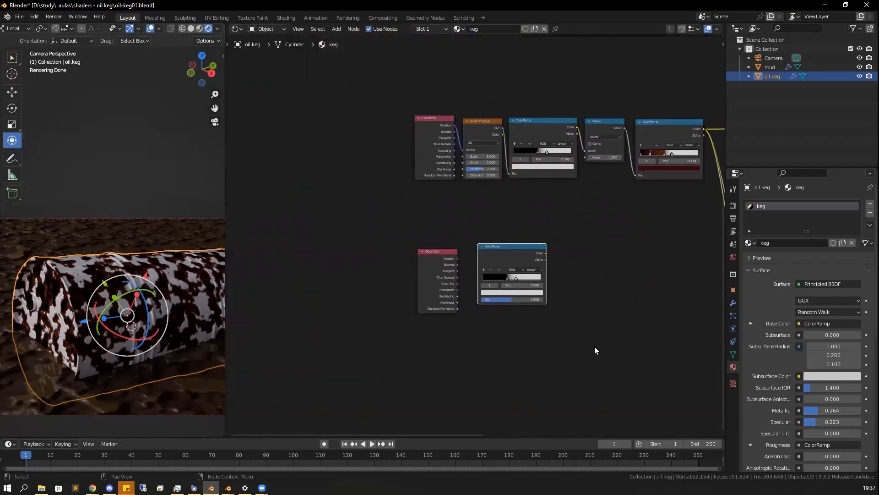
{"action": "scroll", "coordinate": [503, 349], "scroll_direction": "up", "scroll_amount": 3}
{"action": "middle_click_drag", "start_coordinate": [515, 348], "coordinate": [426, 348]}
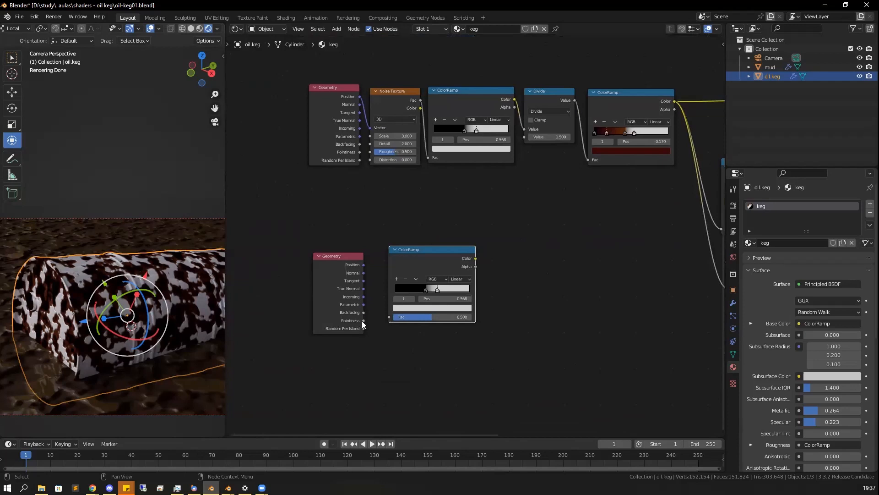
{"action": "left_click_drag", "start_coordinate": [364, 320], "coordinate": [391, 316]}
{"action": "left_click_drag", "start_coordinate": [421, 261], "coordinate": [407, 270]}
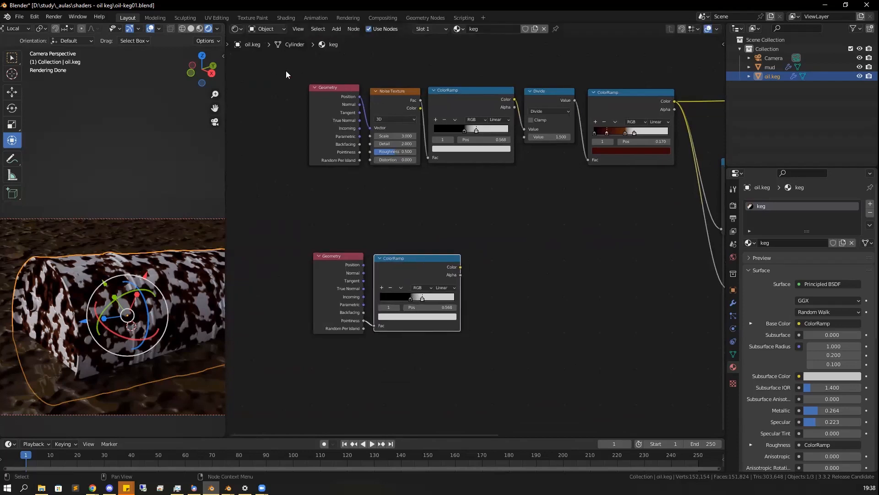
Group the rust noise chain, from Geometry to the colored ColorRamp, in a frame labeled "ferrugem"
{"action": "left_click_drag", "start_coordinate": [286, 71], "coordinate": [687, 206]}
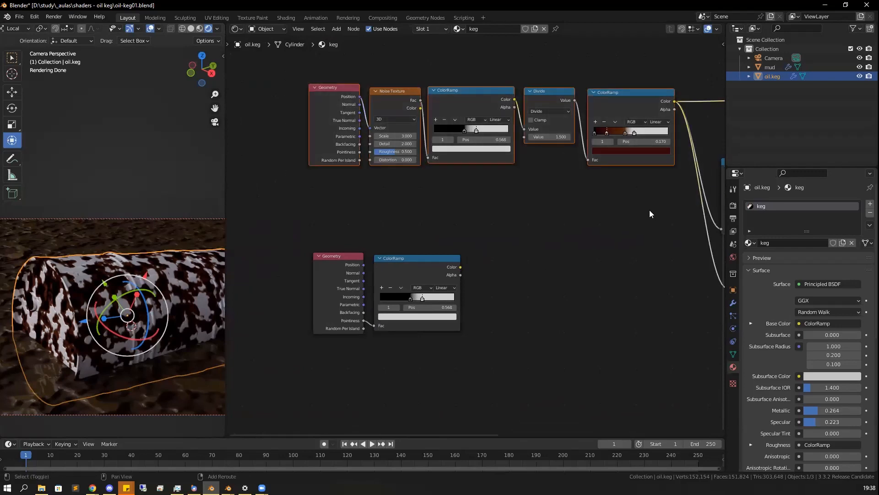
{"action": "key", "text": "ctrl+j"}
{"action": "key", "text": "F2"}
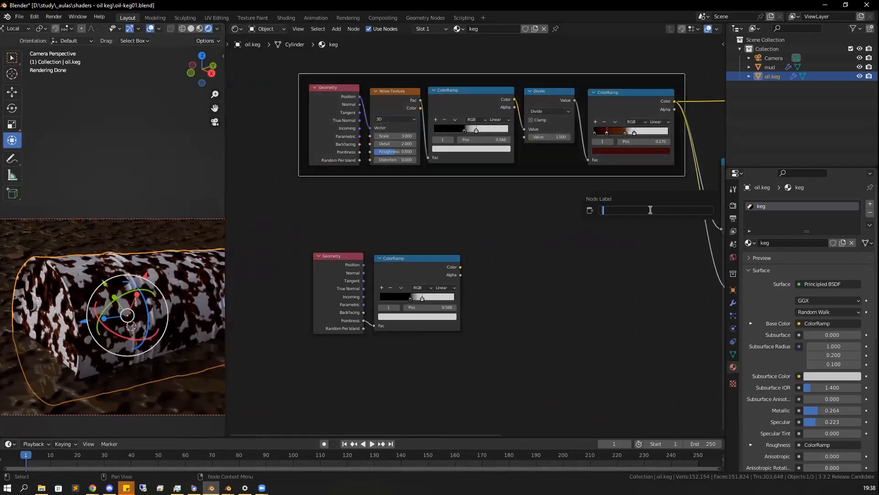
{"action": "type", "text": "ferrugem"}
{"action": "key", "text": "Return"}
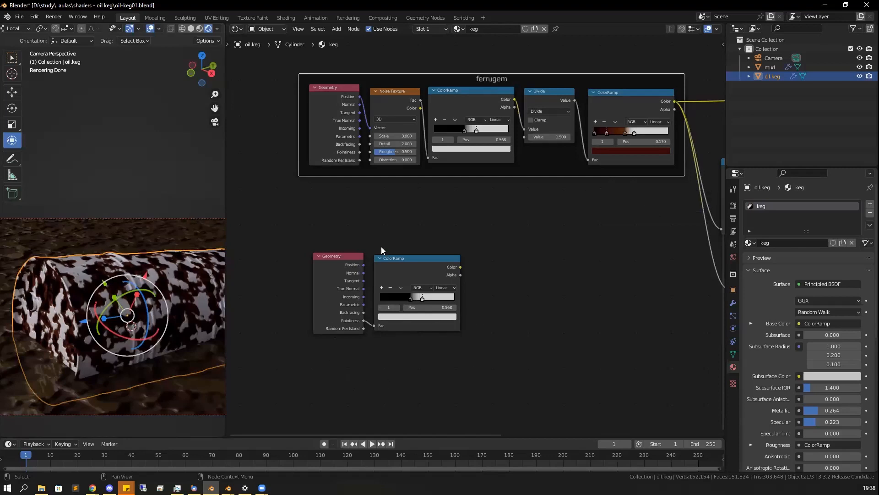
Shift the Pointiness Geometry and ColorRamp pair left and add a Math node taking the ramp's Color as its first Value
{"action": "left_click_drag", "start_coordinate": [343, 250], "coordinate": [386, 259]}
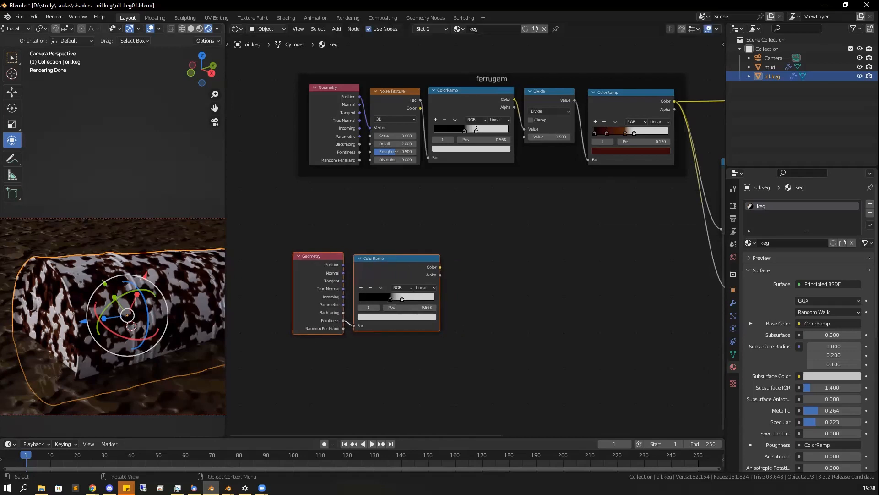
{"action": "left_click_drag", "start_coordinate": [386, 259], "coordinate": [367, 260]}
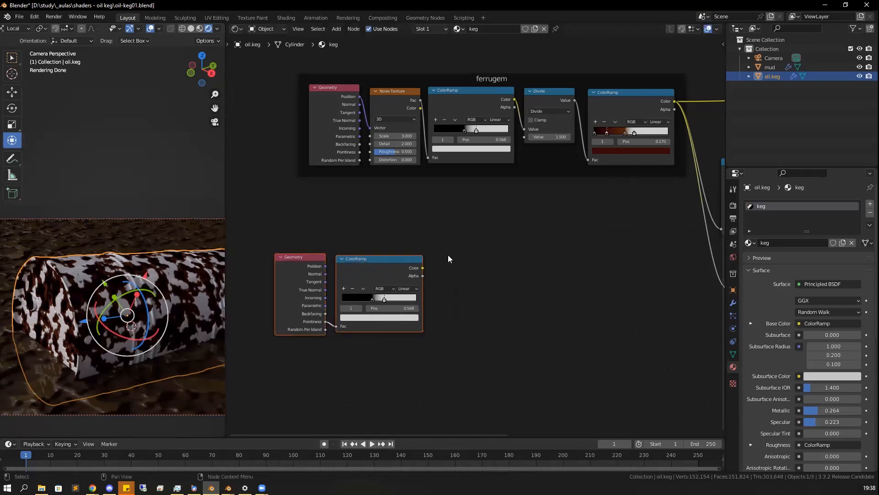
{"action": "key", "text": "shift+a"}
{"action": "mouse_move", "coordinate": [459, 262]}
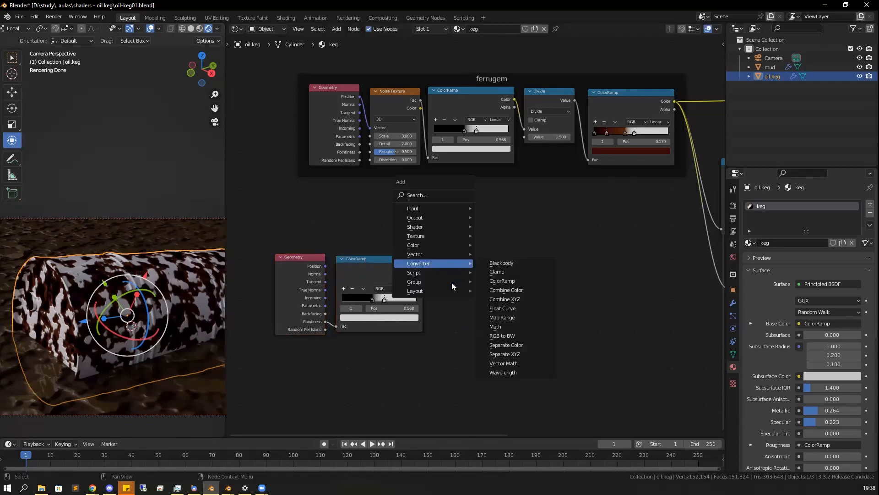
{"action": "left_click", "coordinate": [495, 326]}
{"action": "left_click", "coordinate": [441, 260]}
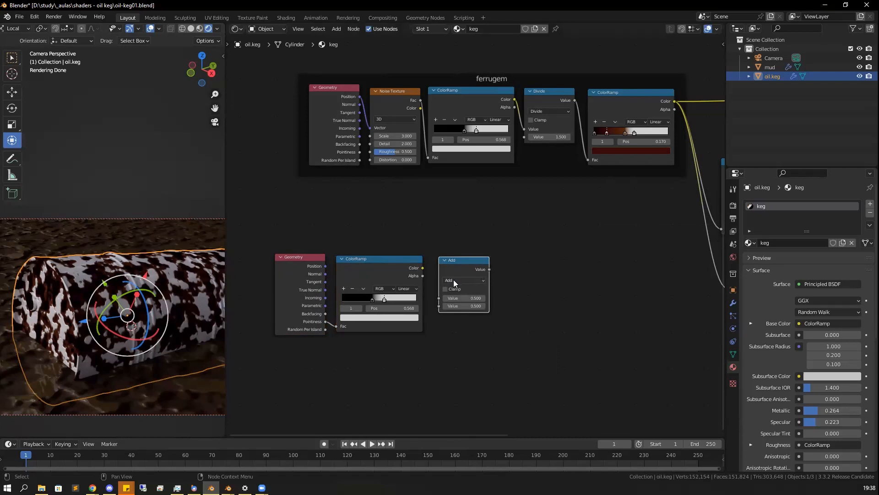
{"action": "left_click_drag", "start_coordinate": [422, 267], "coordinate": [439, 298]}
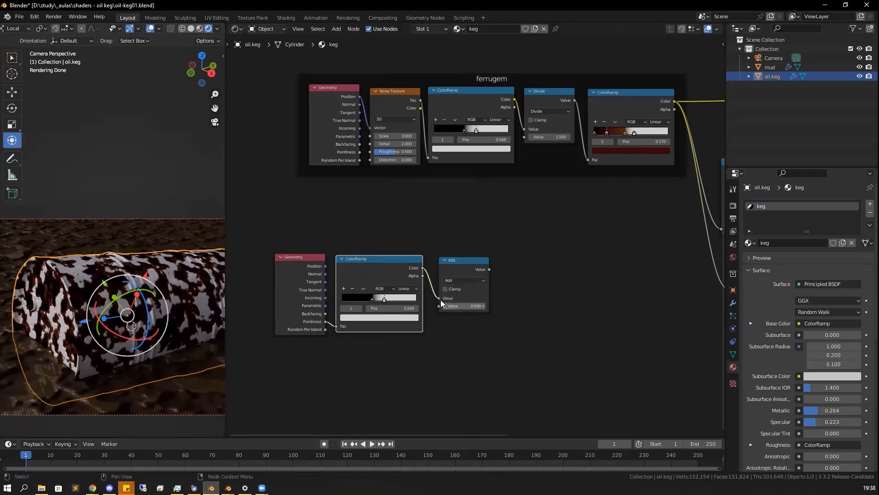
Set the Math node's operation to Ping-Pong, place it beside the ColorRamp and preview its output on the keg
{"action": "left_click", "coordinate": [463, 280]}
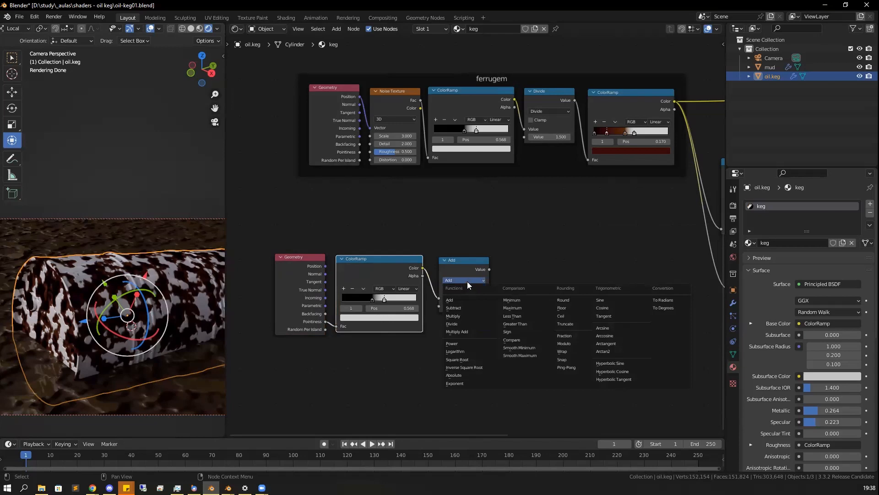
{"action": "left_click", "coordinate": [568, 368]}
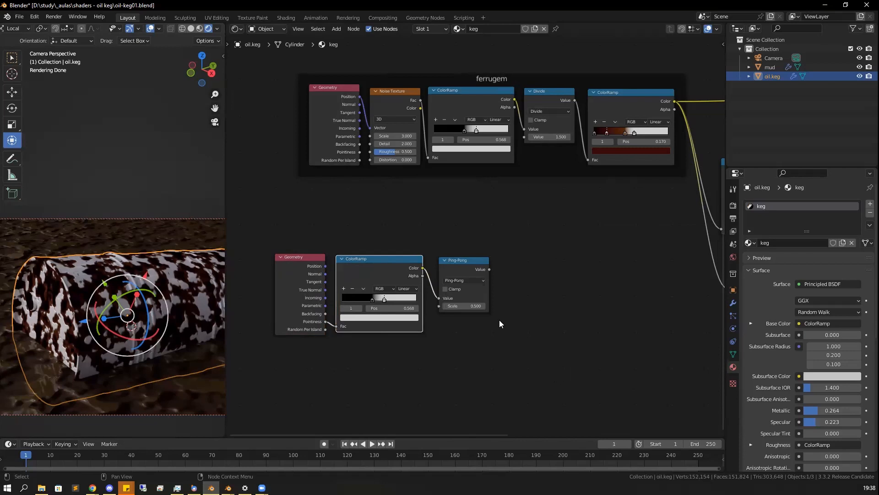
{"action": "left_click_drag", "start_coordinate": [460, 263], "coordinate": [452, 261]}
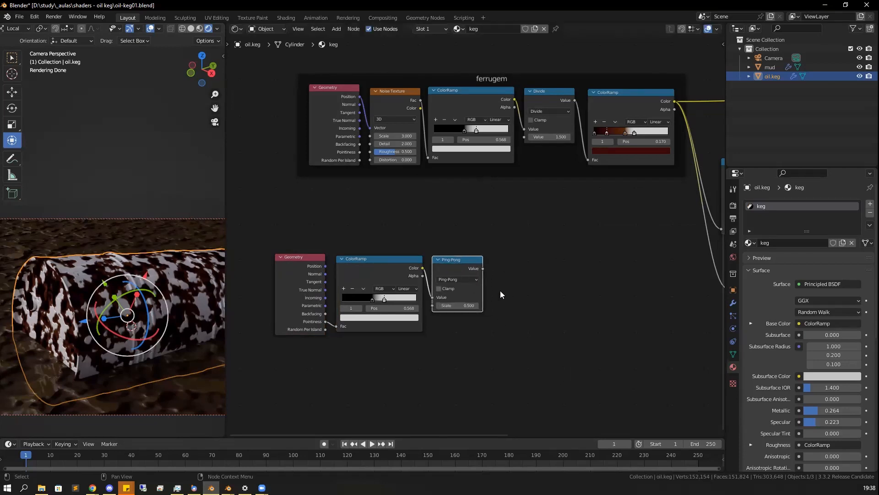
{"action": "left_click", "coordinate": [464, 272], "text": "ctrl+shift"}
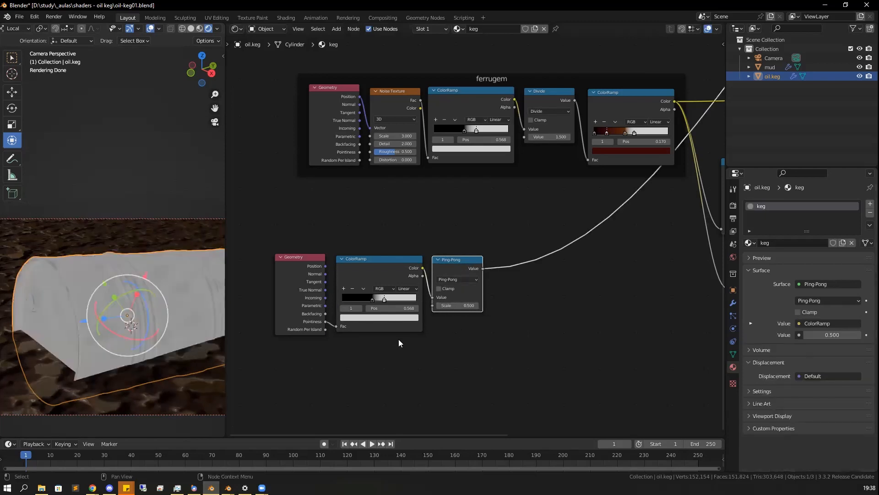
{"action": "left_click_drag", "start_coordinate": [441, 260], "coordinate": [440, 259]}
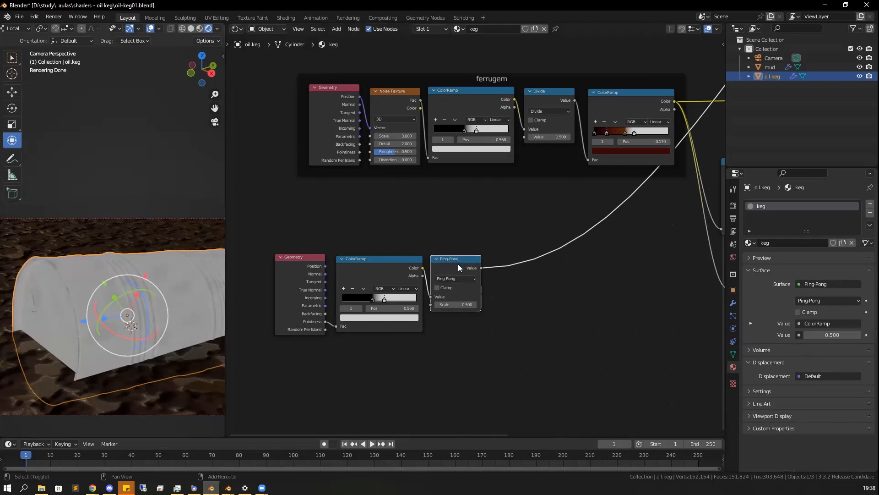
Duplicate the Ping-Pong node onto its output link, change the copy to Greater Than with Threshold 0.4, and place it beside Ping-Pong
{"action": "key", "text": "shift+d"}
{"action": "left_click", "coordinate": [536, 260]}
{"action": "left_click", "coordinate": [517, 276]}
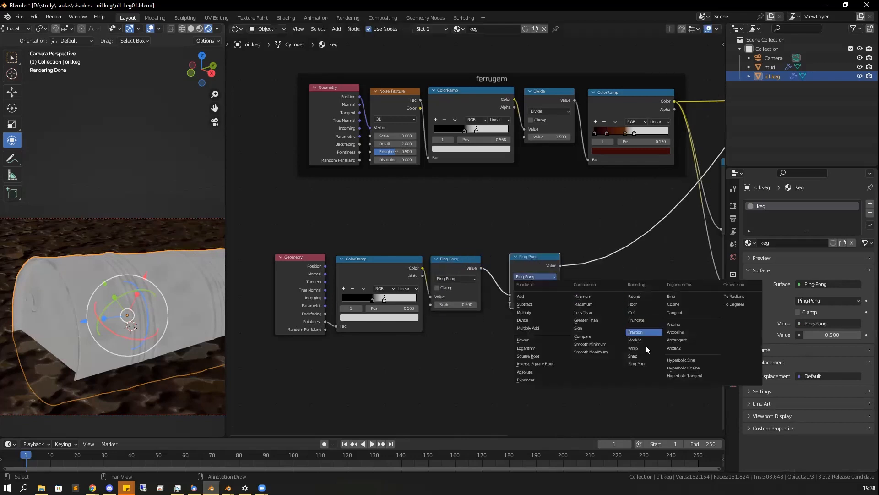
{"action": "left_click", "coordinate": [598, 320]}
{"action": "left_click", "coordinate": [545, 303]}
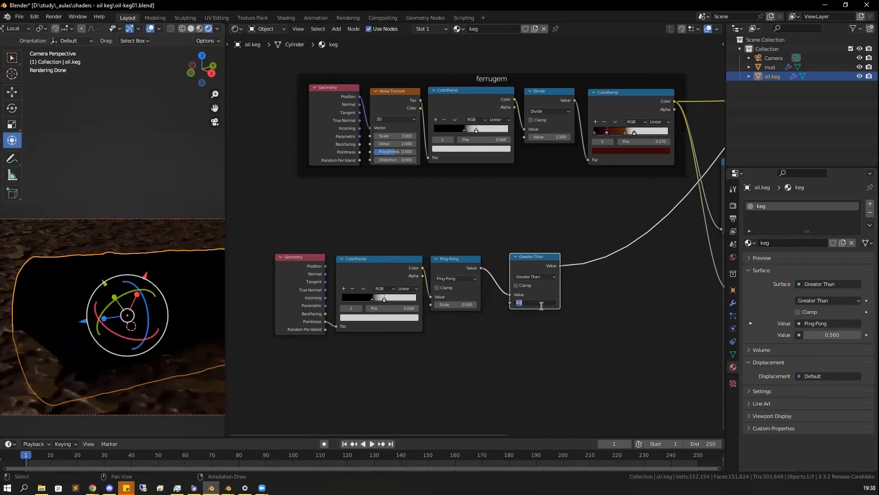
{"action": "left_click", "coordinate": [502, 345]}
{"action": "left_click", "coordinate": [515, 302]}
{"action": "left_click", "coordinate": [514, 303]}
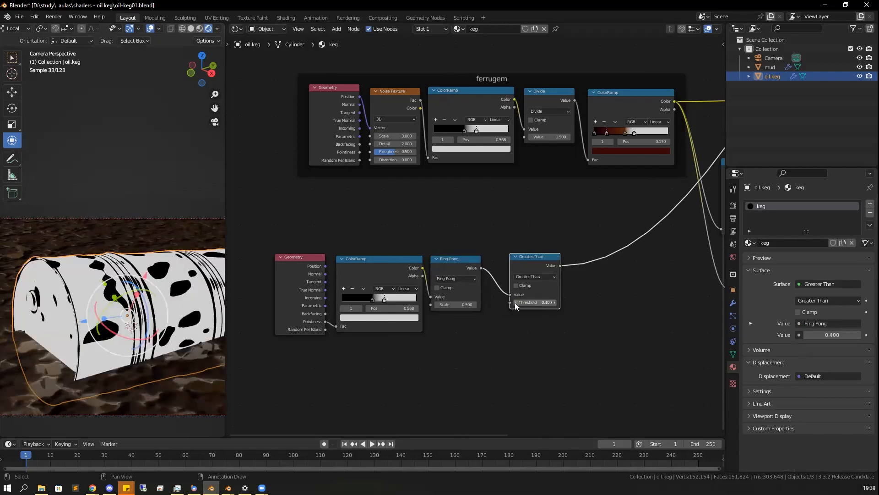
{"action": "left_click", "coordinate": [515, 303]}
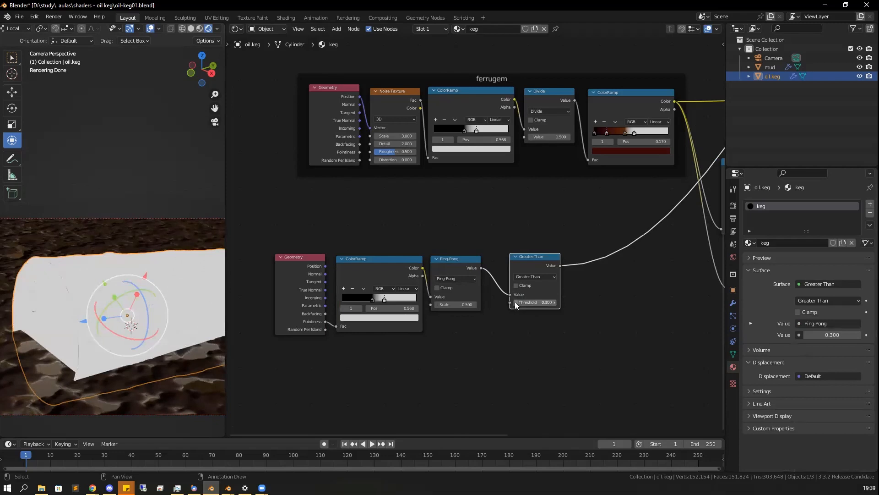
{"action": "left_click", "coordinate": [553, 302]}
{"action": "left_click_drag", "start_coordinate": [536, 259], "coordinate": [517, 263]}
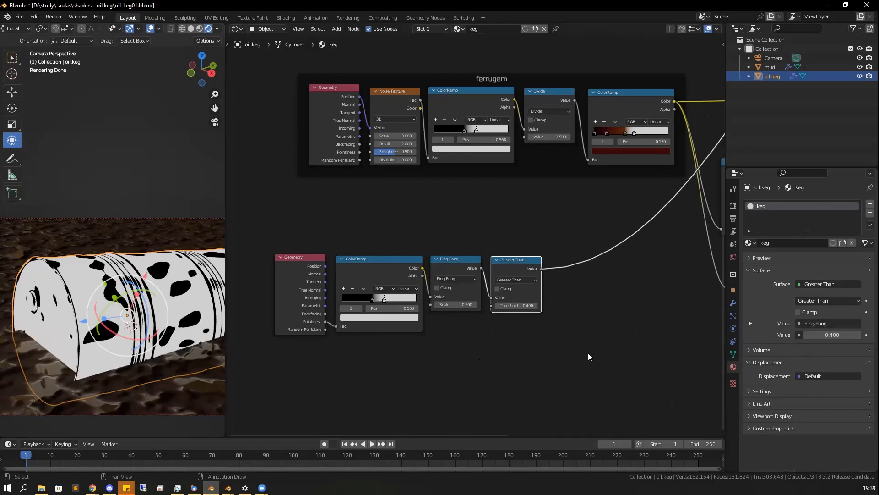
Insert a Map Range node on the Greater Than node's output link
{"action": "middle_click_drag", "start_coordinate": [588, 356], "coordinate": [385, 392]}
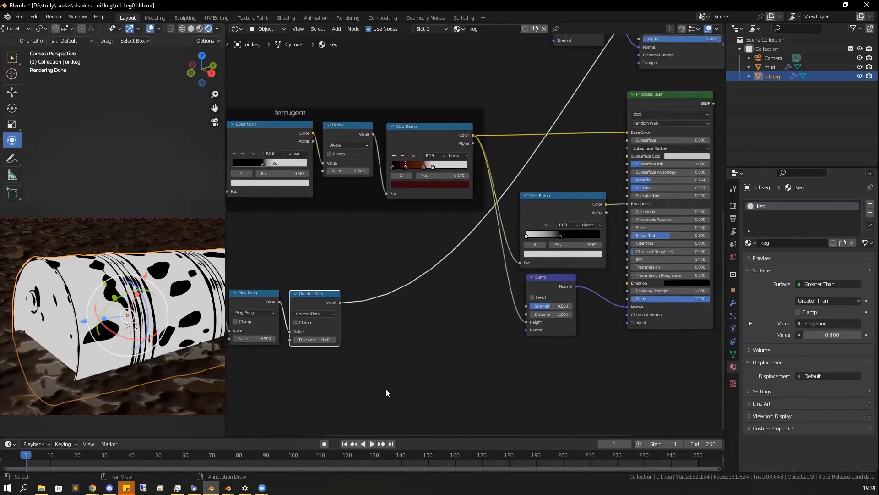
{"action": "key", "text": "shift+a"}
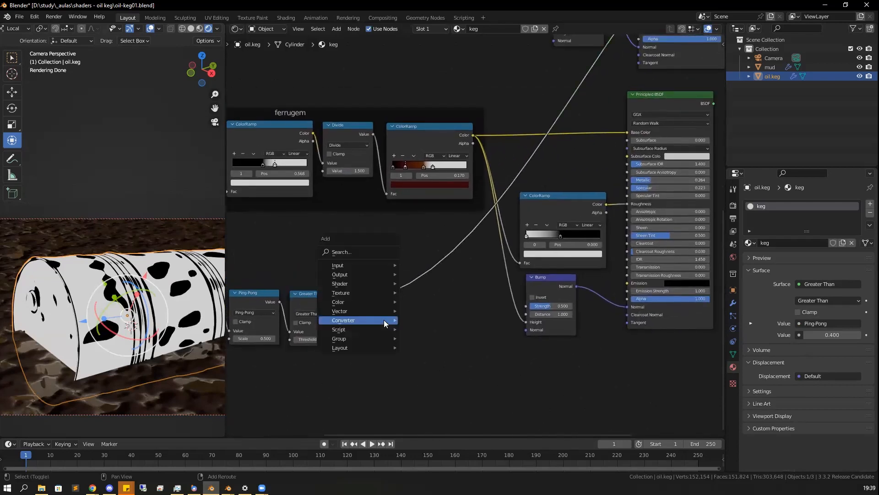
{"action": "mouse_move", "coordinate": [387, 320]}
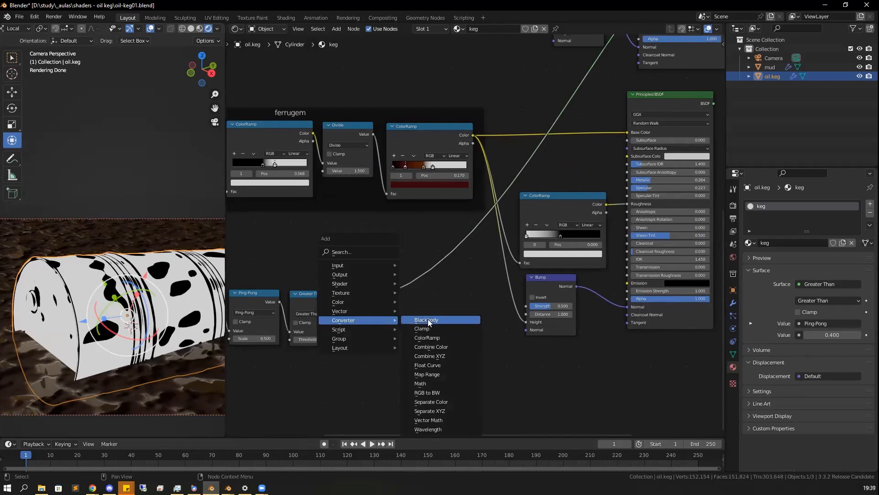
{"action": "left_click", "coordinate": [429, 374]}
{"action": "mouse_move", "coordinate": [358, 282]}
{"action": "left_mouse_down"}
{"action": "mouse_move", "coordinate": [370, 282]}
{"action": "mouse_move", "coordinate": [361, 283]}
{"action": "left_mouse_up"}
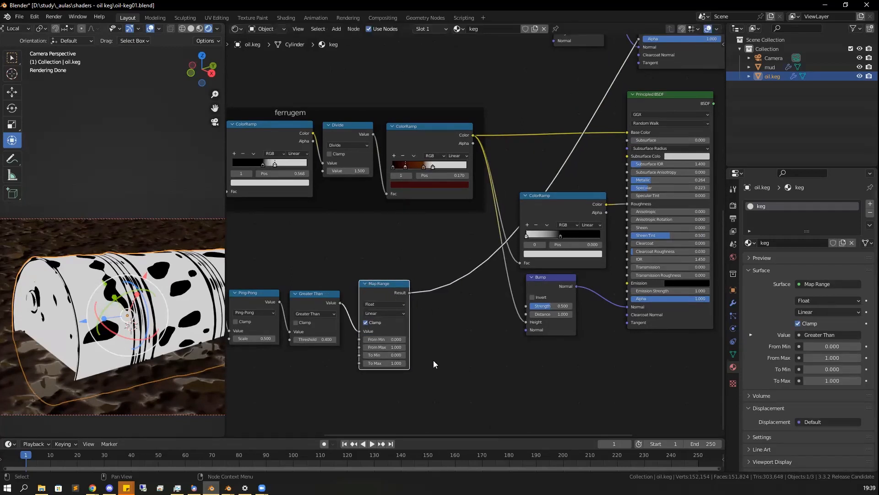
Invert the mask by setting the Map Range node's From Min to 1 and From Max to 0
{"action": "left_click", "coordinate": [384, 340]}
{"action": "type", "text": "1"}
{"action": "key", "text": "Tab"}
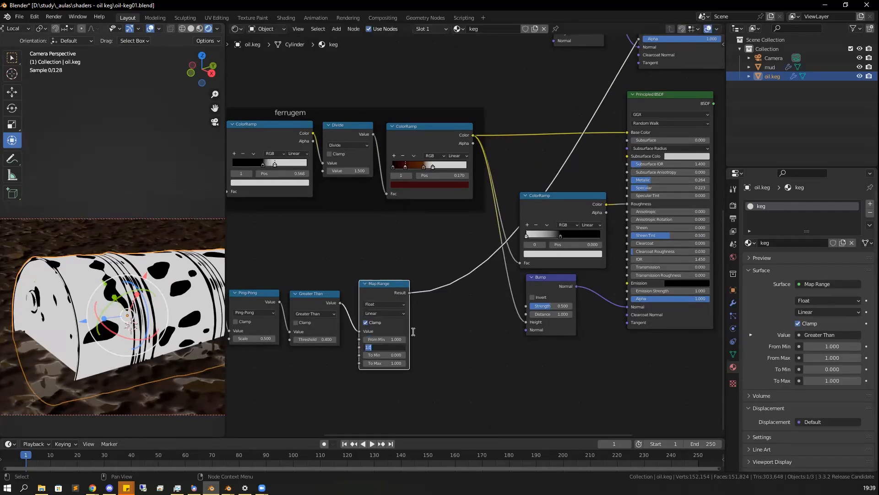
{"action": "type", "text": "0"}
{"action": "key", "text": "Return"}
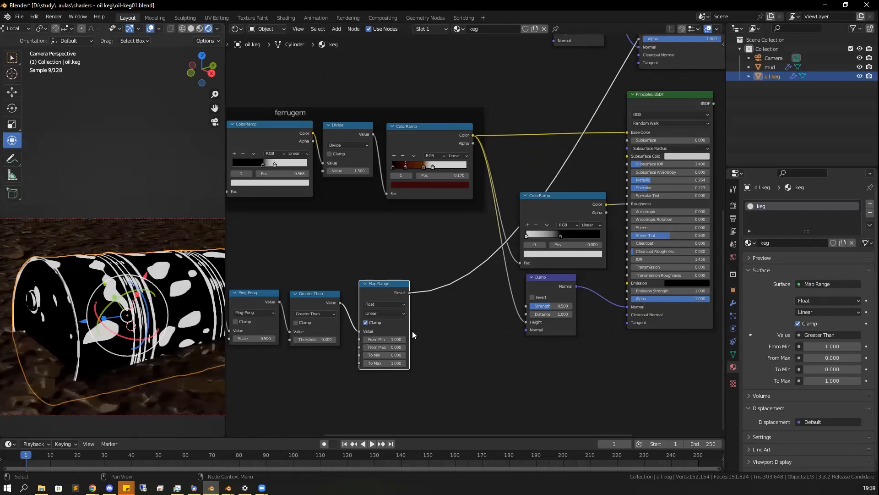
Set the Map Range node's To Min to 1.5 and To Max to 3.5, and place it beside the Greater Than node
{"action": "left_click", "coordinate": [385, 355]}
{"action": "type", "text": "1.5"}
{"action": "key", "text": "Tab"}
{"action": "type", "text": "3"}
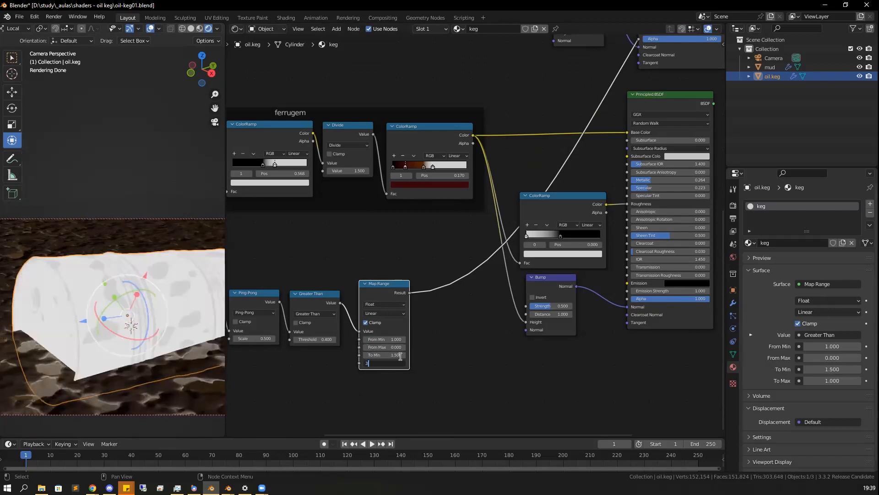
{"action": "type", "text": ".5"}
{"action": "key", "text": "Return"}
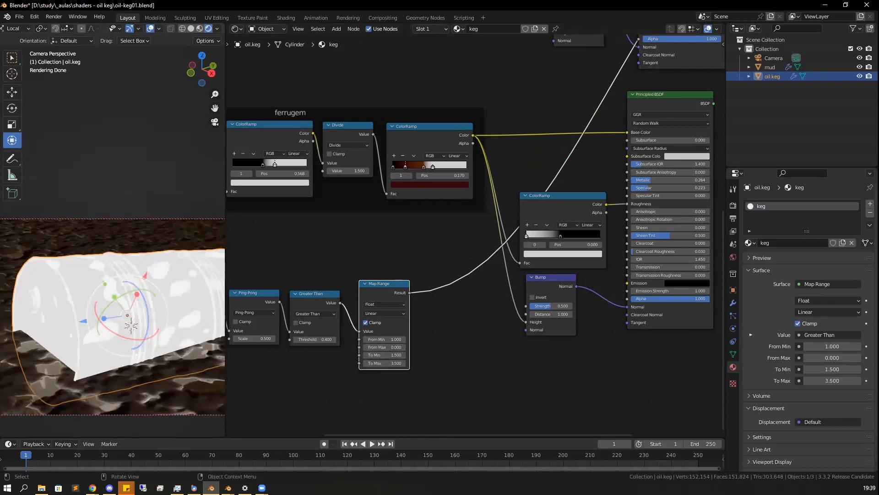
{"action": "key", "text": "alt+Tab"}
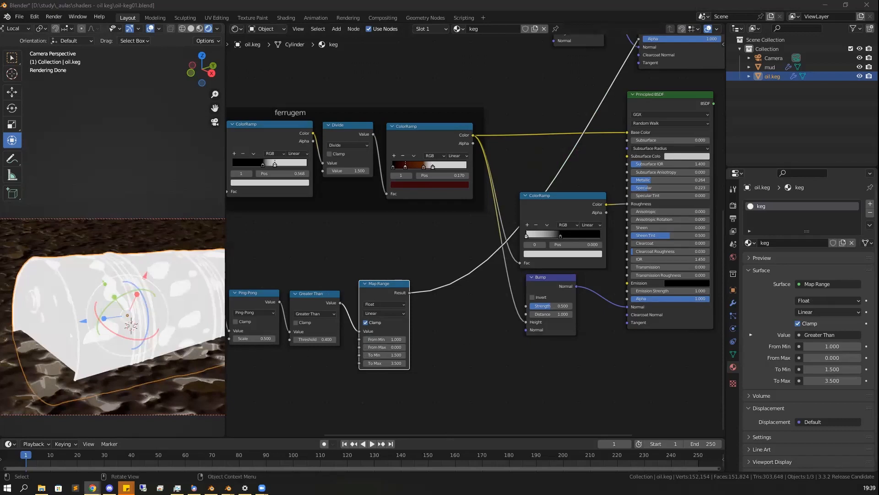
{"action": "left_click_drag", "start_coordinate": [391, 286], "coordinate": [384, 294]}
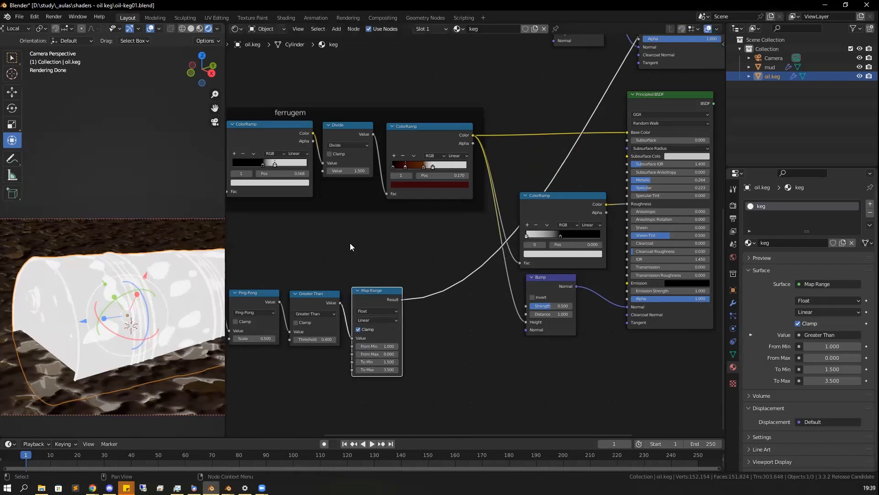
Insert a Math node on the Map Range node's output link and set its operation to Multiply
{"action": "key", "text": "shift+a"}
{"action": "mouse_move", "coordinate": [392, 275]}
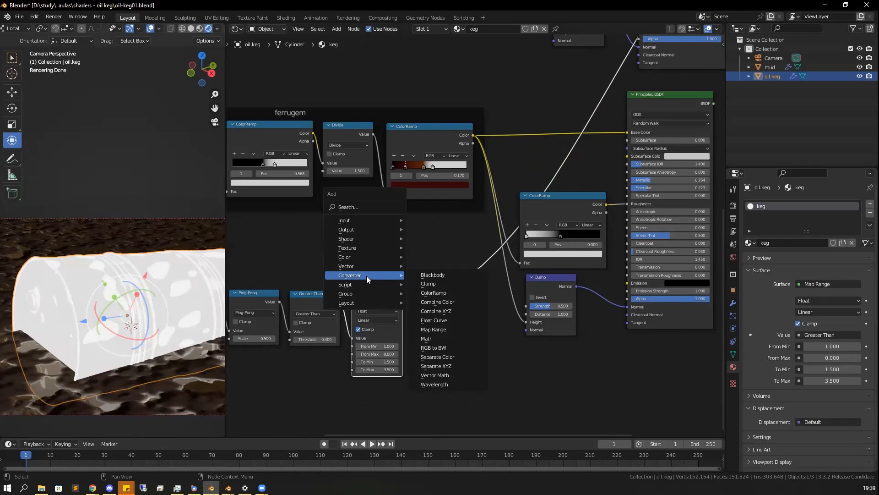
{"action": "mouse_move", "coordinate": [353, 266]}
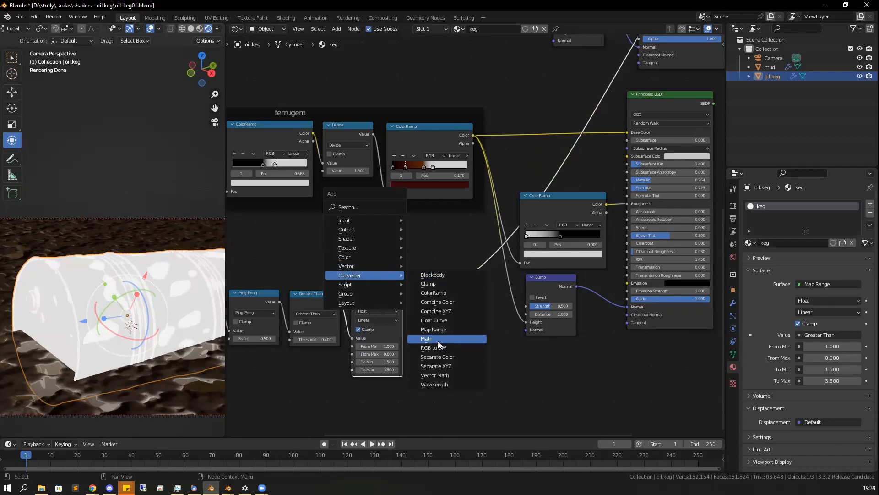
{"action": "left_click", "coordinate": [438, 340]}
{"action": "left_click", "coordinate": [430, 280]}
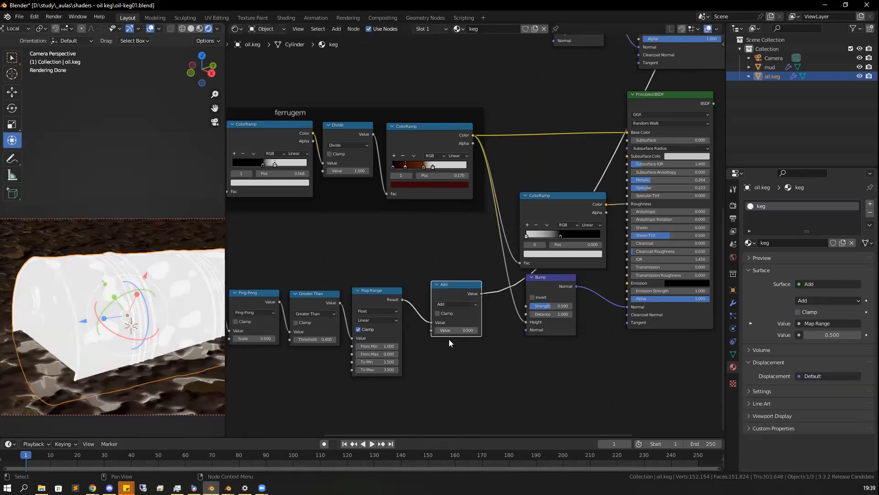
{"action": "left_click", "coordinate": [460, 305]}
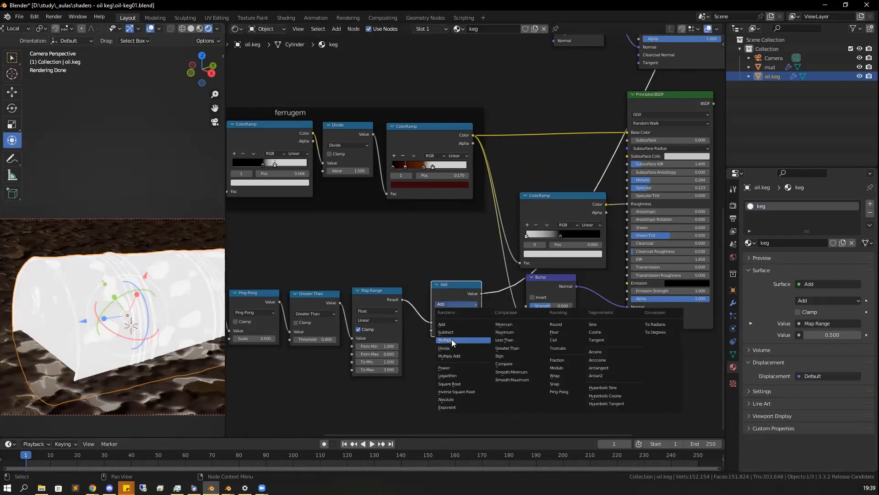
{"action": "left_click", "coordinate": [451, 339]}
{"action": "left_click_drag", "start_coordinate": [451, 287], "coordinate": [446, 288]}
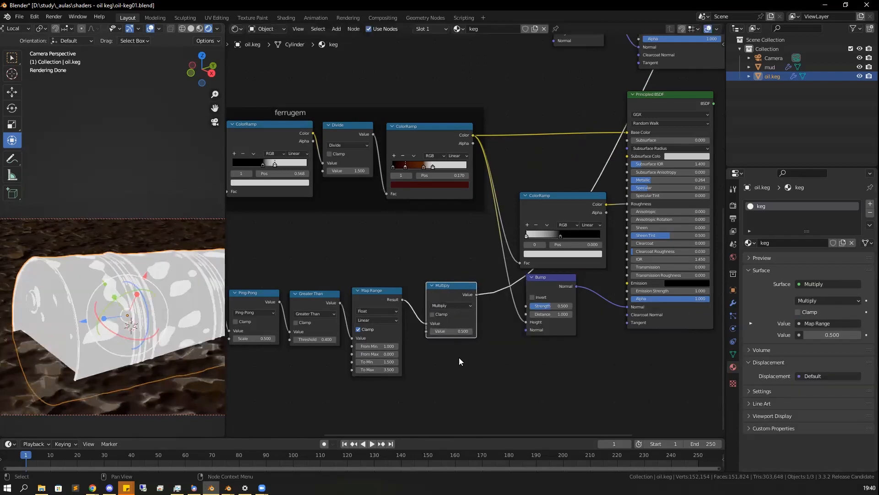
Set the Multiply node's Value to 0.9 and place it beside the Map Range node
{"action": "left_click", "coordinate": [469, 330]}
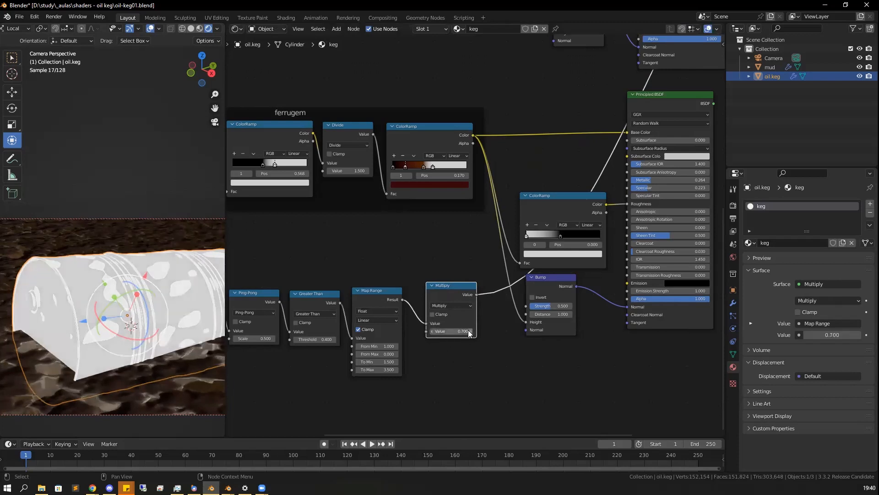
{"action": "type", "text": "0.9"}
{"action": "key", "text": "Return"}
{"action": "left_click_drag", "start_coordinate": [452, 287], "coordinate": [443, 292]}
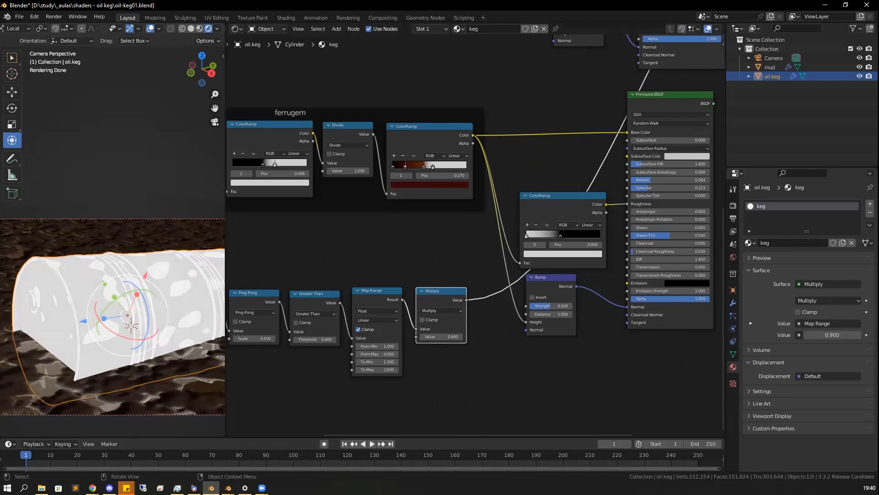
{"action": "key", "text": "alt+Tab"}
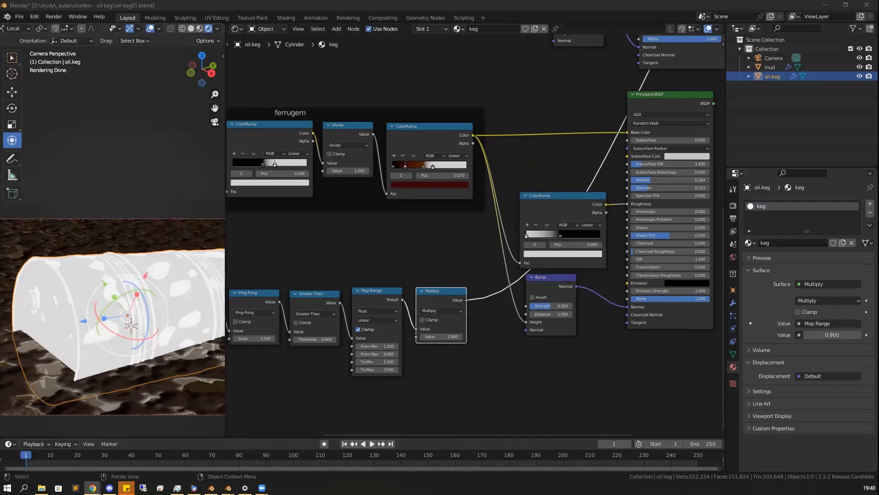
Join the whole Pointiness chain, from Geometry to Multiply, in a frame labelled "mascara ferrugem" and align it under the ferrugem frame
{"action": "scroll", "coordinate": [485, 376], "scroll_direction": "down", "scroll_amount": 2}
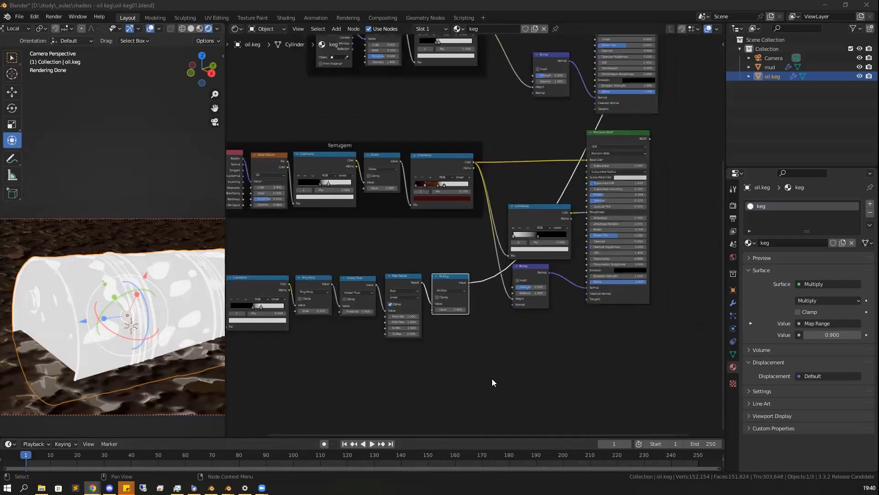
{"action": "scroll", "coordinate": [492, 378], "scroll_direction": "down", "scroll_amount": 1}
{"action": "middle_click_drag", "start_coordinate": [492, 378], "coordinate": [621, 393]}
{"action": "left_click_drag", "start_coordinate": [310, 263], "coordinate": [616, 369]}
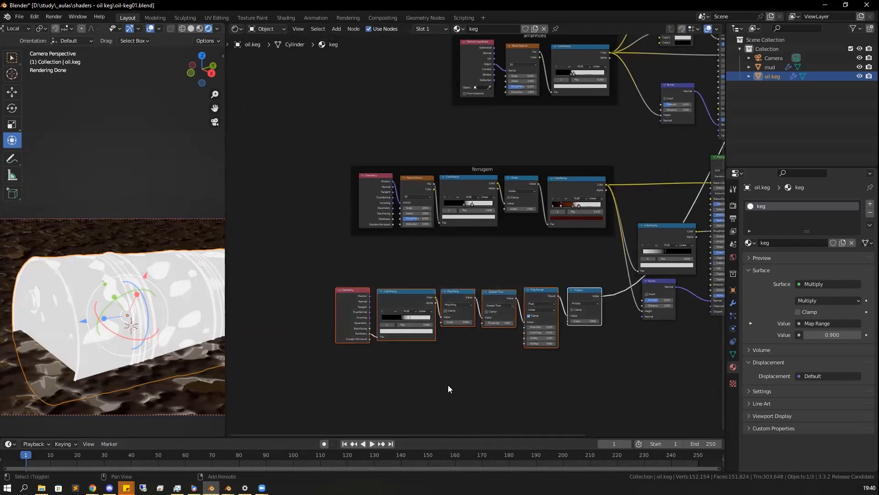
{"action": "key", "text": "ctrl+j"}
{"action": "key", "text": "F2"}
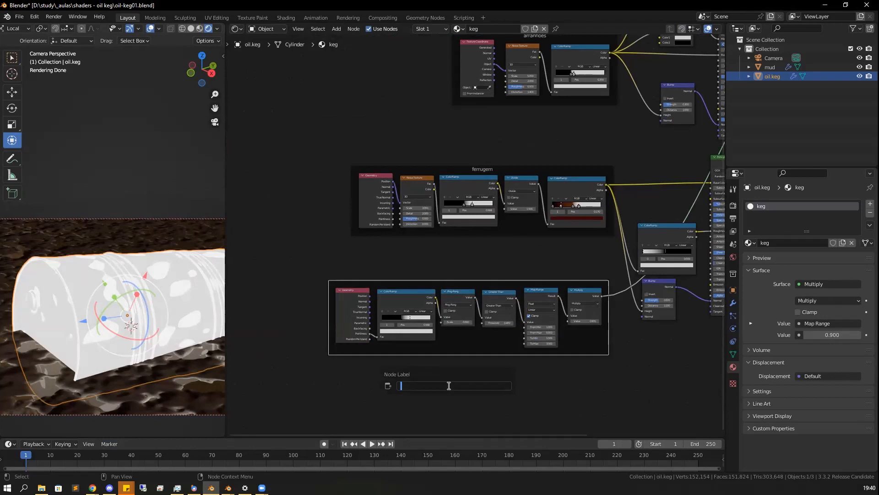
{"action": "type", "text": "mascara ferrugem"}
{"action": "key", "text": "Return"}
{"action": "left_click_drag", "start_coordinate": [479, 284], "coordinate": [463, 275]}
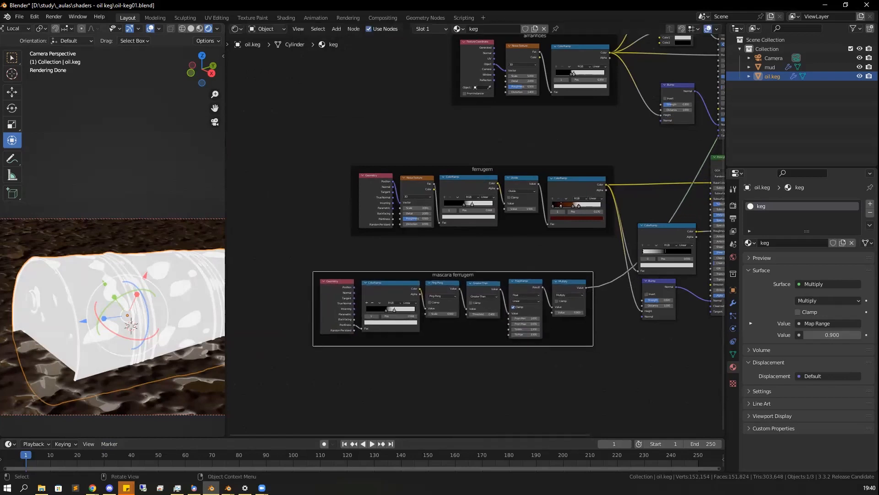
{"action": "key", "text": "alt+Tab"}
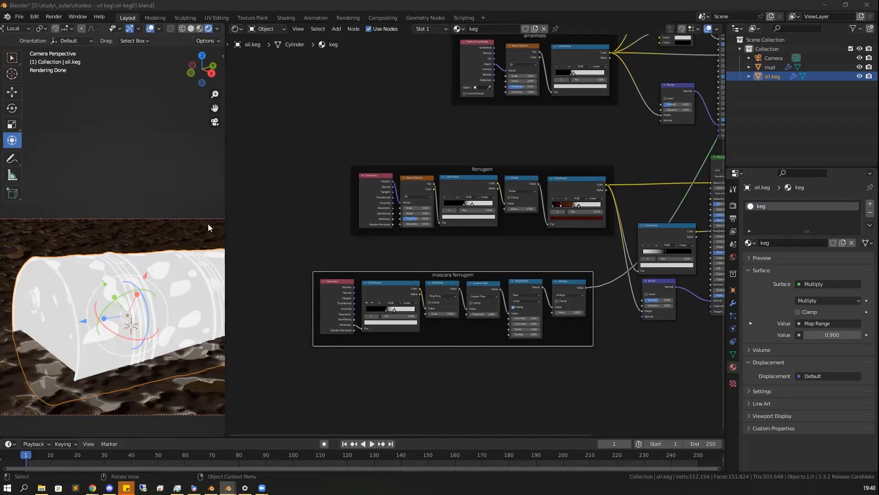
Move the mascara ferrugem frame above all other node groups and shift the Material Output farther away to make room
{"action": "scroll", "coordinate": [557, 154], "scroll_direction": "down", "scroll_amount": 2}
{"action": "scroll", "coordinate": [557, 154], "scroll_direction": "down", "scroll_amount": 3}
{"action": "middle_click_drag", "start_coordinate": [392, 239], "coordinate": [240, 303]}
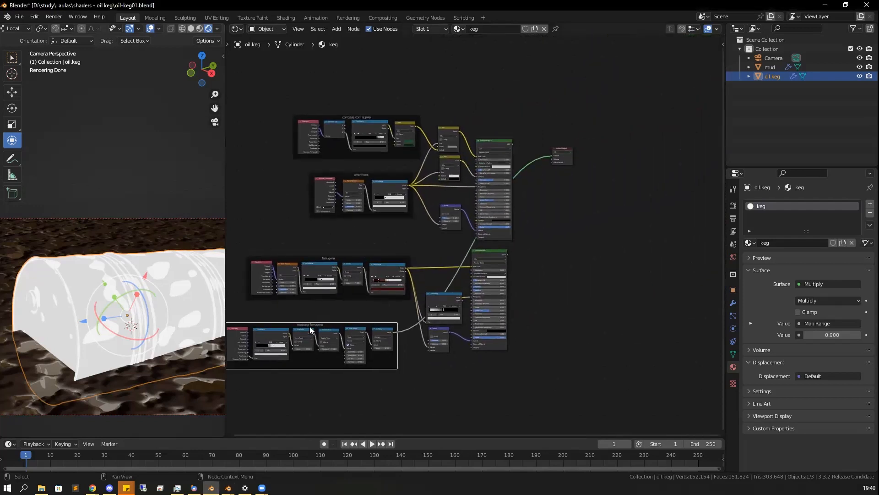
{"action": "left_click_drag", "start_coordinate": [311, 324], "coordinate": [390, 52]}
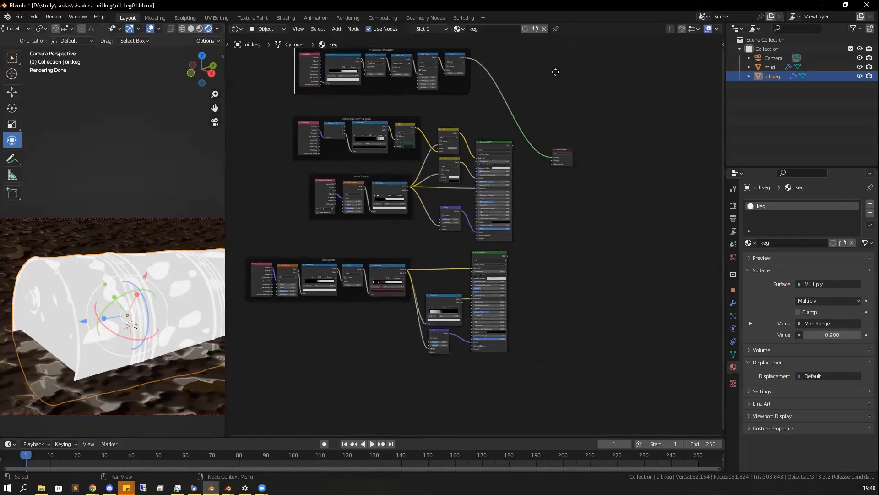
{"action": "middle_click_drag", "start_coordinate": [564, 109], "coordinate": [553, 188]}
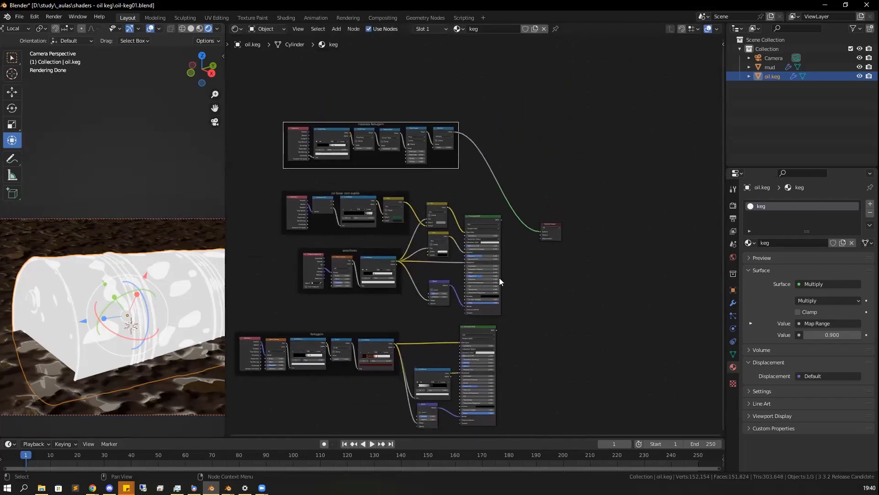
{"action": "middle_click_drag", "start_coordinate": [575, 219], "coordinate": [575, 220]}
{"action": "left_click_drag", "start_coordinate": [575, 220], "coordinate": [590, 213]}
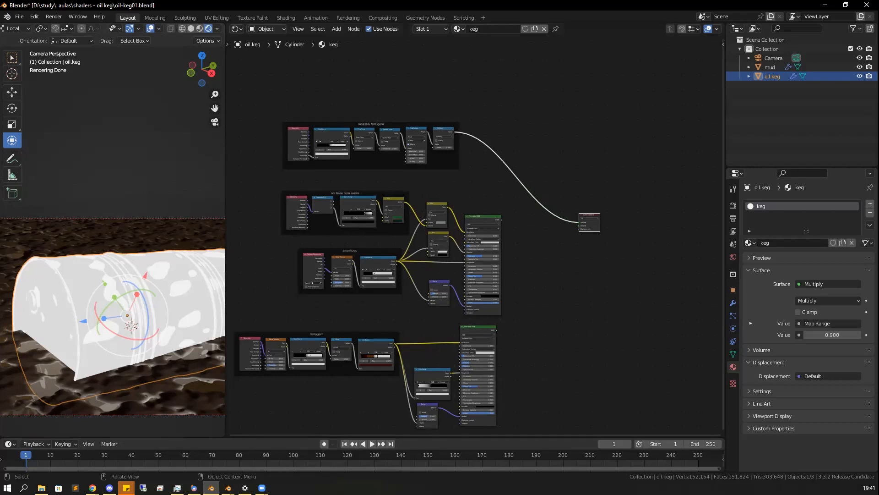
{"action": "key", "text": "alt+Tab"}
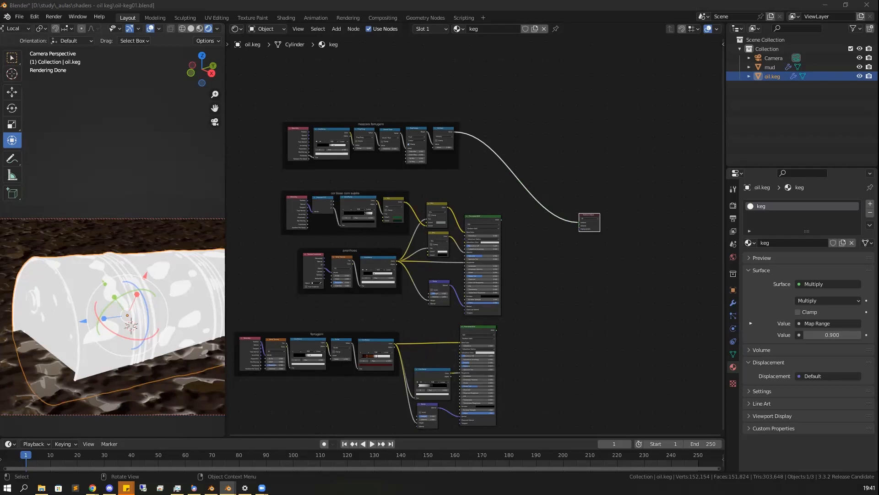
Add a Mix Shader node and reroute the mask's link from the Material Output to its Fac input
{"action": "key", "text": "shift+a"}
{"action": "mouse_move", "coordinate": [559, 285]}
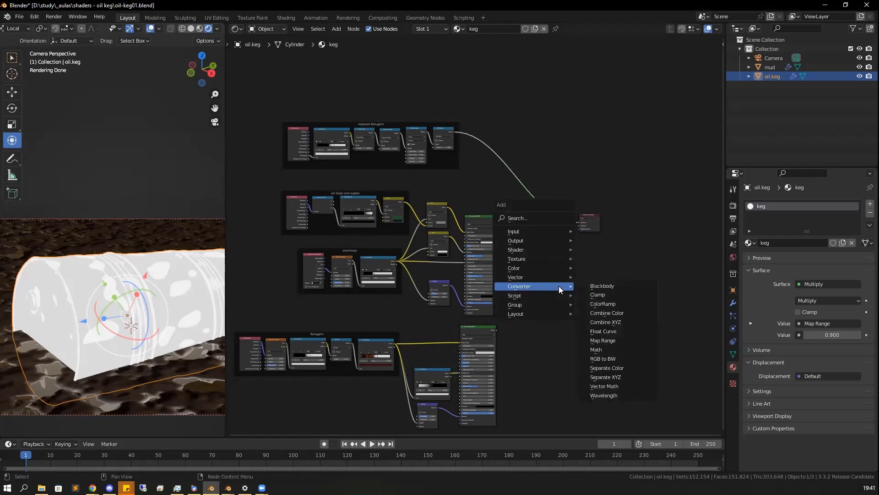
{"action": "mouse_move", "coordinate": [544, 250]}
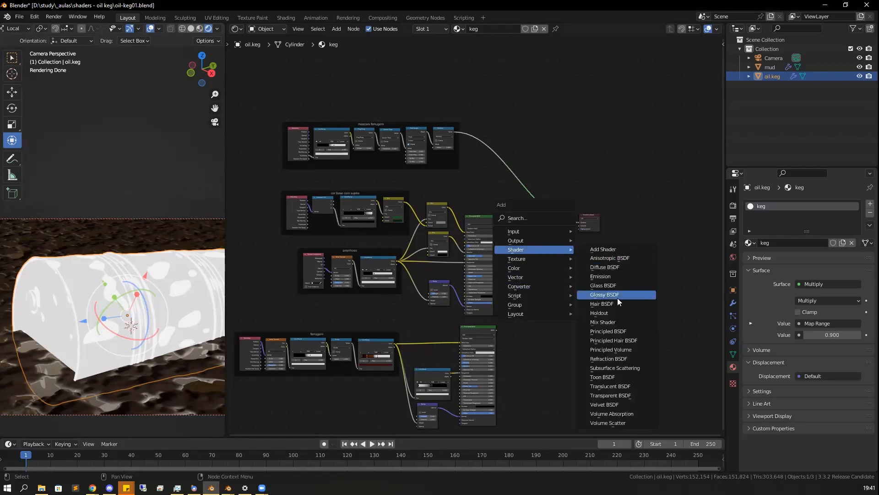
{"action": "left_click", "coordinate": [615, 322]}
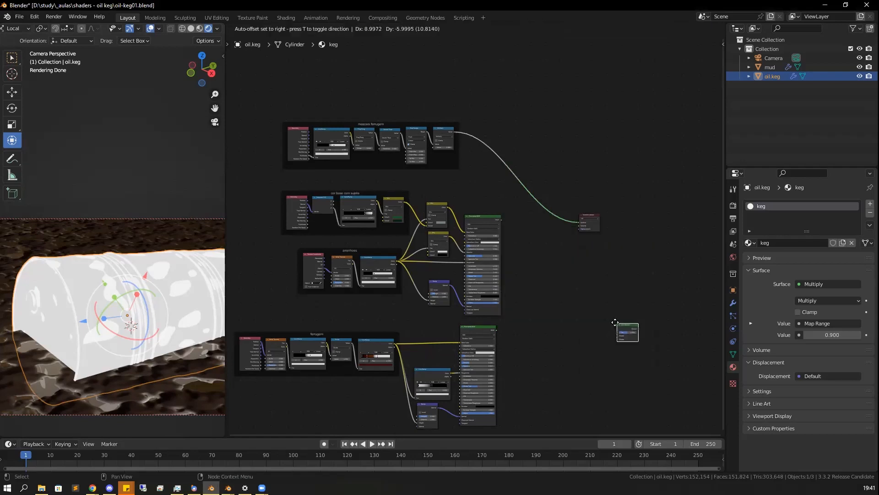
{"action": "left_click", "coordinate": [579, 286]}
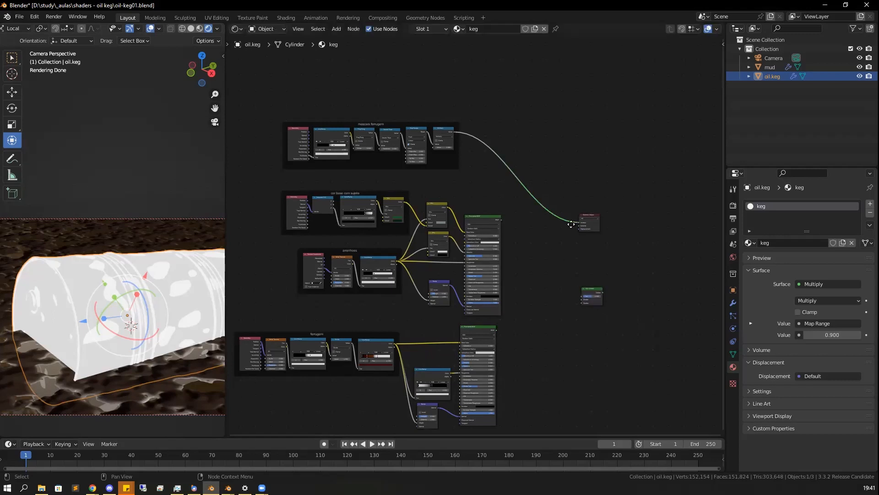
{"action": "left_click_drag", "start_coordinate": [572, 224], "coordinate": [584, 293]}
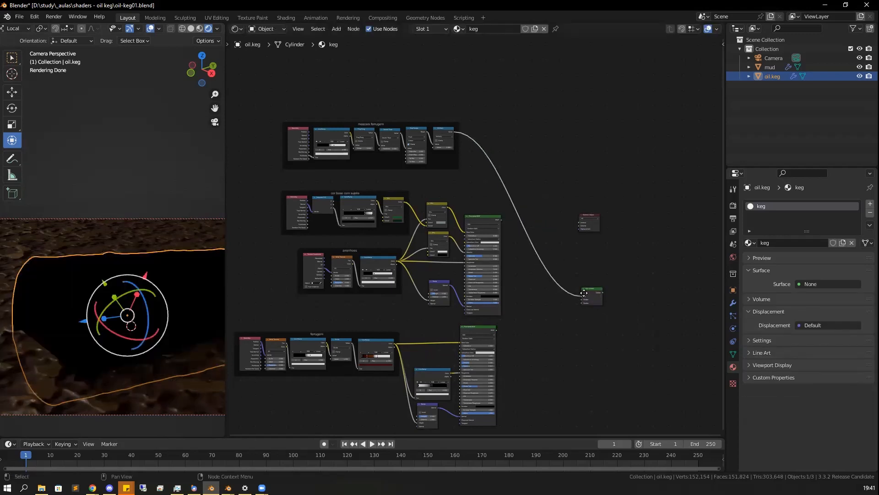
Connect the base Principled BSDF to the Mix Shader's first Shader input and the rust one to its second, and output the mix to Surface
{"action": "scroll", "coordinate": [584, 293], "scroll_direction": "up", "scroll_amount": 5}
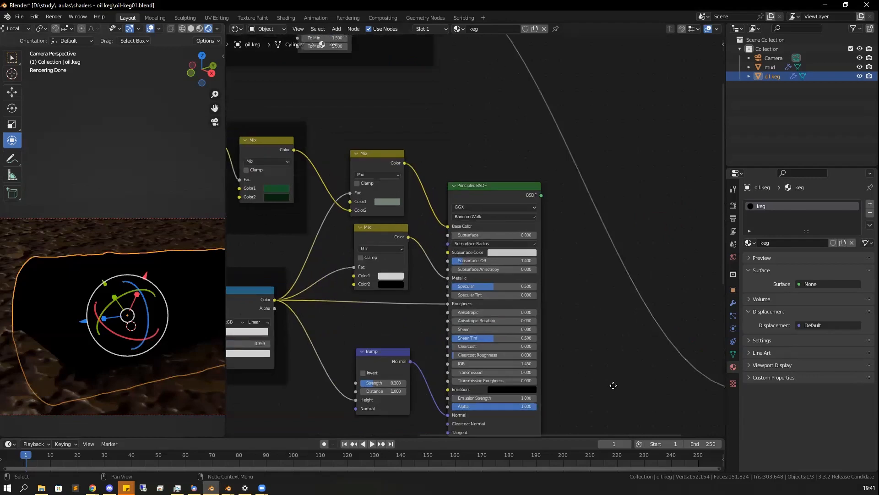
{"action": "middle_click_drag", "start_coordinate": [614, 385], "coordinate": [480, 238]}
{"action": "scroll", "coordinate": [477, 249], "scroll_direction": "down", "scroll_amount": 4}
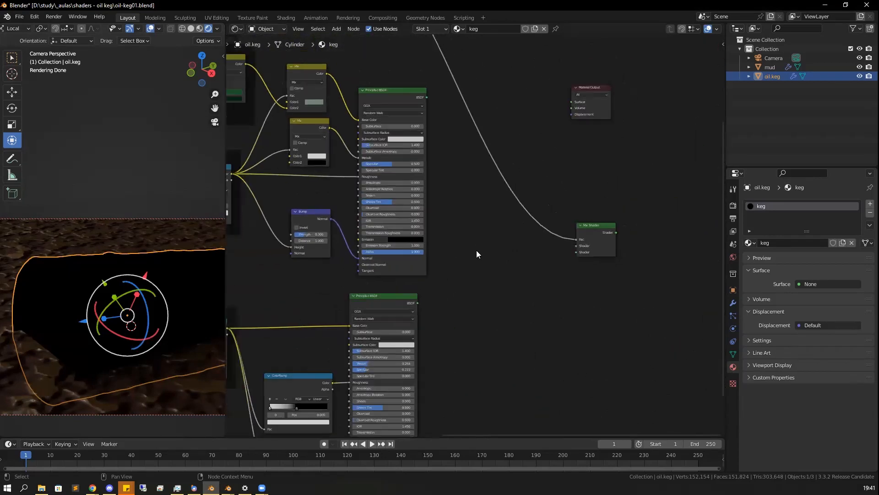
{"action": "left_click_drag", "start_coordinate": [428, 98], "coordinate": [566, 270]}
{"action": "left_click_drag", "start_coordinate": [469, 330], "coordinate": [463, 328]}
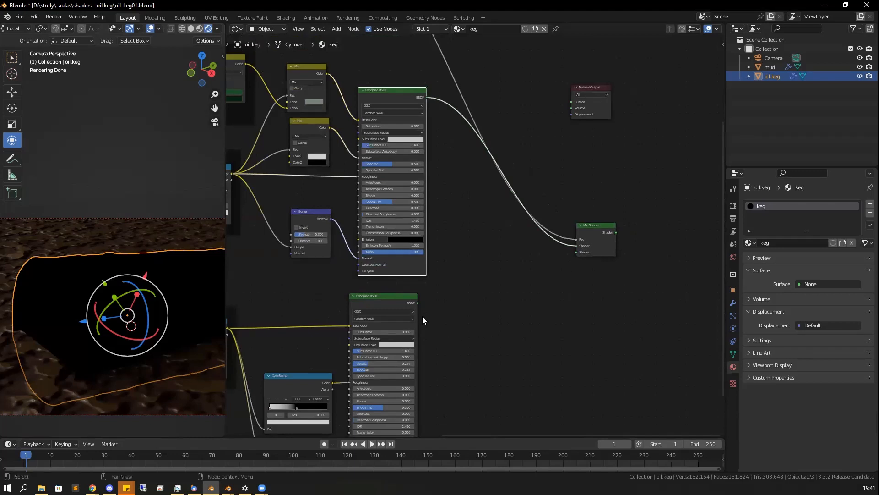
{"action": "left_click_drag", "start_coordinate": [417, 303], "coordinate": [577, 252]}
{"action": "left_click", "coordinate": [605, 231], "text": "ctrl+shift"}
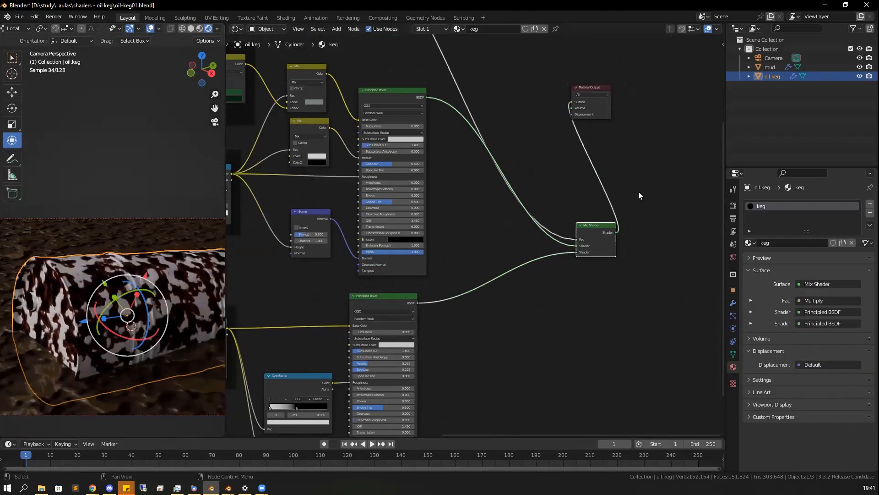
Swap the Mix Shader's two shader inputs and arrange it with the Material Output closer to the Principled BSDF nodes
{"action": "left_click_drag", "start_coordinate": [598, 90], "coordinate": [676, 227]}
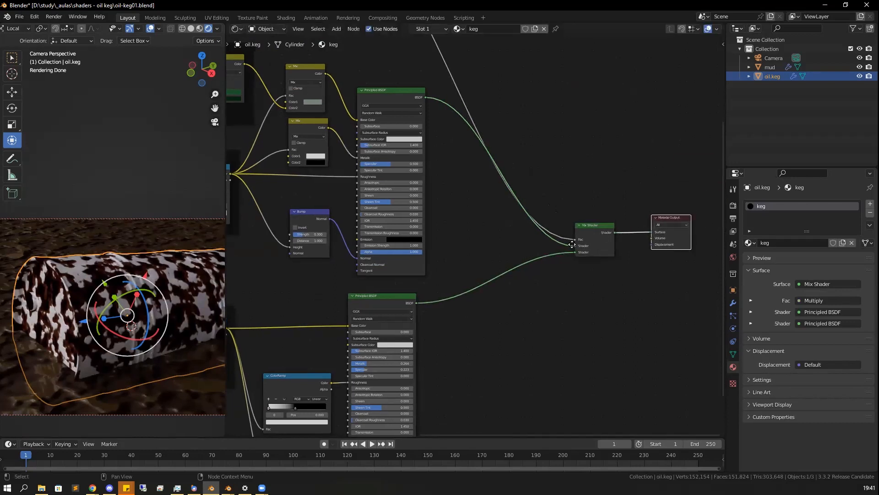
{"action": "left_click_drag", "start_coordinate": [575, 246], "coordinate": [551, 186]}
{"action": "left_click_drag", "start_coordinate": [667, 218], "coordinate": [613, 189]}
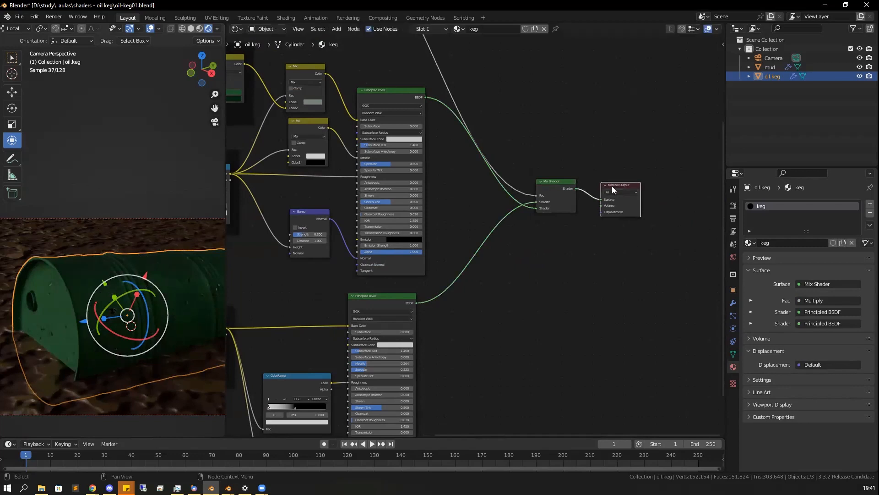
Spread the stops of the mascara ferrugem ColorRamp, the light one to 0.691, and set the Multiply value to 0.700
{"action": "scroll", "coordinate": [528, 124], "scroll_direction": "down", "scroll_amount": 8}
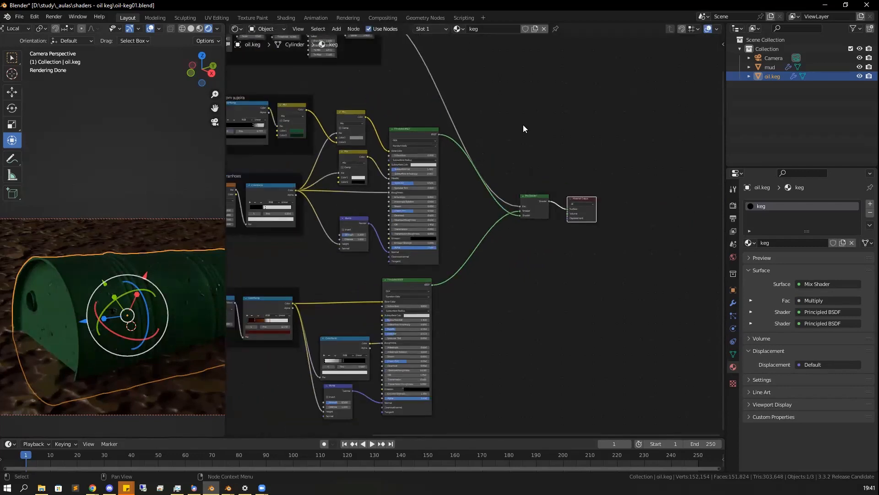
{"action": "middle_click_drag", "start_coordinate": [523, 125], "coordinate": [482, 138]}
{"action": "scroll", "coordinate": [483, 138], "scroll_direction": "up", "scroll_amount": 6}
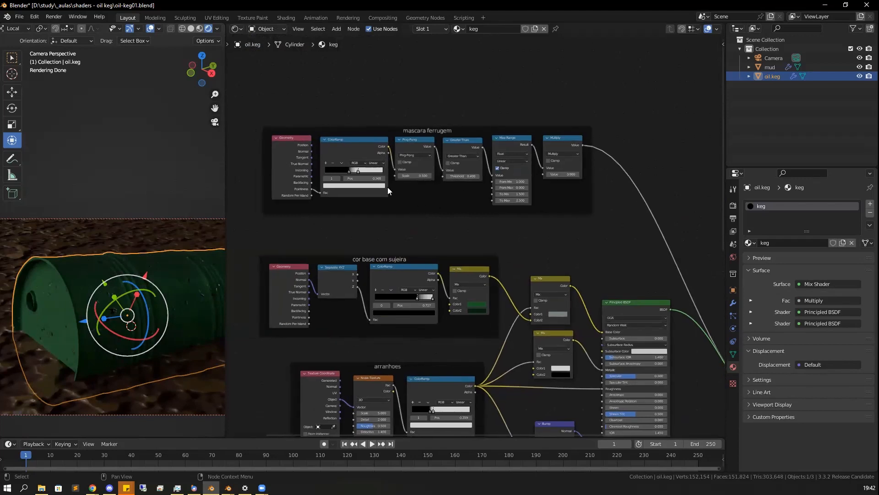
{"action": "mouse_move", "coordinate": [348, 171]}
{"action": "left_mouse_down"}
{"action": "mouse_move", "coordinate": [337, 171]}
{"action": "mouse_move", "coordinate": [365, 171]}
{"action": "left_mouse_up"}
{"action": "left_click_drag", "start_coordinate": [560, 173], "coordinate": [560, 173]}
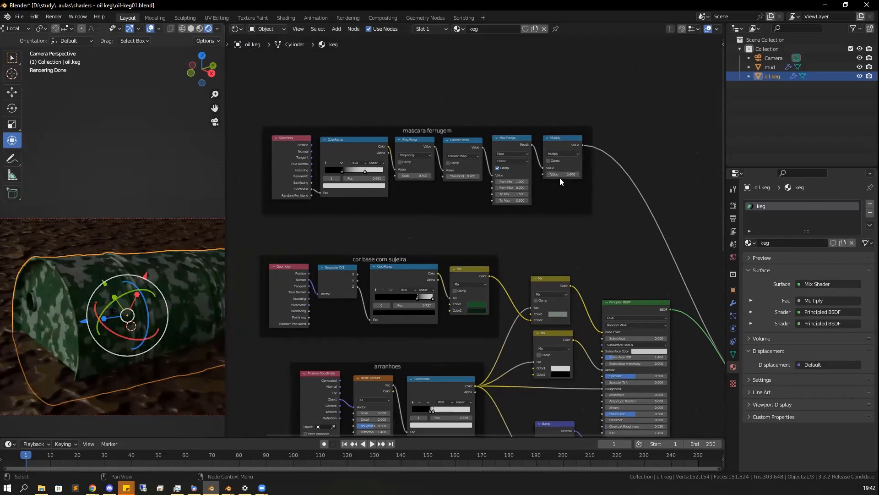
{"action": "left_click", "coordinate": [575, 174]}
{"action": "left_click", "coordinate": [615, 153]}
{"action": "left_click", "coordinate": [578, 174]}
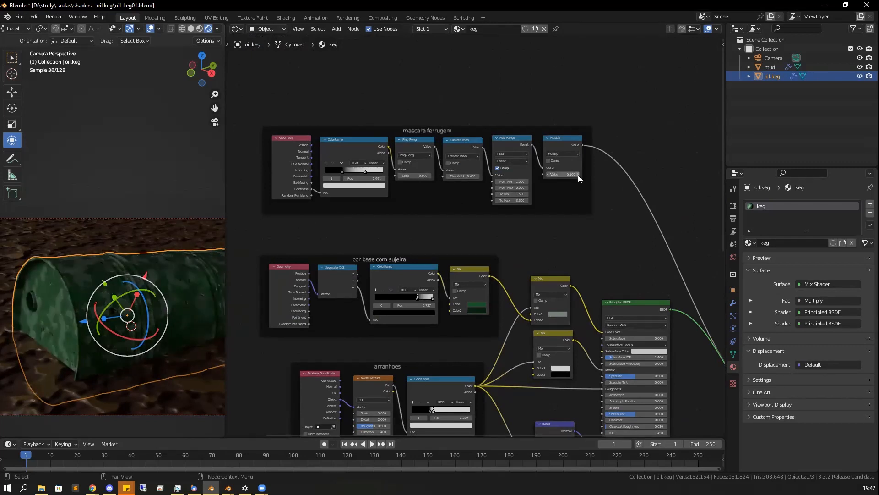
{"action": "left_click", "coordinate": [578, 174]}
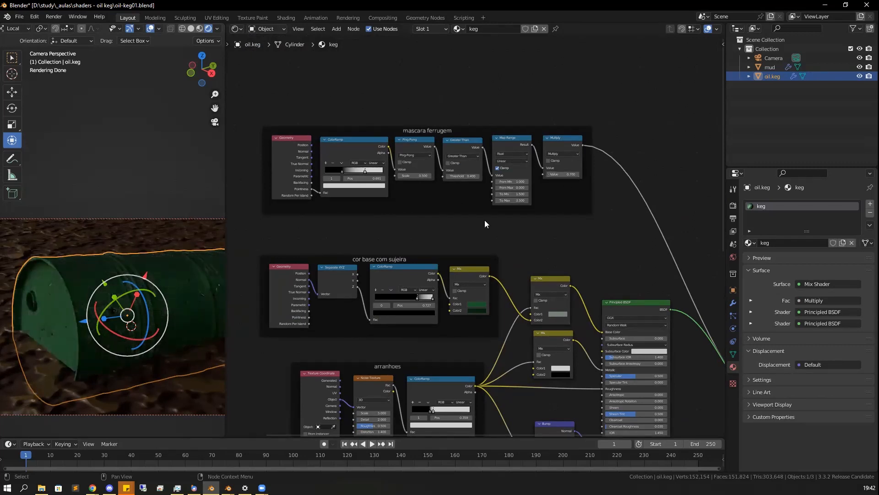
Set the Threshold of the Greater Than node in the mascara ferrugem frame to 0.2
{"action": "middle_click_drag", "start_coordinate": [593, 306], "coordinate": [589, 303]}
{"action": "scroll", "coordinate": [587, 339], "scroll_direction": "up", "scroll_amount": 1}
{"action": "middle_click_drag", "start_coordinate": [588, 340], "coordinate": [599, 350]}
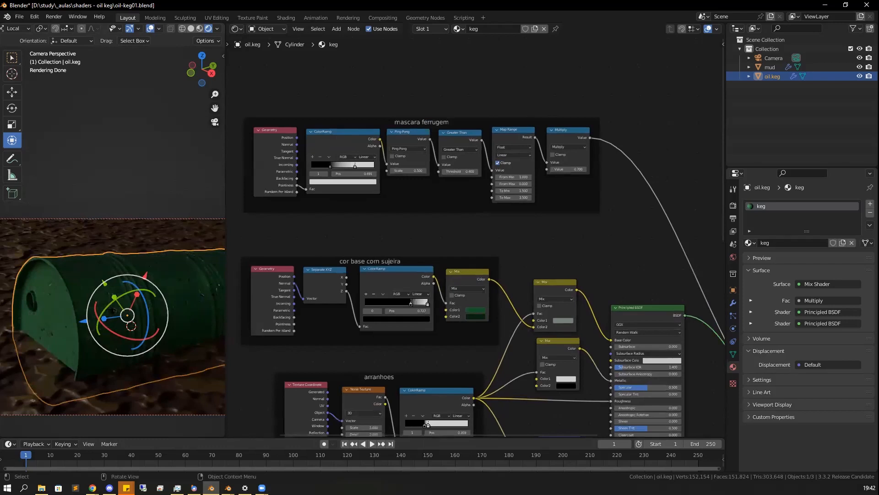
{"action": "key", "text": "alt+Tab"}
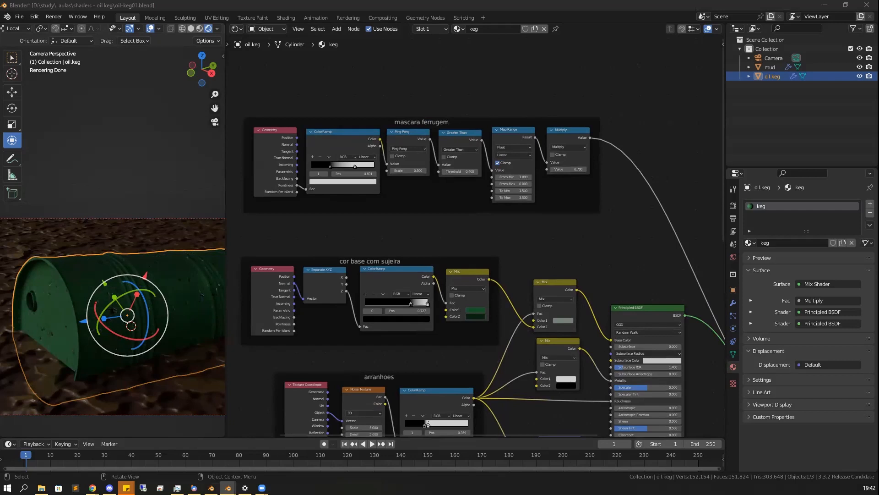
{"action": "key", "text": "alt+Tab"}
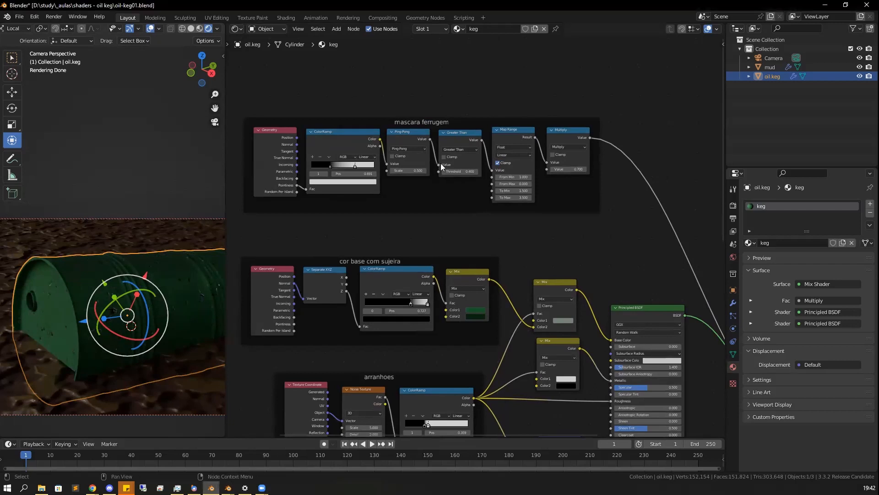
{"action": "scroll", "coordinate": [438, 180], "scroll_direction": "up", "scroll_amount": 1}
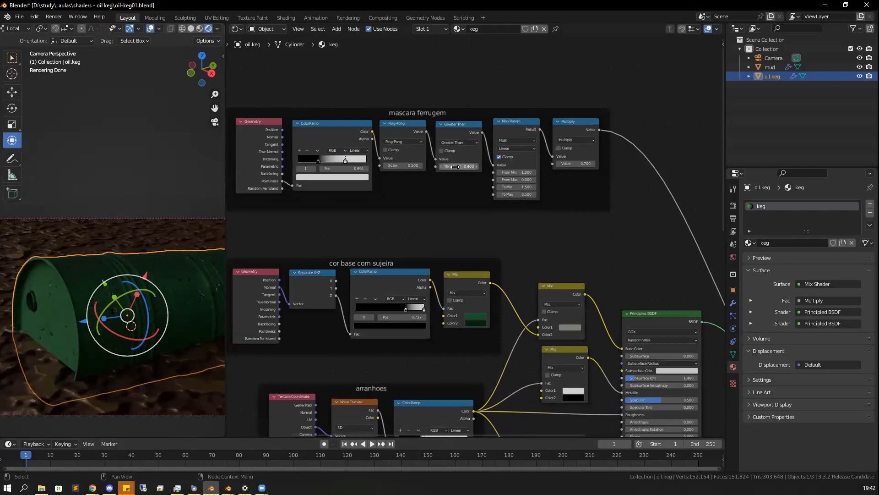
{"action": "left_click", "coordinate": [458, 166]}
{"action": "type", "text": "0.2"}
{"action": "key", "text": "Return"}
Bring the mask ColorRamp's stops closer together, with the light stop at 0.623, and set the Multiply value to 0.900
{"action": "left_click", "coordinate": [317, 161]}
{"action": "left_click_drag", "start_coordinate": [317, 160], "coordinate": [343, 161]}
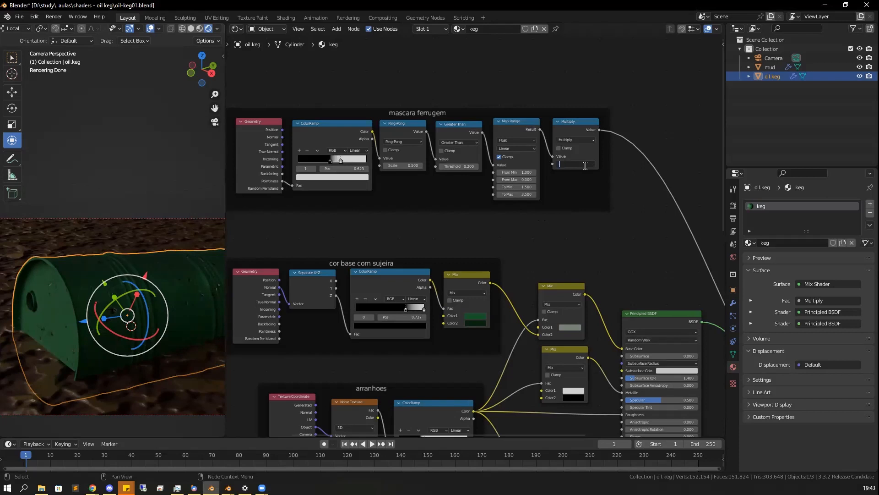
{"action": "left_click_drag", "start_coordinate": [585, 166], "coordinate": [585, 165]}
{"action": "key", "text": "alt+Tab"}
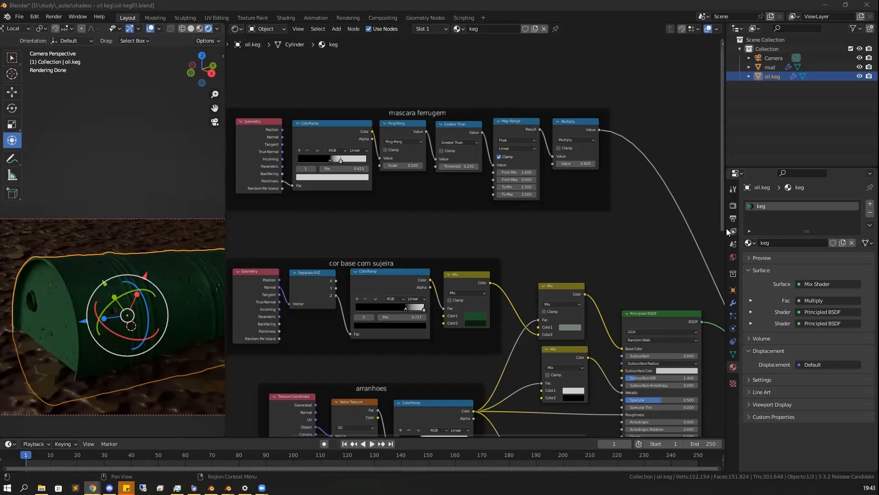
Shift the orange and white stops of the final ColorRamp in the ferrugem frame toward the dark end, the white one to 0.466
{"action": "scroll", "coordinate": [629, 237], "scroll_direction": "down", "scroll_amount": 2}
{"action": "middle_click_drag", "start_coordinate": [599, 134], "coordinate": [583, 5]}
{"action": "middle_click_drag", "start_coordinate": [714, 288], "coordinate": [591, 140]}
{"action": "middle_click_drag", "start_coordinate": [529, 286], "coordinate": [584, 255]}
{"action": "middle_click_drag", "start_coordinate": [658, 296], "coordinate": [673, 308]}
{"action": "middle_click_drag", "start_coordinate": [572, 301], "coordinate": [673, 311]}
{"action": "scroll", "coordinate": [672, 311], "scroll_direction": "up", "scroll_amount": 1}
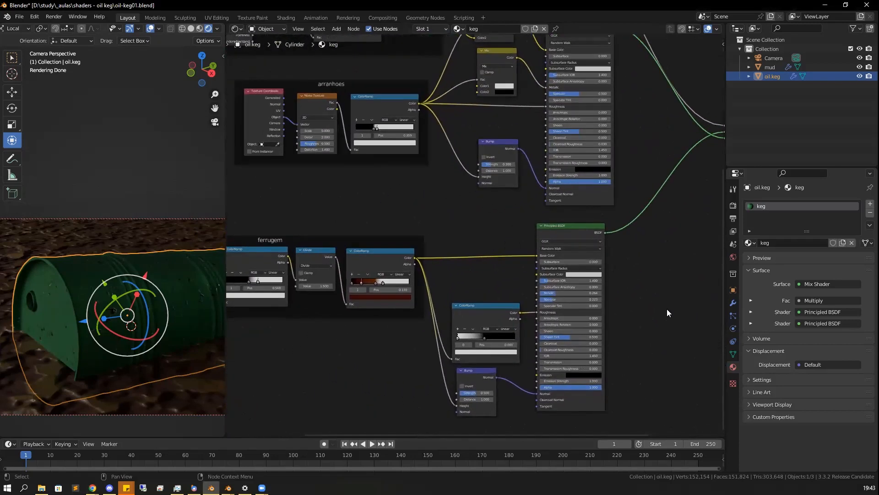
{"action": "scroll", "coordinate": [400, 328], "scroll_direction": "up", "scroll_amount": 3}
{"action": "scroll", "coordinate": [527, 407], "scroll_direction": "up", "scroll_amount": 1}
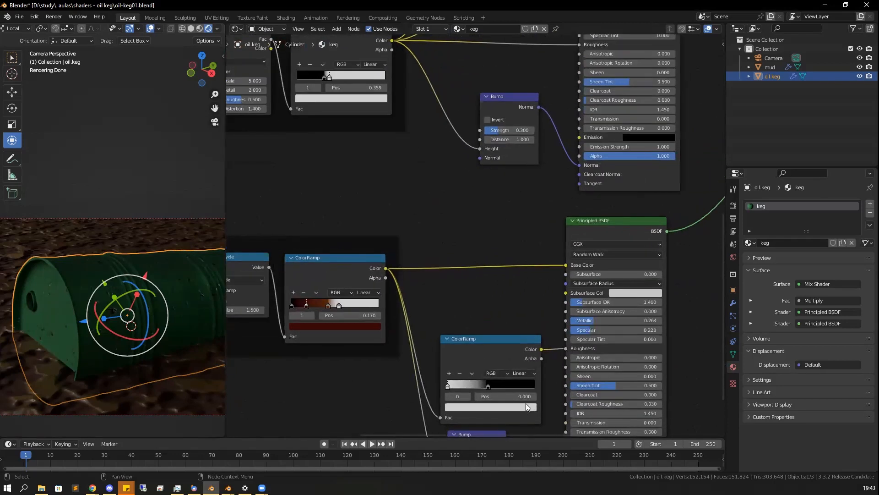
{"action": "middle_click_drag", "start_coordinate": [528, 407], "coordinate": [708, 404]}
{"action": "left_click", "coordinate": [508, 301]}
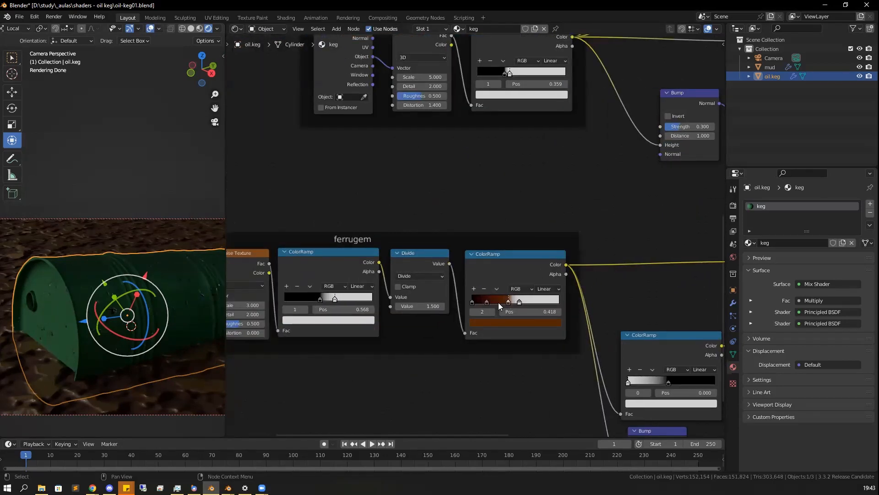
{"action": "mouse_move", "coordinate": [507, 302]}
{"action": "left_mouse_down"}
{"action": "mouse_move", "coordinate": [489, 302]}
{"action": "mouse_move", "coordinate": [511, 303]}
{"action": "left_mouse_up"}
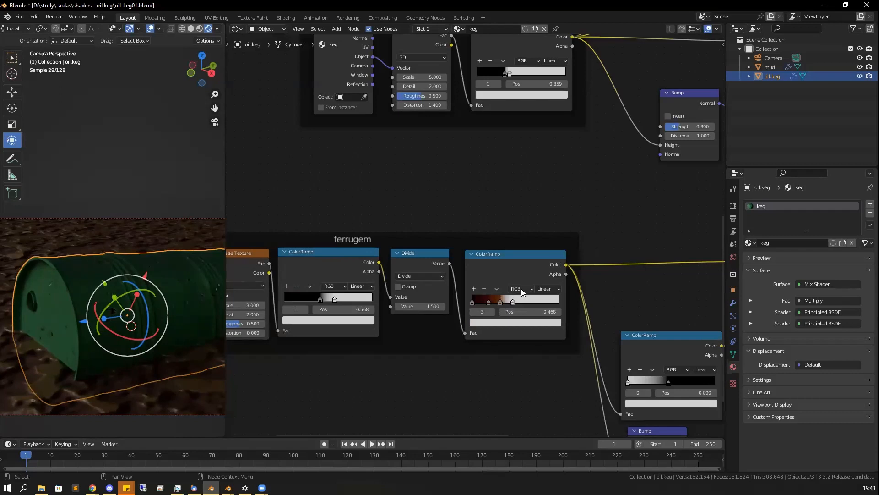
Try different Threshold values on the rust mask's Greater Than node and set it back to 0.200
{"action": "scroll", "coordinate": [572, 182], "scroll_direction": "down", "scroll_amount": 3}
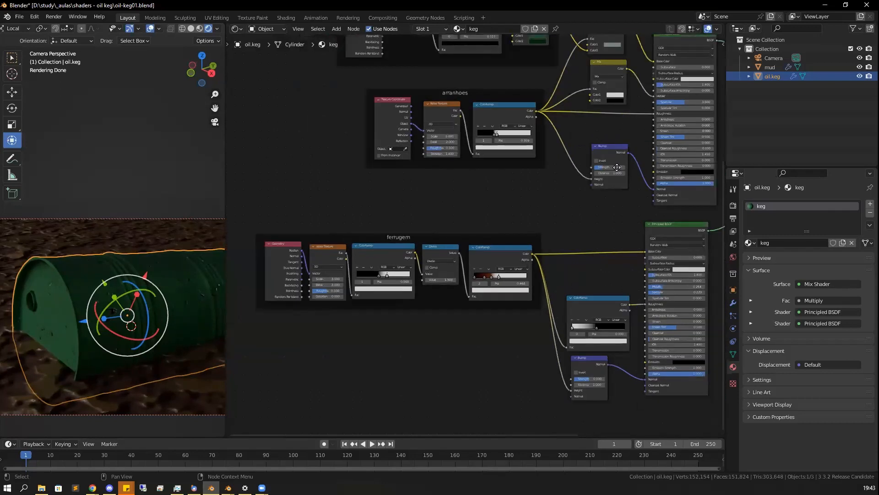
{"action": "middle_click_drag", "start_coordinate": [576, 99], "coordinate": [479, 193]}
{"action": "middle_click_drag", "start_coordinate": [451, 133], "coordinate": [433, 189]}
{"action": "scroll", "coordinate": [627, 275], "scroll_direction": "up", "scroll_amount": 4}
{"action": "middle_click_drag", "start_coordinate": [570, 293], "coordinate": [600, 313]}
{"action": "middle_click_drag", "start_coordinate": [242, 158], "coordinate": [446, 271]}
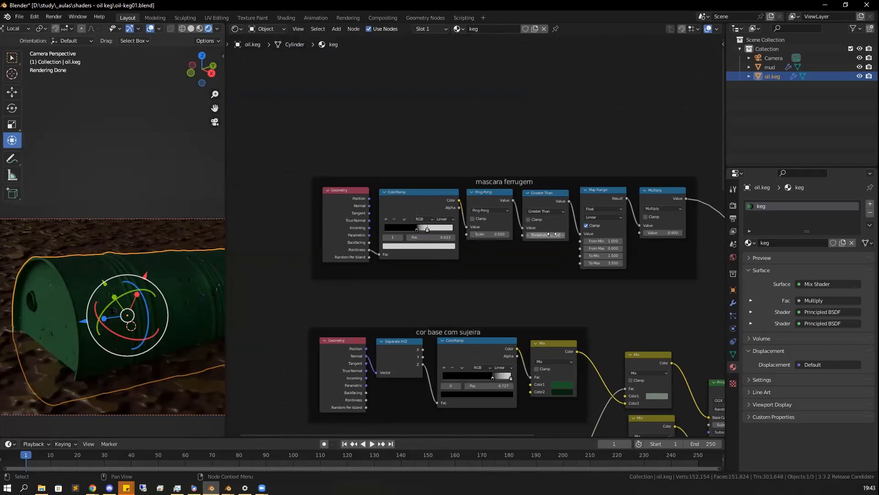
{"action": "left_click_drag", "start_coordinate": [550, 235], "coordinate": [551, 235]}
{"action": "left_click_drag", "start_coordinate": [552, 236], "coordinate": [534, 237]}
{"action": "double_click", "coordinate": [560, 235]}
{"action": "key", "text": "Return"}
Adjust the rust mask's Map Range node to To Min 0.800 and To Max 2.400, keeping the Multiply value at 0.900
{"action": "mouse_move", "coordinate": [608, 255]}
{"action": "left_mouse_down"}
{"action": "mouse_move", "coordinate": [591, 256]}
{"action": "mouse_move", "coordinate": [610, 264]}
{"action": "mouse_move", "coordinate": [592, 264]}
{"action": "mouse_move", "coordinate": [610, 263]}
{"action": "left_mouse_up"}
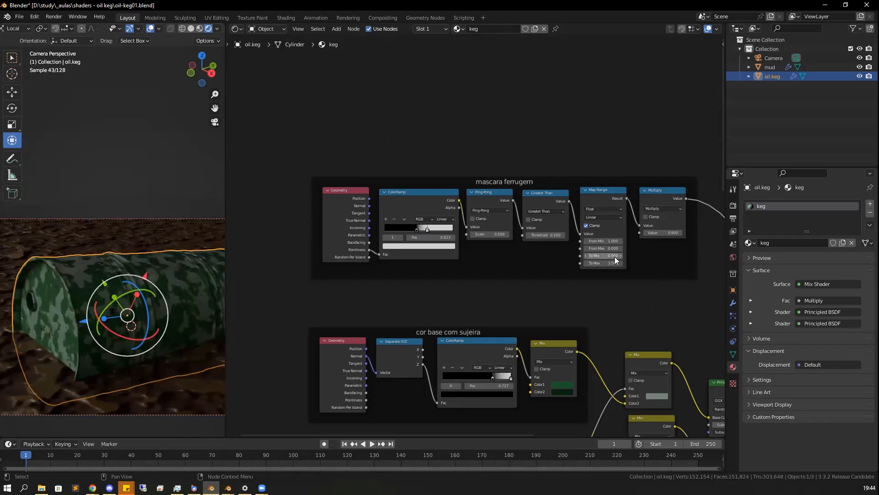
{"action": "left_click_drag", "start_coordinate": [620, 262], "coordinate": [620, 254]}
{"action": "left_click", "coordinate": [586, 255]}
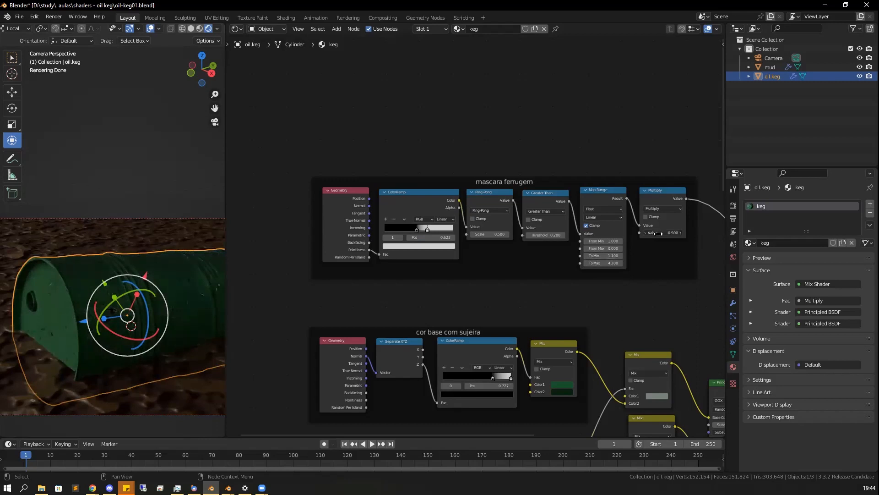
{"action": "left_click_drag", "start_coordinate": [665, 233], "coordinate": [672, 233]}
{"action": "left_click_drag", "start_coordinate": [613, 256], "coordinate": [593, 263]}
{"action": "left_click_drag", "start_coordinate": [671, 234], "coordinate": [655, 234]}
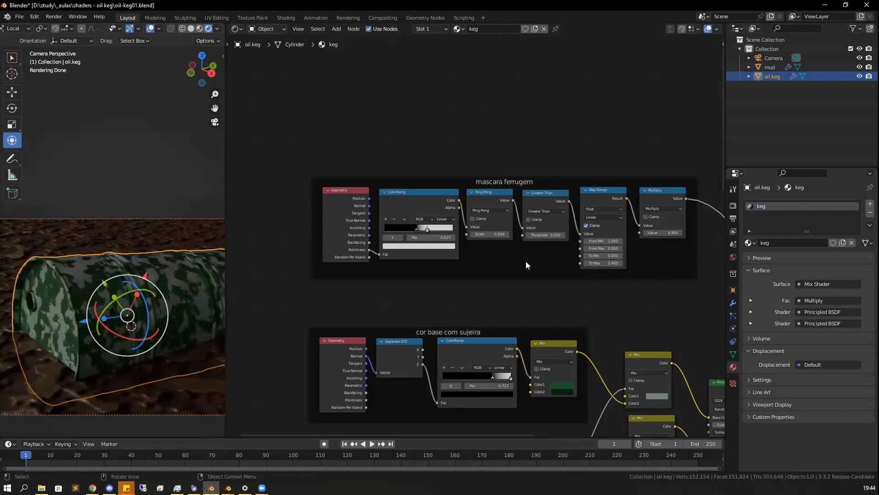
Start opening another Blender file and save the changes to oil-keg01.blend first
{"action": "key", "text": "alt+Tab"}
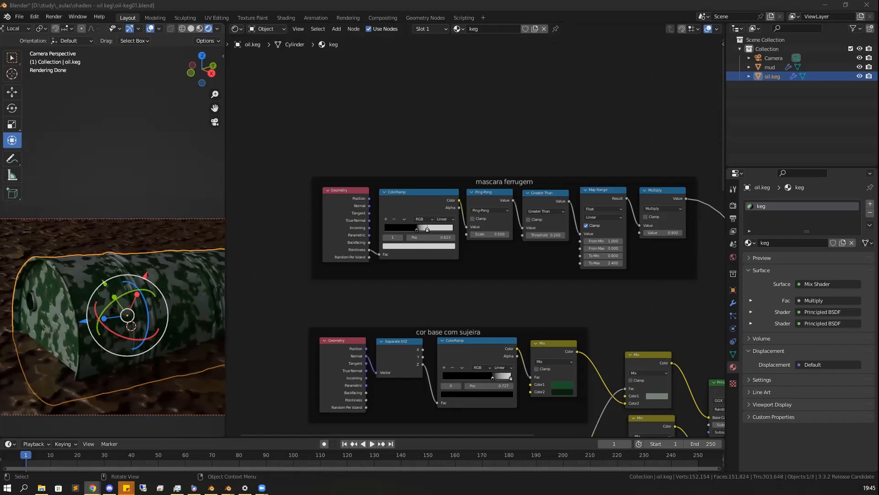
{"action": "key", "text": "alt+Tab"}
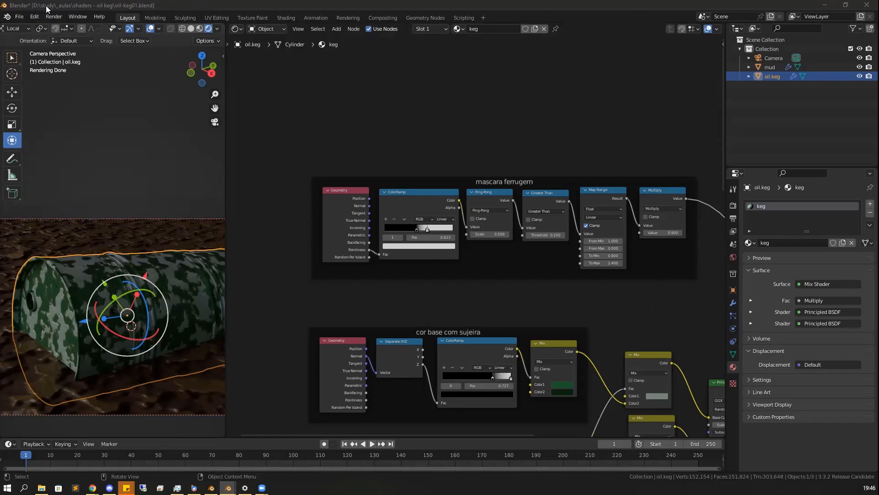
{"action": "left_click", "coordinate": [20, 17]}
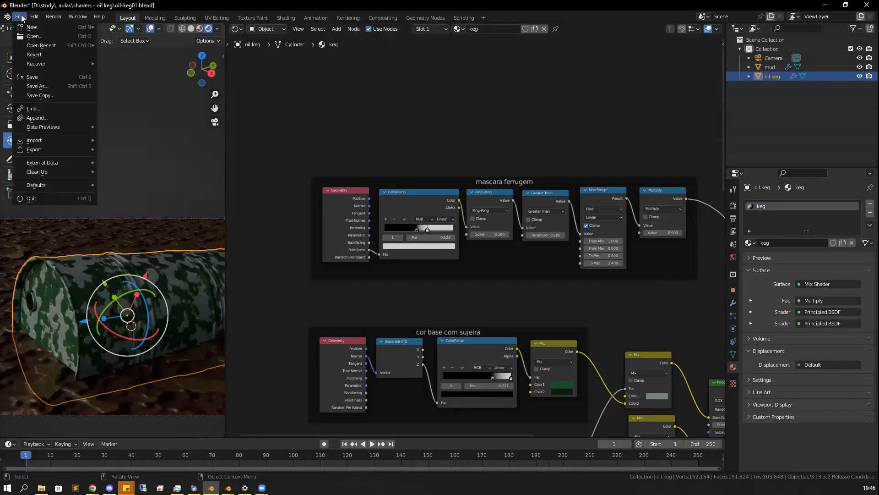
{"action": "left_click", "coordinate": [20, 17]}
{"action": "left_click", "coordinate": [21, 18]}
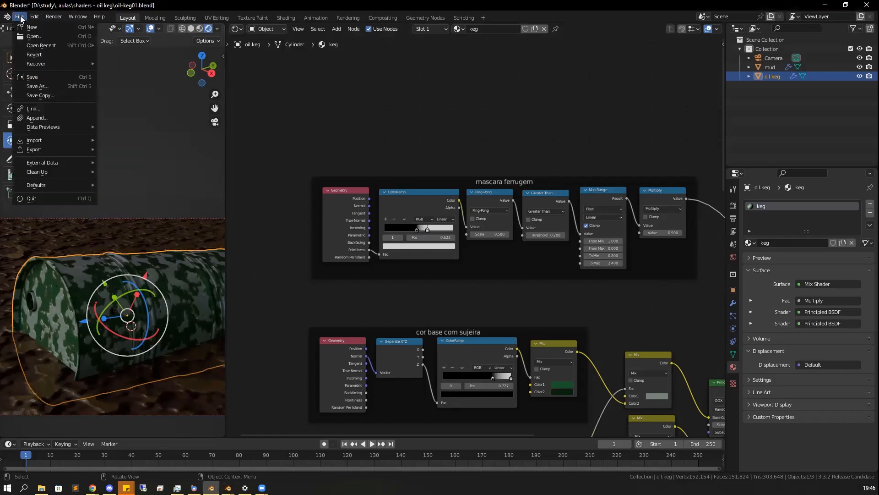
{"action": "left_click", "coordinate": [35, 38]}
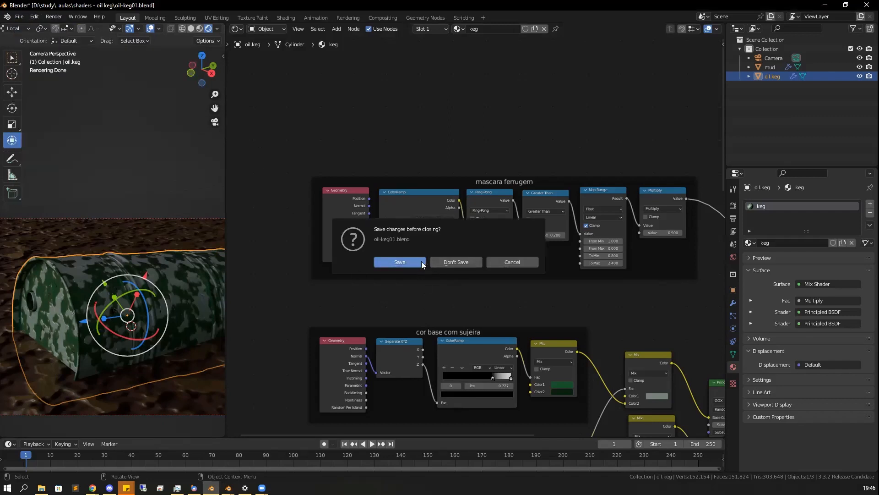
{"action": "left_click", "coordinate": [411, 263]}
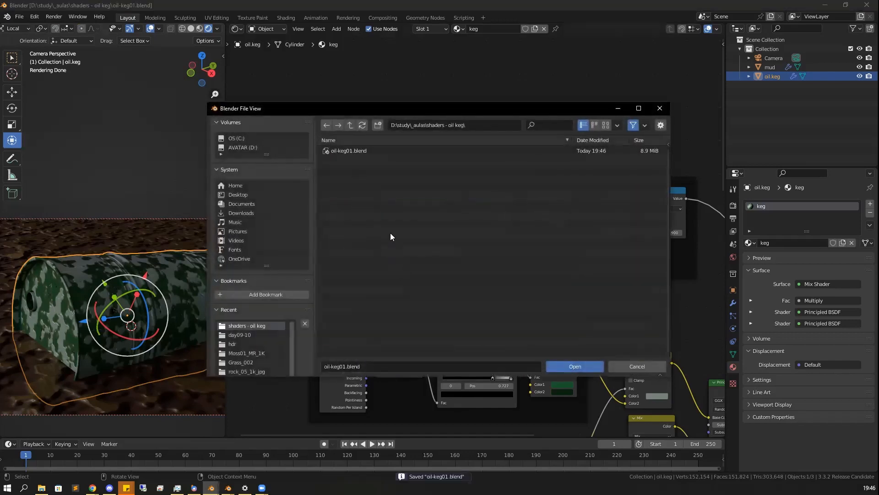
Browse to the procedural shaders folder and open weathering01.blend
{"action": "left_click", "coordinate": [240, 345]}
{"action": "left_click", "coordinate": [350, 125]}
{"action": "left_click", "coordinate": [350, 125]}
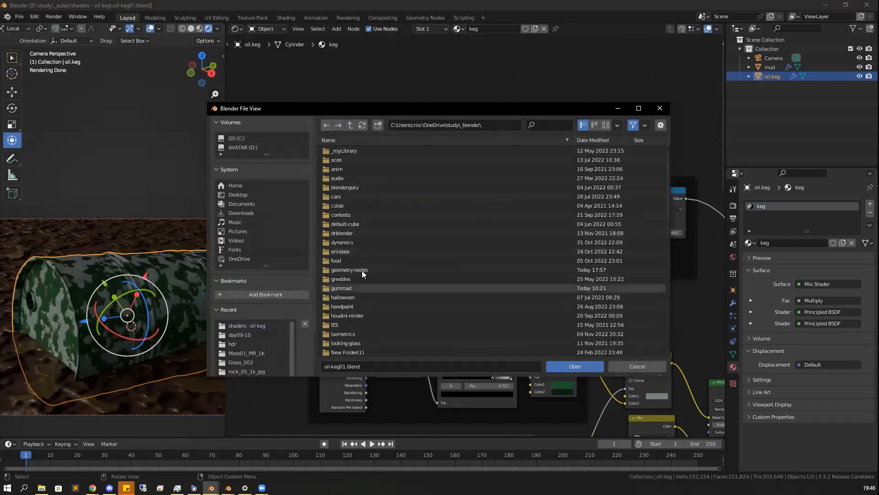
{"action": "scroll", "coordinate": [381, 287], "scroll_direction": "down", "scroll_amount": 5}
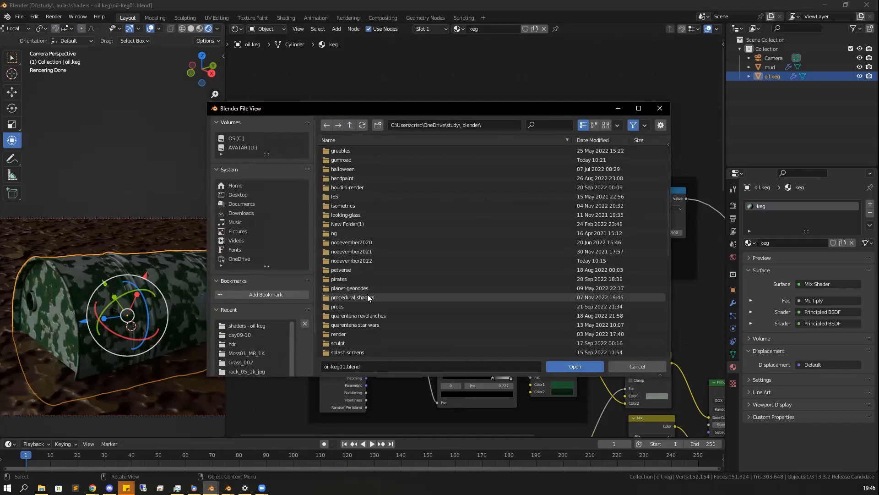
{"action": "double_click", "coordinate": [368, 296]}
{"action": "scroll", "coordinate": [364, 271], "scroll_direction": "down", "scroll_amount": 10}
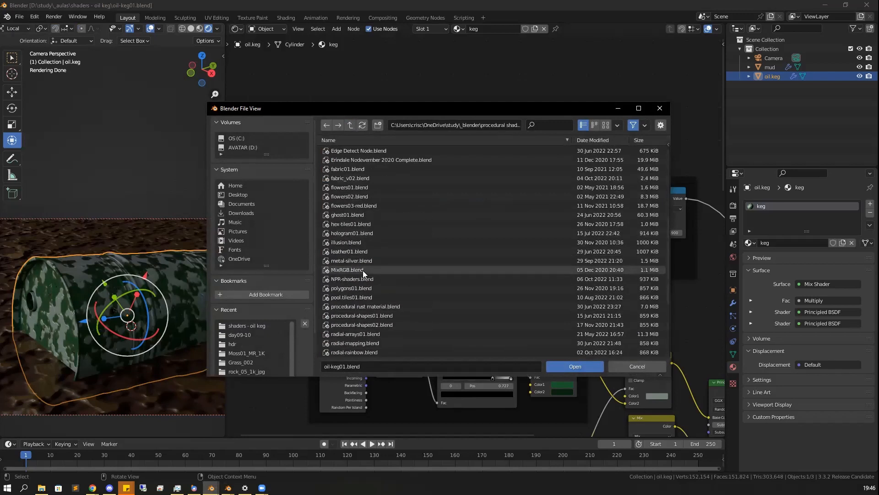
{"action": "double_click", "coordinate": [356, 342]}
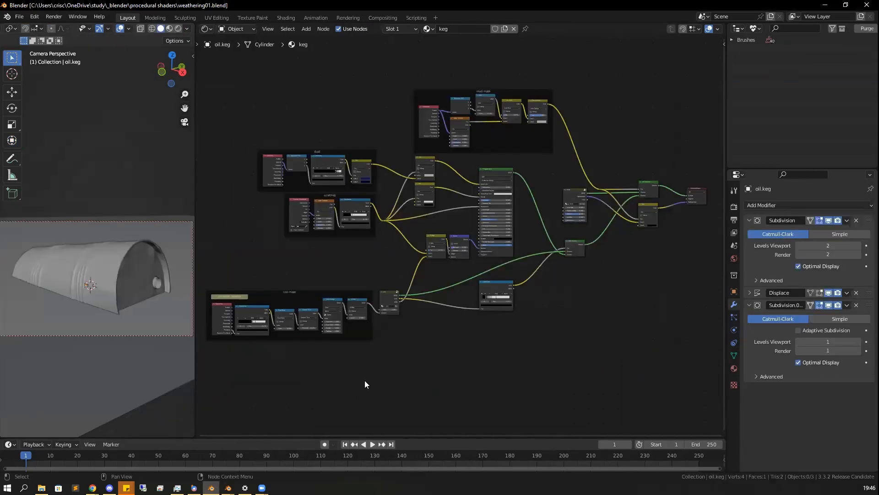
Show the reference keg in rendered shading and examine how its mud mask, mud group and Mix Shader nodes reach the Material Output
{"action": "middle_click_drag", "start_coordinate": [319, 259], "coordinate": [423, 316]}
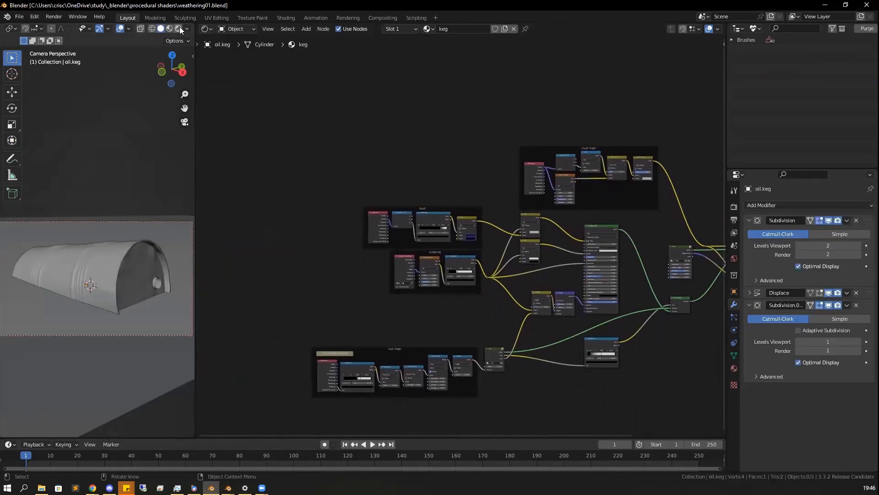
{"action": "left_click", "coordinate": [178, 29]}
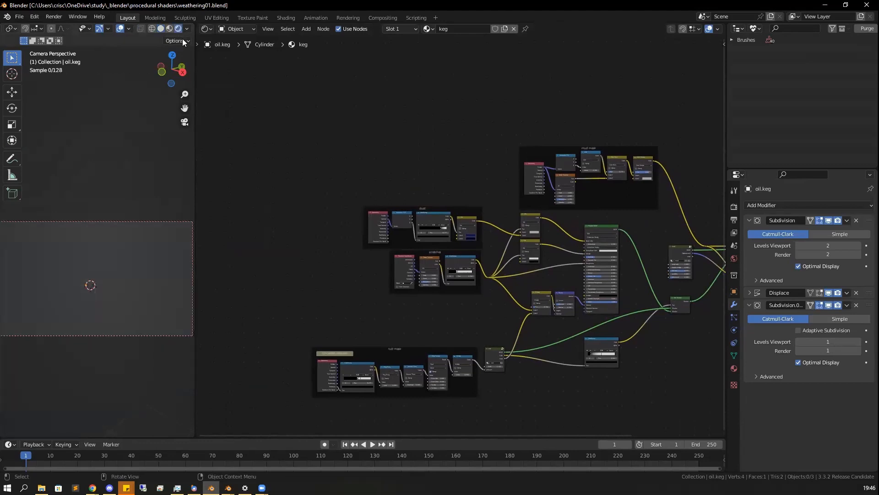
{"action": "middle_click_drag", "start_coordinate": [404, 337], "coordinate": [204, 287]}
{"action": "scroll", "coordinate": [471, 281], "scroll_direction": "up", "scroll_amount": 5}
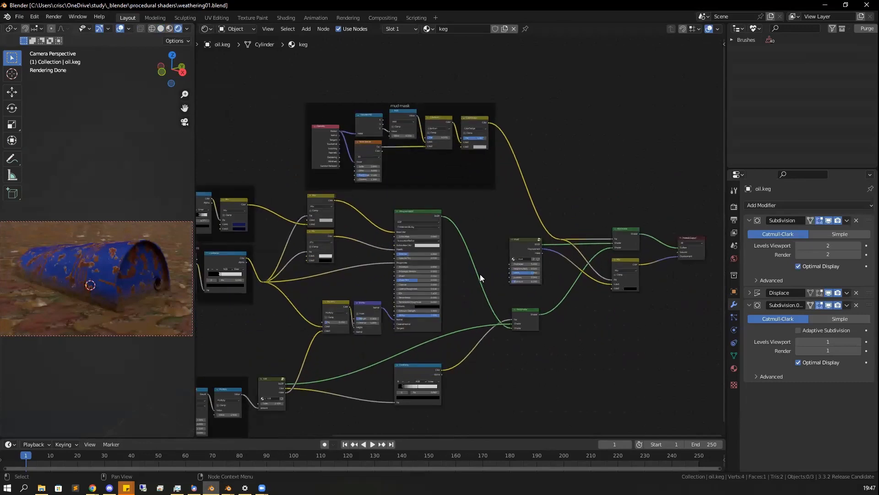
{"action": "scroll", "coordinate": [486, 273], "scroll_direction": "down", "scroll_amount": 1}
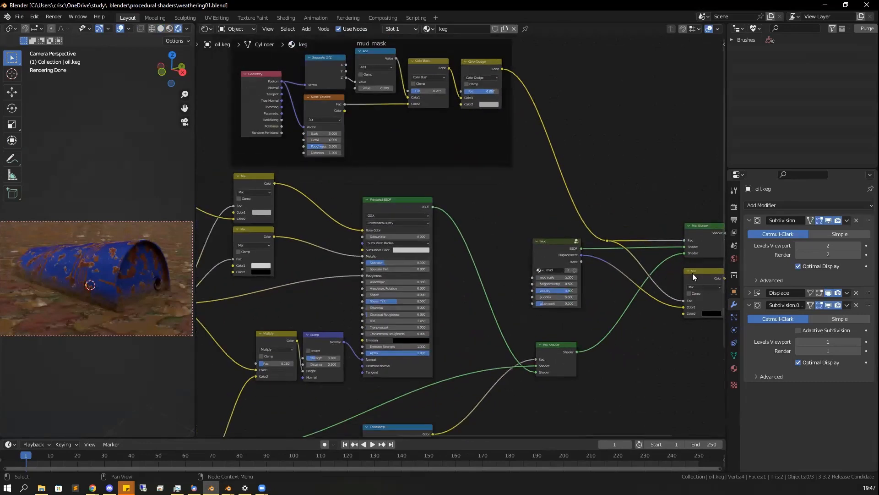
{"action": "middle_click_drag", "start_coordinate": [639, 326], "coordinate": [539, 359]}
{"action": "scroll", "coordinate": [539, 359], "scroll_direction": "up", "scroll_amount": 1}
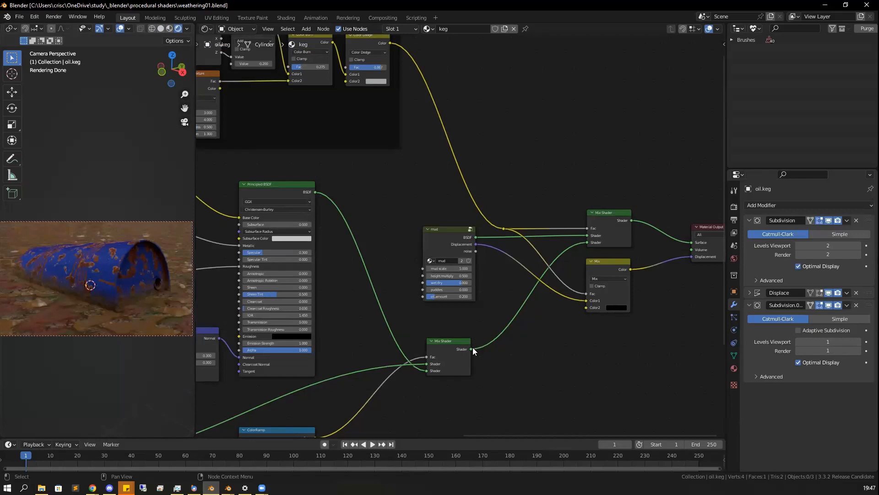
Preview the Mix Shader combining paint and rust without the mud, and examine the mud mask and rust mask nodes
{"action": "left_click", "coordinate": [452, 346], "text": "ctrl+shift"}
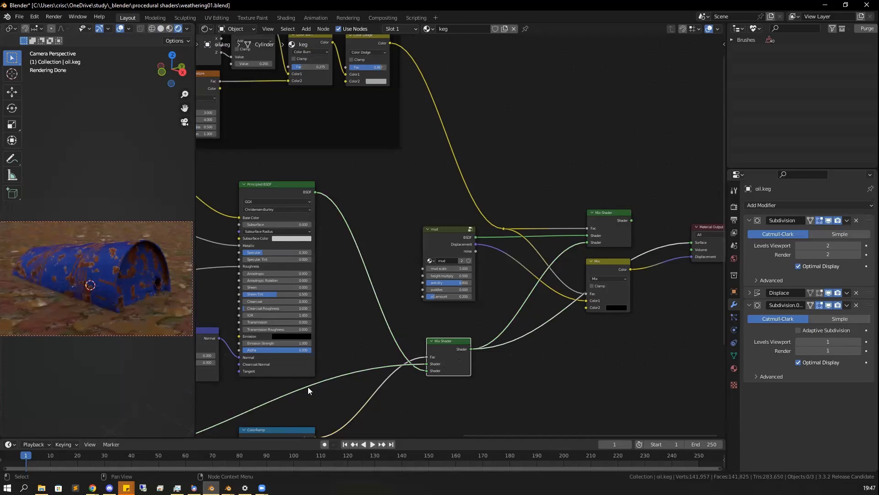
{"action": "middle_click_drag", "start_coordinate": [384, 185], "coordinate": [613, 286]}
{"action": "scroll", "coordinate": [535, 189], "scroll_direction": "up", "scroll_amount": 3}
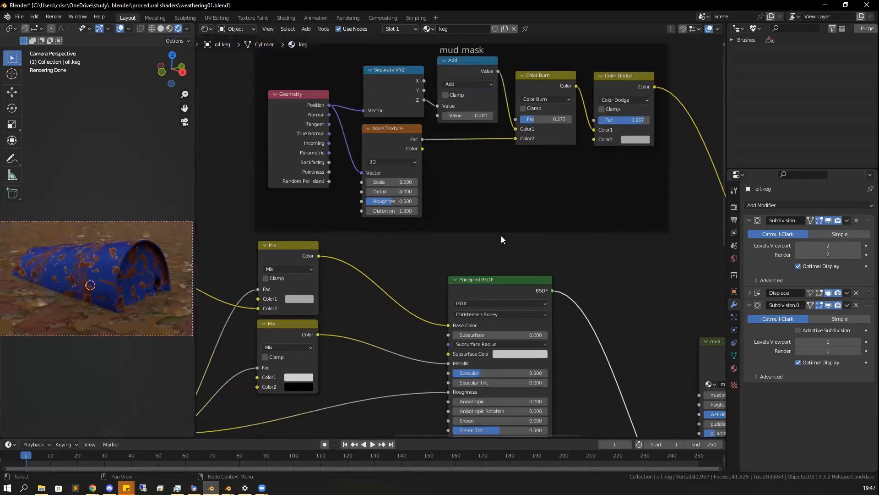
{"action": "middle_click_drag", "start_coordinate": [543, 290], "coordinate": [542, 389]}
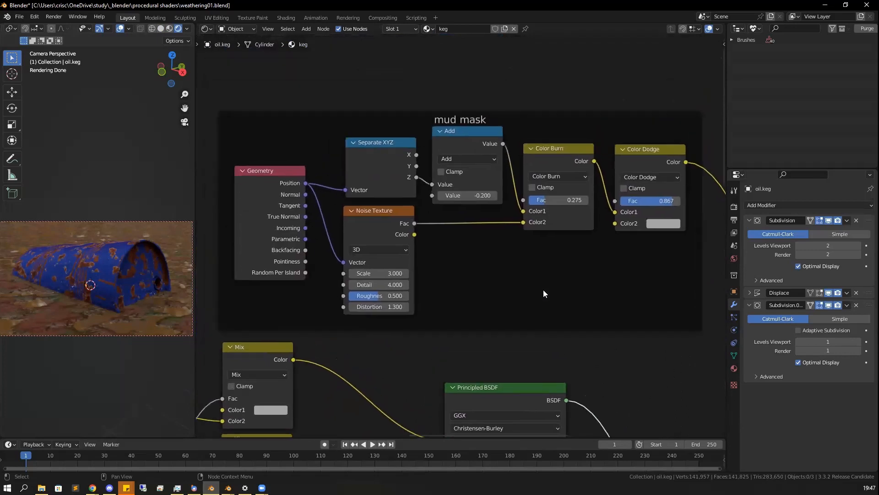
{"action": "scroll", "coordinate": [547, 316], "scroll_direction": "up", "scroll_amount": 1}
{"action": "scroll", "coordinate": [543, 328], "scroll_direction": "down", "scroll_amount": 3}
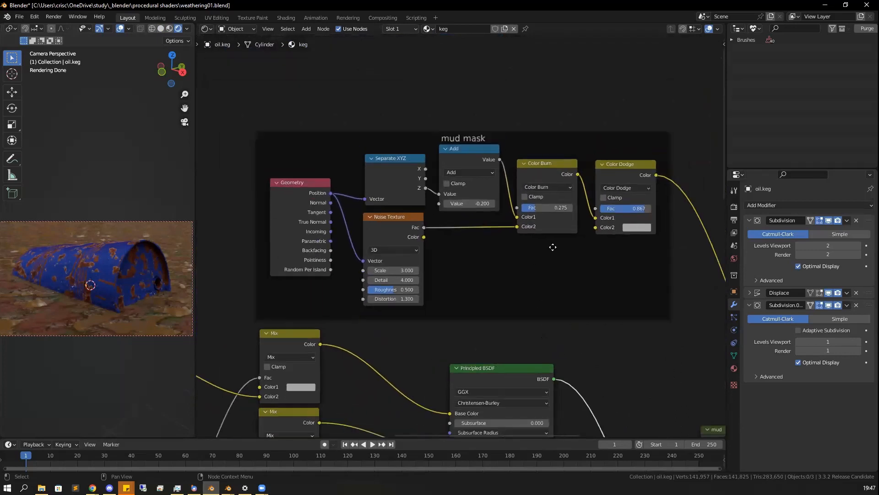
{"action": "middle_click_drag", "start_coordinate": [554, 247], "coordinate": [553, 376]}
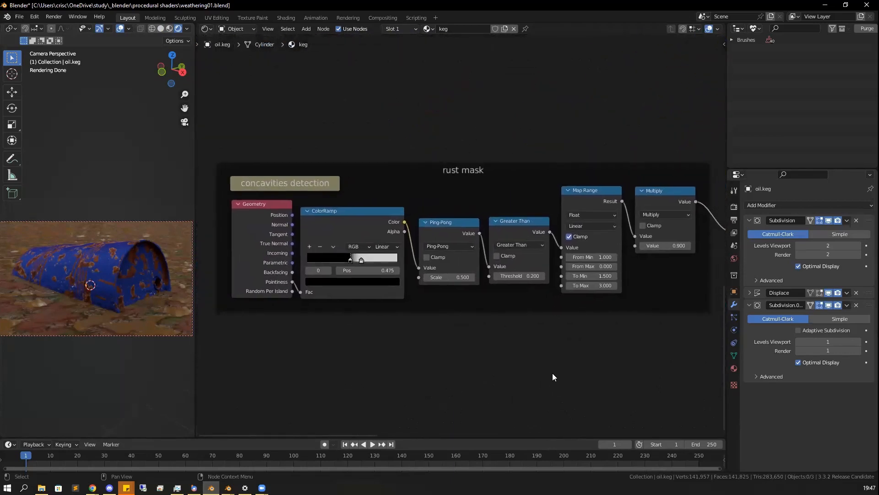
{"action": "middle_click_drag", "start_coordinate": [597, 330], "coordinate": [414, 377]}
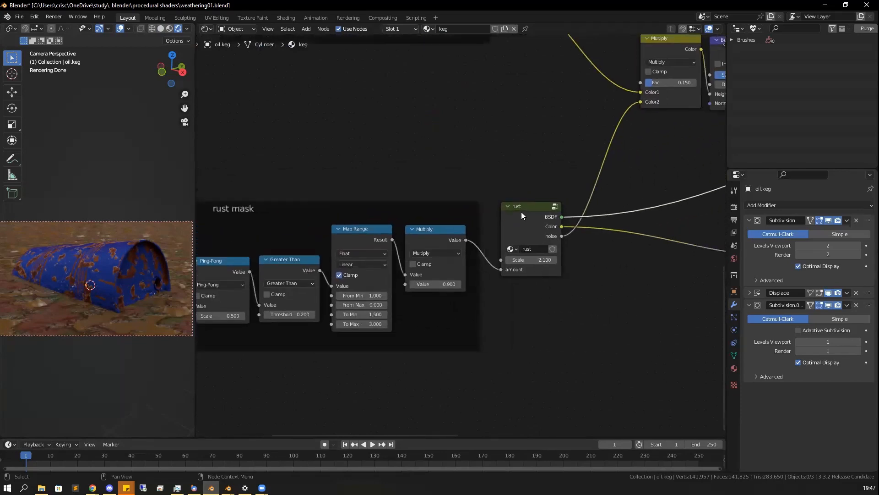
Inspect the nodes inside the rust group, return to the keg material and examine how the group connects to the surrounding nodes
{"action": "left_click", "coordinate": [522, 213]}
{"action": "key", "text": "Tab"}
{"action": "scroll", "coordinate": [533, 285], "scroll_direction": "down", "scroll_amount": 3}
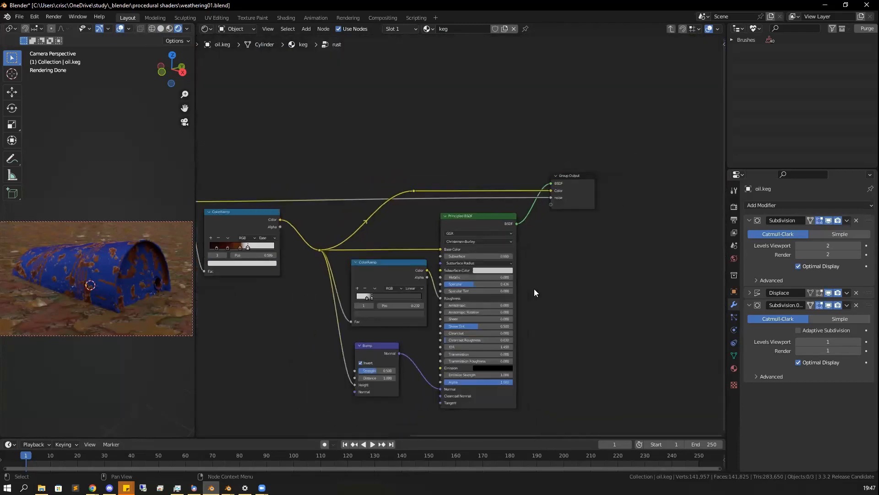
{"action": "middle_click_drag", "start_coordinate": [299, 314], "coordinate": [463, 345]}
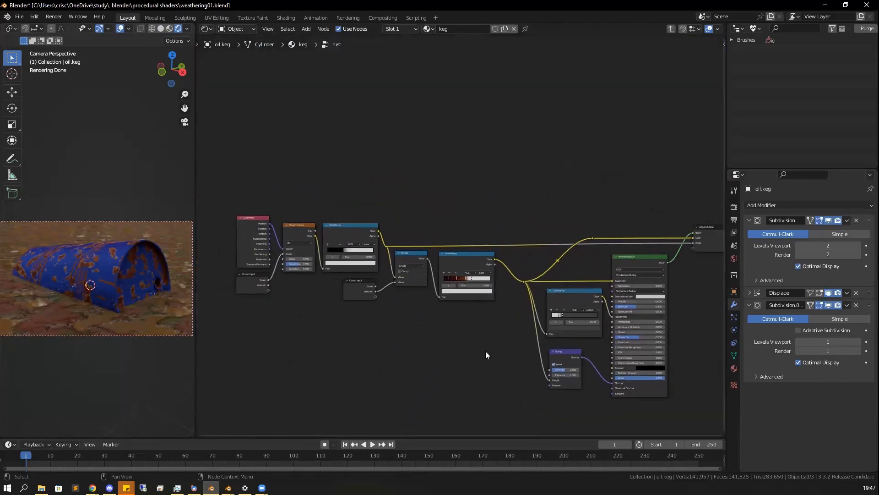
{"action": "scroll", "coordinate": [486, 350], "scroll_direction": "up", "scroll_amount": 1}
{"action": "scroll", "coordinate": [509, 366], "scroll_direction": "down", "scroll_amount": 1}
{"action": "key", "text": "Tab"}
{"action": "middle_click_drag", "start_coordinate": [510, 357], "coordinate": [388, 430]}
{"action": "scroll", "coordinate": [499, 257], "scroll_direction": "up", "scroll_amount": 2}
{"action": "middle_click_drag", "start_coordinate": [474, 319], "coordinate": [424, 403]}
{"action": "middle_click_drag", "start_coordinate": [552, 334], "coordinate": [552, 362]}
{"action": "middle_click_drag", "start_coordinate": [412, 370], "coordinate": [438, 338]}
{"action": "middle_click_drag", "start_coordinate": [355, 388], "coordinate": [597, 277]}
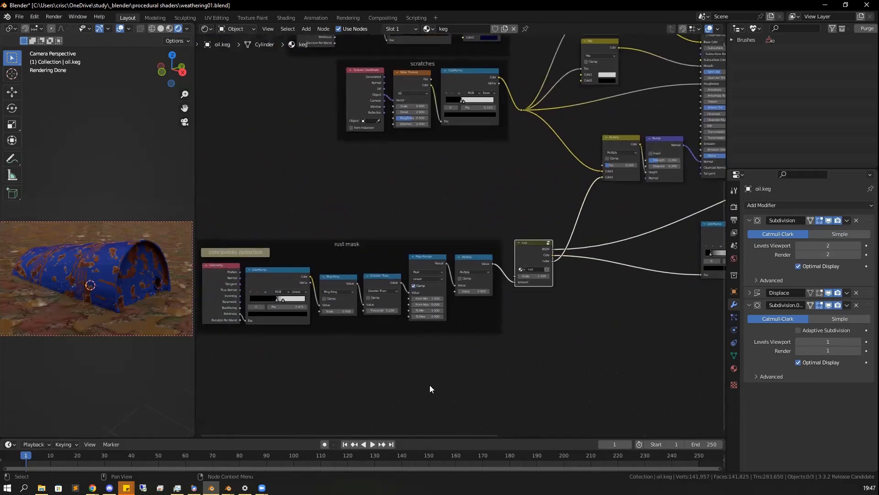
Try different strengths on the rust mask's Multiply node and set its value to 1.100
{"action": "middle_click_drag", "start_coordinate": [431, 386], "coordinate": [487, 396]}
{"action": "scroll", "coordinate": [521, 354], "scroll_direction": "up", "scroll_amount": 3}
{"action": "scroll", "coordinate": [471, 370], "scroll_direction": "up", "scroll_amount": 2}
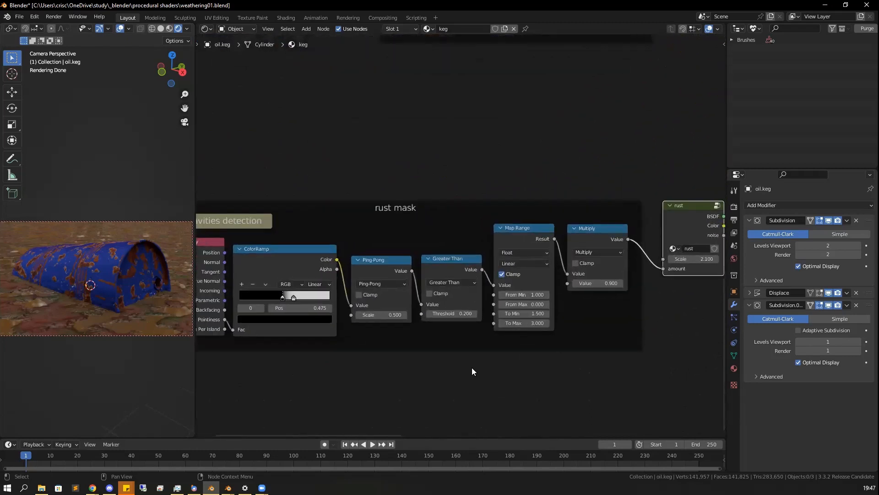
{"action": "left_click", "coordinate": [576, 283]}
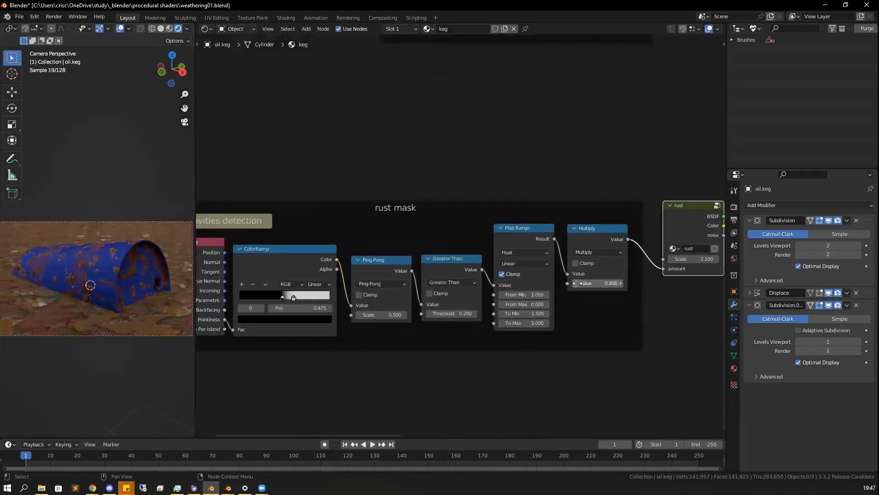
{"action": "mouse_move", "coordinate": [604, 283]}
{"action": "left_mouse_down"}
{"action": "mouse_move", "coordinate": [613, 284]}
{"action": "mouse_move", "coordinate": [605, 284]}
{"action": "left_mouse_up"}
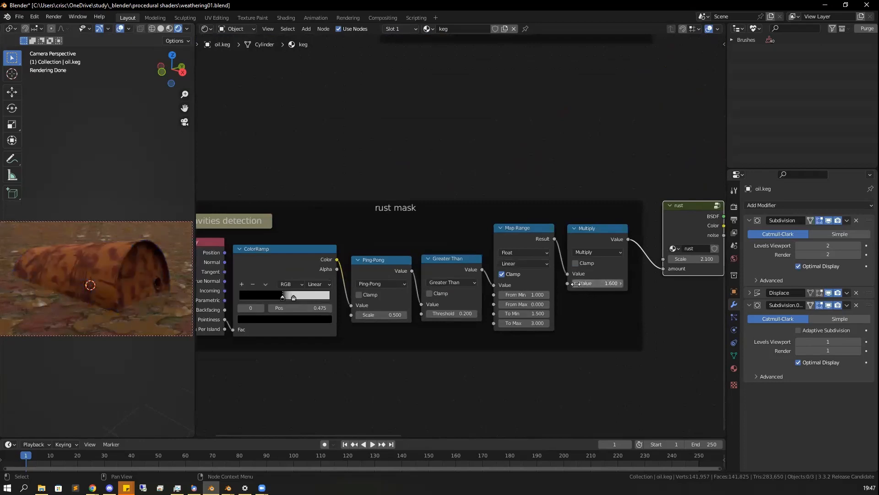
{"action": "left_click", "coordinate": [576, 283]}
{"action": "left_click", "coordinate": [576, 284]}
{"action": "left_click", "coordinate": [576, 284]}
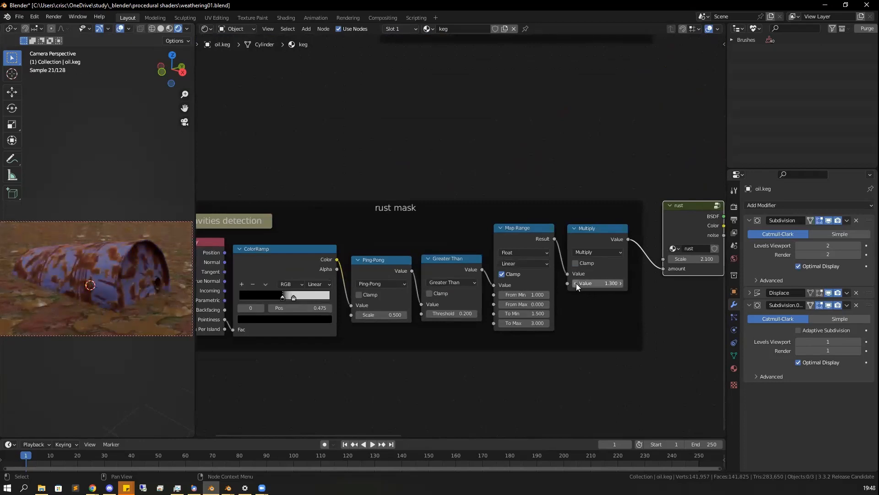
{"action": "left_click", "coordinate": [576, 283]}
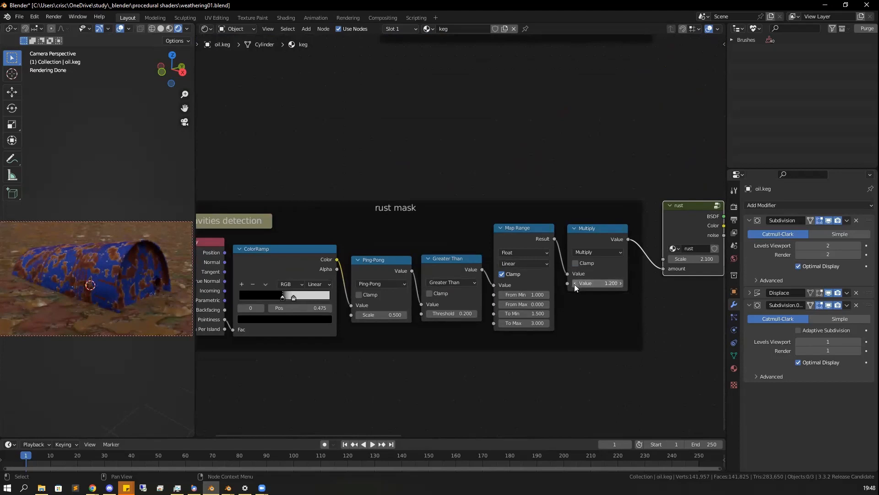
{"action": "left_click", "coordinate": [575, 283]}
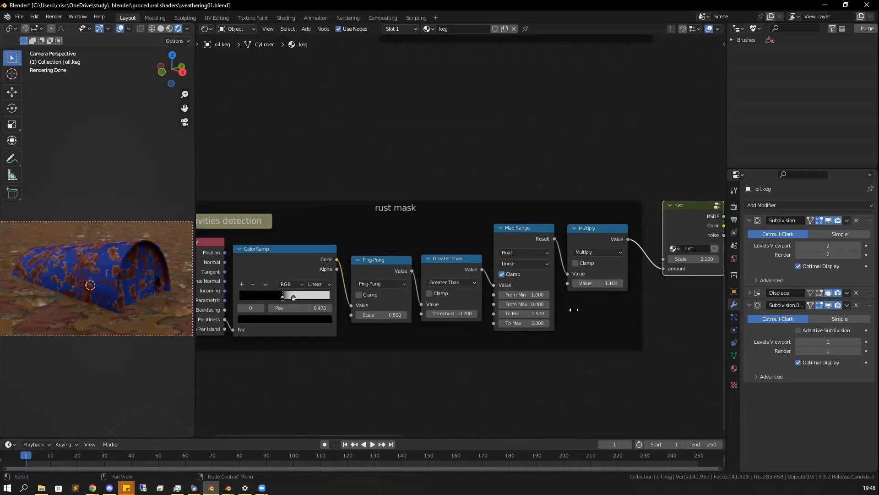
Examine how the rust group and scratches mask feed the Principled BSDF and Mix Shader, and select all objects in the viewport
{"action": "scroll", "coordinate": [649, 180], "scroll_direction": "down", "scroll_amount": 3}
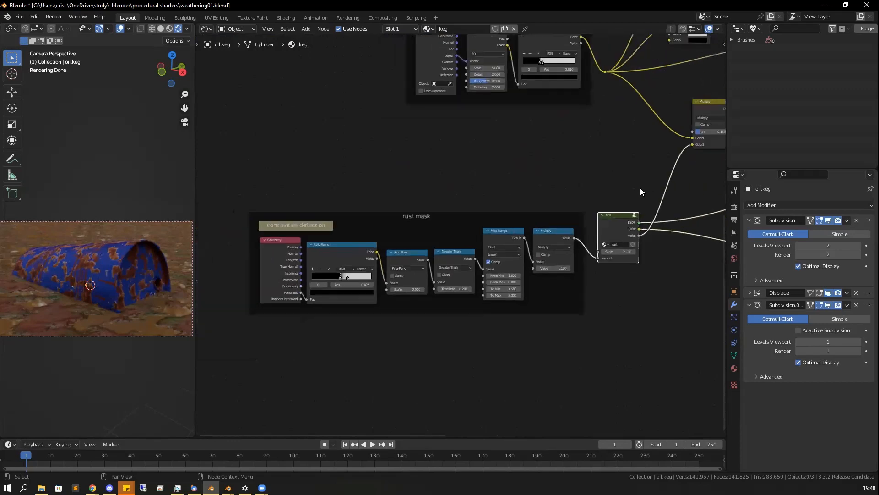
{"action": "middle_click_drag", "start_coordinate": [640, 188], "coordinate": [459, 325]}
{"action": "middle_click_drag", "start_coordinate": [495, 232], "coordinate": [296, 273]}
{"action": "scroll", "coordinate": [477, 196], "scroll_direction": "up", "scroll_amount": 1}
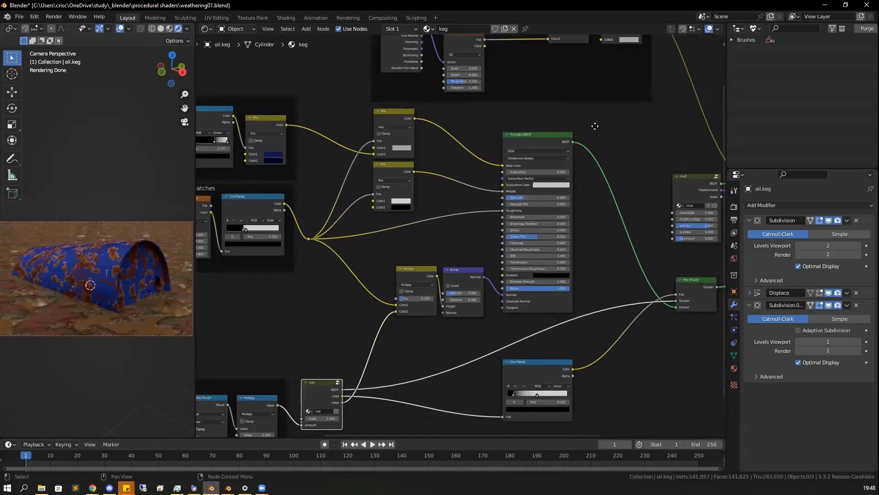
{"action": "middle_click_drag", "start_coordinate": [593, 130], "coordinate": [504, 171]}
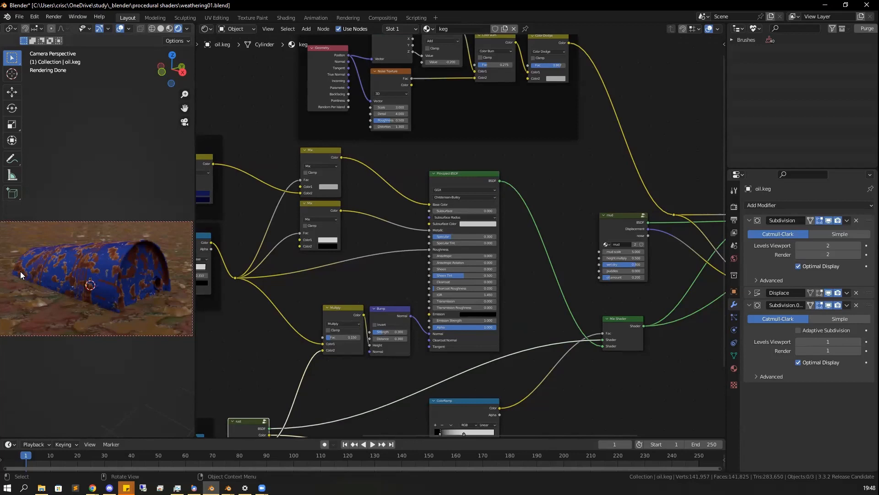
{"action": "key", "text": "a"}
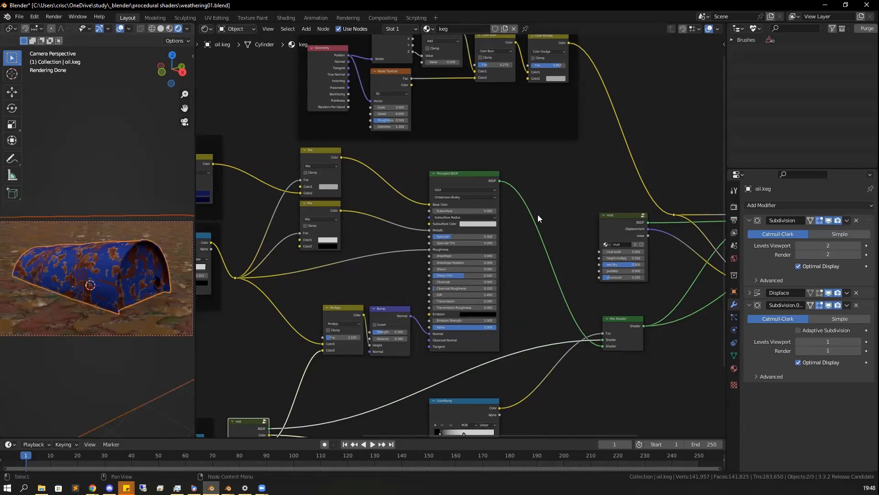
Preview the mud mask's Geometry Position output and the Separate XYZ outputs through to Z on the keg
{"action": "middle_click_drag", "start_coordinate": [558, 198], "coordinate": [553, 315]}
{"action": "middle_click_drag", "start_coordinate": [425, 253], "coordinate": [439, 265]}
{"action": "scroll", "coordinate": [421, 309], "scroll_direction": "up", "scroll_amount": 2}
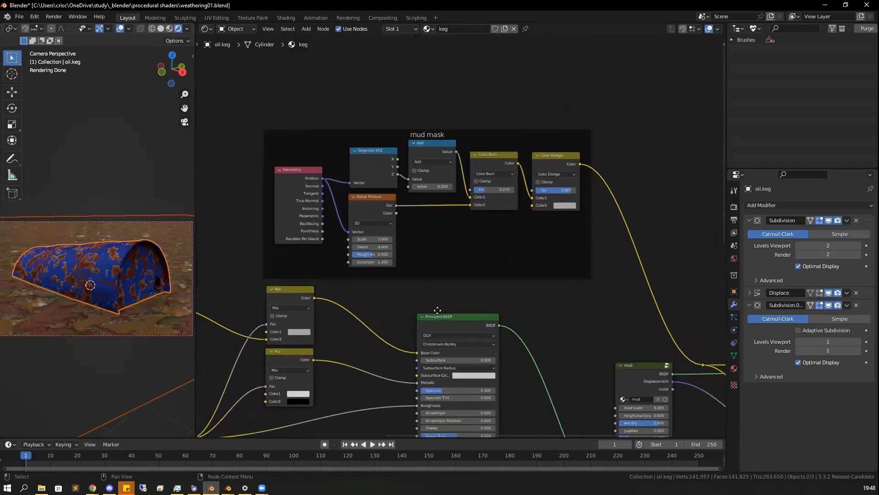
{"action": "middle_click_drag", "start_coordinate": [370, 308], "coordinate": [441, 330]}
{"action": "middle_click_drag", "start_coordinate": [374, 193], "coordinate": [365, 194]}
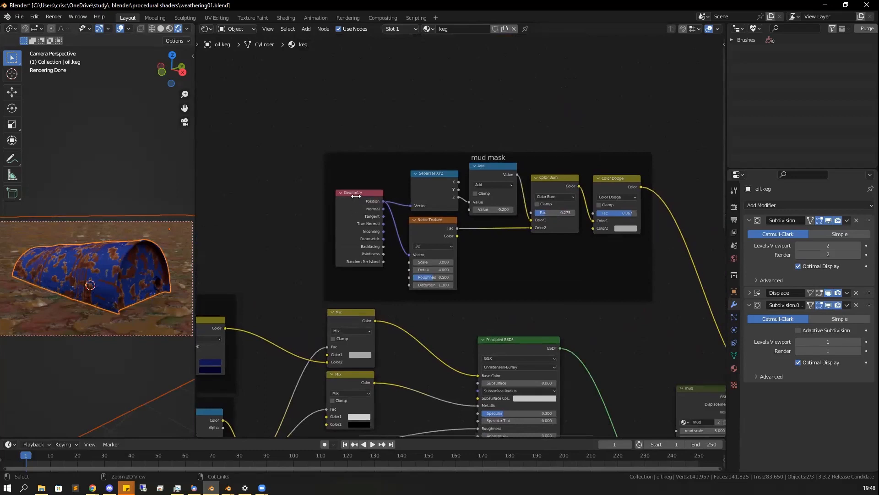
{"action": "left_click", "coordinate": [360, 199], "text": "ctrl+shift"}
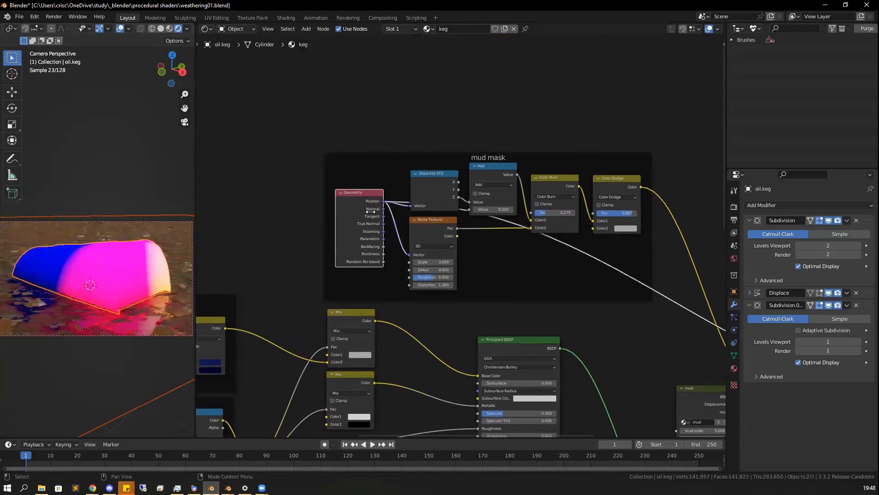
{"action": "left_click", "coordinate": [429, 179], "text": "ctrl+shift"}
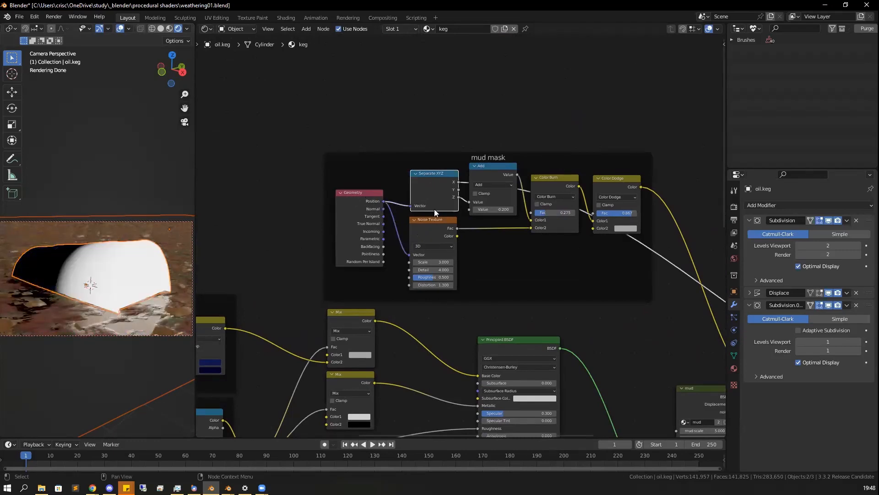
{"action": "left_click", "coordinate": [439, 181], "text": "ctrl+shift"}
{"action": "left_click", "coordinate": [440, 182], "text": "ctrl+shift"}
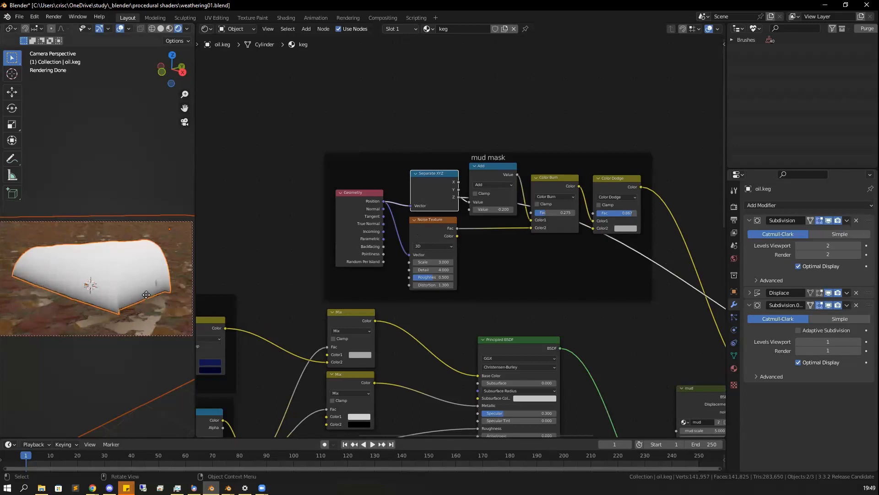
Preview the mud mask's Add node on the keg and set its value to -0.300
{"action": "left_click", "coordinate": [494, 173]}
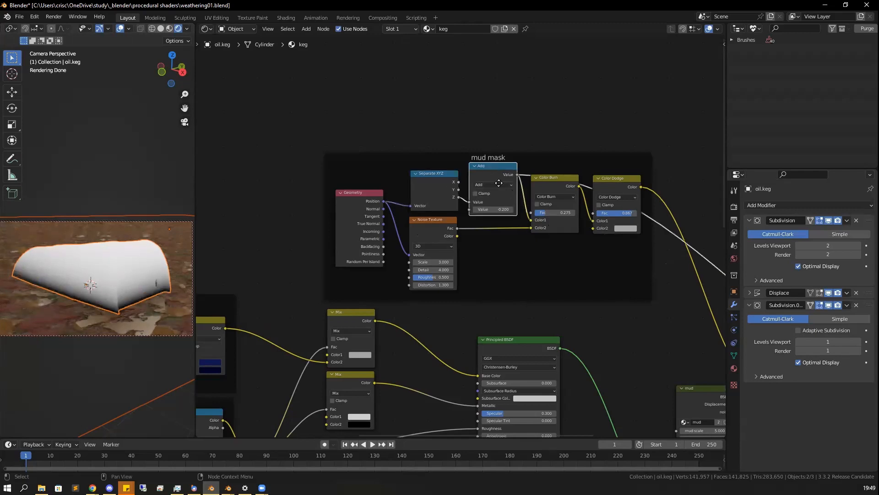
{"action": "key", "text": "g"}
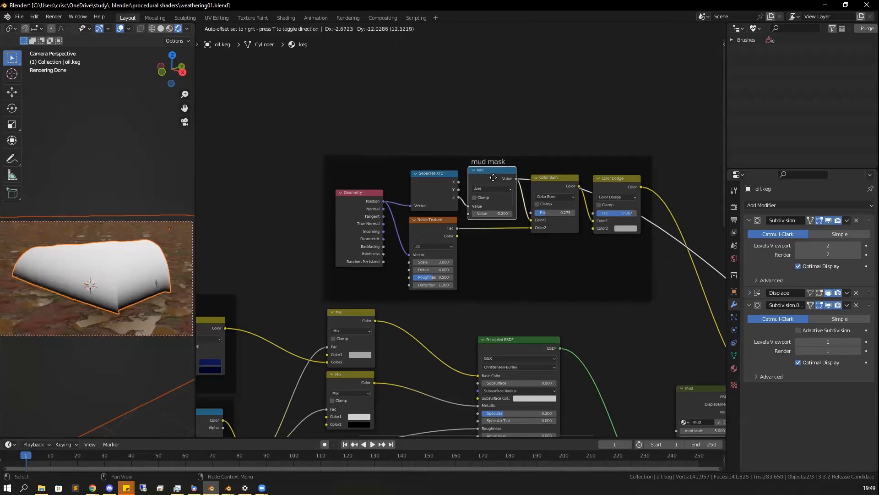
{"action": "left_click", "coordinate": [493, 178]}
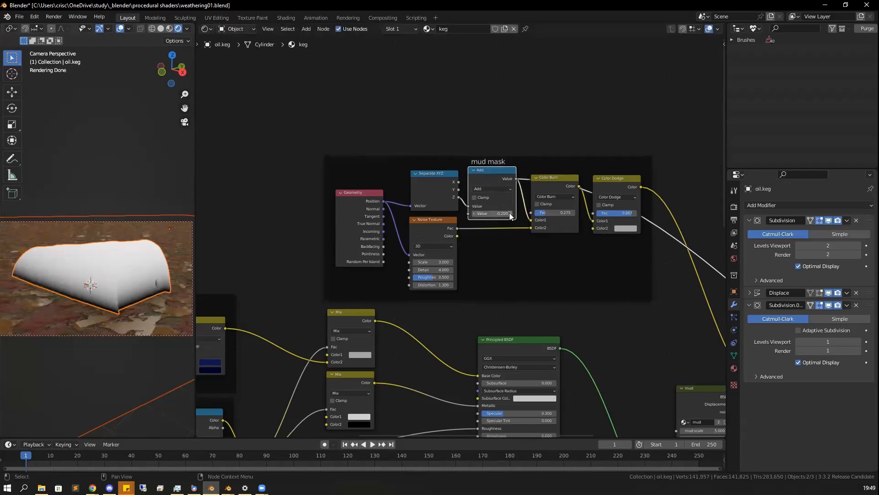
{"action": "left_click", "coordinate": [511, 213]}
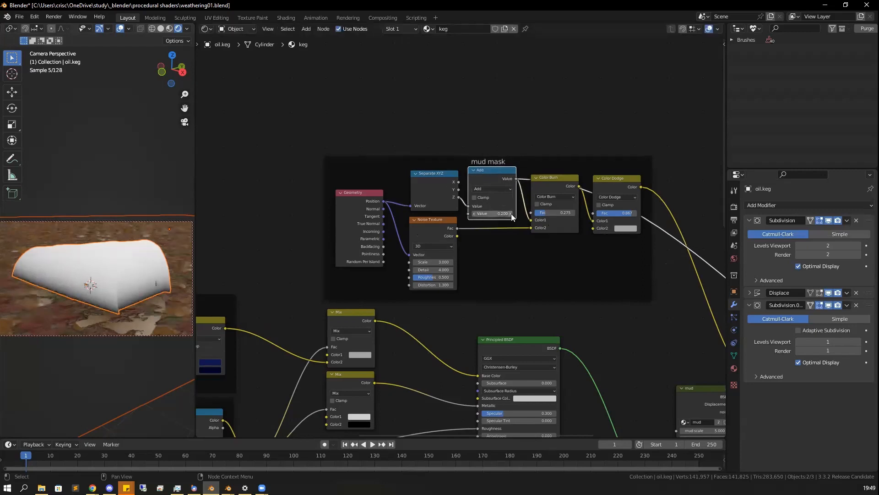
{"action": "left_click", "coordinate": [475, 213]}
{"action": "type", "text": "0.2"}
{"action": "key", "text": "Return"}
{"action": "left_click", "coordinate": [473, 213]}
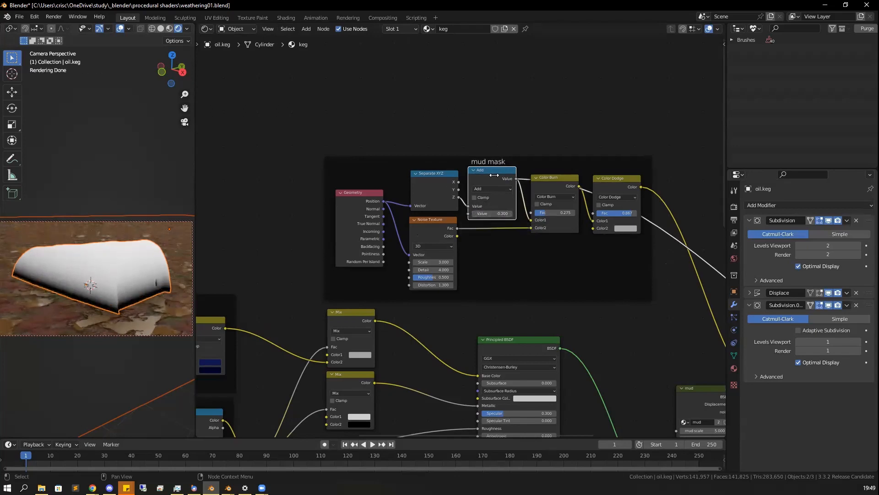
{"action": "left_click_drag", "start_coordinate": [497, 173], "coordinate": [499, 175]}
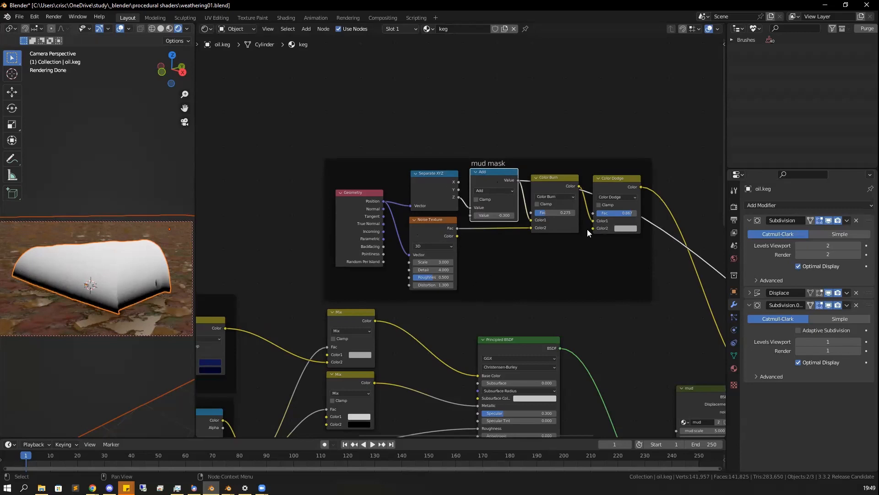
Preview the mud mask's Color Burn and Color Dodge nodes on the keg and set the Color Dodge Fac to 0.875
{"action": "left_click", "coordinate": [557, 179], "text": "ctrl+shift"}
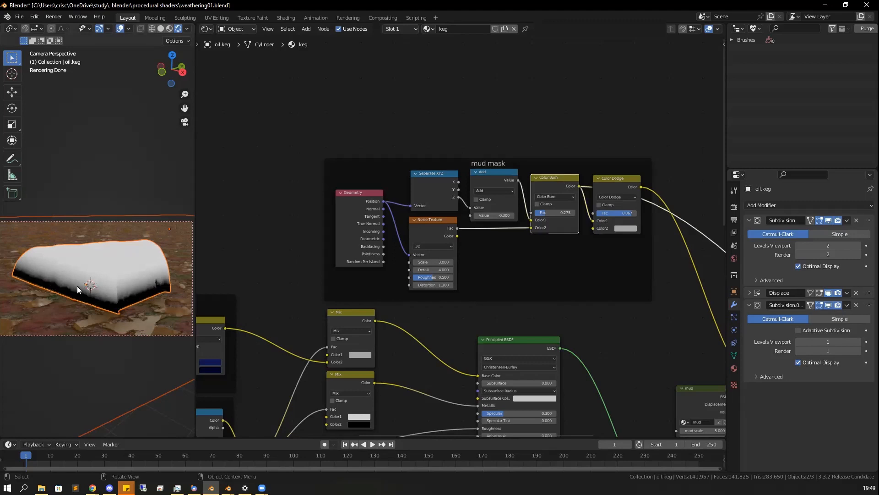
{"action": "left_click", "coordinate": [617, 178], "text": "ctrl+shift"}
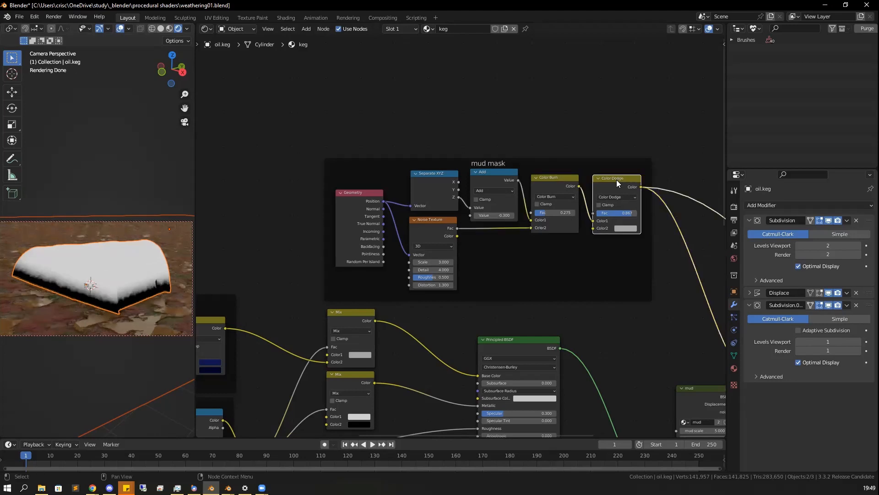
{"action": "left_click_drag", "start_coordinate": [615, 180], "coordinate": [615, 179]}
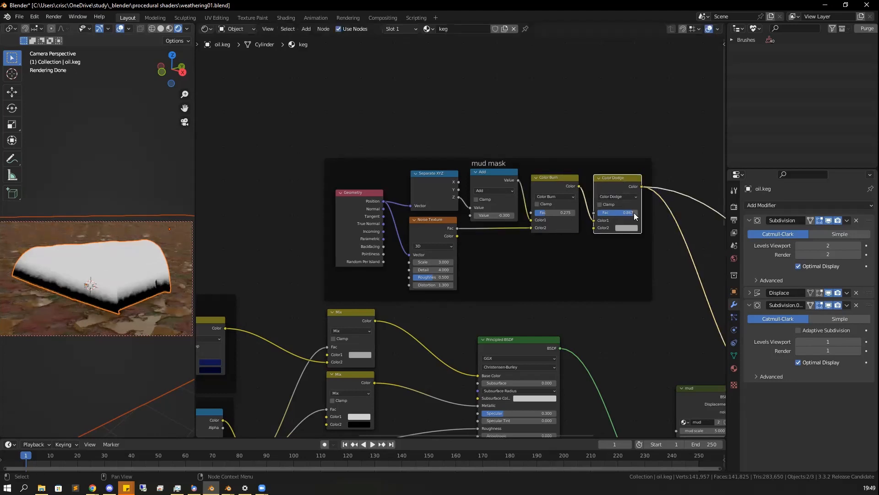
{"action": "mouse_move", "coordinate": [624, 214]}
{"action": "left_mouse_down"}
{"action": "mouse_move", "coordinate": [612, 215]}
{"action": "mouse_move", "coordinate": [627, 213]}
{"action": "left_mouse_up"}
Move the mud group node slightly farther from the Mix Shader
{"action": "middle_click_drag", "start_coordinate": [638, 328], "coordinate": [481, 292]}
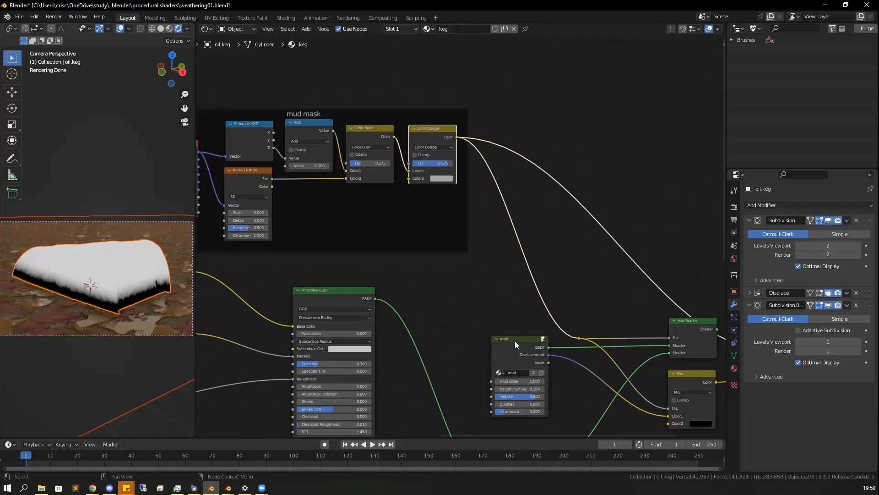
{"action": "mouse_move", "coordinate": [515, 340]}
{"action": "left_mouse_down"}
{"action": "mouse_move", "coordinate": [499, 330]}
{"action": "mouse_move", "coordinate": [507, 317]}
{"action": "mouse_move", "coordinate": [494, 336]}
{"action": "mouse_move", "coordinate": [506, 341]}
{"action": "left_mouse_up"}
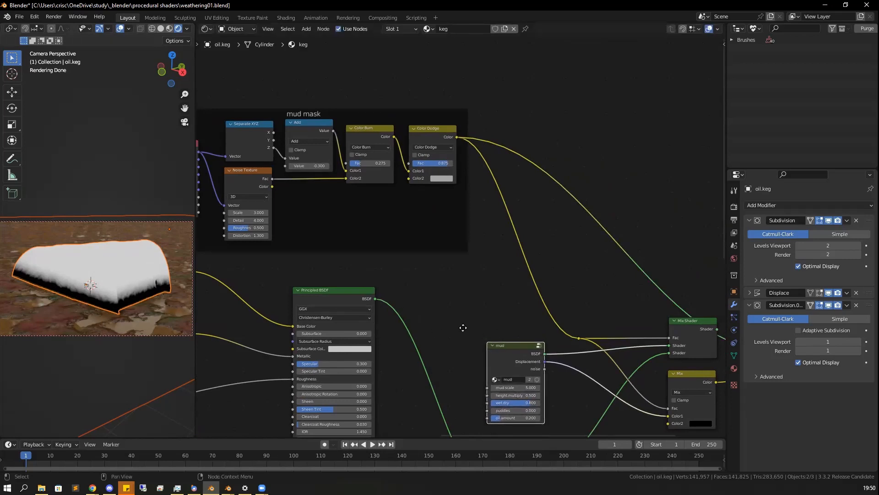
Disconnect the Mix node from the Material Output's Displacement and move it down, clear of the shader nodes
{"action": "middle_click_drag", "start_coordinate": [492, 339], "coordinate": [457, 258]}
{"action": "middle_click_drag", "start_coordinate": [624, 369], "coordinate": [555, 380]}
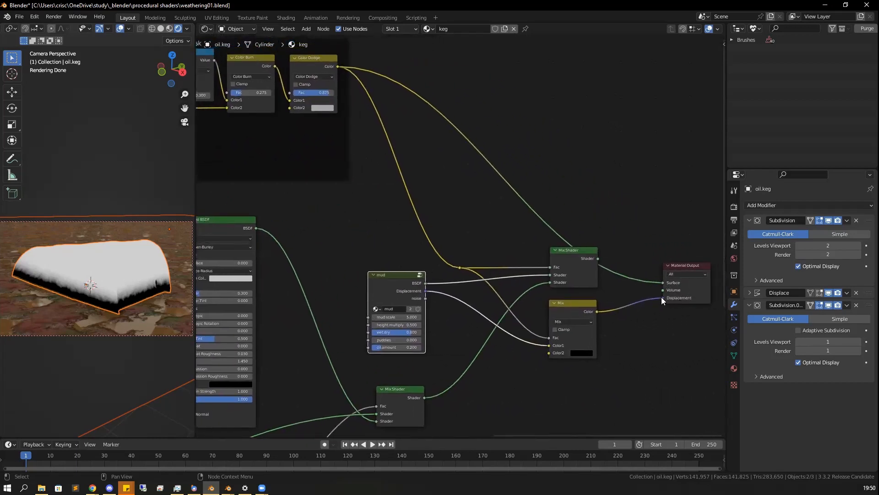
{"action": "left_click_drag", "start_coordinate": [662, 297], "coordinate": [643, 307]}
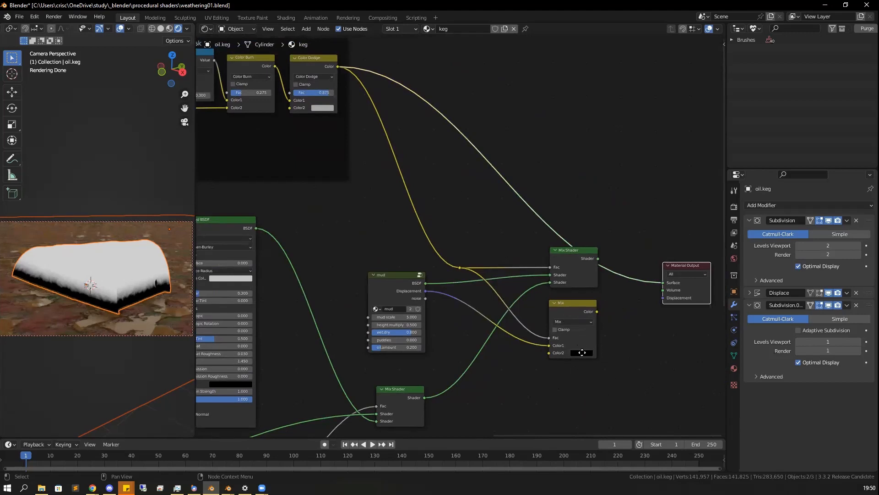
{"action": "middle_click_drag", "start_coordinate": [583, 352], "coordinate": [555, 276]}
{"action": "left_click_drag", "start_coordinate": [544, 272], "coordinate": [556, 397]}
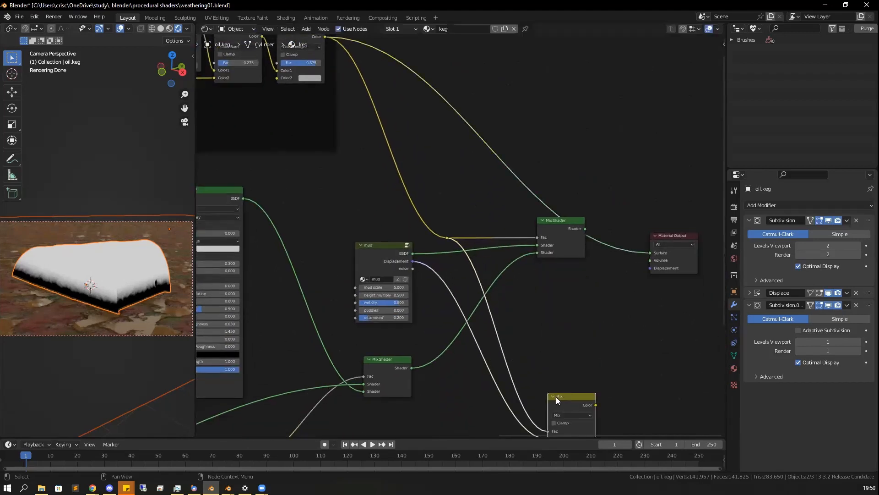
{"action": "mouse_move", "coordinate": [384, 248]}
{"action": "left_mouse_down"}
{"action": "mouse_move", "coordinate": [370, 244]}
{"action": "mouse_move", "coordinate": [382, 245]}
{"action": "left_mouse_up"}
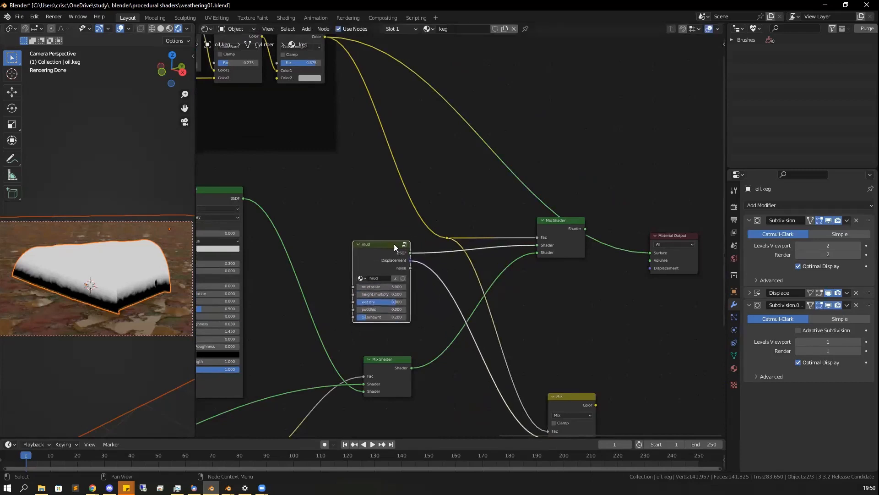
Preview the rust Mix Shader alone on the keg, and reconnect the mud Mix Shader to the Material Output's Surface
{"action": "left_click", "coordinate": [394, 364], "text": "ctrl+shift"}
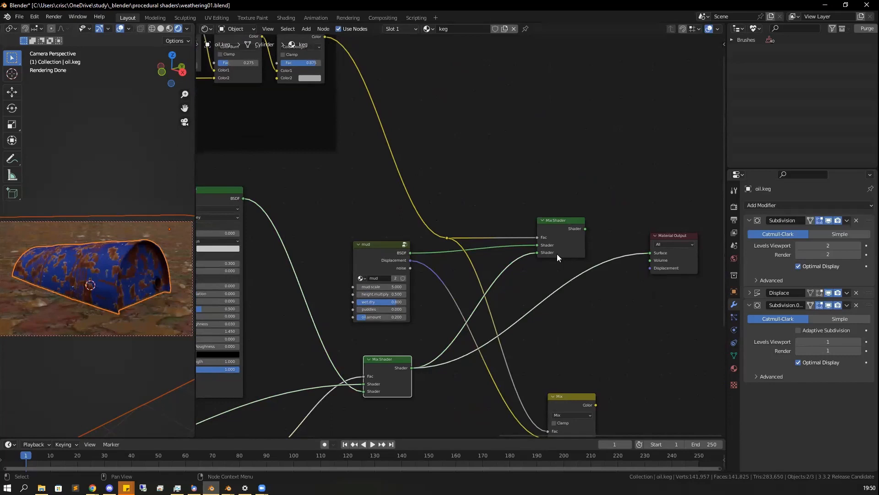
{"action": "left_click", "coordinate": [653, 253], "text": "ctrl+shift"}
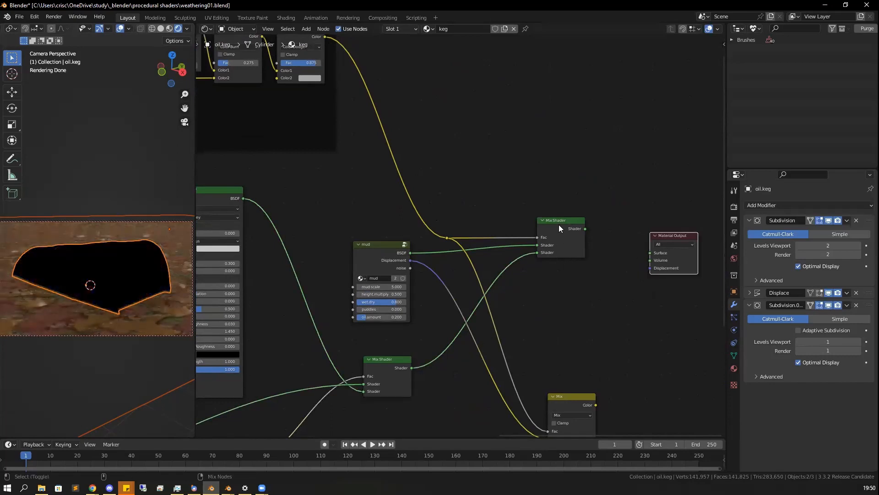
{"action": "left_click", "coordinate": [559, 225], "text": "ctrl+shift"}
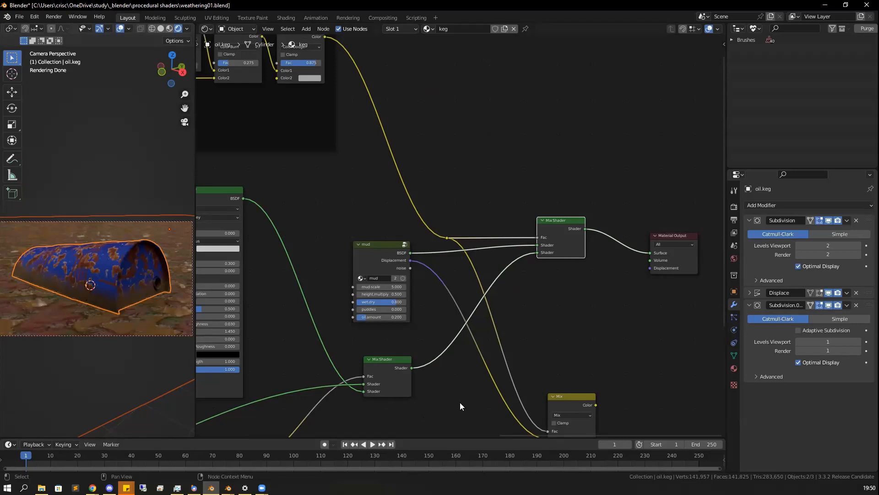
Move the Mix node back beneath the mud Mix Shader and connect its Color to the Material Output's Displacement
{"action": "middle_click_drag", "start_coordinate": [562, 347], "coordinate": [630, 240]}
{"action": "middle_click_drag", "start_coordinate": [481, 340], "coordinate": [563, 301]}
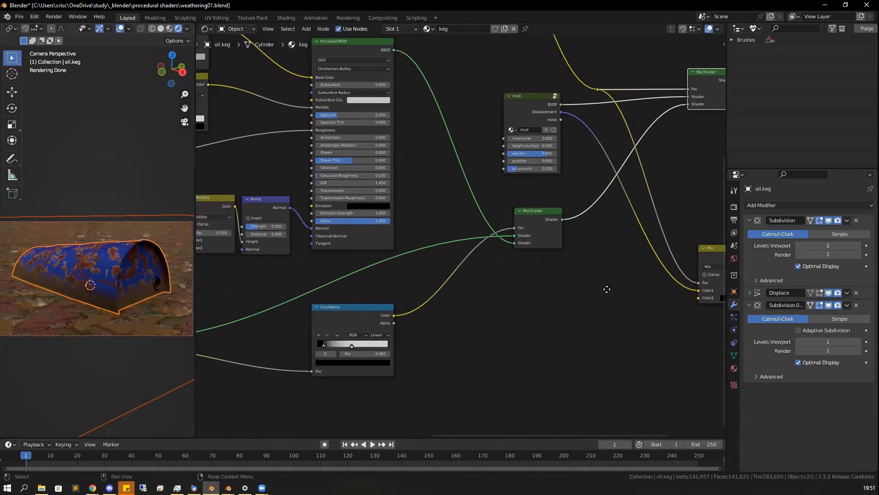
{"action": "middle_click_drag", "start_coordinate": [607, 289], "coordinate": [403, 269]}
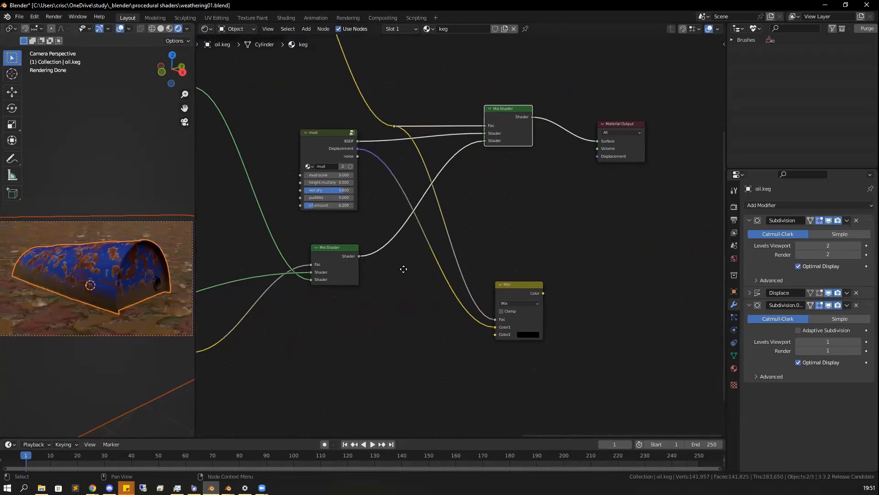
{"action": "left_click_drag", "start_coordinate": [508, 282], "coordinate": [496, 171]}
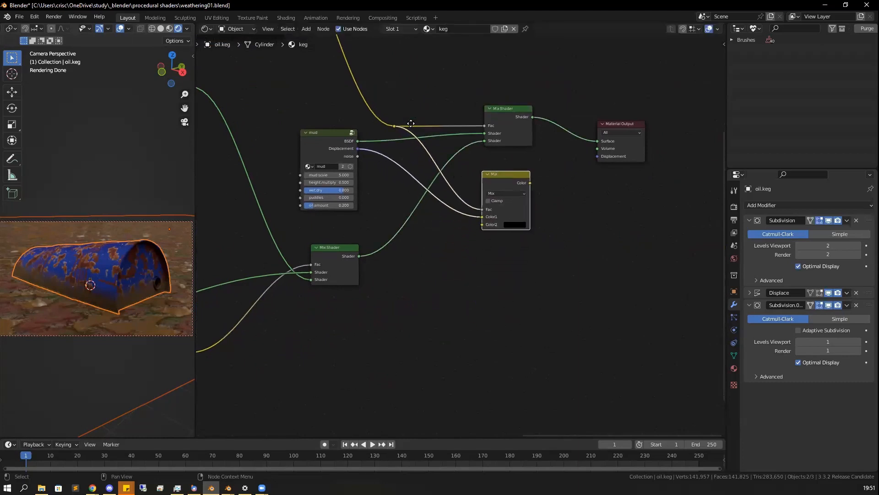
{"action": "middle_click_drag", "start_coordinate": [388, 78], "coordinate": [401, 135]}
{"action": "scroll", "coordinate": [401, 135], "scroll_direction": "down", "scroll_amount": 1}
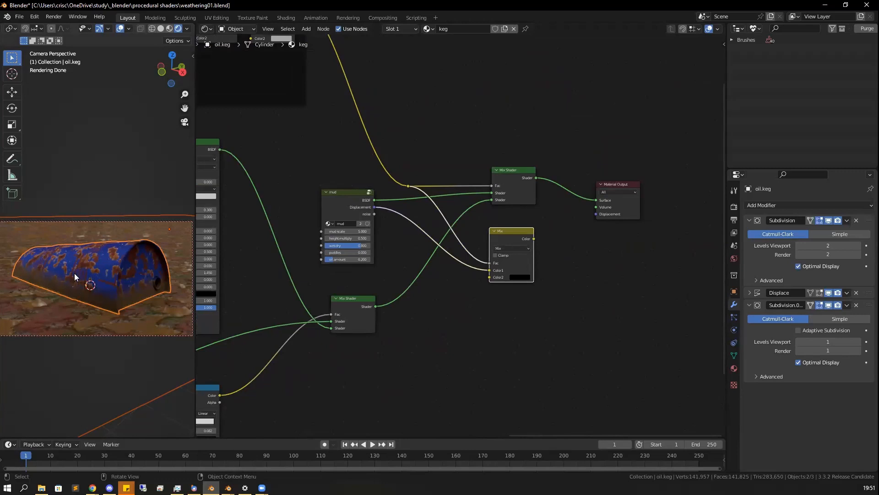
{"action": "left_click_drag", "start_coordinate": [532, 238], "coordinate": [596, 216]}
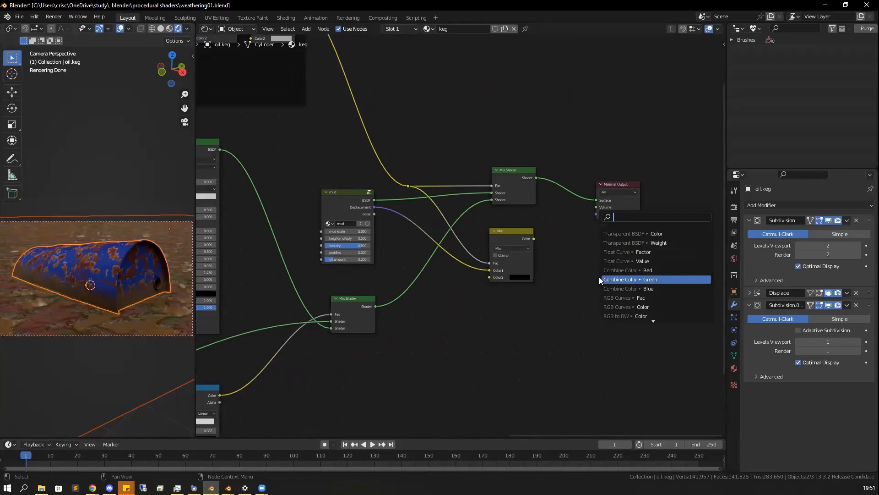
{"action": "left_click", "coordinate": [572, 246]}
{"action": "left_click_drag", "start_coordinate": [535, 238], "coordinate": [596, 214]}
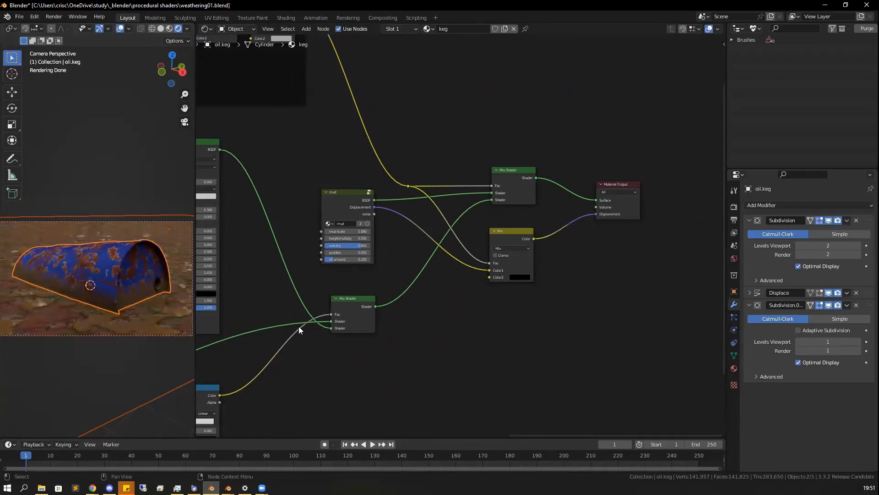
Deselect the keg and examine up close how the mud displacement builds up along its lower edge
{"action": "scroll", "coordinate": [97, 308], "scroll_direction": "up", "scroll_amount": 6}
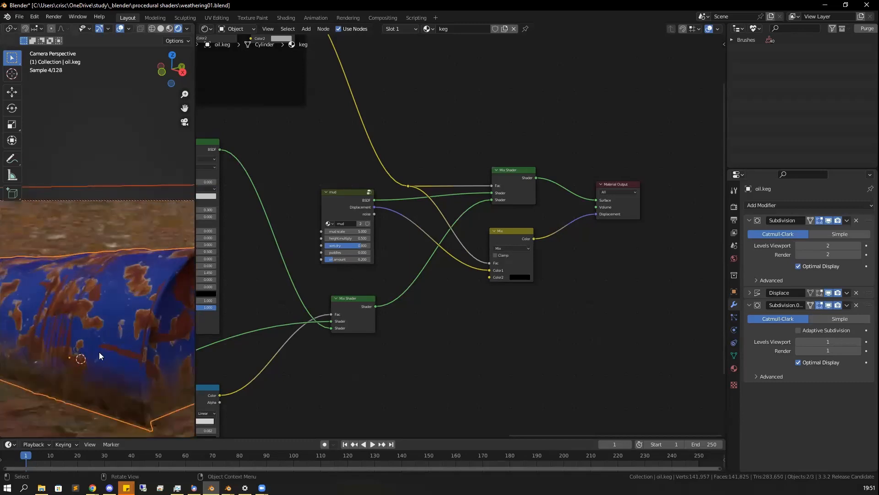
{"action": "middle_click_drag", "start_coordinate": [97, 360], "coordinate": [123, 302], "text": "shift"}
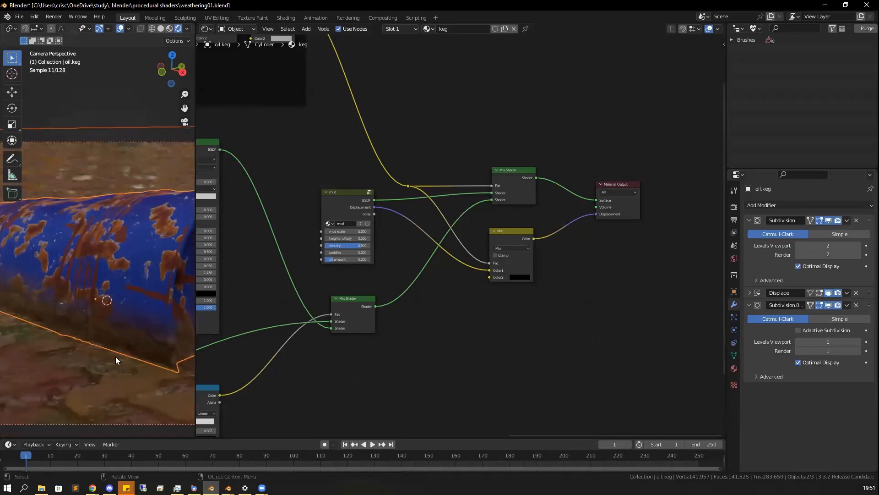
{"action": "left_click", "coordinate": [115, 106]}
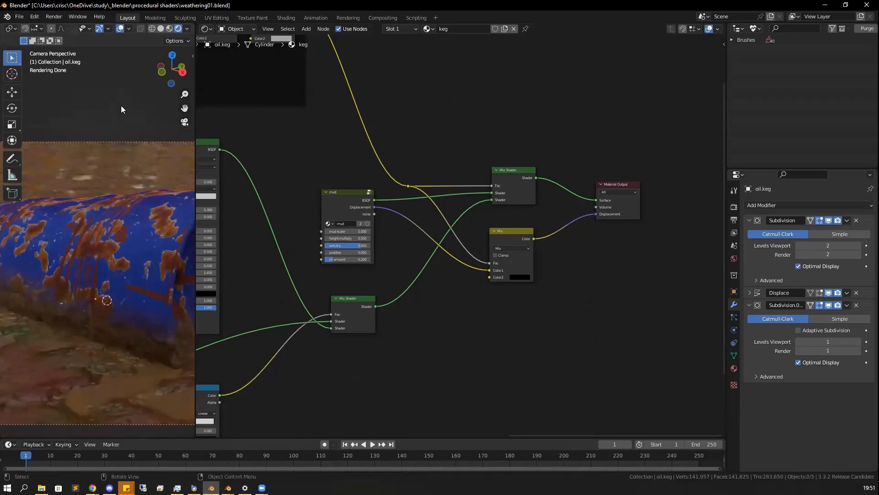
{"action": "scroll", "coordinate": [137, 282], "scroll_direction": "down", "scroll_amount": 2}
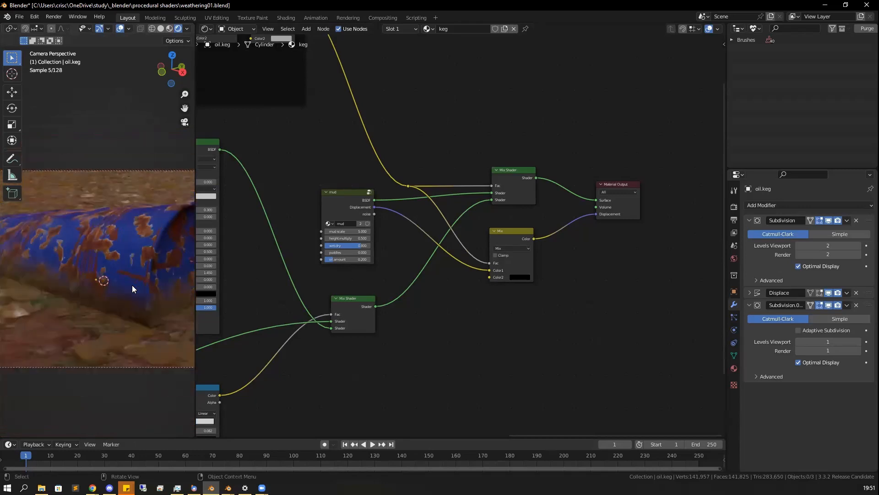
{"action": "scroll", "coordinate": [133, 288], "scroll_direction": "down", "scroll_amount": 3}
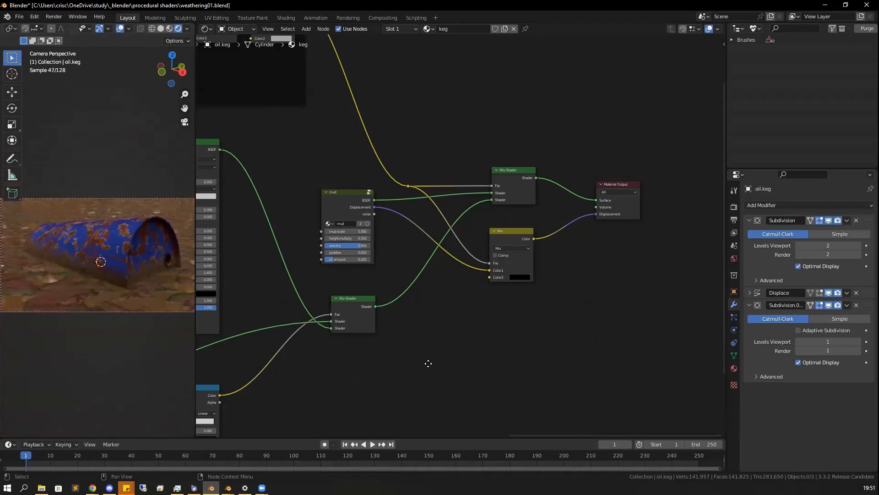
Review the keg material's node tree, covering the mud mask, dust, scratches and rust mask frames
{"action": "middle_click_drag", "start_coordinate": [428, 359], "coordinate": [599, 383]}
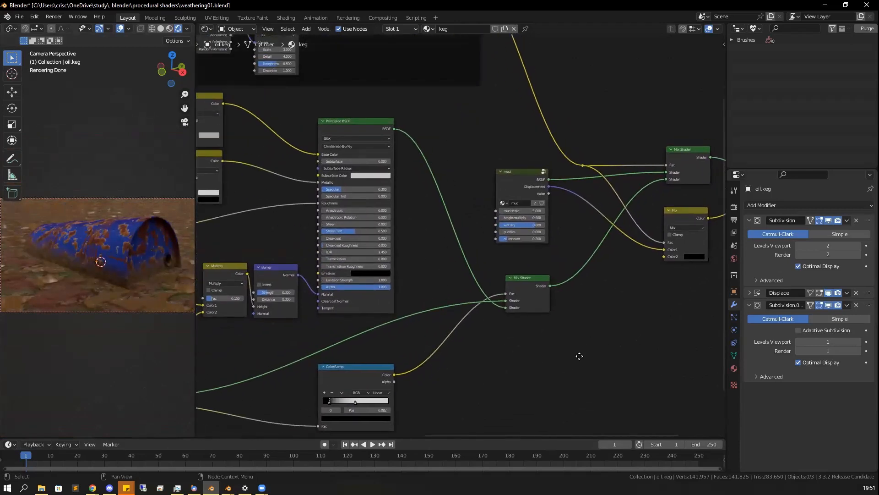
{"action": "scroll", "coordinate": [567, 360], "scroll_direction": "down", "scroll_amount": 4}
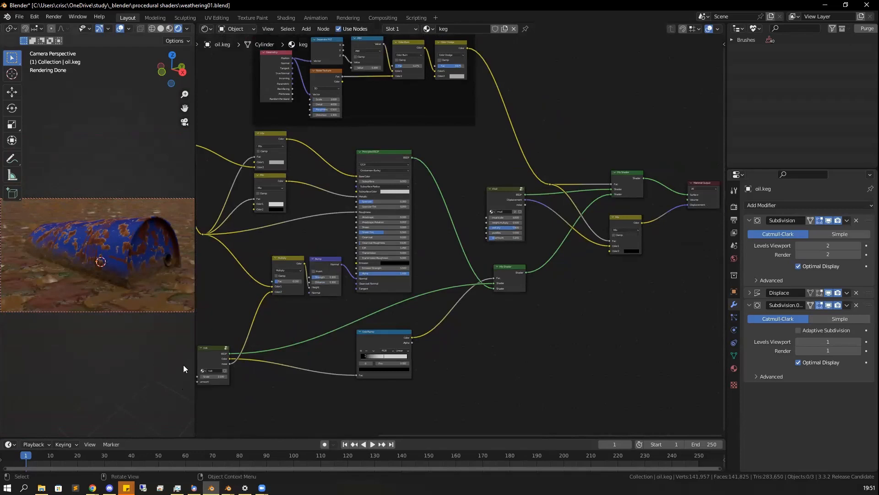
{"action": "middle_click_drag", "start_coordinate": [257, 355], "coordinate": [291, 382]}
{"action": "middle_click_drag", "start_coordinate": [246, 115], "coordinate": [291, 188]}
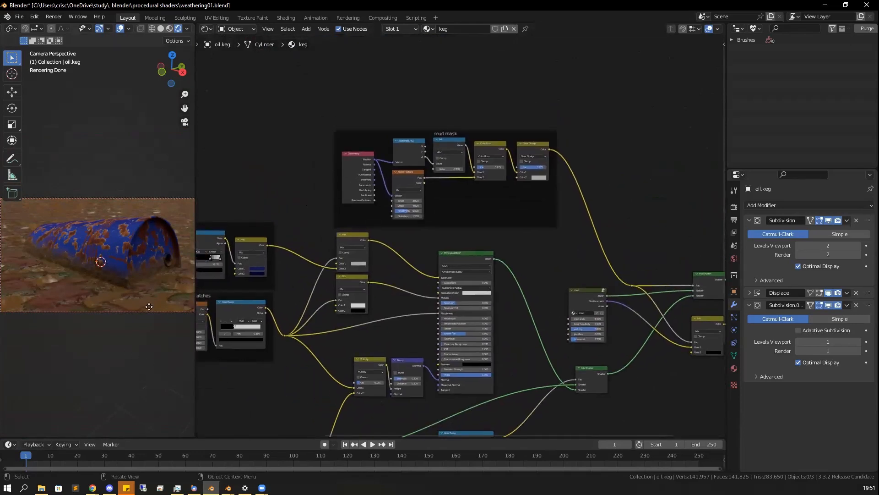
{"action": "middle_click_drag", "start_coordinate": [282, 393], "coordinate": [458, 340]}
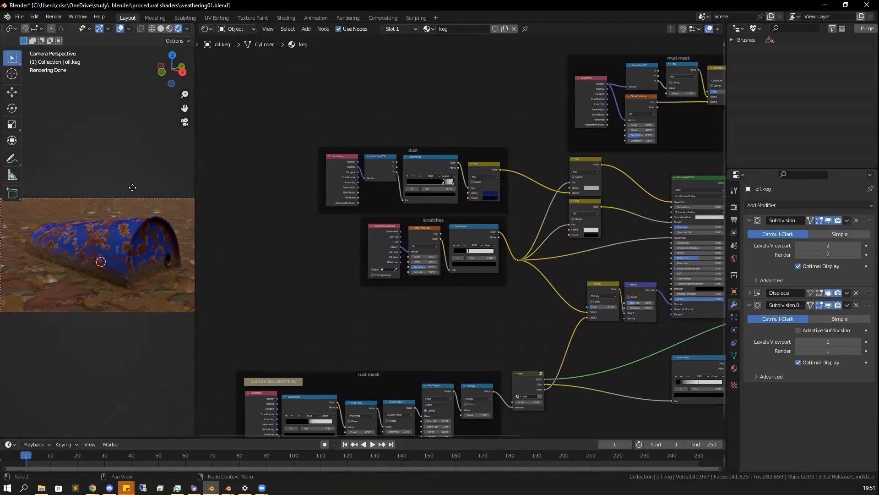
{"action": "scroll", "coordinate": [257, 265], "scroll_direction": "down", "scroll_amount": 1}
{"action": "scroll", "coordinate": [257, 264], "scroll_direction": "down", "scroll_amount": 1}
{"action": "scroll", "coordinate": [265, 285], "scroll_direction": "up", "scroll_amount": 3}
{"action": "middle_click_drag", "start_coordinate": [394, 327], "coordinate": [359, 296]}
{"action": "middle_click_drag", "start_coordinate": [418, 318], "coordinate": [437, 300]}
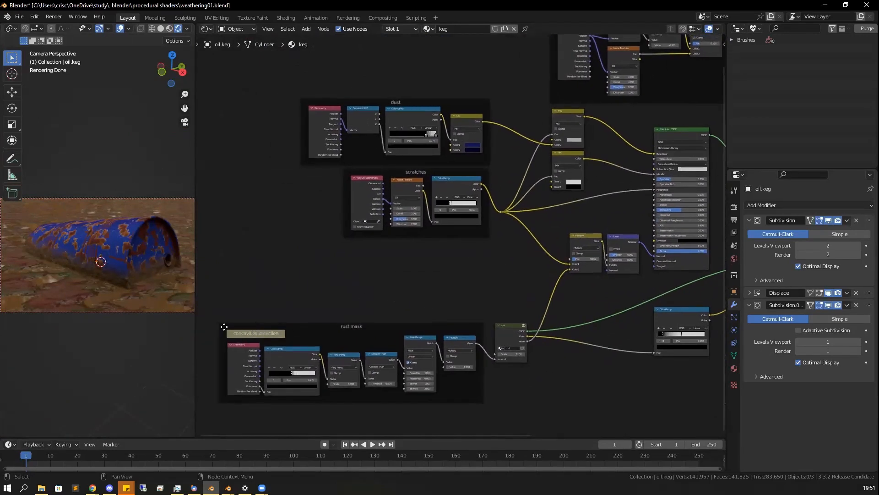
{"action": "middle_click_drag", "start_coordinate": [116, 265], "coordinate": [183, 133]}
{"action": "left_click", "coordinate": [184, 123]}
Disconnect the Material Output's Displacement and preview the rust Mix Shader without mud on the keg
{"action": "middle_click_drag", "start_coordinate": [511, 77], "coordinate": [228, 167]}
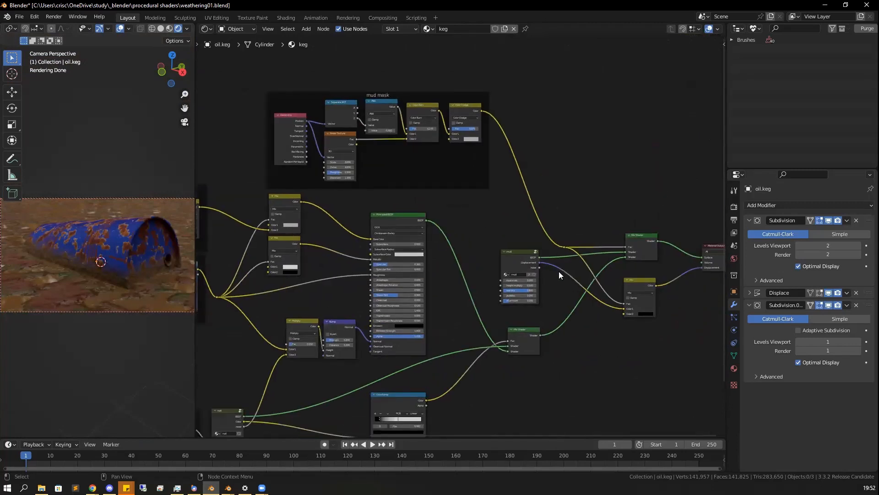
{"action": "left_click_drag", "start_coordinate": [702, 267], "coordinate": [684, 277]}
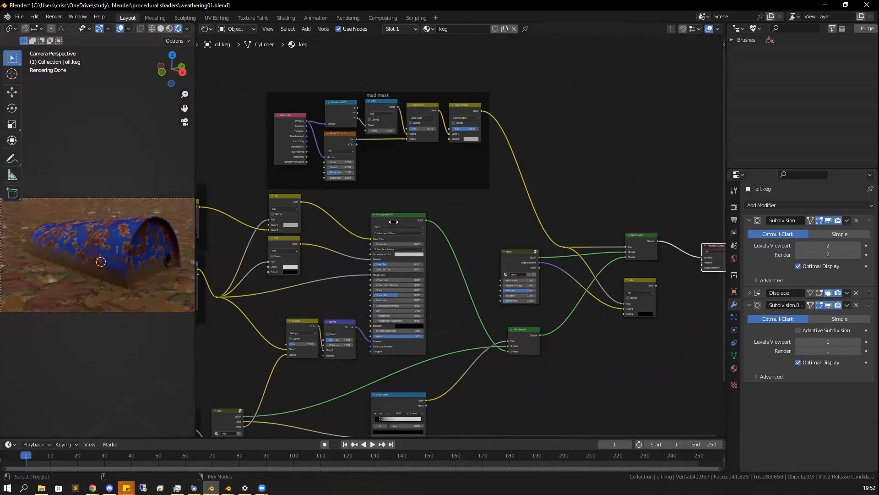
{"action": "left_click", "coordinate": [527, 340]}
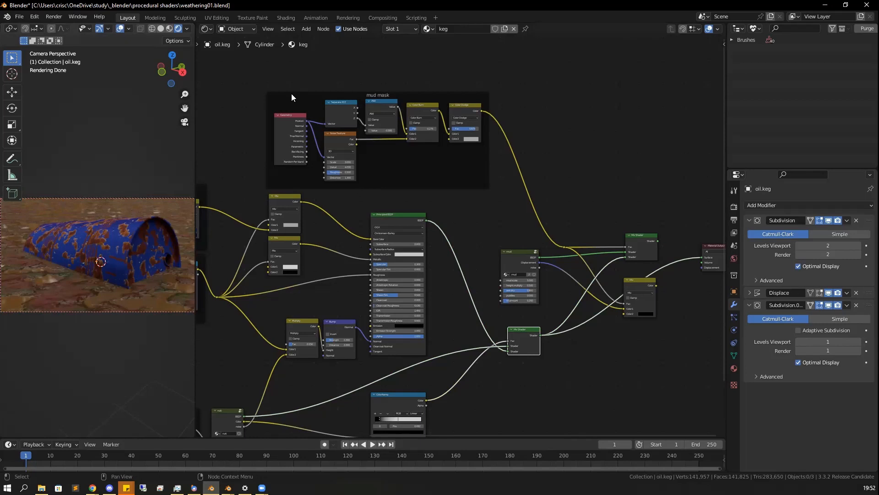
Preview the mud mask's Geometry Position output and the Separate XYZ outputs through to Z on the keg
{"action": "scroll", "coordinate": [275, 103], "scroll_direction": "up", "scroll_amount": 1}
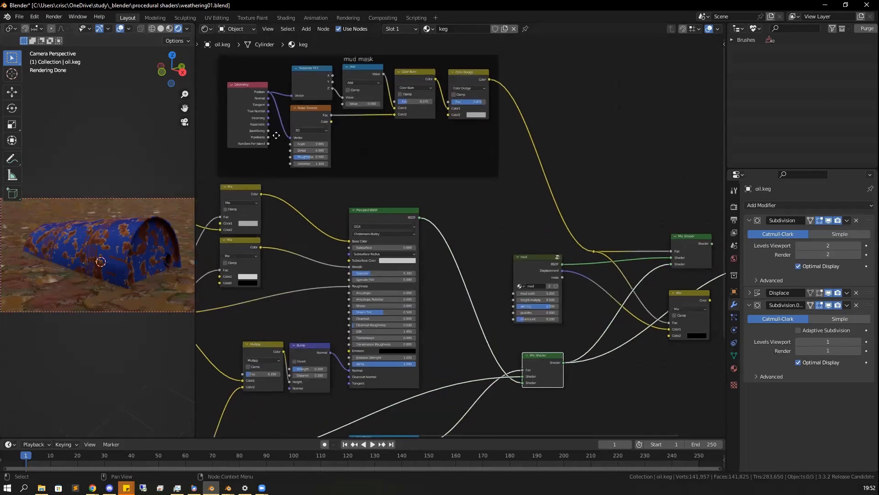
{"action": "middle_click_drag", "start_coordinate": [206, 77], "coordinate": [277, 145]}
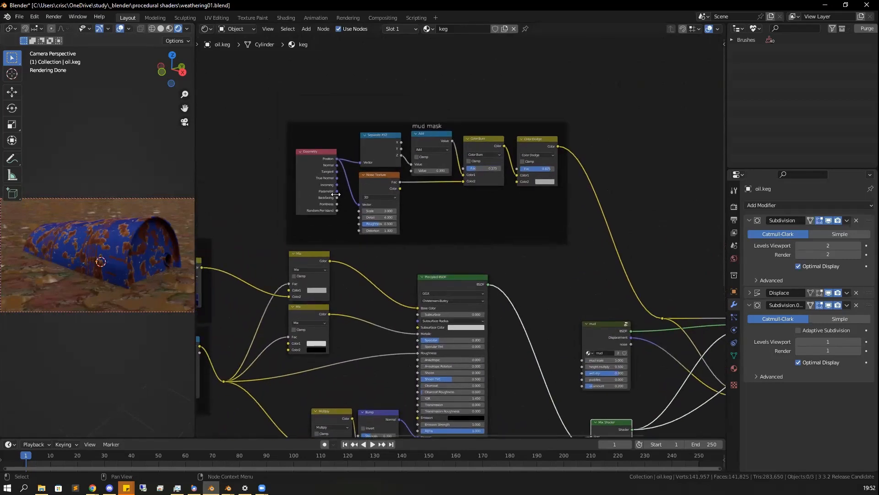
{"action": "left_click", "coordinate": [311, 159], "text": "ctrl+shift"}
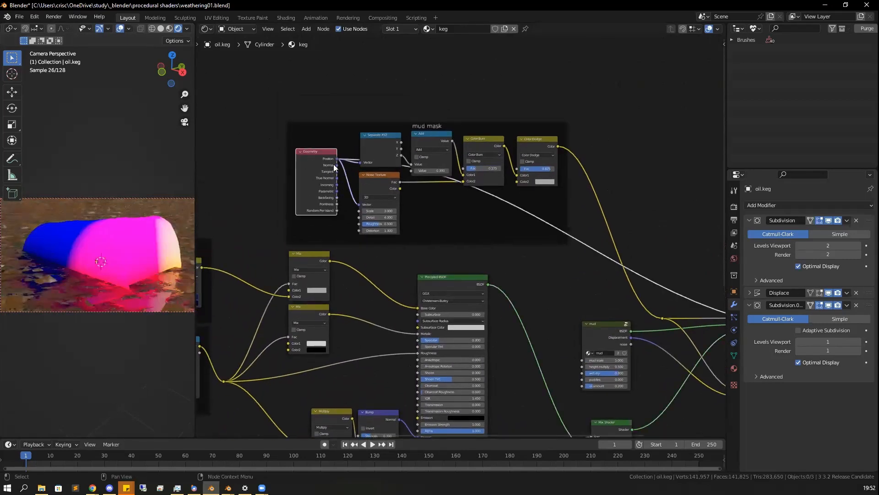
{"action": "left_click", "coordinate": [379, 139], "text": "ctrl+shift"}
{"action": "left_click", "coordinate": [380, 143], "text": "ctrl+shift"}
{"action": "left_click", "coordinate": [380, 144], "text": "ctrl+shift"}
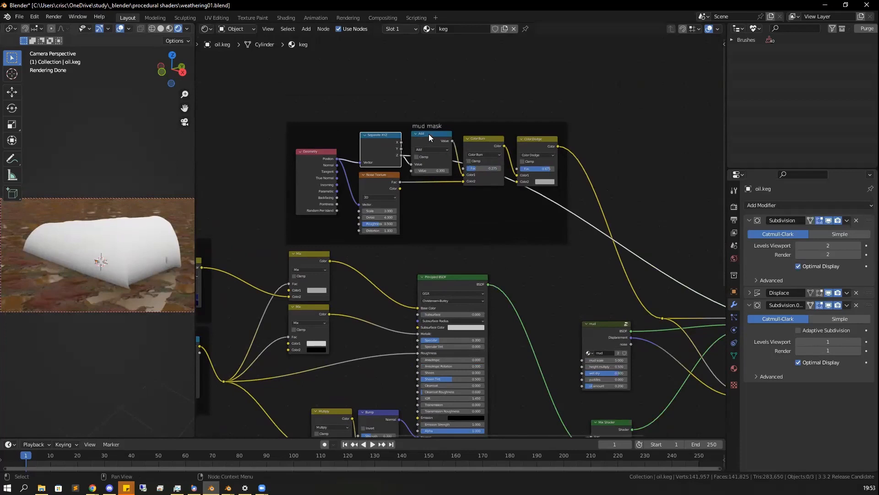
Preview the mud mask's Add node on the keg and test several values, ending at -0.300
{"action": "left_click_drag", "start_coordinate": [429, 134], "coordinate": [429, 137]}
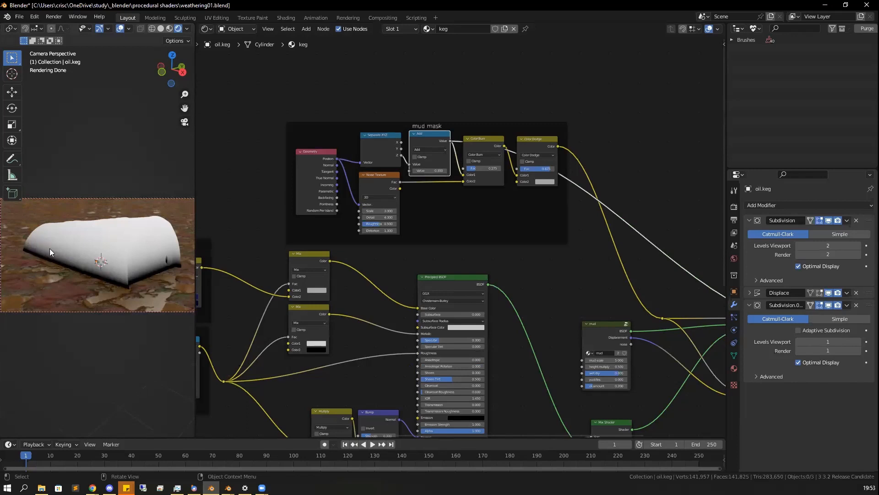
{"action": "left_click", "coordinate": [415, 170]}
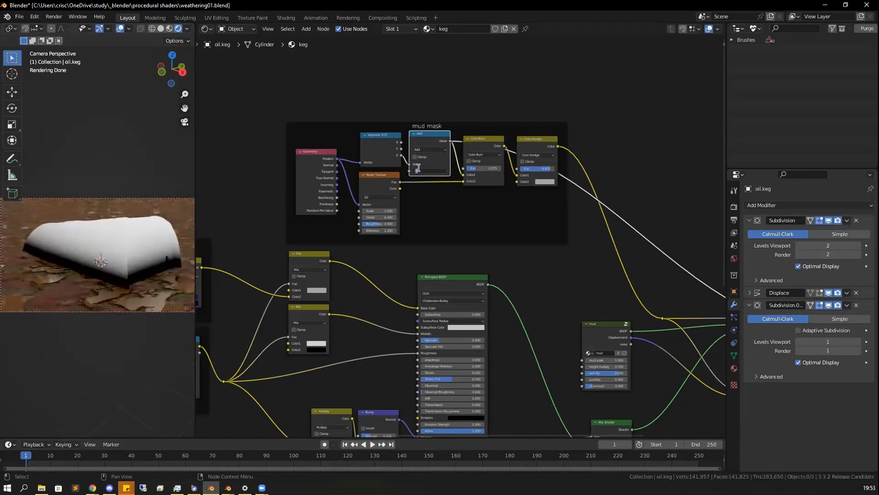
{"action": "type", "text": "0.5"}
{"action": "key", "text": "Return"}
{"action": "left_click_drag", "start_coordinate": [431, 170], "coordinate": [428, 170]}
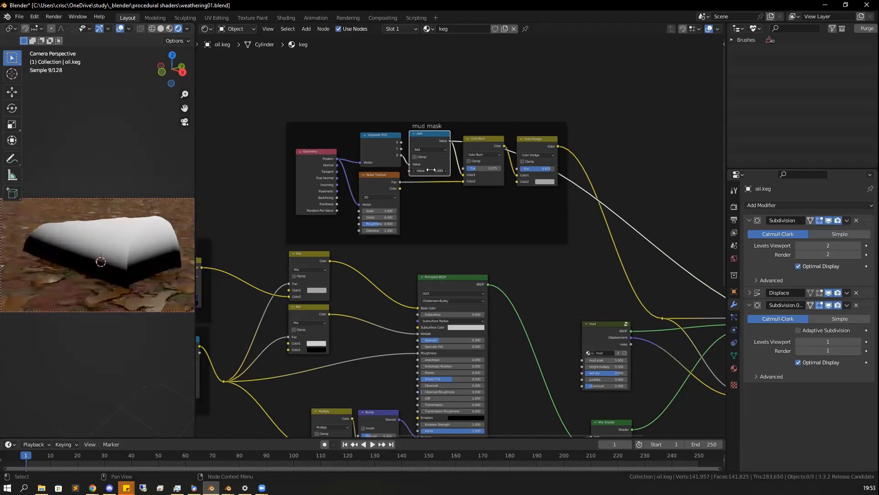
{"action": "scroll", "coordinate": [432, 170], "scroll_direction": "up", "scroll_amount": 9, "text": "ctrl"}
{"action": "scroll", "coordinate": [434, 169], "scroll_direction": "down", "scroll_amount": 3, "text": "ctrl"}
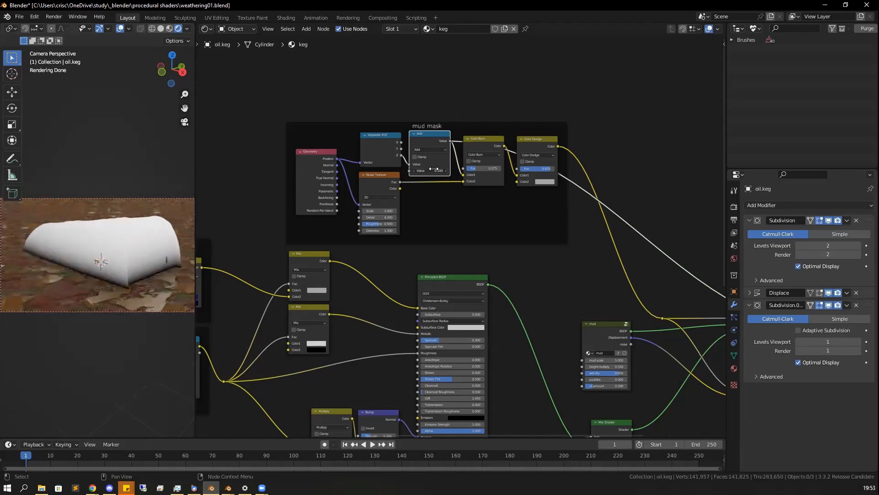
{"action": "scroll", "coordinate": [434, 169], "scroll_direction": "down", "scroll_amount": 1, "text": "ctrl"}
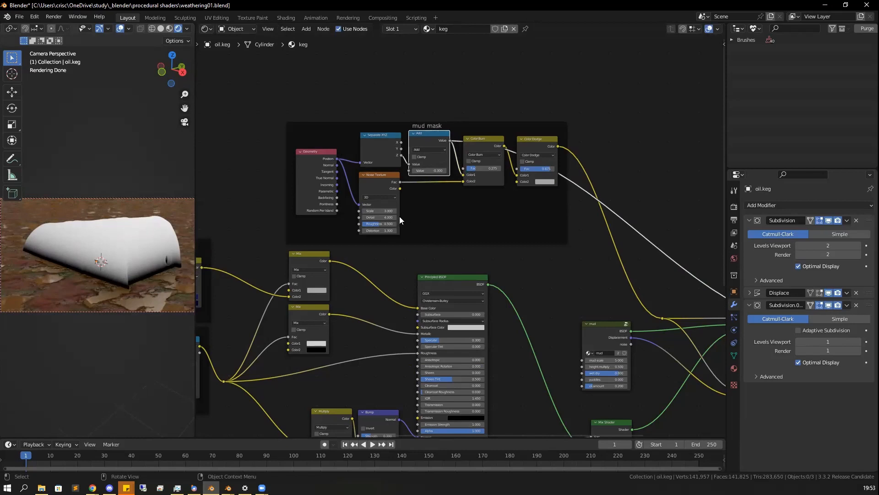
Nudge the mud mask's Noise Texture aside and preview the Color Burn node's result on the keg
{"action": "left_click_drag", "start_coordinate": [377, 177], "coordinate": [378, 185]}
{"action": "key", "text": "minus"}
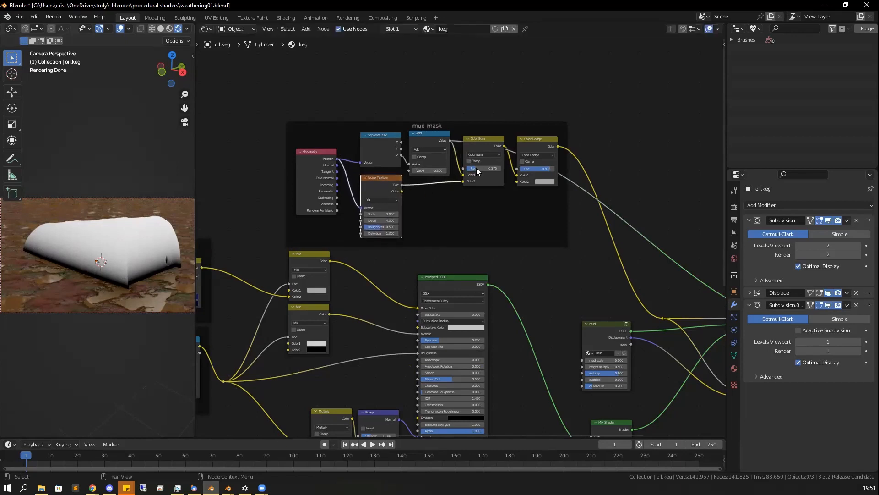
{"action": "left_click", "coordinate": [481, 141]}
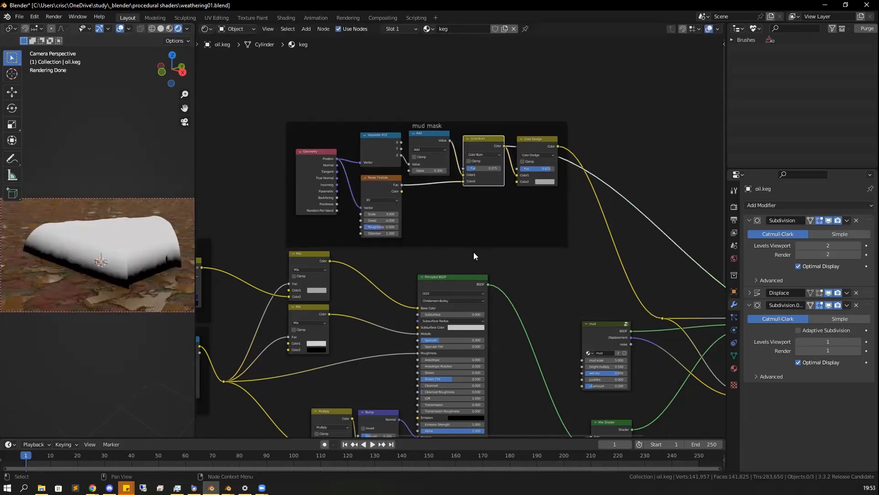
{"action": "left_click_drag", "start_coordinate": [475, 139], "coordinate": [473, 137]}
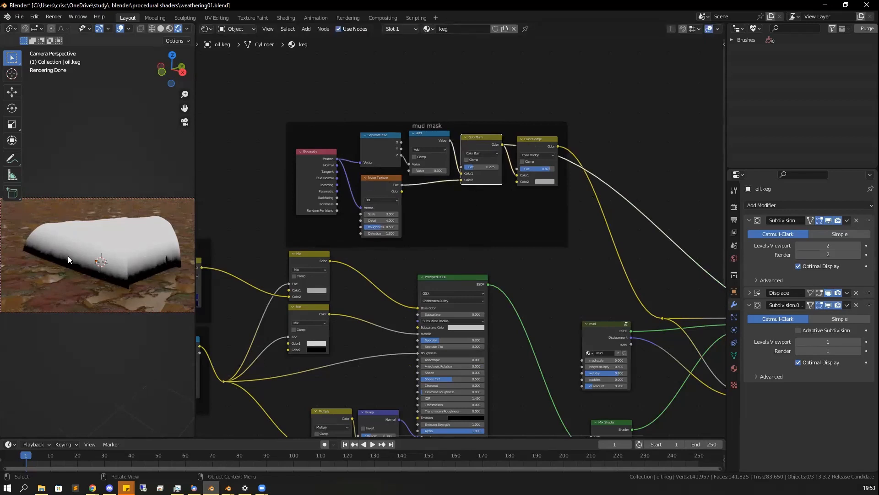
Preview the mud mask's Color Dodge node on the keg and slightly adjust its factor
{"action": "left_click_drag", "start_coordinate": [526, 141], "coordinate": [523, 141]}
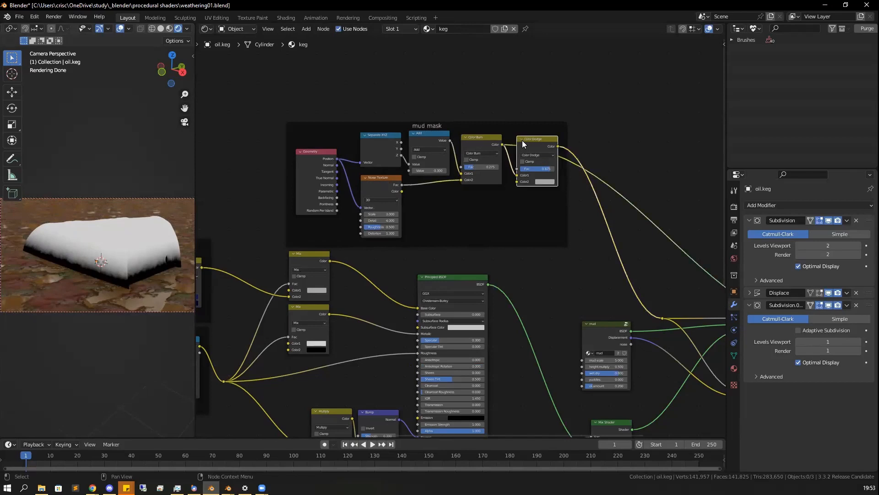
{"action": "left_click", "coordinate": [534, 139], "text": "ctrl+shift"}
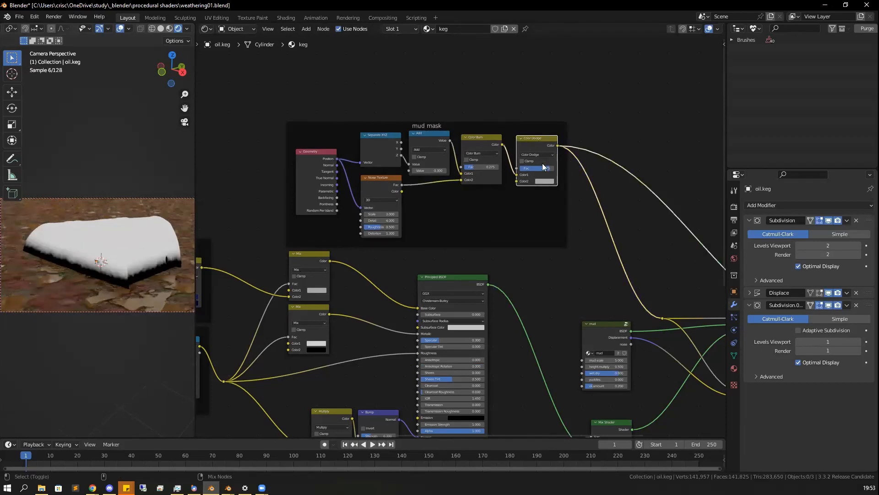
{"action": "mouse_move", "coordinate": [548, 167]}
{"action": "left_mouse_down"}
{"action": "mouse_move", "coordinate": [535, 167]}
{"action": "mouse_move", "coordinate": [547, 169]}
{"action": "left_mouse_up"}
{"action": "left_click_drag", "start_coordinate": [535, 137], "coordinate": [526, 142]}
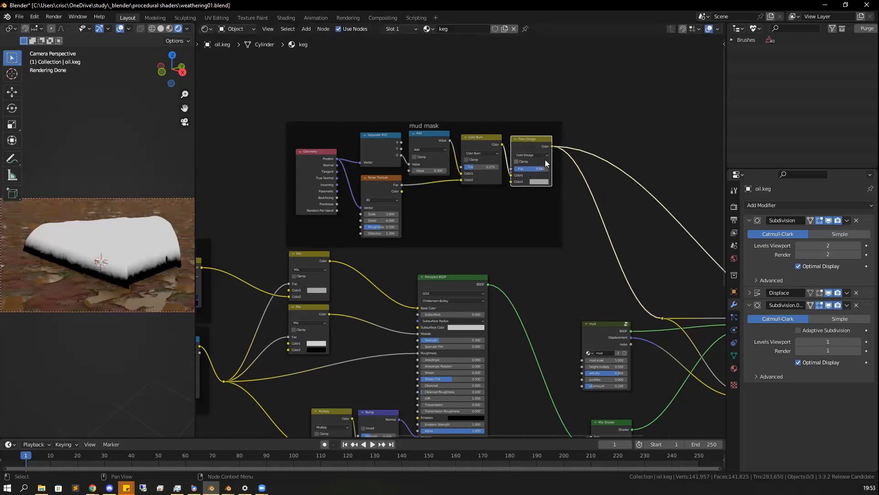
Preview the paint's Principled BSDF, the rust Mix Shader and the mud group in turn on the keg
{"action": "middle_click_drag", "start_coordinate": [501, 209], "coordinate": [335, 82]}
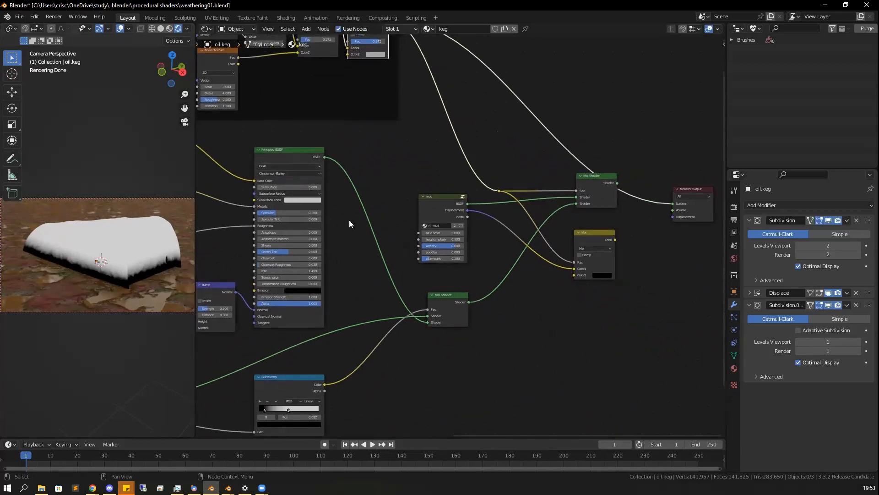
{"action": "left_click", "coordinate": [288, 176], "text": "ctrl+shift"}
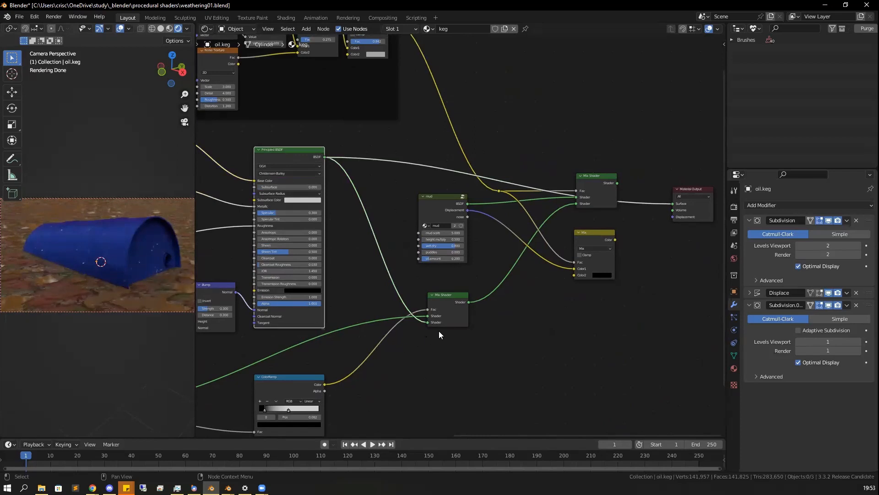
{"action": "left_click", "coordinate": [440, 299], "text": "ctrl+shift"}
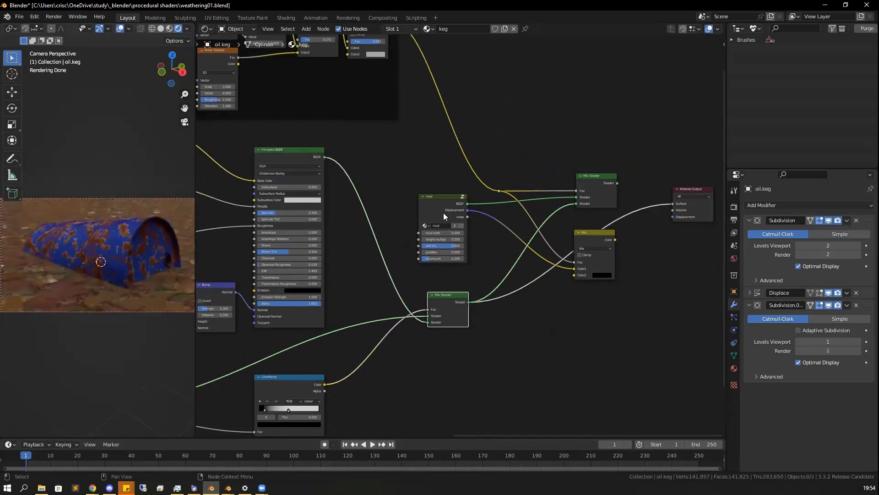
{"action": "left_click", "coordinate": [434, 201], "text": "ctrl+shift"}
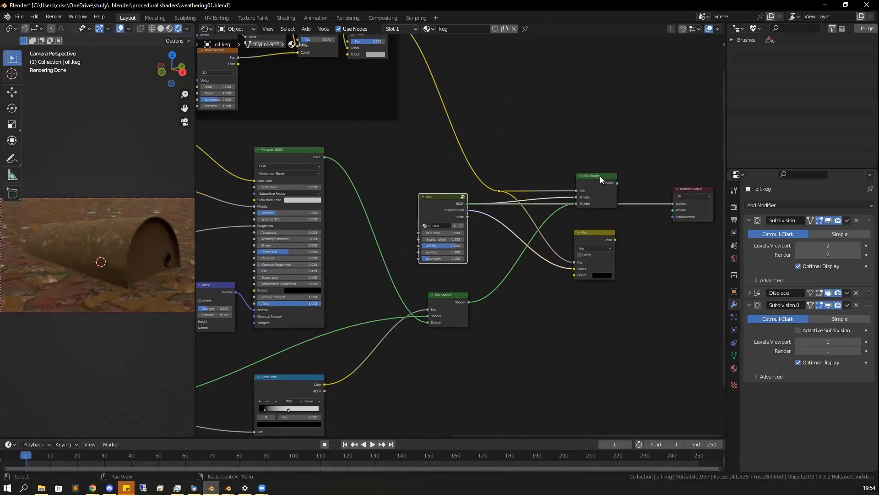
Move the final Mix Shader up and preview its mud-masked blend of mud and rusty paint on the keg
{"action": "left_click_drag", "start_coordinate": [598, 176], "coordinate": [592, 178]}
{"action": "middle_click_drag", "start_coordinate": [489, 117], "coordinate": [508, 220]}
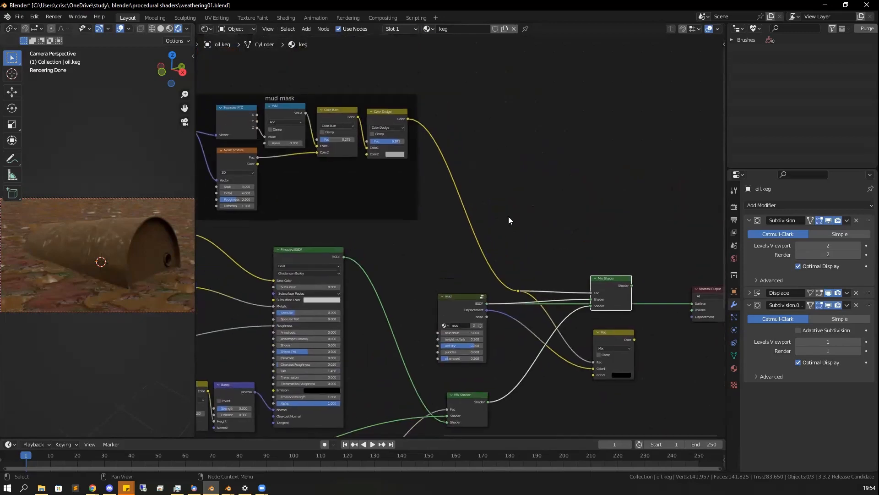
{"action": "left_click", "coordinate": [591, 293]}
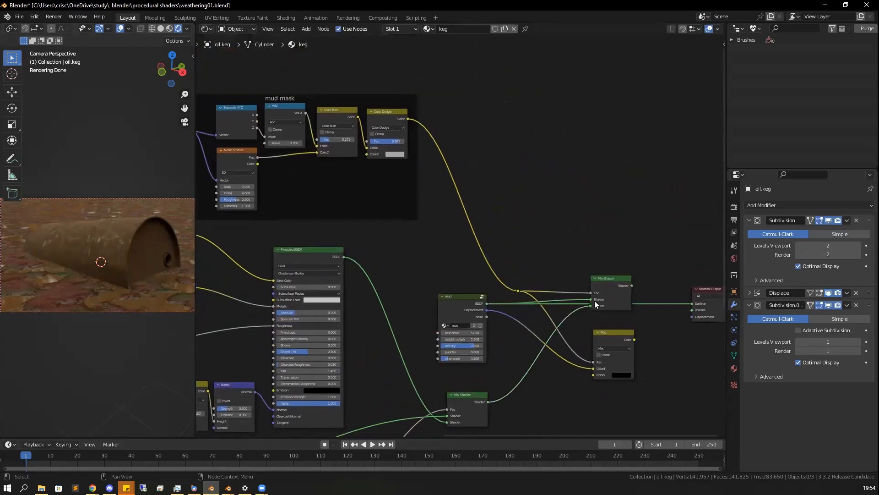
{"action": "left_click_drag", "start_coordinate": [603, 299], "coordinate": [604, 282]}
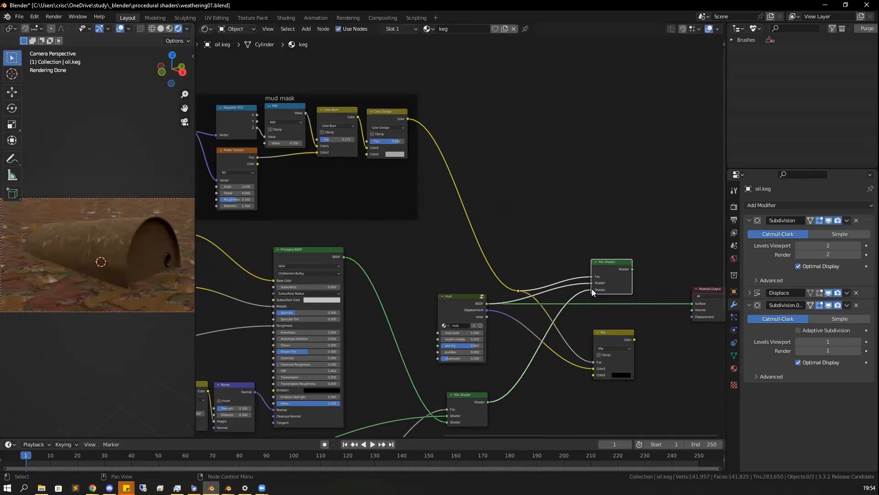
{"action": "left_click", "coordinate": [615, 268], "text": "ctrl+shift"}
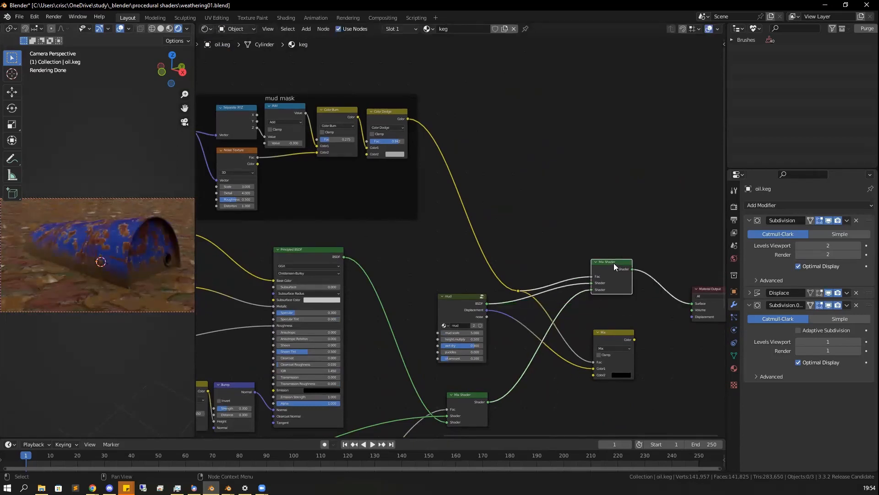
Move the final Mix Shader down and connect the Mix node's Color to the Material Output's Displacement
{"action": "left_click_drag", "start_coordinate": [614, 263], "coordinate": [617, 277]}
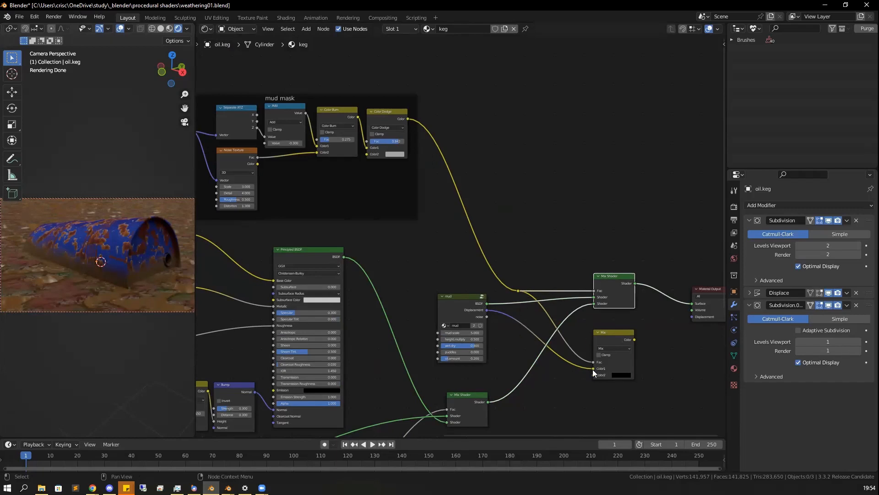
{"action": "left_click_drag", "start_coordinate": [634, 340], "coordinate": [692, 316]}
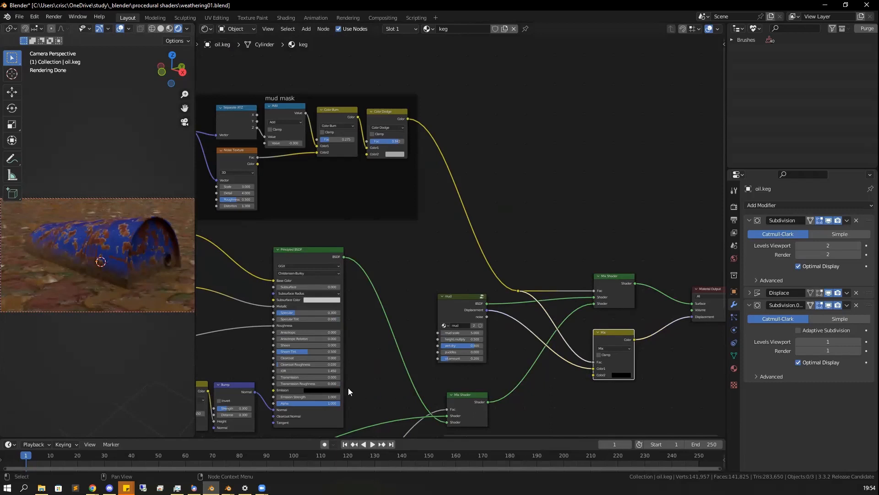
{"action": "scroll", "coordinate": [98, 280], "scroll_direction": "up", "scroll_amount": 3}
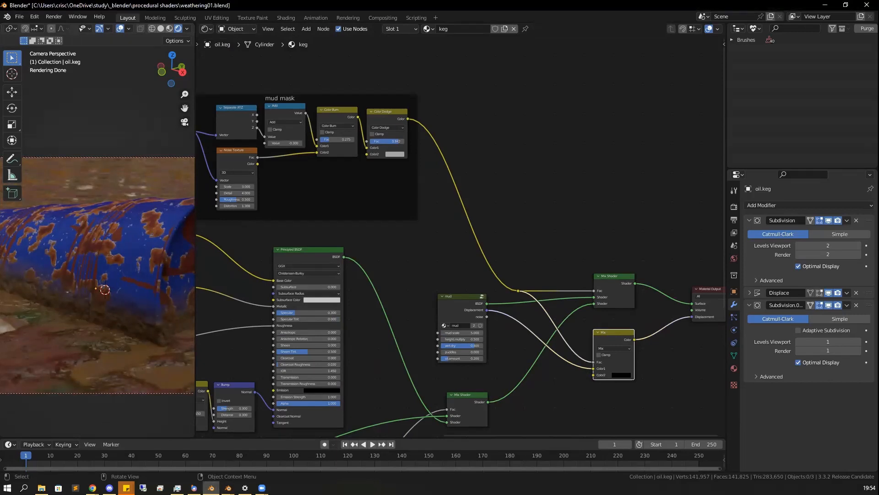
Open the keg material's mud node group and examine its puddles mask, base color and displacement nodes
{"action": "left_click", "coordinate": [455, 299]}
{"action": "key", "text": "Tab"}
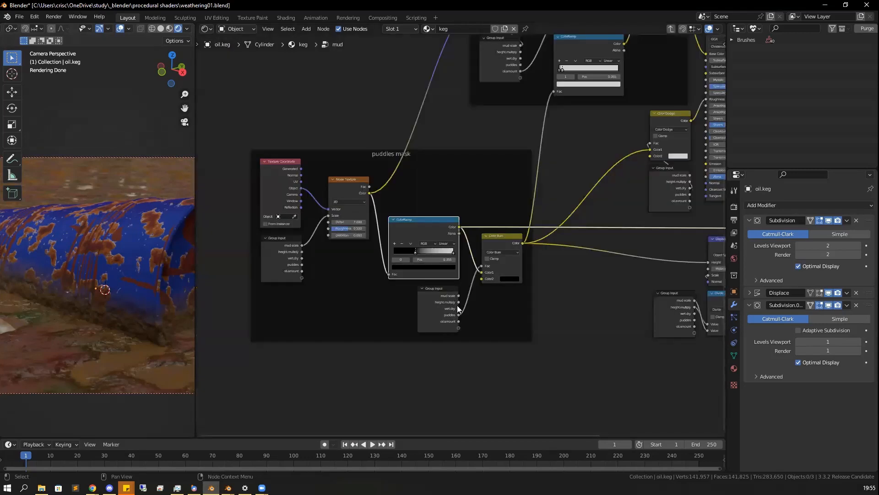
{"action": "scroll", "coordinate": [510, 284], "scroll_direction": "down", "scroll_amount": 5}
{"action": "middle_click_drag", "start_coordinate": [547, 279], "coordinate": [463, 355]}
{"action": "scroll", "coordinate": [415, 326], "scroll_direction": "up", "scroll_amount": 8}
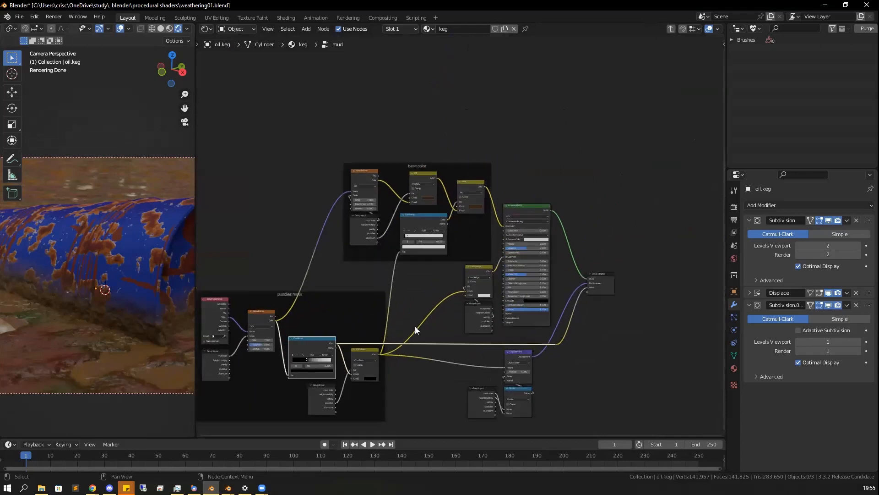
{"action": "middle_click_drag", "start_coordinate": [426, 302], "coordinate": [479, 277]}
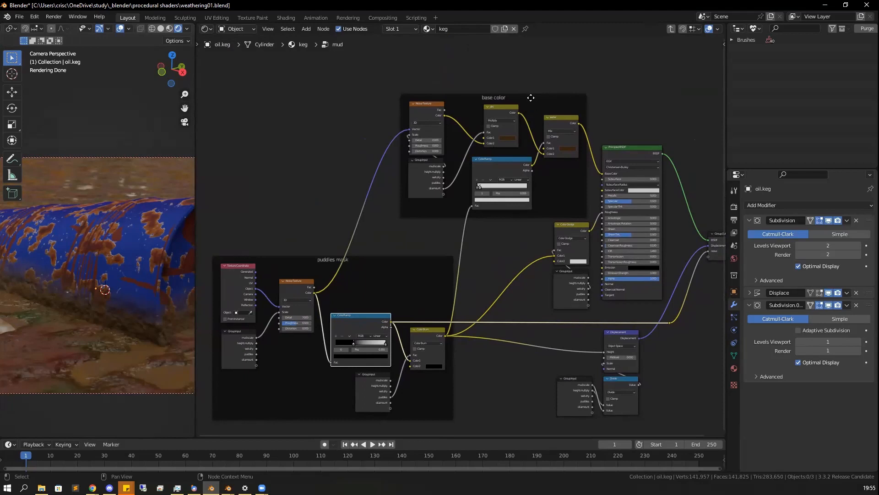
{"action": "left_click", "coordinate": [533, 104]}
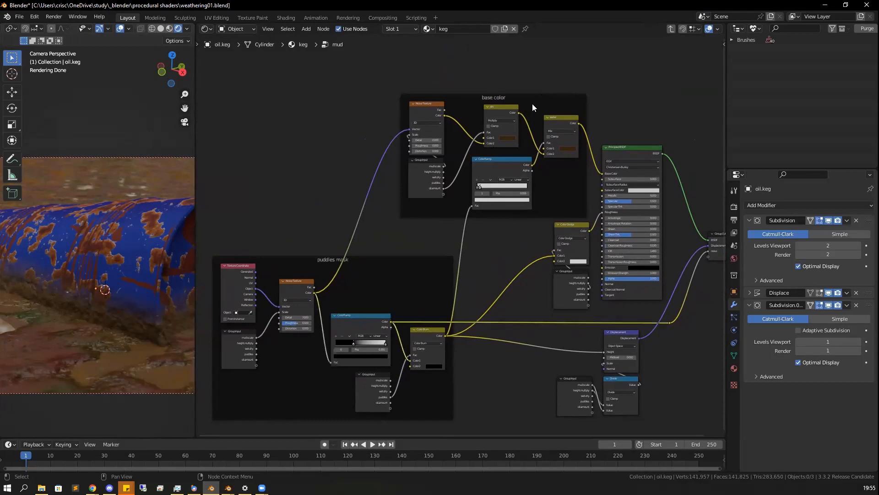
{"action": "left_click", "coordinate": [561, 127]}
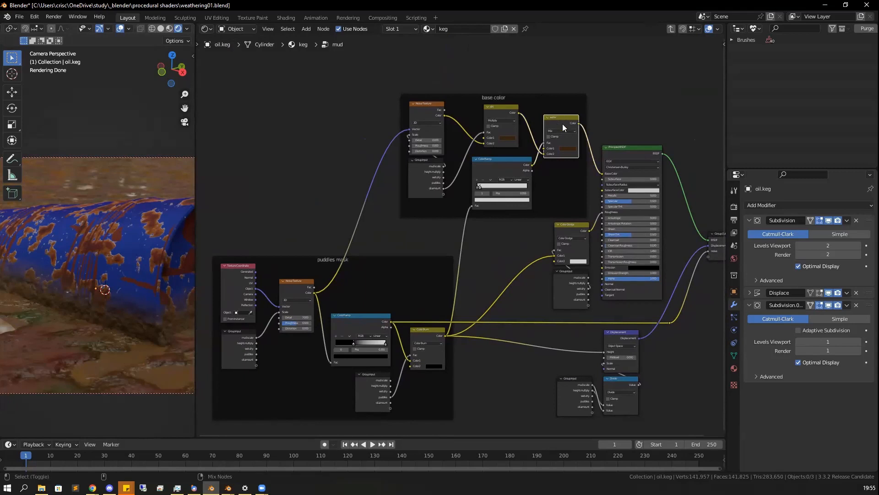
{"action": "left_click", "coordinate": [565, 124], "text": "ctrl+shift"}
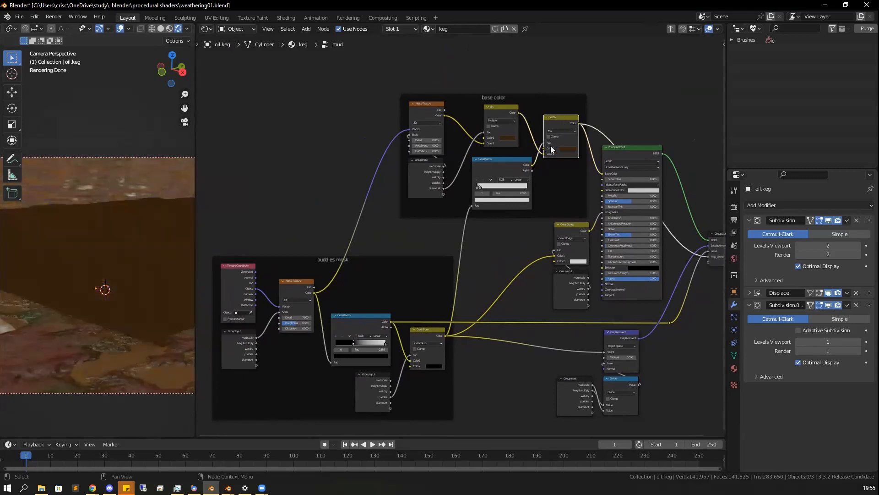
{"action": "key", "text": "ctrl+z"}
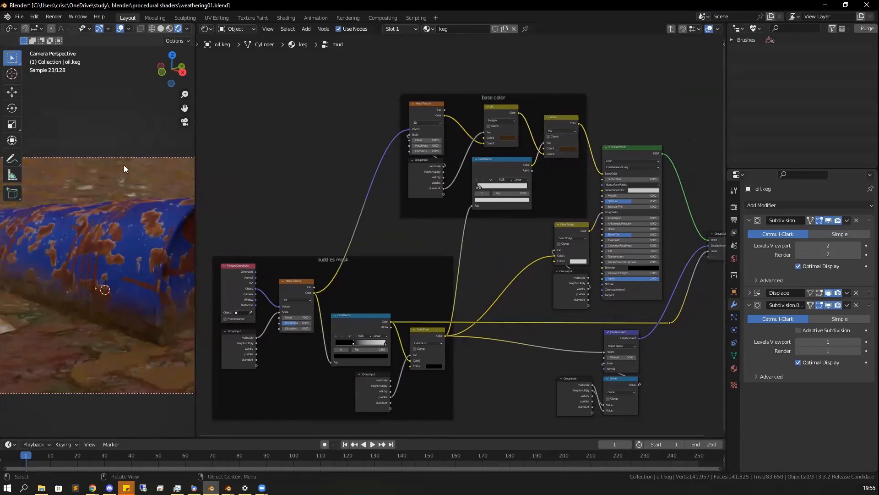
Select the muddy ground plane and open the mud node group in its material
{"action": "left_click", "coordinate": [124, 165]}
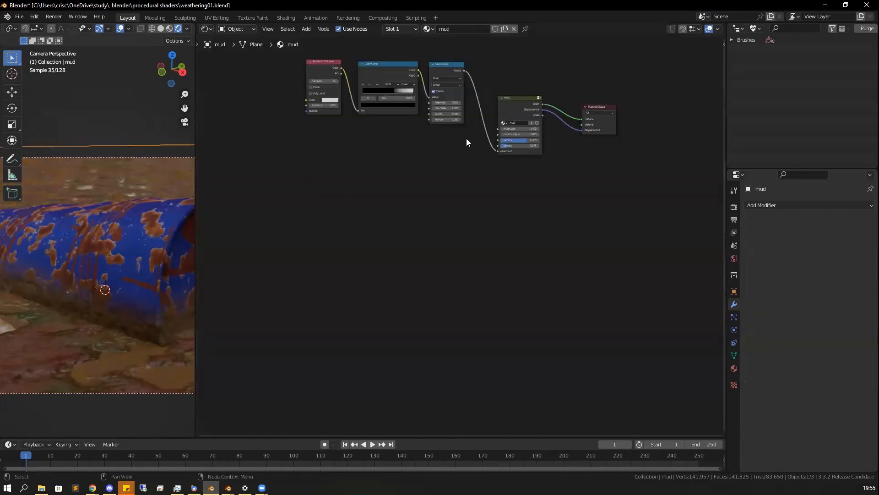
{"action": "left_click", "coordinate": [518, 103]}
{"action": "key", "text": "Tab"}
{"action": "scroll", "coordinate": [569, 109], "scroll_direction": "up", "scroll_amount": 2}
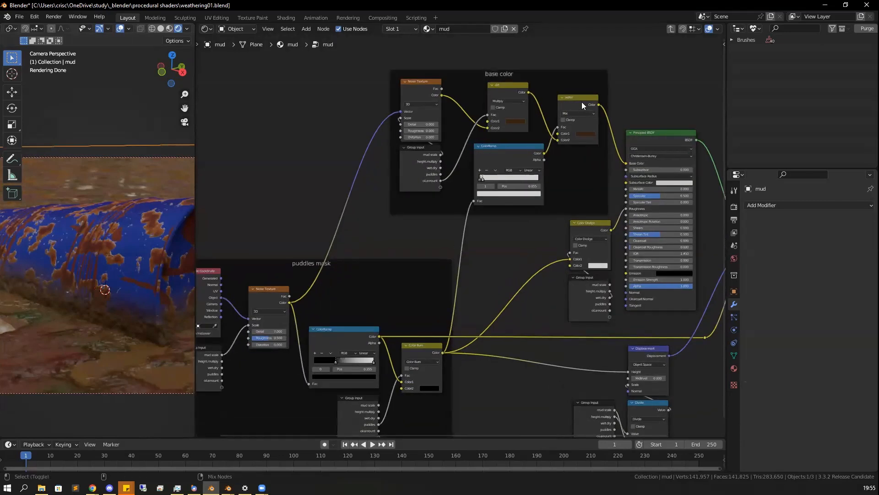
Preview the base color frame's final Mix node on the ground, and return the preview to the Principled BSDF
{"action": "left_click", "coordinate": [582, 103], "text": "ctrl+shift"}
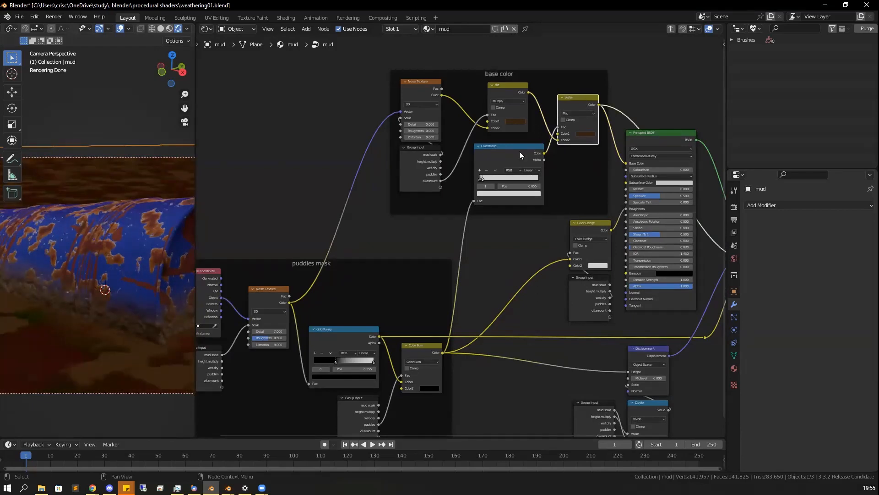
{"action": "left_click", "coordinate": [638, 160], "text": "ctrl+shift"}
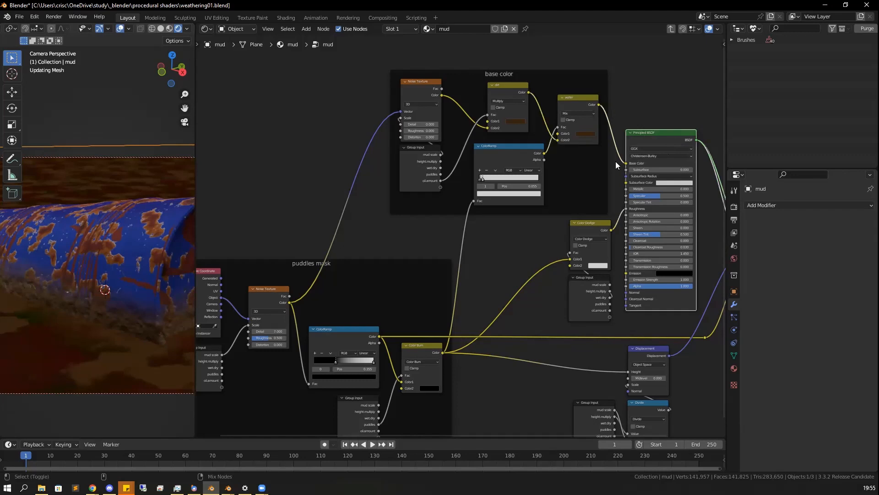
Preview the puddles mask's ColorRamp on the ground, and switch the preview back to the Principled BSDF
{"action": "middle_click_drag", "start_coordinate": [351, 285], "coordinate": [418, 180]}
{"action": "middle_click_drag", "start_coordinate": [578, 309], "coordinate": [561, 320]}
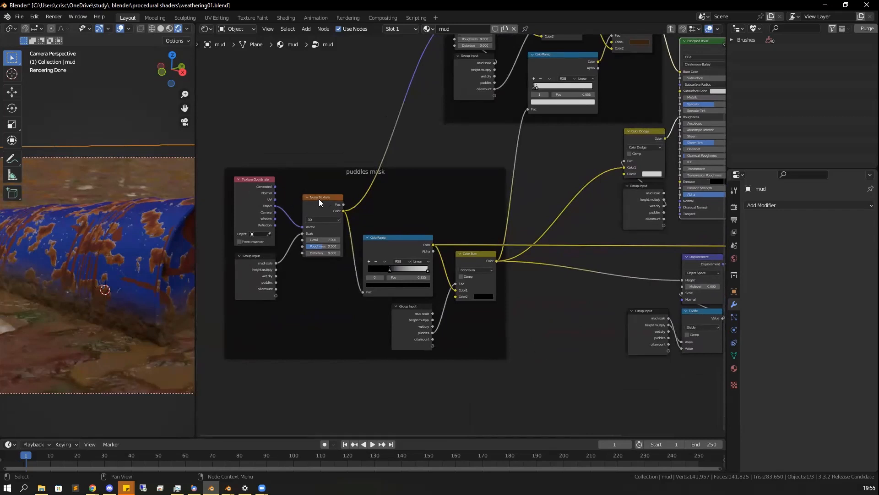
{"action": "left_click_drag", "start_coordinate": [318, 199], "coordinate": [316, 206]}
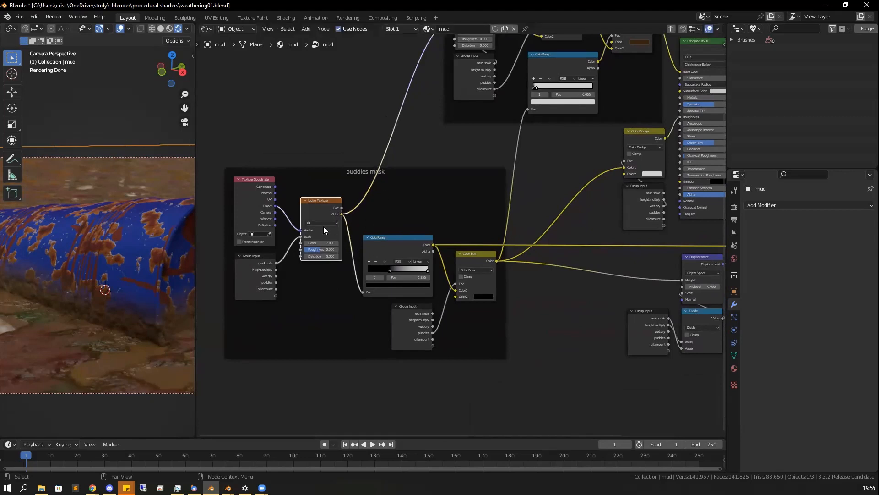
{"action": "left_click", "coordinate": [402, 250]}
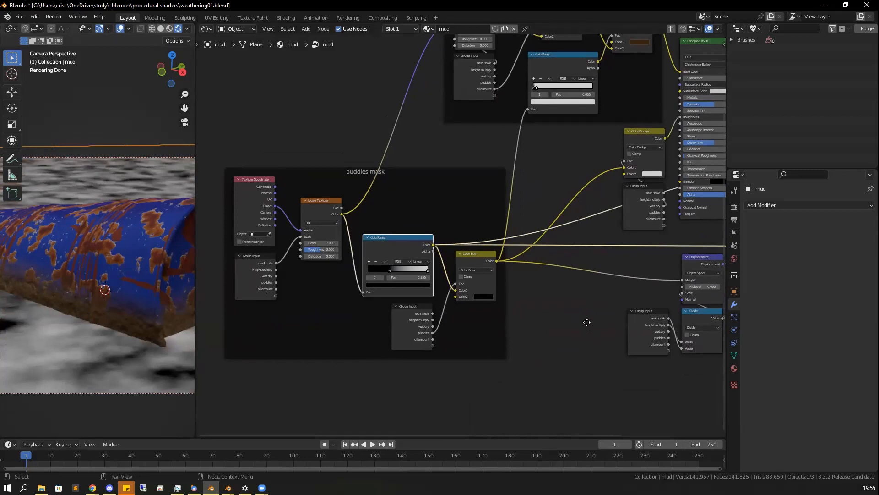
{"action": "middle_click_drag", "start_coordinate": [587, 322], "coordinate": [430, 379]}
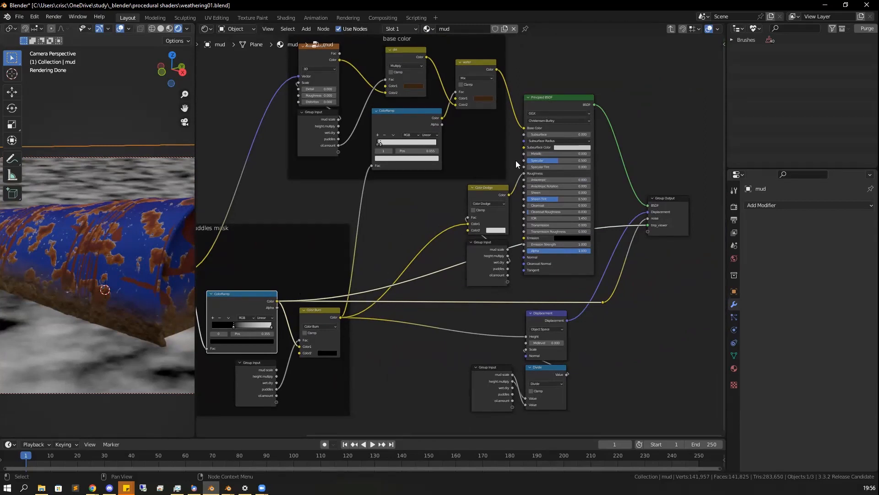
{"action": "left_click", "coordinate": [555, 104], "text": "ctrl+shift"}
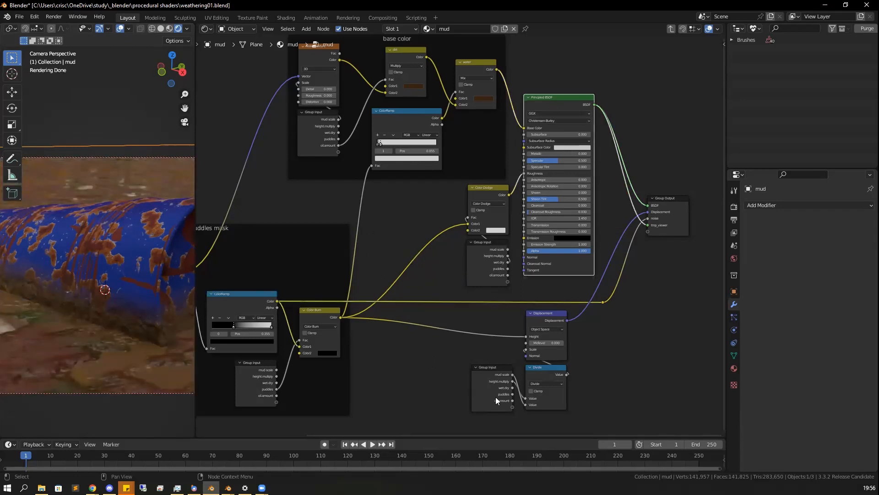
Leave the mud node group and show the ground material's whole node tree
{"action": "left_click", "coordinate": [481, 258]}
{"action": "middle_click_drag", "start_coordinate": [298, 220], "coordinate": [414, 211]}
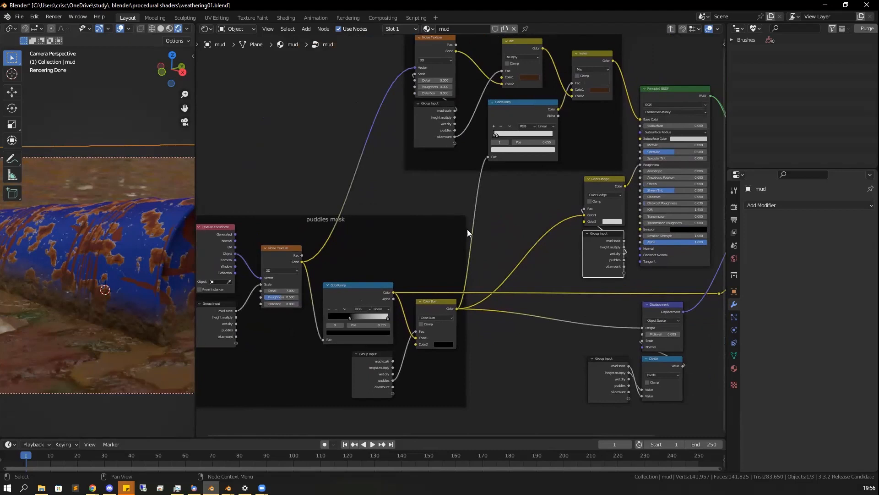
{"action": "key", "text": "Tab"}
{"action": "key", "text": "Home"}
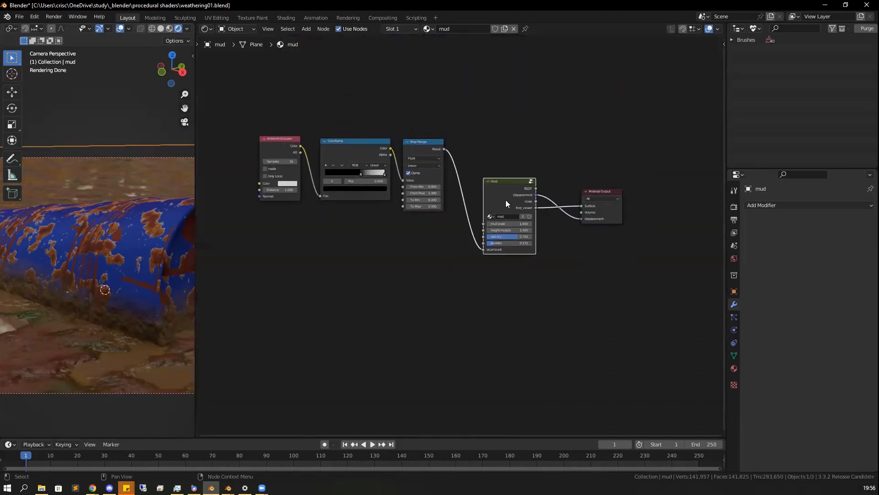
Open the mud node group, hide the unused sockets on the wet/dry, puddles and displacement Group Input nodes, and move the displacement one lower
{"action": "key", "text": "Tab"}
{"action": "key", "text": "Home"}
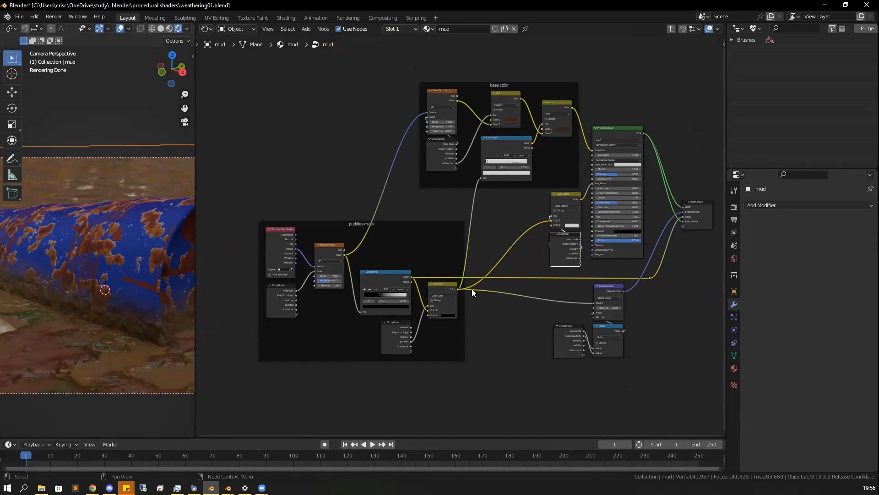
{"action": "scroll", "coordinate": [558, 259], "scroll_direction": "up", "scroll_amount": 2}
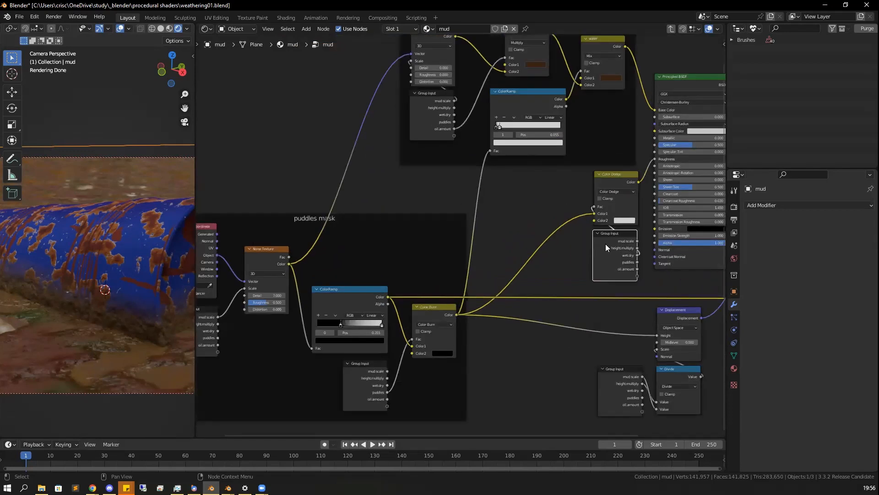
{"action": "key", "text": "ctrl+h"}
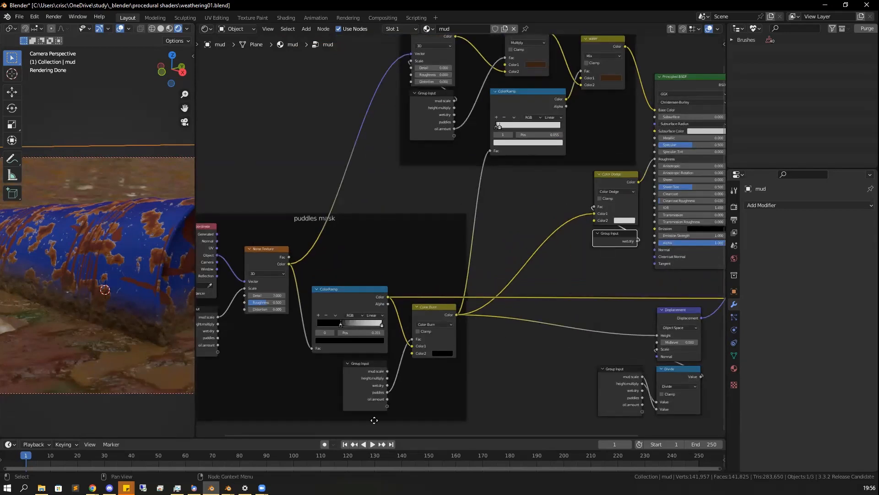
{"action": "left_click", "coordinate": [362, 378]}
{"action": "key", "text": "ctrl+h"}
{"action": "left_click", "coordinate": [608, 388]}
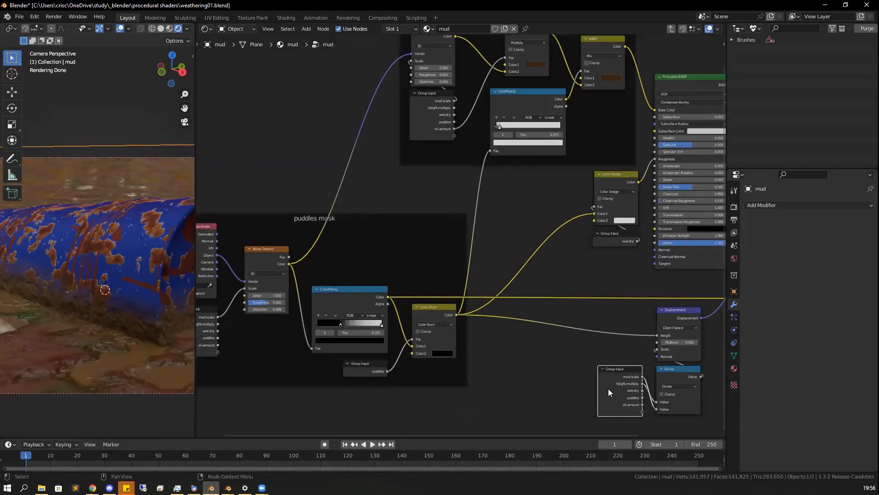
{"action": "key", "text": "ctrl+h"}
{"action": "left_click_drag", "start_coordinate": [616, 375], "coordinate": [617, 400]}
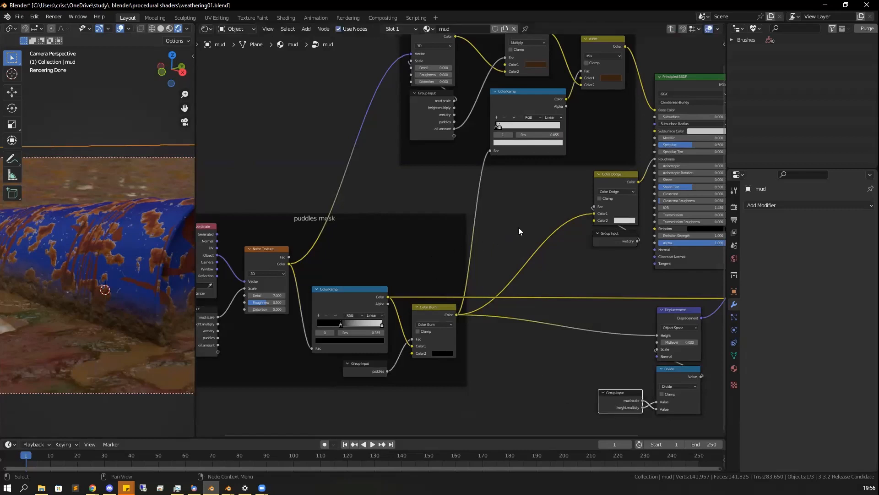
Nudge the base color frame slightly away from the Principled BSDF in the mud node group
{"action": "middle_click_drag", "start_coordinate": [526, 229], "coordinate": [477, 300]}
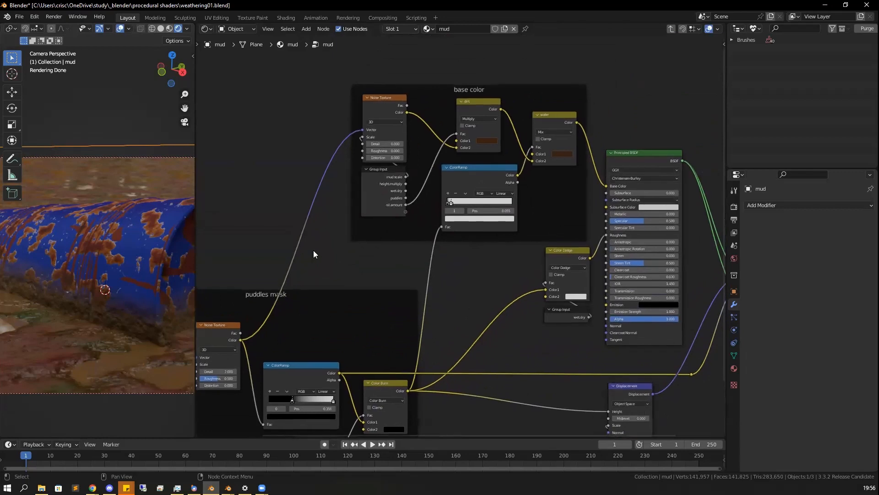
{"action": "scroll", "coordinate": [498, 366], "scroll_direction": "down", "scroll_amount": 3}
{"action": "middle_click_drag", "start_coordinate": [519, 381], "coordinate": [534, 333]}
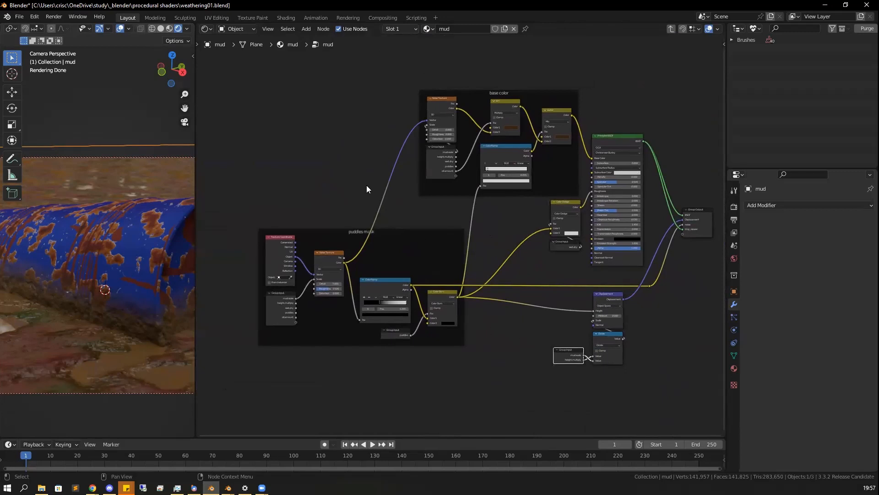
{"action": "scroll", "coordinate": [144, 296], "scroll_direction": "down", "scroll_amount": 3}
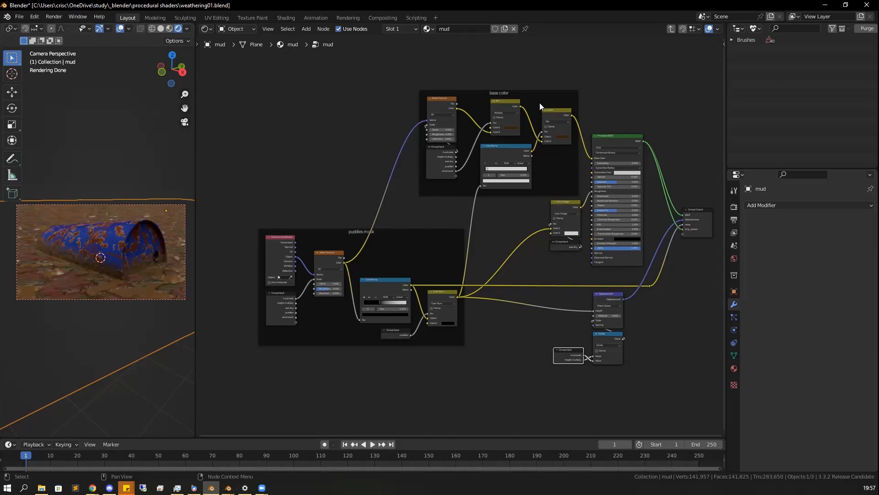
{"action": "scroll", "coordinate": [320, 169], "scroll_direction": "up", "scroll_amount": 2}
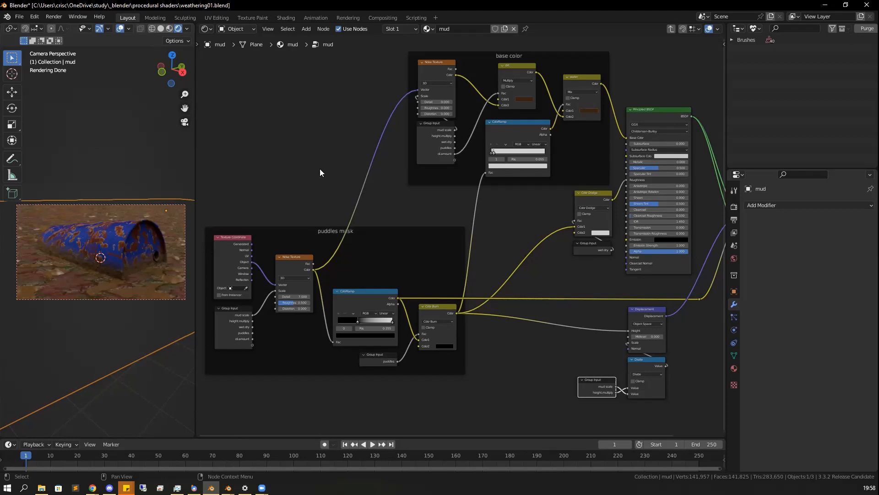
{"action": "mouse_move", "coordinate": [507, 60]}
{"action": "left_mouse_down"}
{"action": "mouse_move", "coordinate": [444, 84]}
{"action": "mouse_move", "coordinate": [502, 55]}
{"action": "left_mouse_up"}
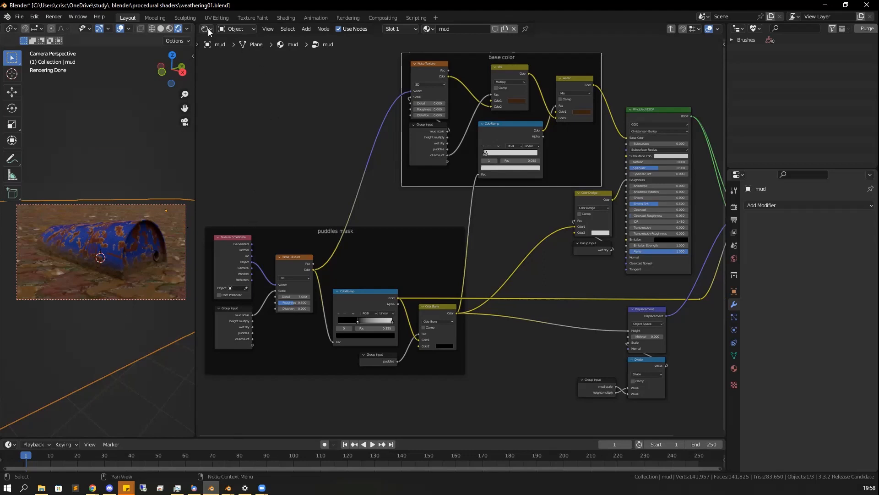
Set the small 3D viewport to solid shading and turn the node editor into a 3D viewport
{"action": "left_click", "coordinate": [161, 29]}
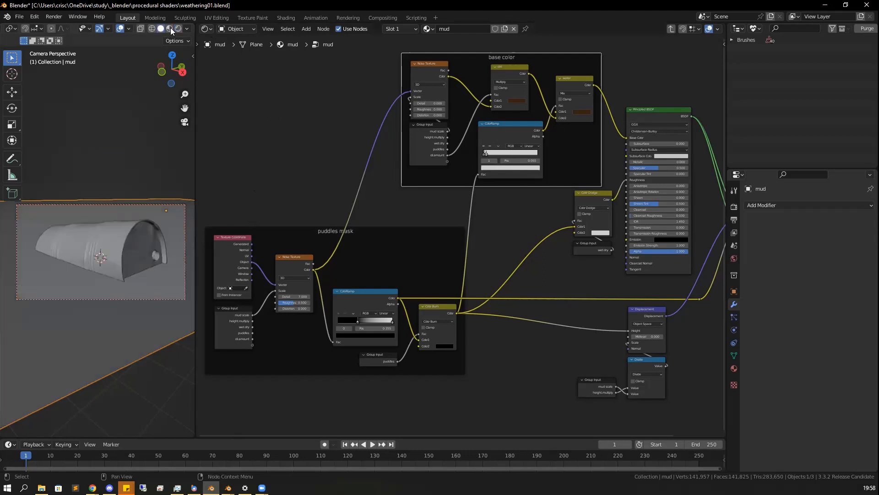
{"action": "left_click", "coordinate": [212, 29]}
{"action": "left_click", "coordinate": [229, 57]}
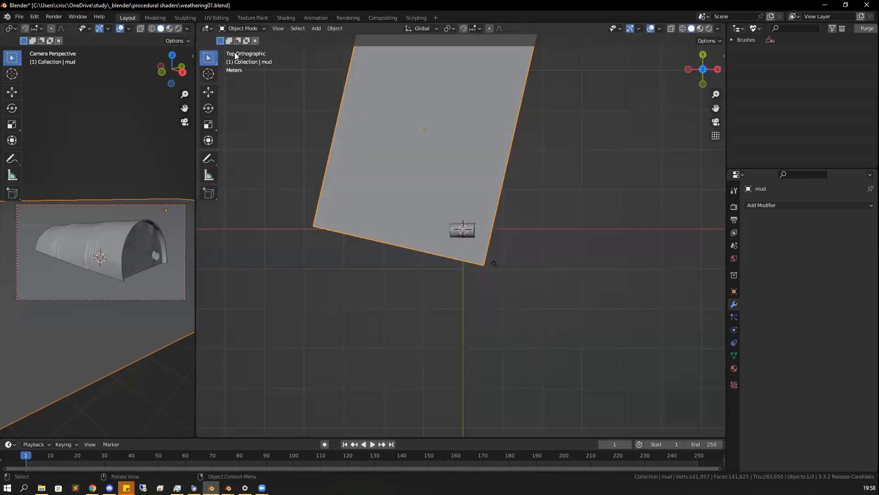
Show the camera view with rendered shading in the large viewport and deselect the mud plane
{"action": "left_click", "coordinate": [716, 122]}
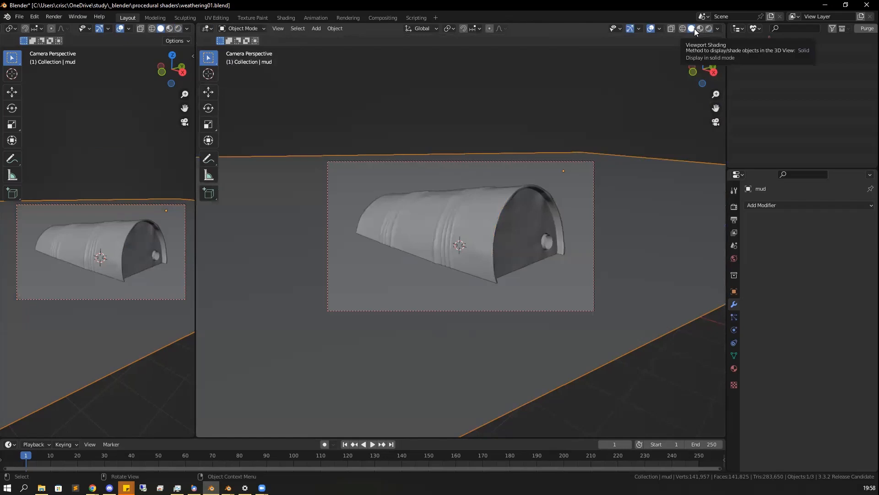
{"action": "left_click", "coordinate": [709, 28]}
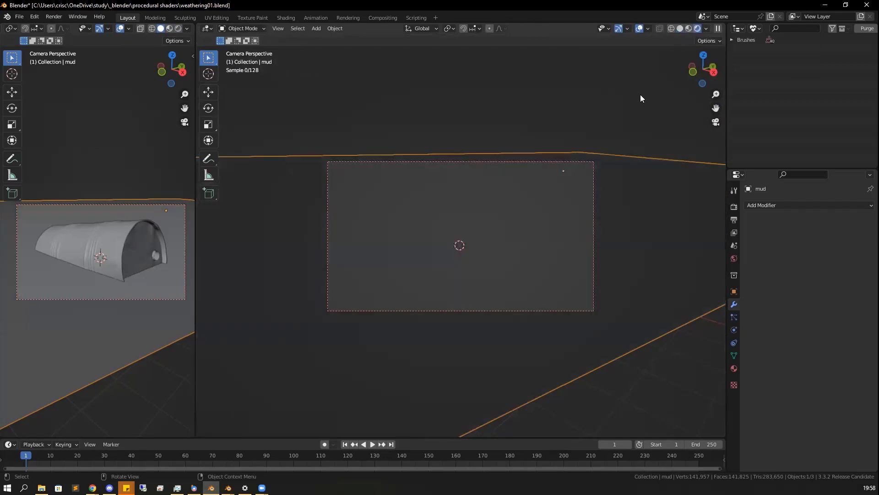
{"action": "left_click", "coordinate": [604, 94]}
{"action": "scroll", "coordinate": [627, 140], "scroll_direction": "up", "scroll_amount": 3}
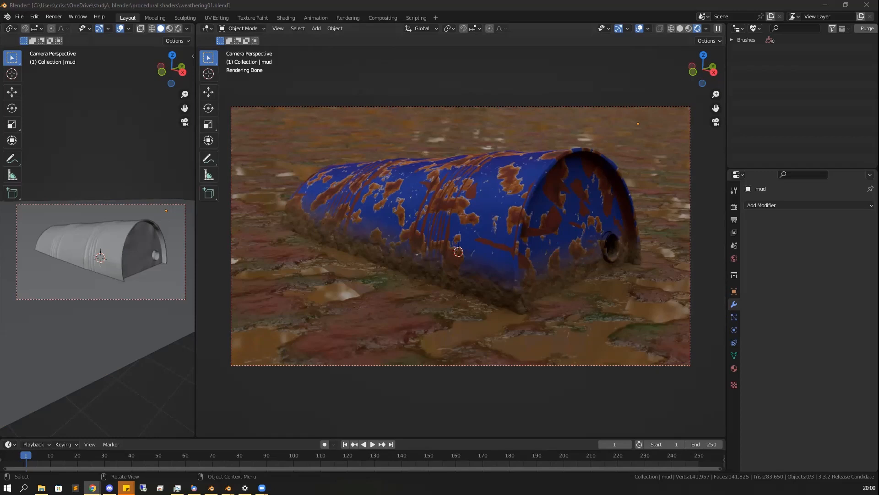
Switch to the Miro mushroom scene board and examine the reference images and the notes in the references branch
{"action": "key", "text": "alt+Tab"}
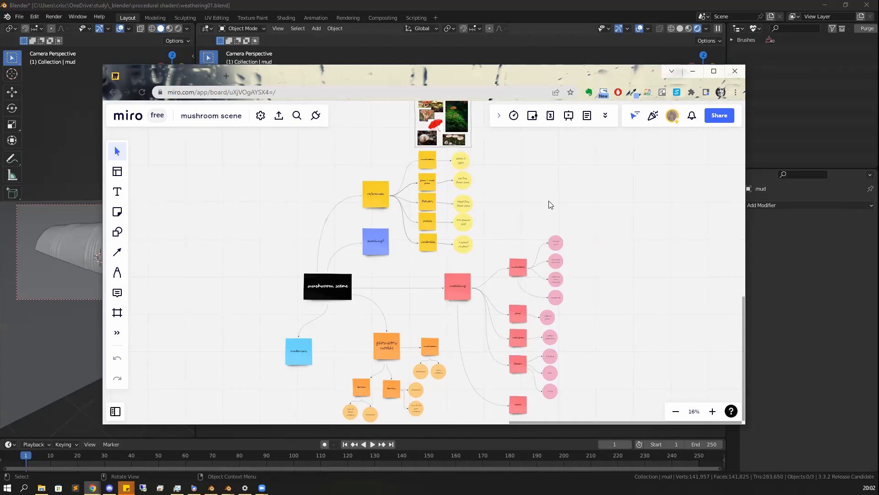
{"action": "scroll", "coordinate": [551, 205], "scroll_direction": "up", "scroll_amount": 5}
{"action": "left_click_drag", "start_coordinate": [485, 234], "coordinate": [477, 343]}
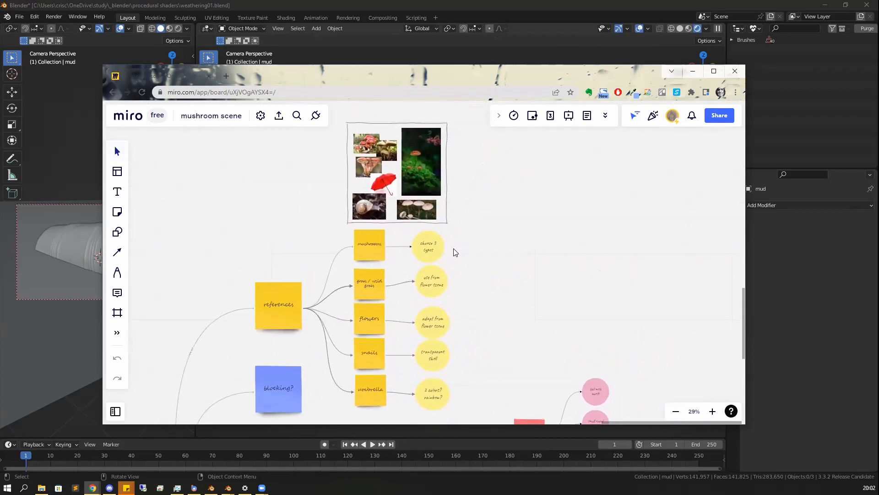
{"action": "scroll", "coordinate": [529, 250], "scroll_direction": "up", "scroll_amount": 6}
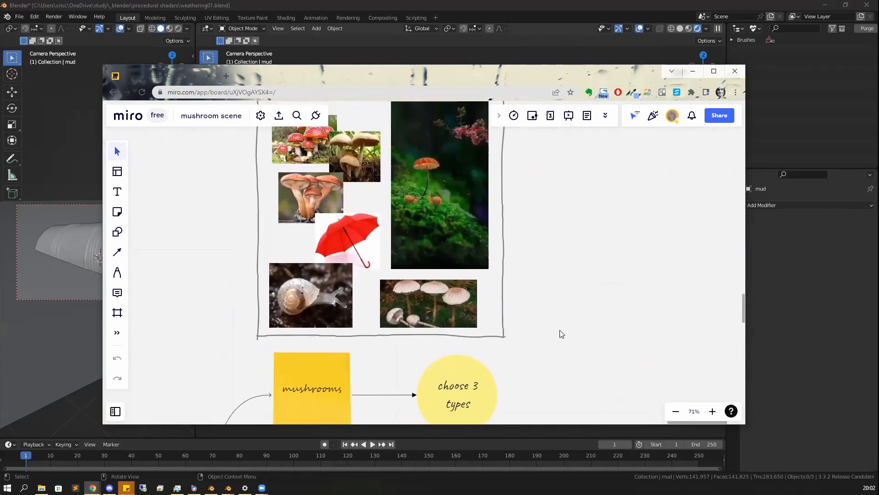
{"action": "scroll", "coordinate": [579, 374], "scroll_direction": "down", "scroll_amount": 5}
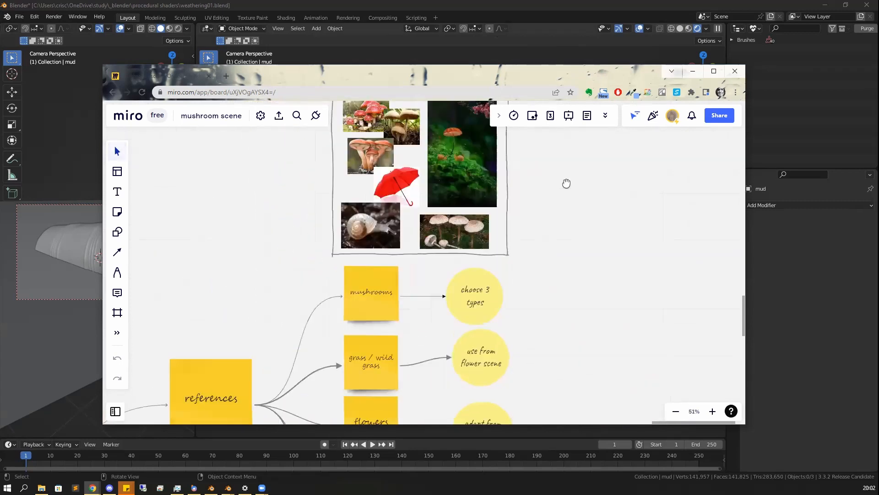
{"action": "left_click_drag", "start_coordinate": [575, 330], "coordinate": [589, 236]}
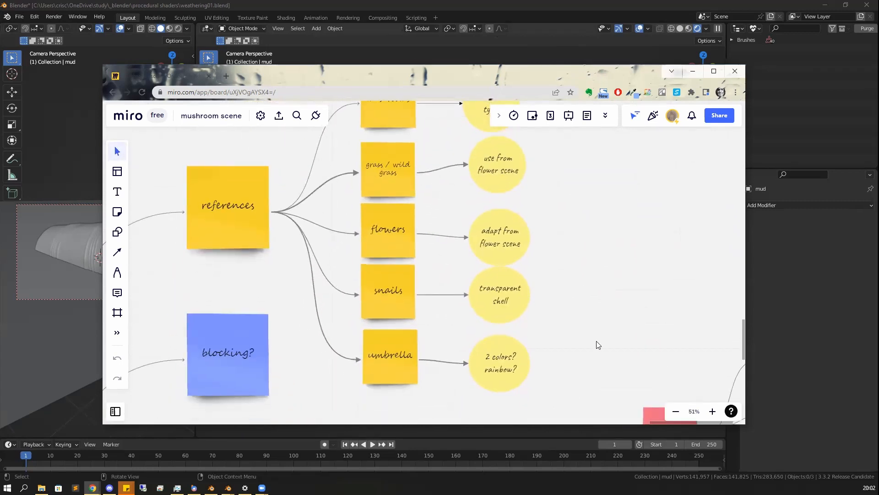
{"action": "left_click_drag", "start_coordinate": [589, 324], "coordinate": [614, 225]}
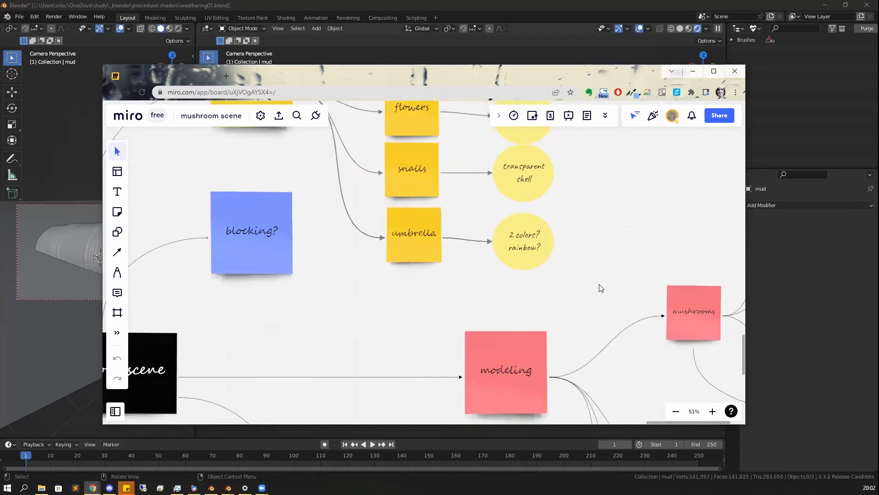
Examine the modeling branch of the mind map, from mushrooms and grass to flowers and snails
{"action": "scroll", "coordinate": [599, 286], "scroll_direction": "down", "scroll_amount": 3}
{"action": "left_click_drag", "start_coordinate": [597, 298], "coordinate": [561, 157]}
{"action": "scroll", "coordinate": [568, 179], "scroll_direction": "up", "scroll_amount": 1}
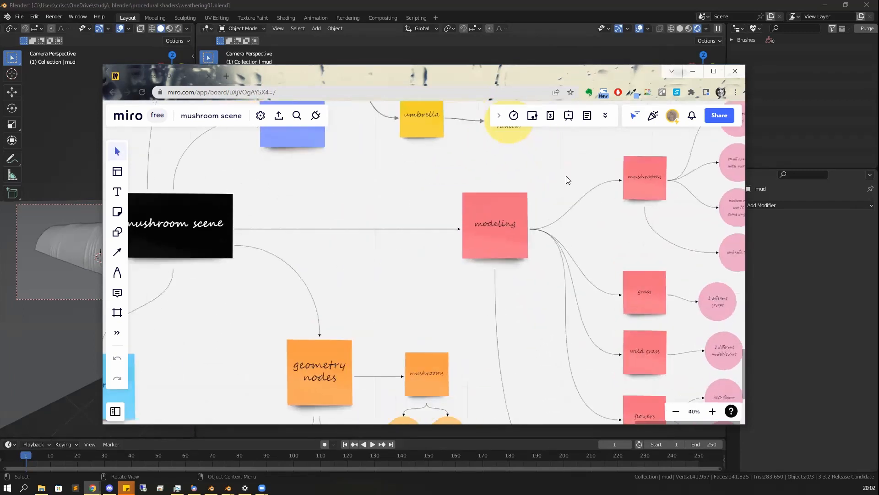
{"action": "scroll", "coordinate": [589, 218], "scroll_direction": "down", "scroll_amount": 2}
{"action": "left_click_drag", "start_coordinate": [571, 217], "coordinate": [504, 139]}
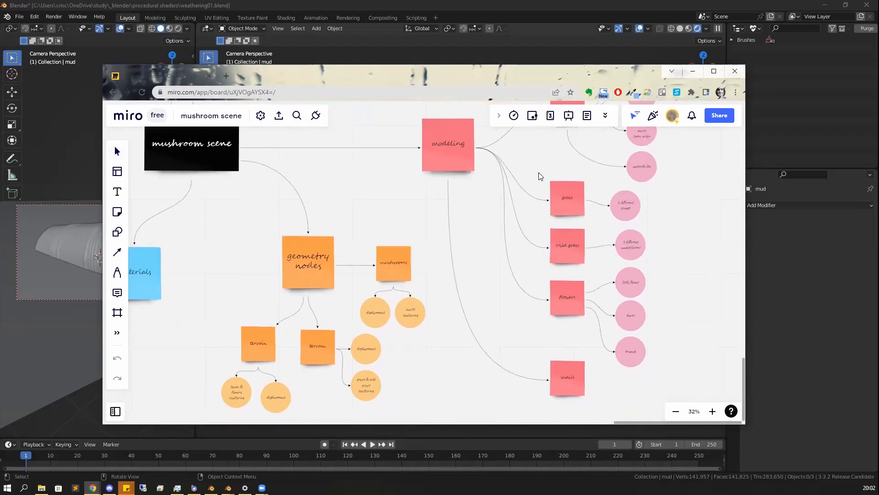
{"action": "left_click_drag", "start_coordinate": [542, 176], "coordinate": [558, 185]}
Examine the materials and geometry nodes branches, and return to an overview of the mind map
{"action": "left_click_drag", "start_coordinate": [512, 235], "coordinate": [614, 233]}
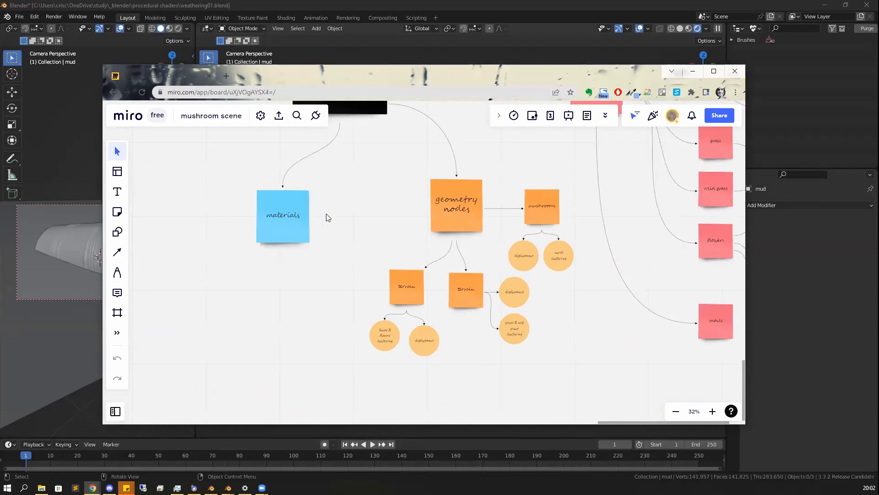
{"action": "scroll", "coordinate": [452, 204], "scroll_direction": "up", "scroll_amount": 3}
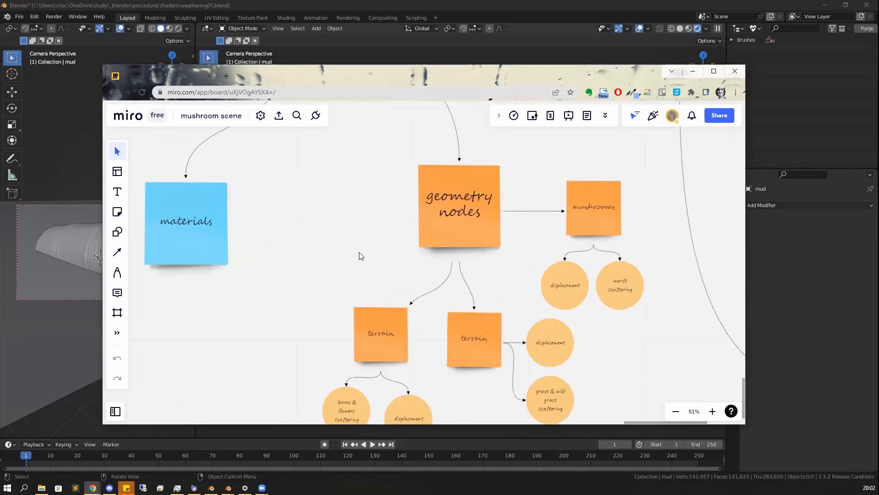
{"action": "scroll", "coordinate": [504, 279], "scroll_direction": "down", "scroll_amount": 3}
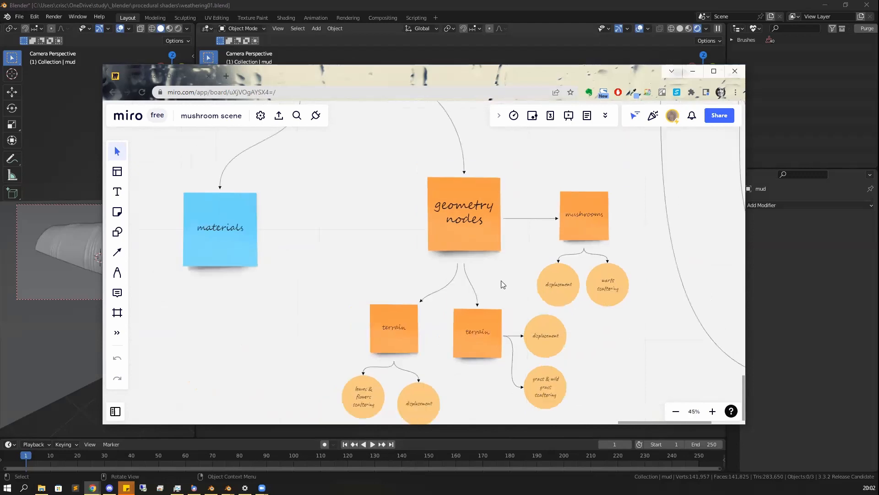
{"action": "middle_click_drag", "start_coordinate": [518, 153], "coordinate": [388, 321]}
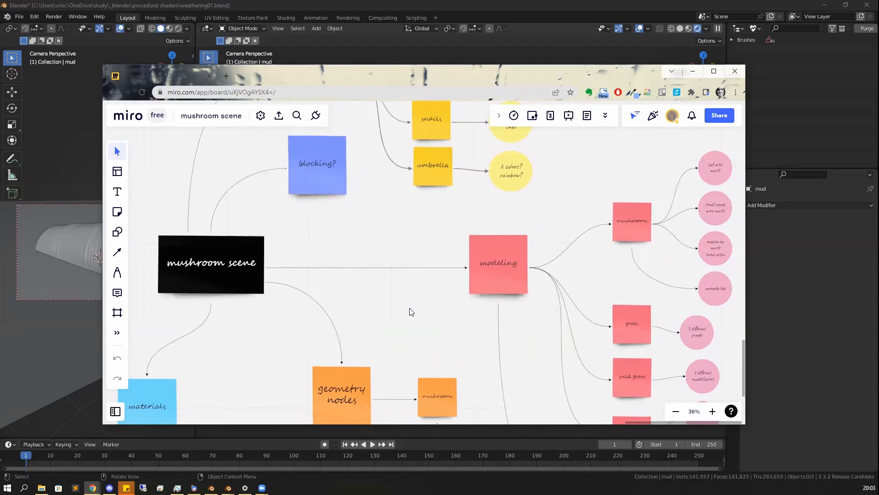
{"action": "scroll", "coordinate": [472, 342], "scroll_direction": "down", "scroll_amount": 3}
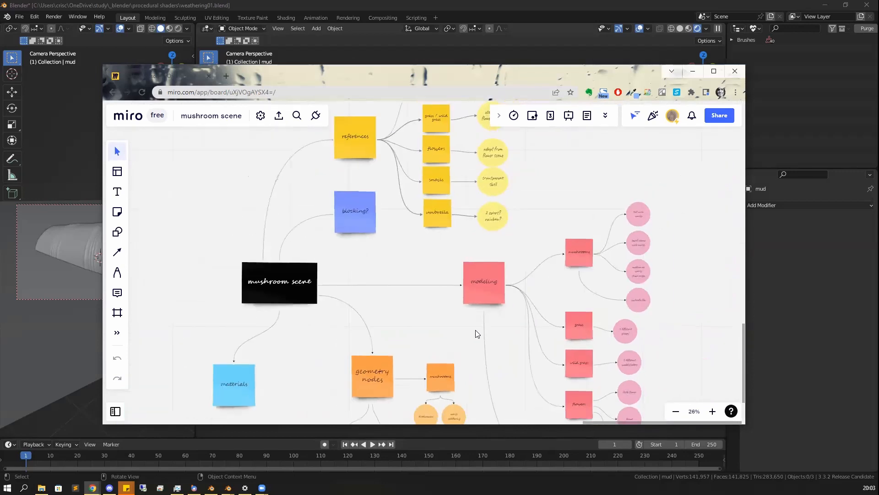
{"action": "mouse_move", "coordinate": [470, 337]}
{"action": "middle_mouse_down"}
{"action": "mouse_move", "coordinate": [449, 305]}
{"action": "mouse_move", "coordinate": [467, 346]}
{"action": "middle_mouse_up"}
{"action": "scroll", "coordinate": [447, 308], "scroll_direction": "down", "scroll_amount": 5}
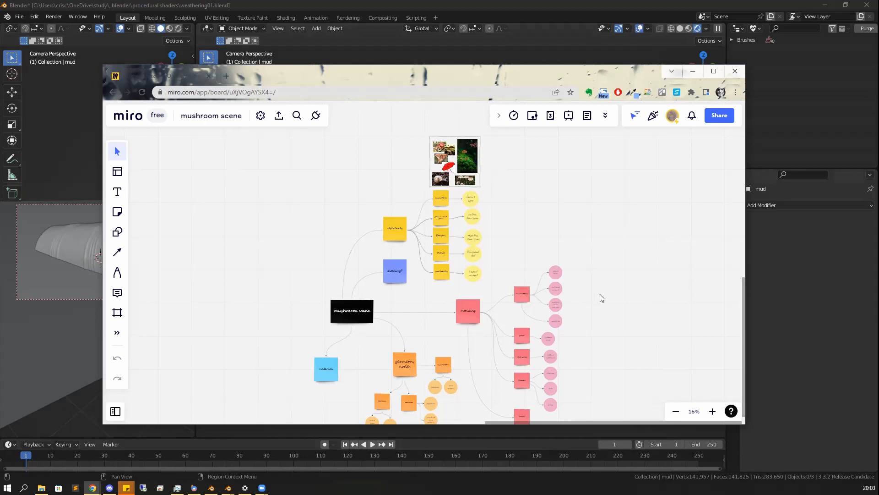
Compare the modeling branch's variants with the reference notes on mushrooms, grass, flowers, snails and umbrella
{"action": "left_click_drag", "start_coordinate": [599, 298], "coordinate": [531, 205]}
{"action": "scroll", "coordinate": [530, 204], "scroll_direction": "up", "scroll_amount": 5}
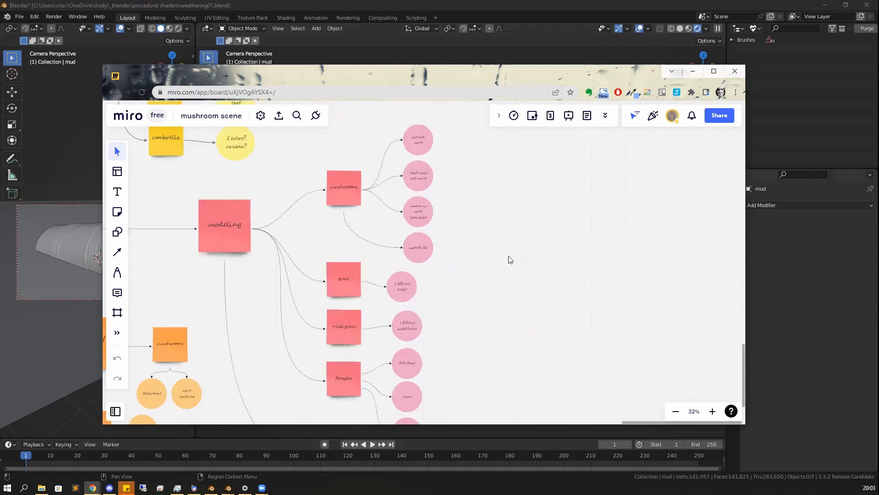
{"action": "scroll", "coordinate": [487, 265], "scroll_direction": "down", "scroll_amount": 1}
{"action": "left_click_drag", "start_coordinate": [503, 248], "coordinate": [667, 397]}
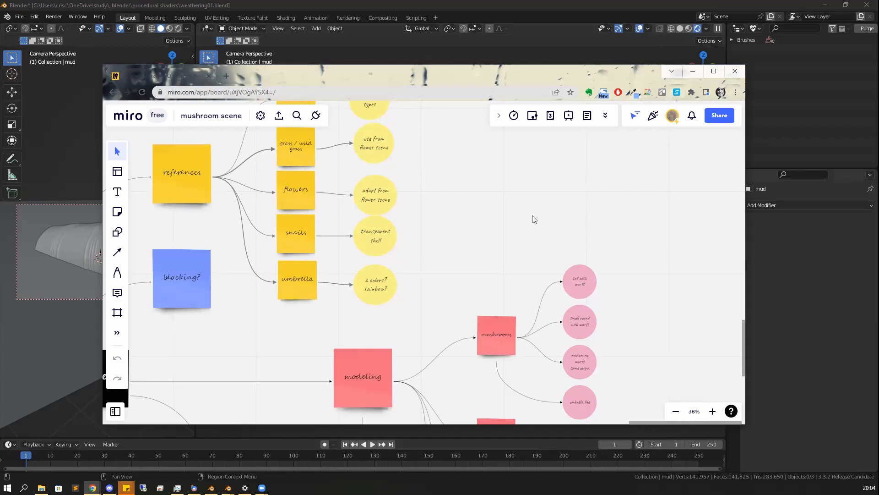
{"action": "scroll", "coordinate": [531, 215], "scroll_direction": "down", "scroll_amount": 3}
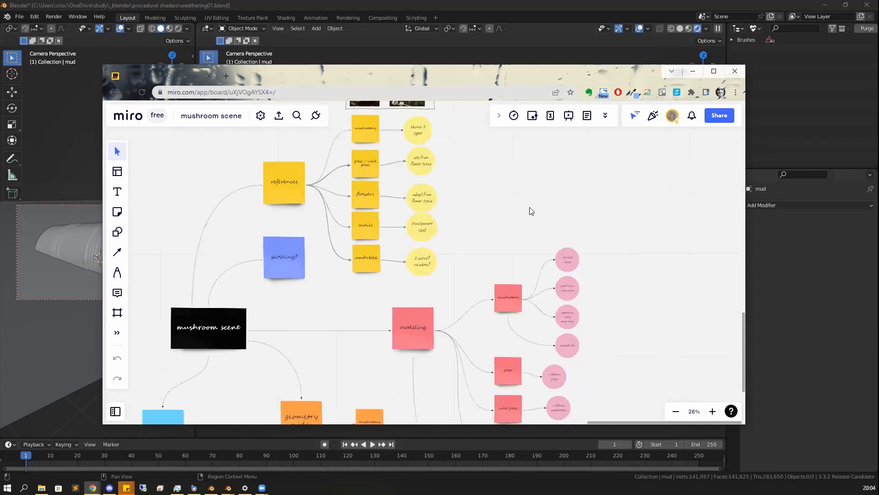
{"action": "scroll", "coordinate": [529, 217], "scroll_direction": "down", "scroll_amount": 2}
{"action": "left_click_drag", "start_coordinate": [529, 216], "coordinate": [473, 235]}
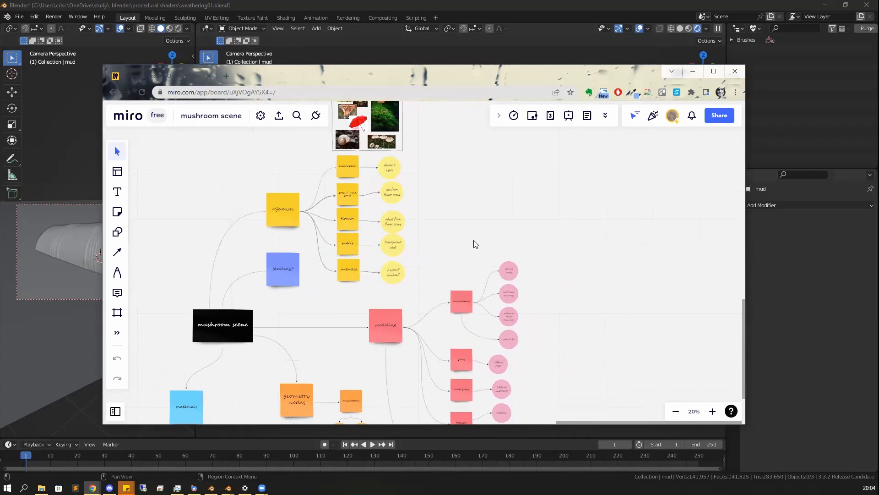
{"action": "scroll", "coordinate": [428, 206], "scroll_direction": "up", "scroll_amount": 2}
{"action": "scroll", "coordinate": [440, 207], "scroll_direction": "up", "scroll_amount": 3}
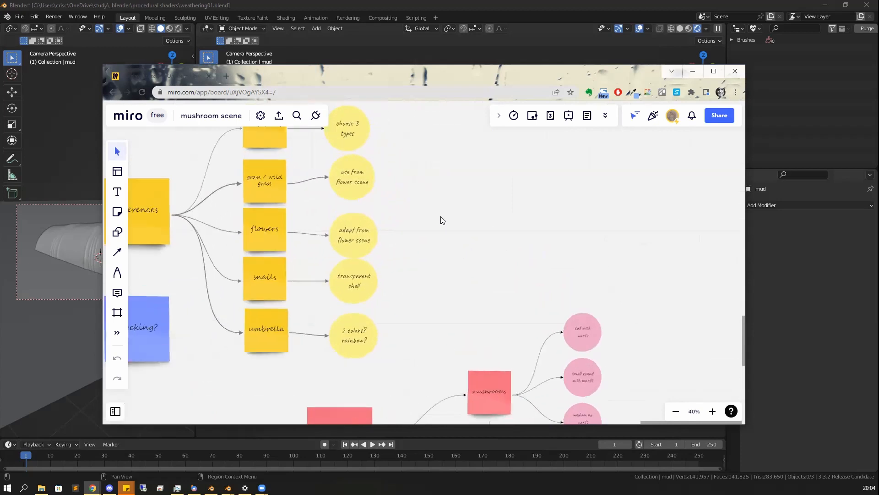
{"action": "left_click_drag", "start_coordinate": [454, 197], "coordinate": [534, 254]}
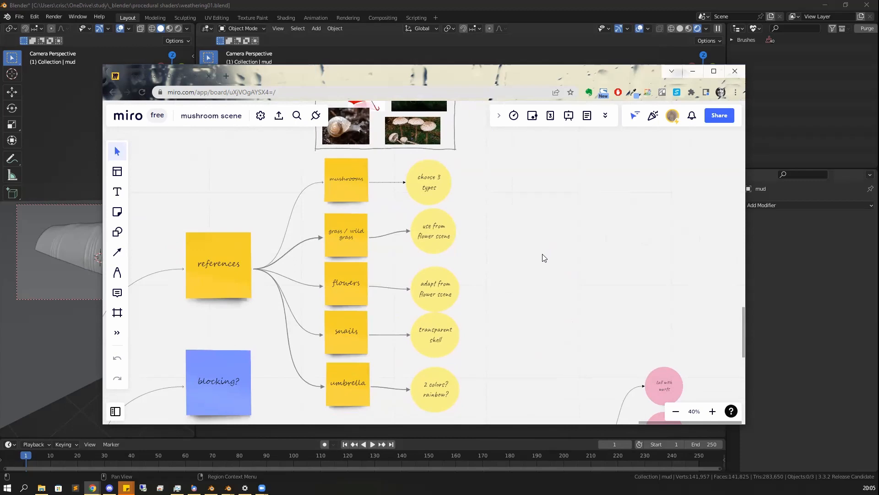
Show the whole mushroom scene mind map, and move the browser window aside to reveal the rendered keg in Blender
{"action": "scroll", "coordinate": [551, 172], "scroll_direction": "down", "scroll_amount": 1}
{"action": "scroll", "coordinate": [551, 171], "scroll_direction": "down", "scroll_amount": 6}
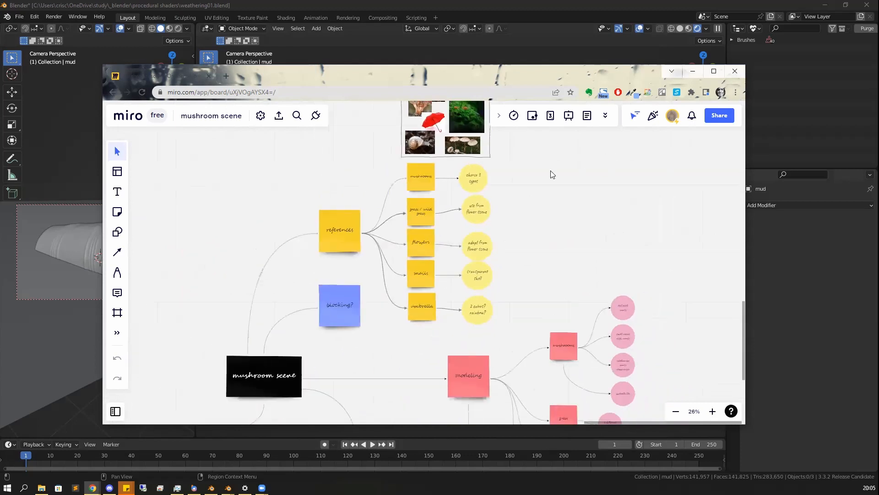
{"action": "scroll", "coordinate": [569, 192], "scroll_direction": "down", "scroll_amount": 1}
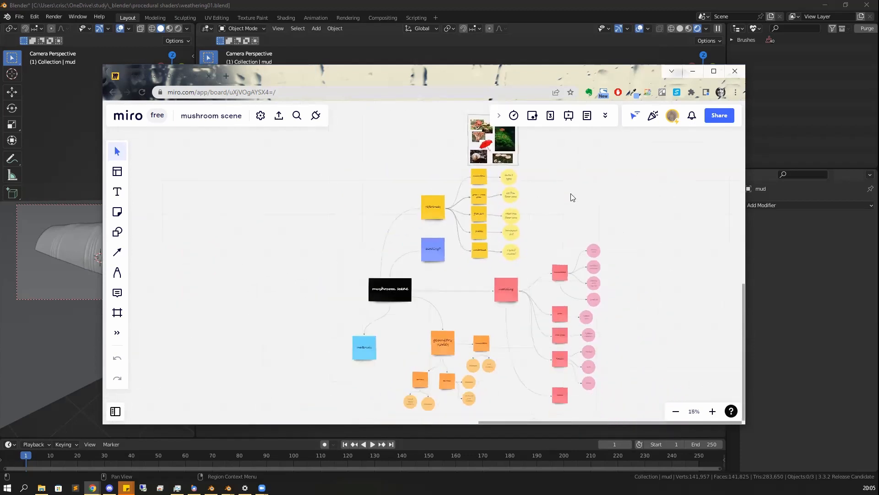
{"action": "left_click_drag", "start_coordinate": [572, 194], "coordinate": [476, 194]}
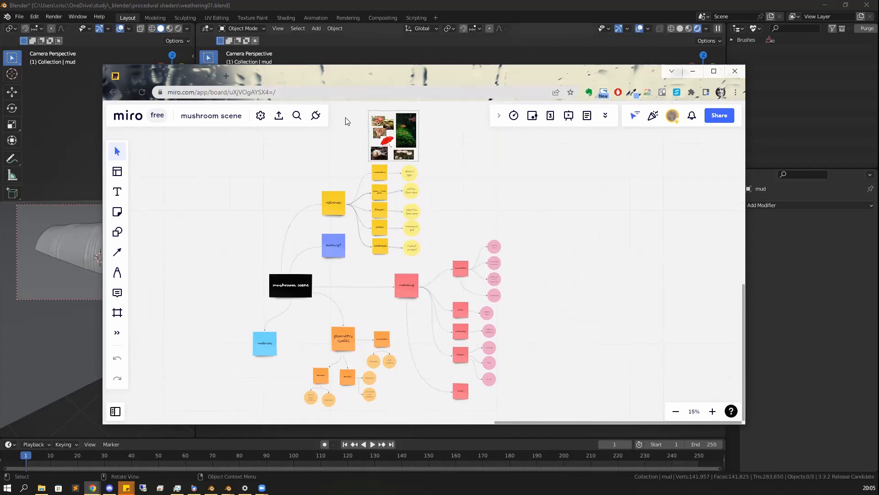
{"action": "left_click_drag", "start_coordinate": [152, 75], "coordinate": [0, 81]}
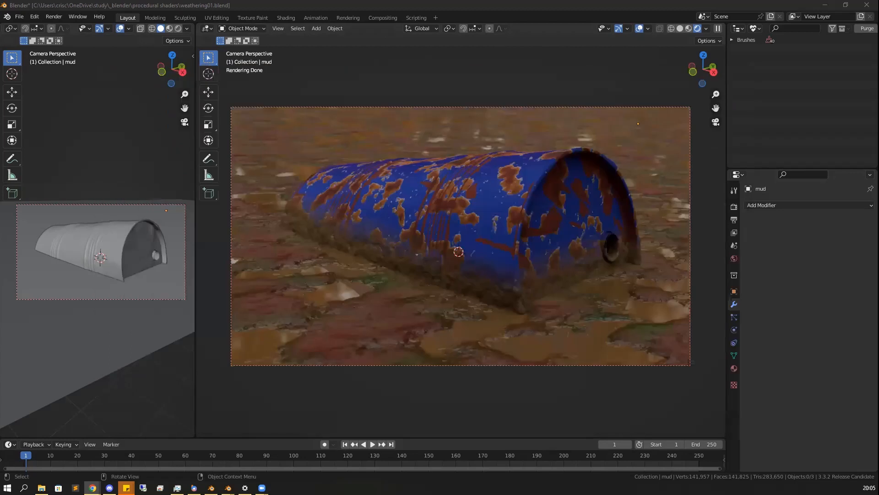